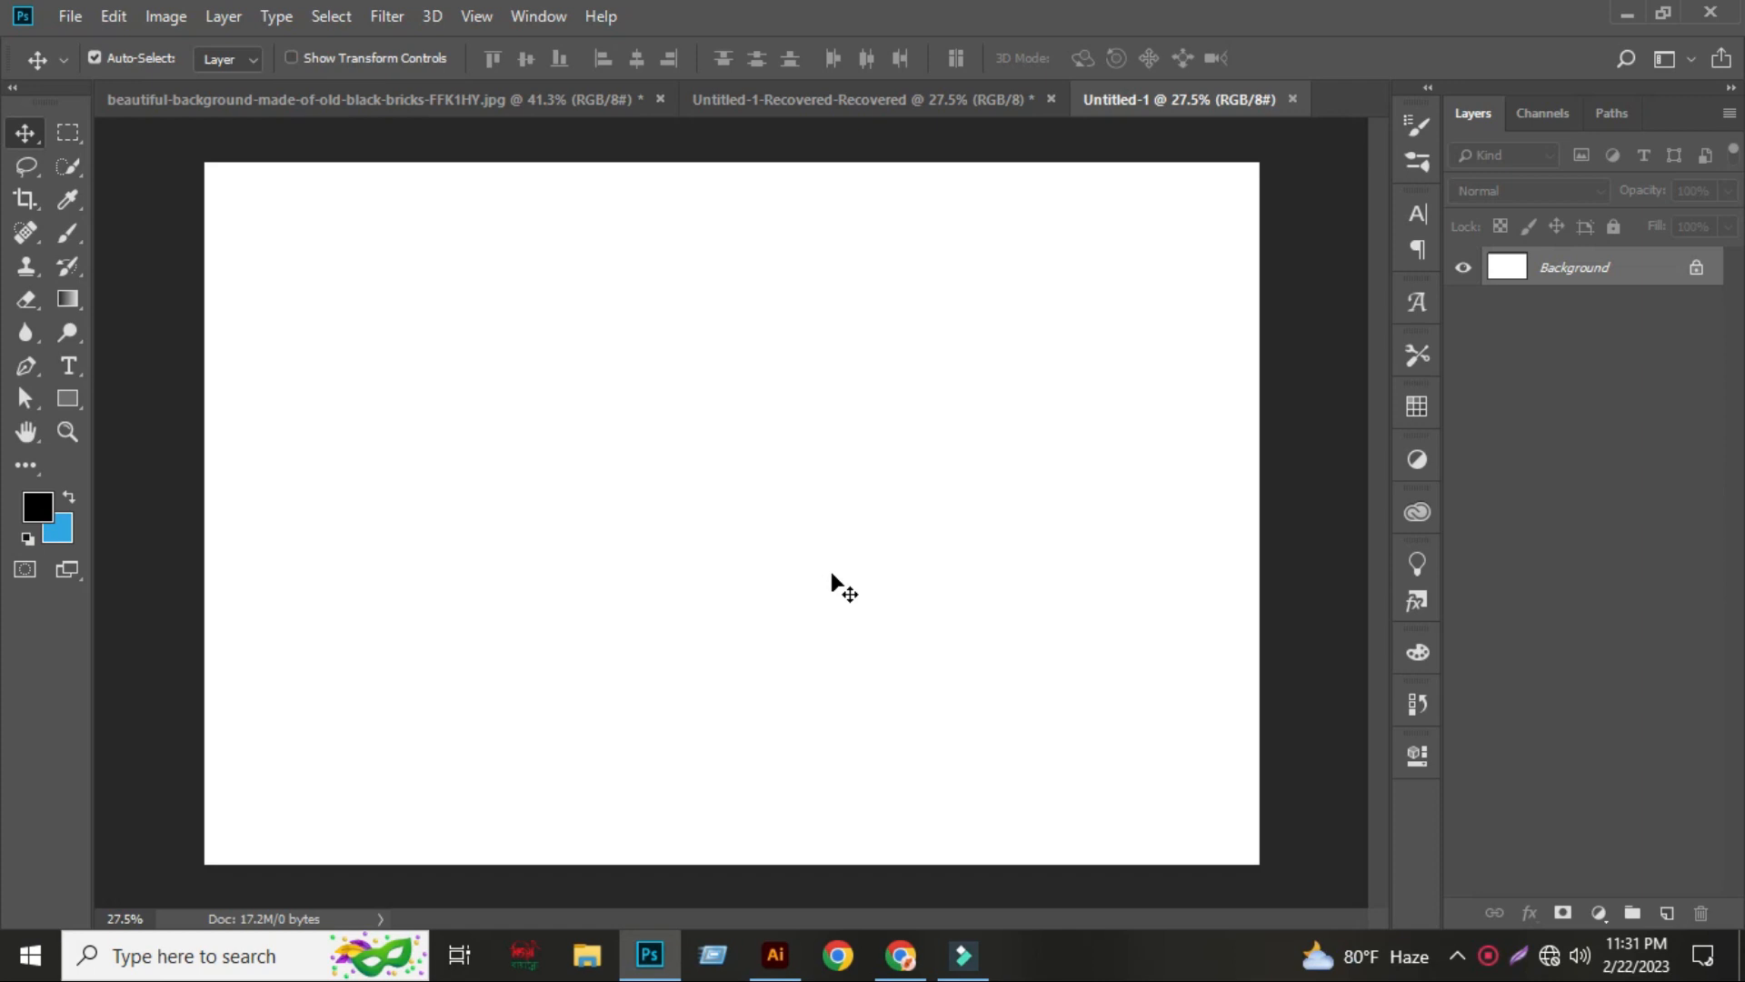
- Add a Gradient fill layer above the background and base it on the Black, White preset
left_click(1597, 913)
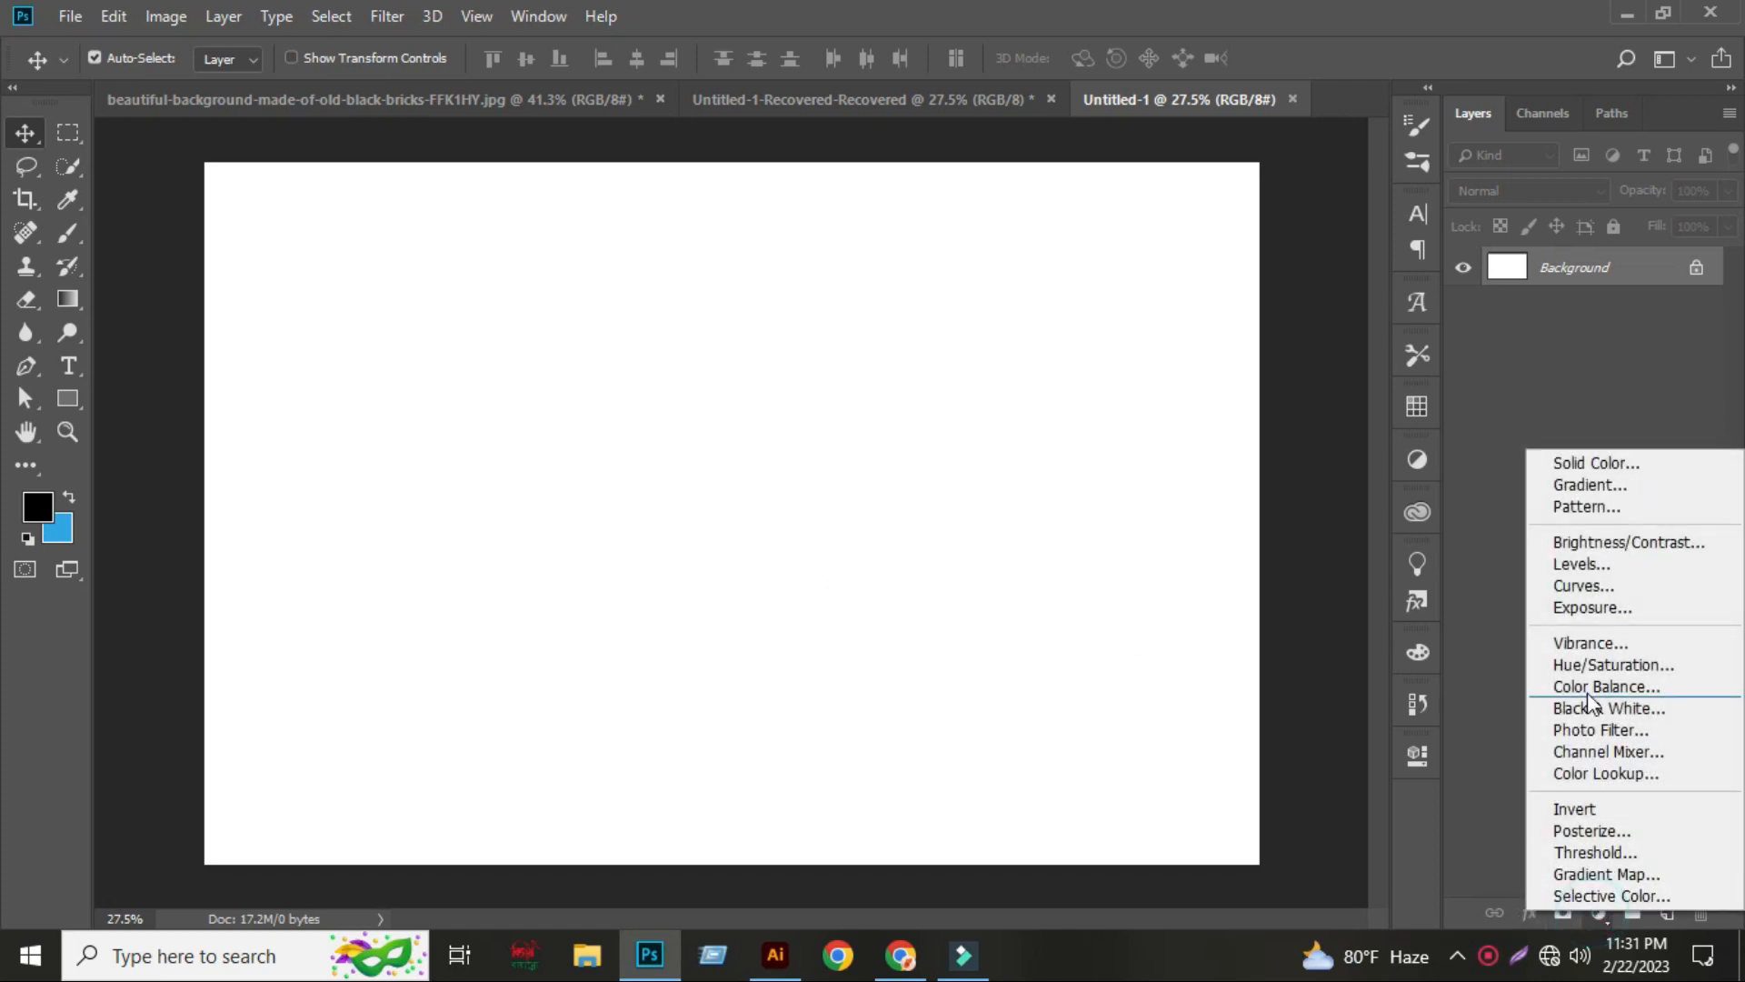
left_click(1596, 486)
left_click(1395, 263)
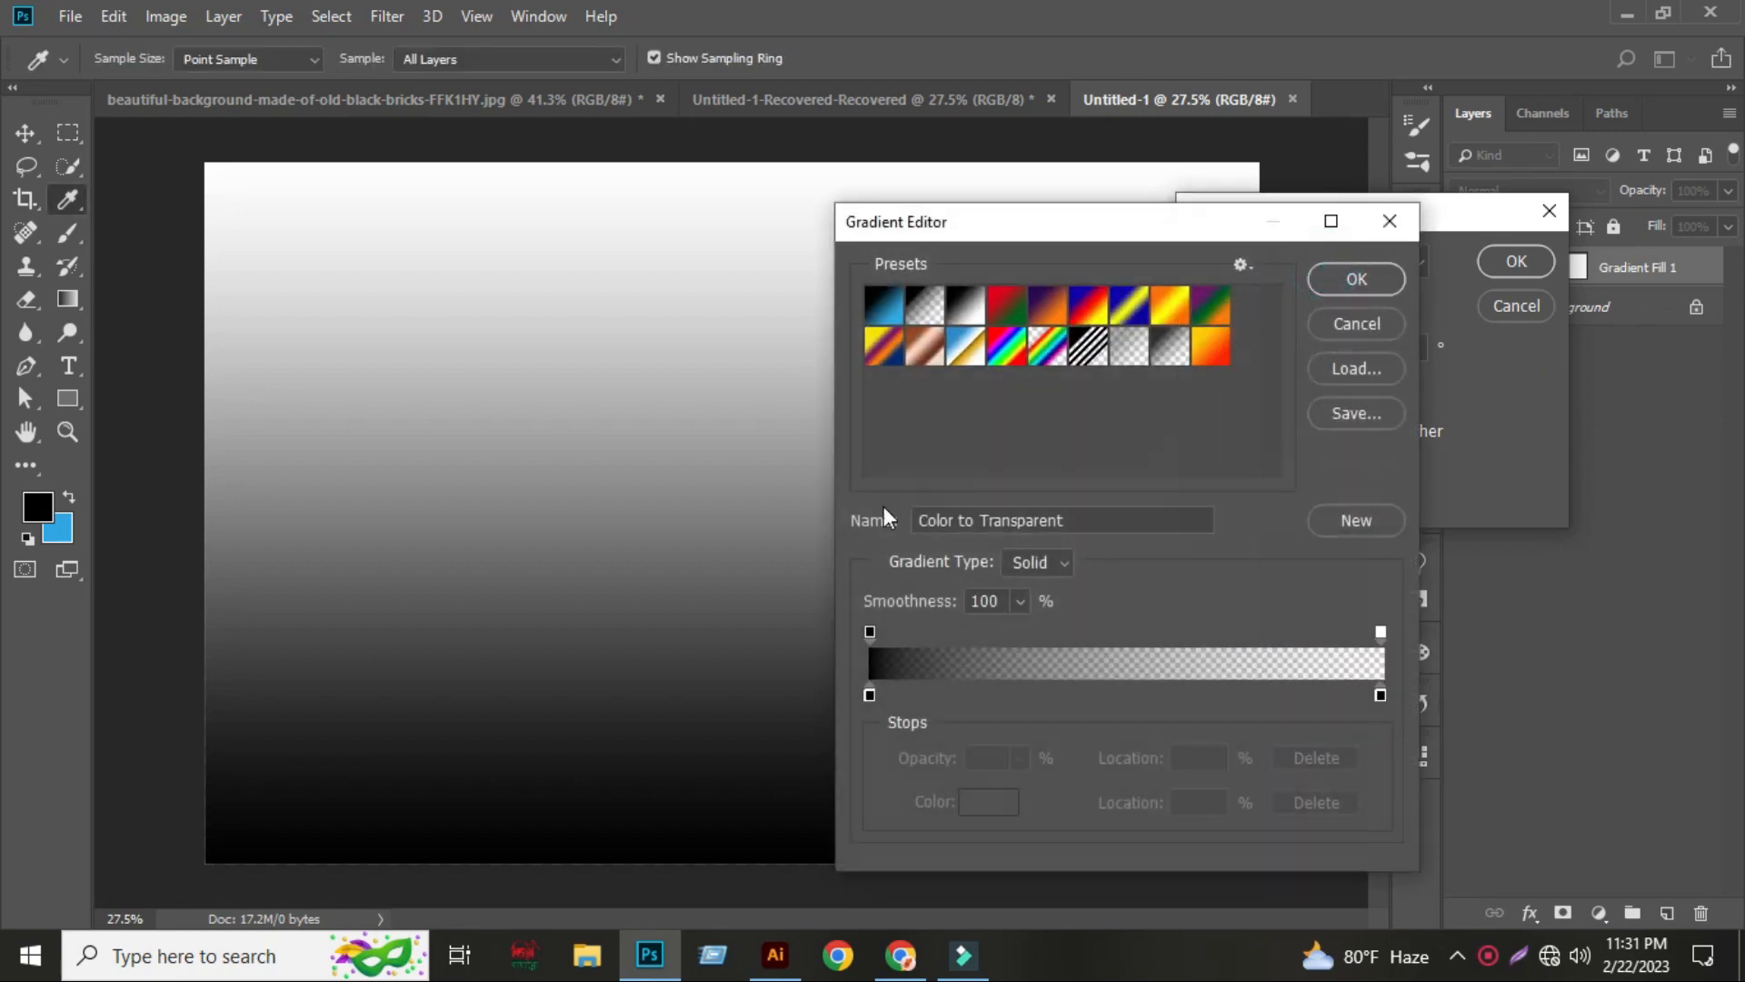
left_click(965, 306)
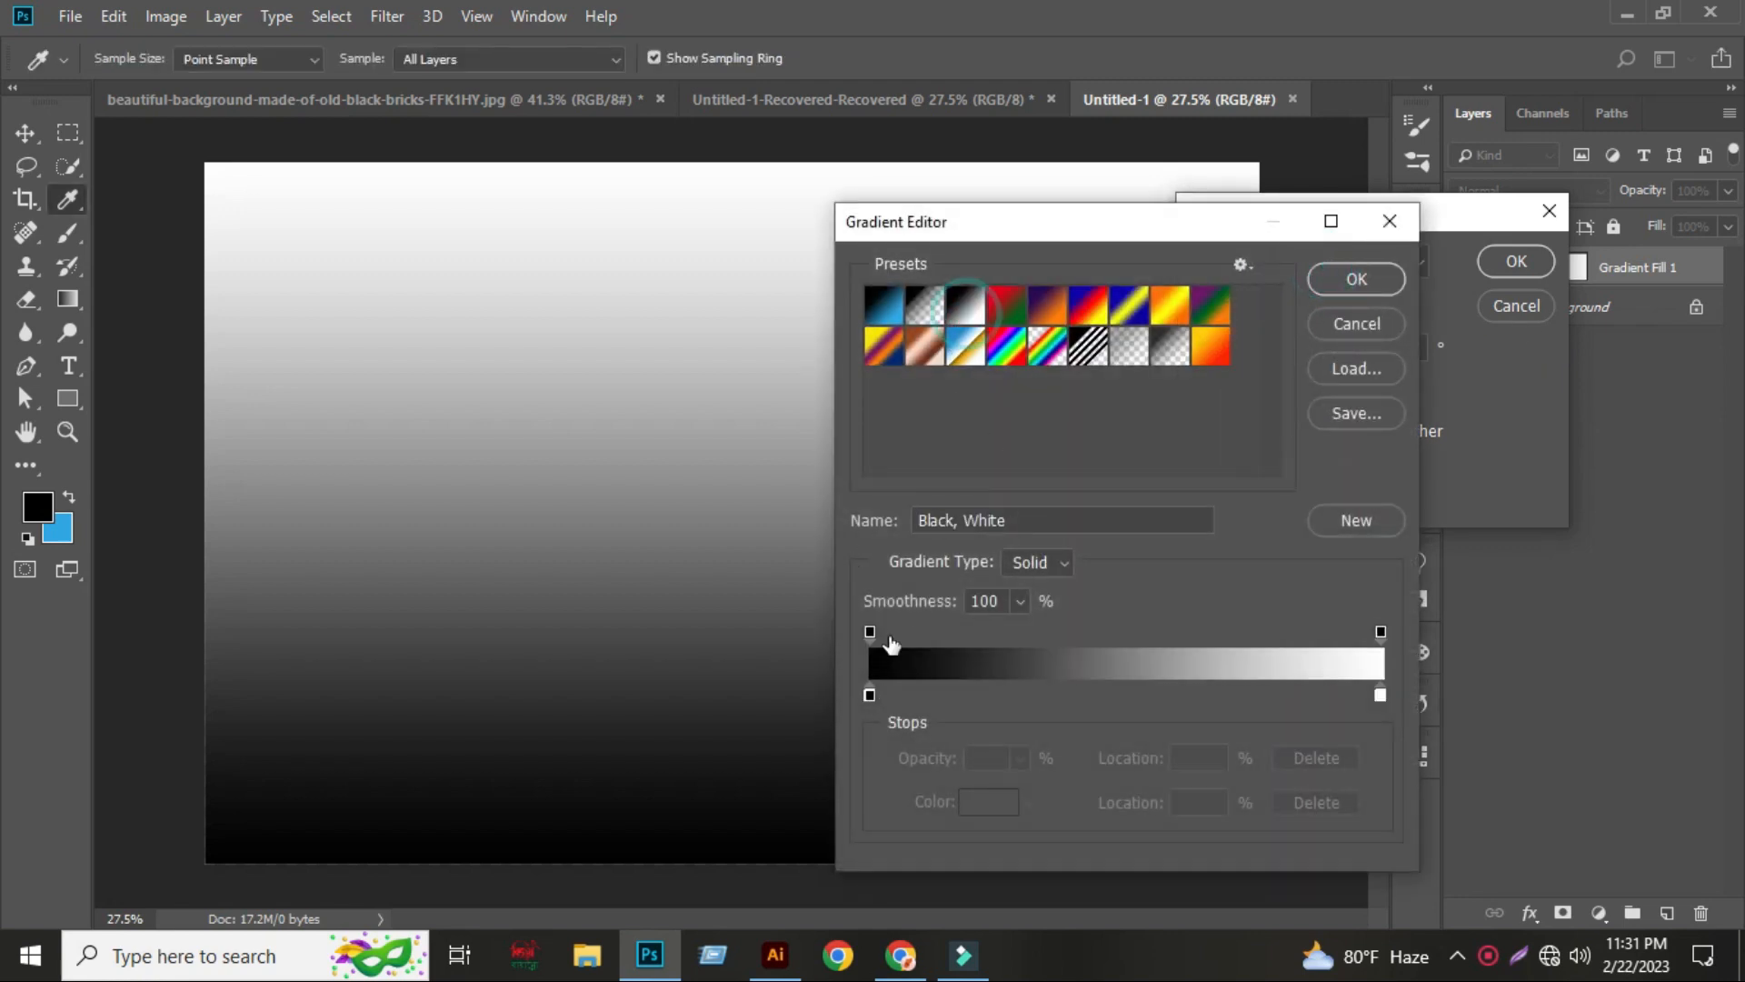
- Change the gradient's black starting colour stop to dark blue 004b8b
left_click(869, 694)
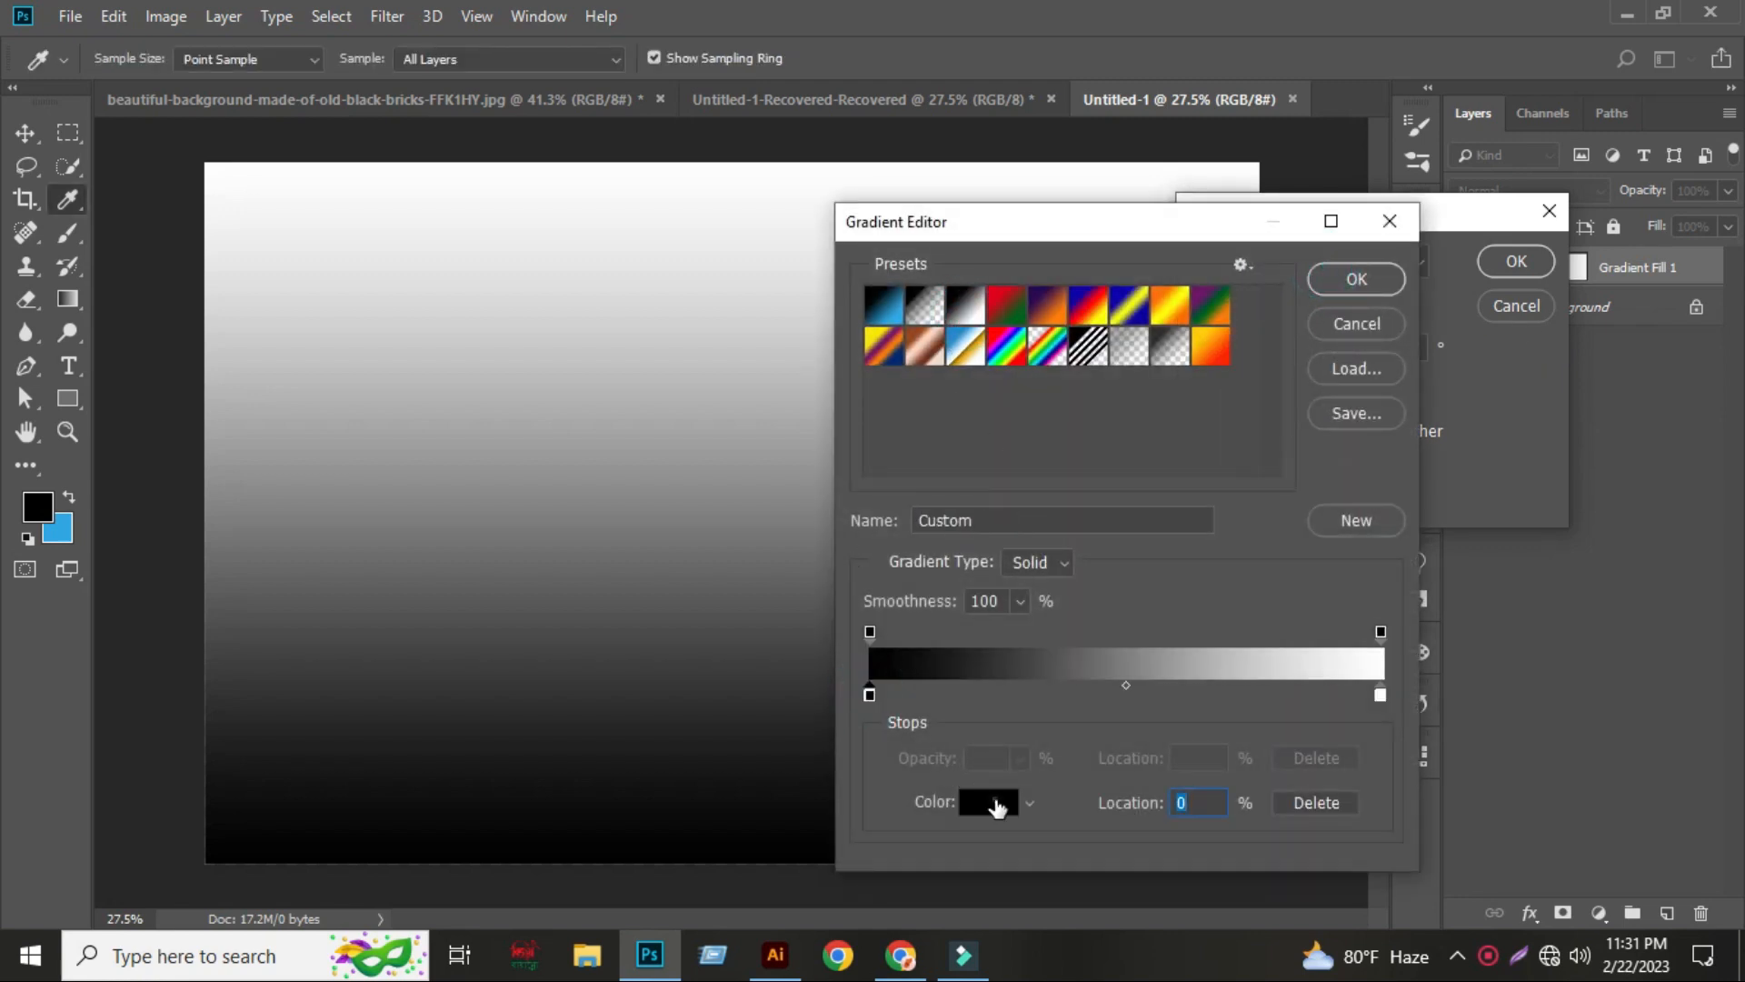
left_click(990, 803)
left_click(1338, 592)
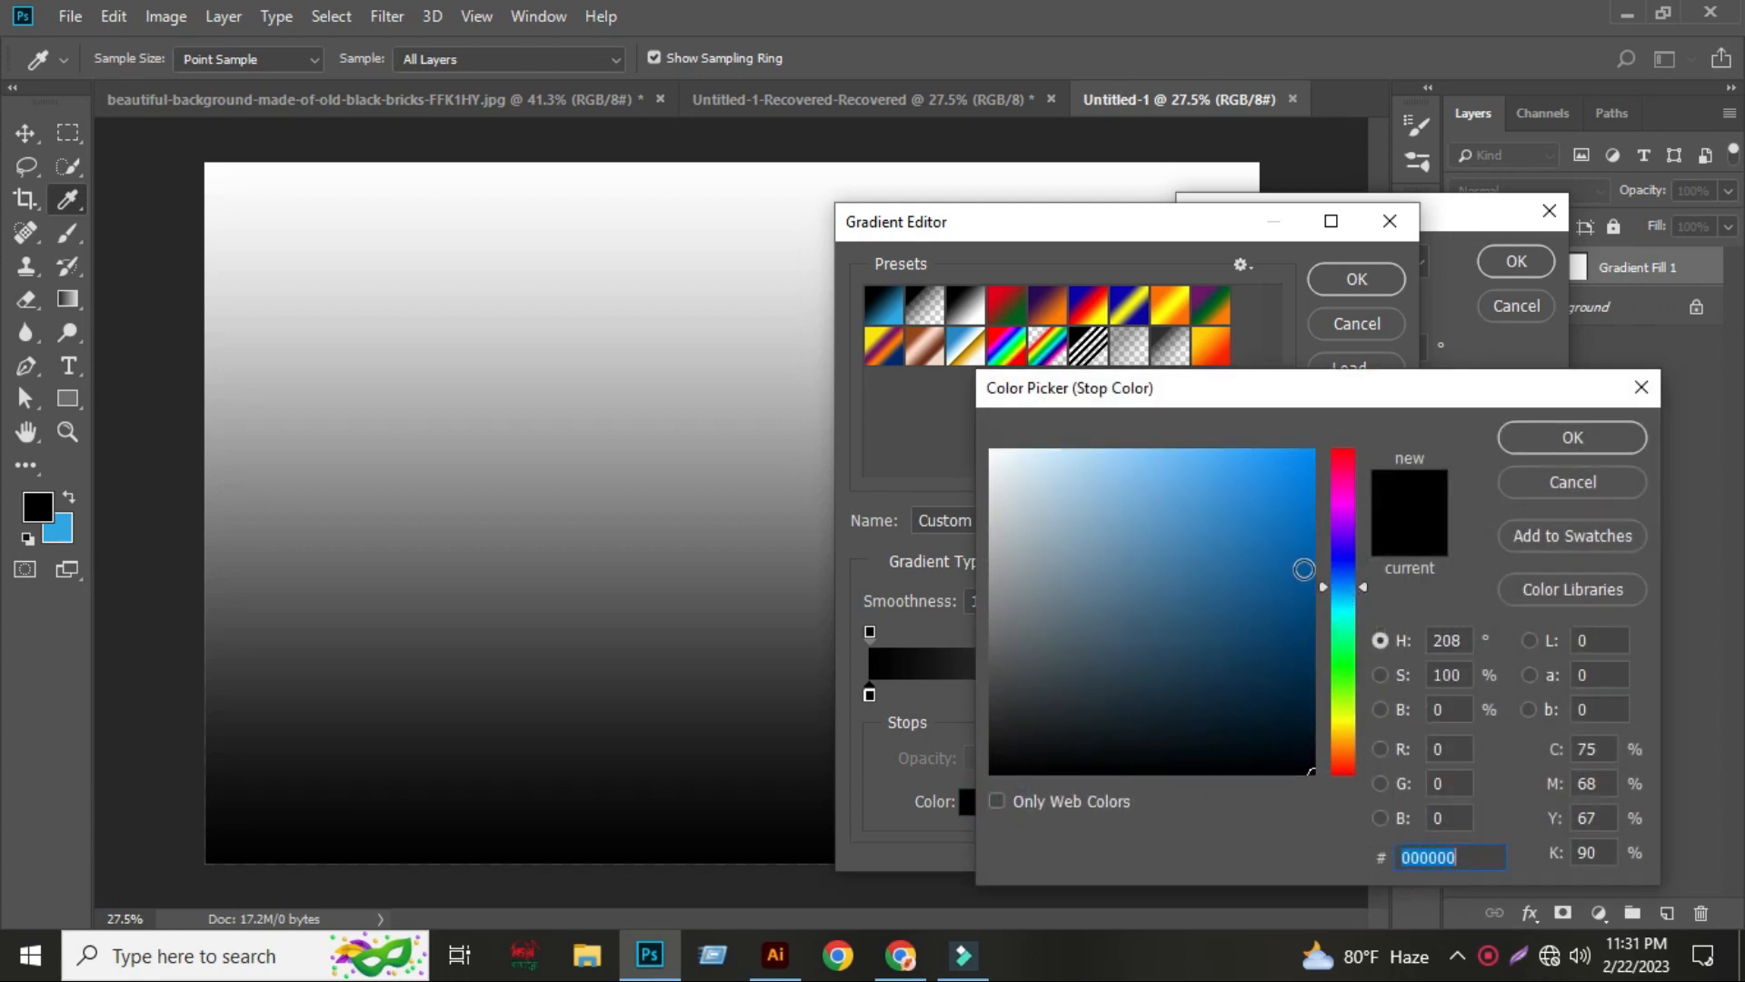
left_click(1305, 568)
left_click_drag(1306, 568, 1317, 596)
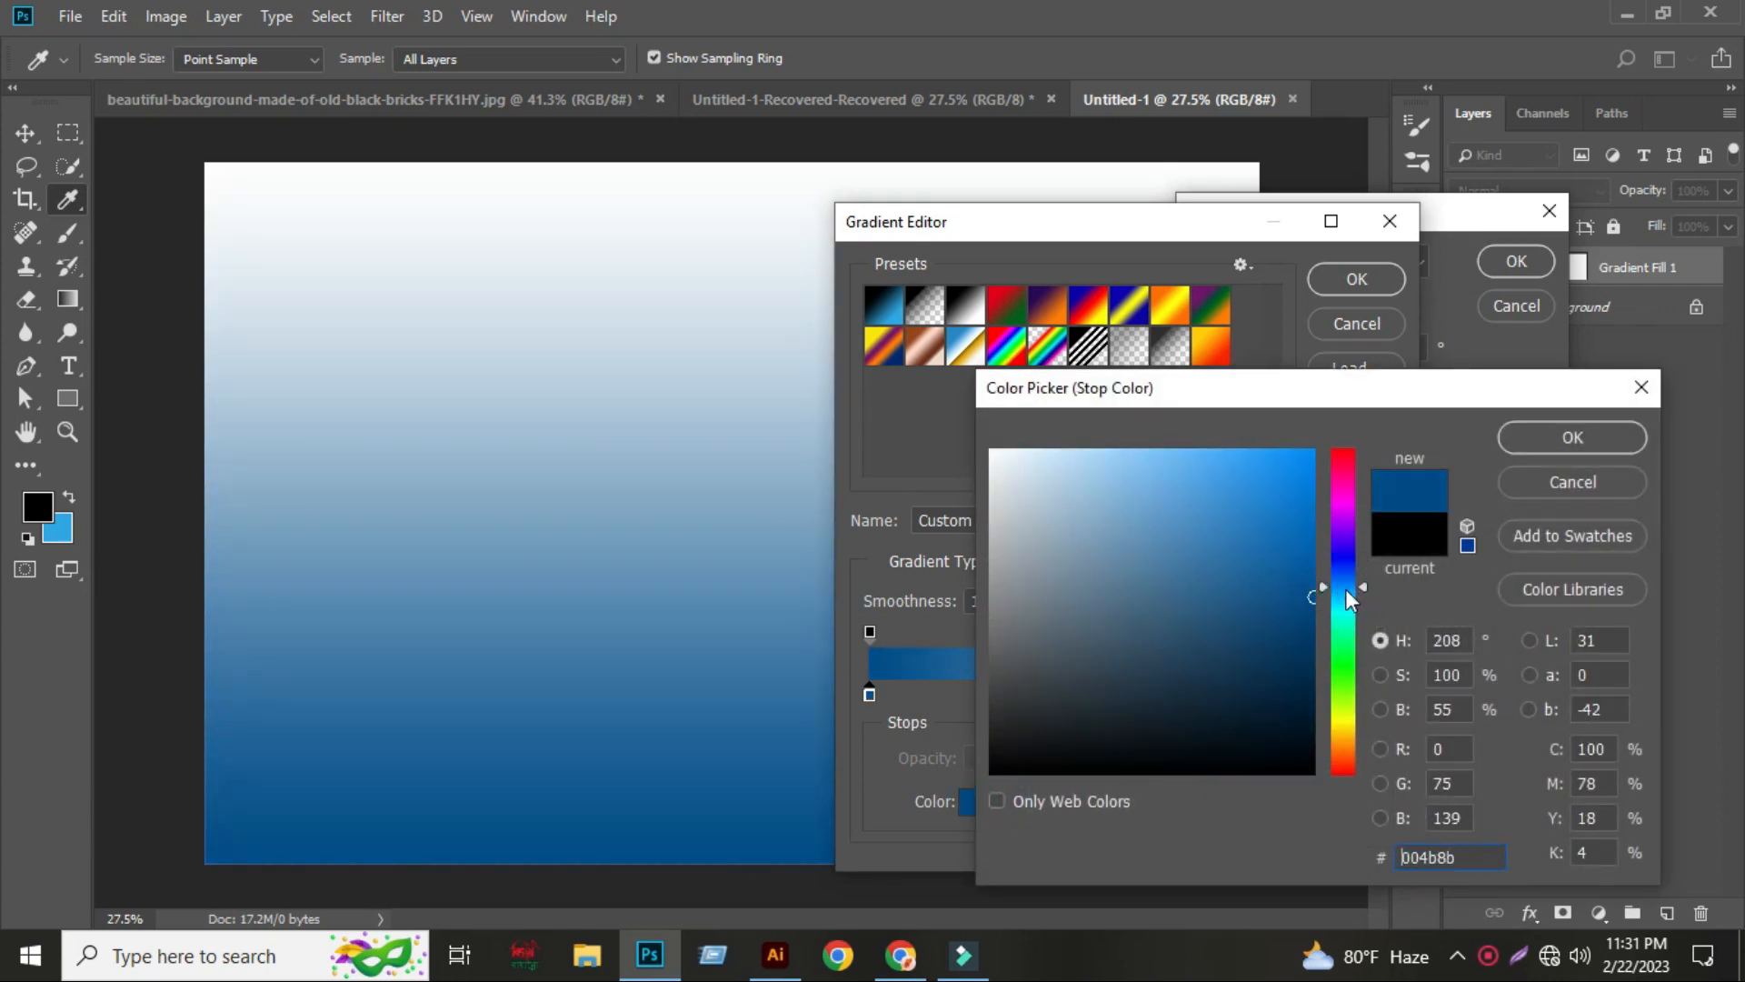
left_click(1573, 440)
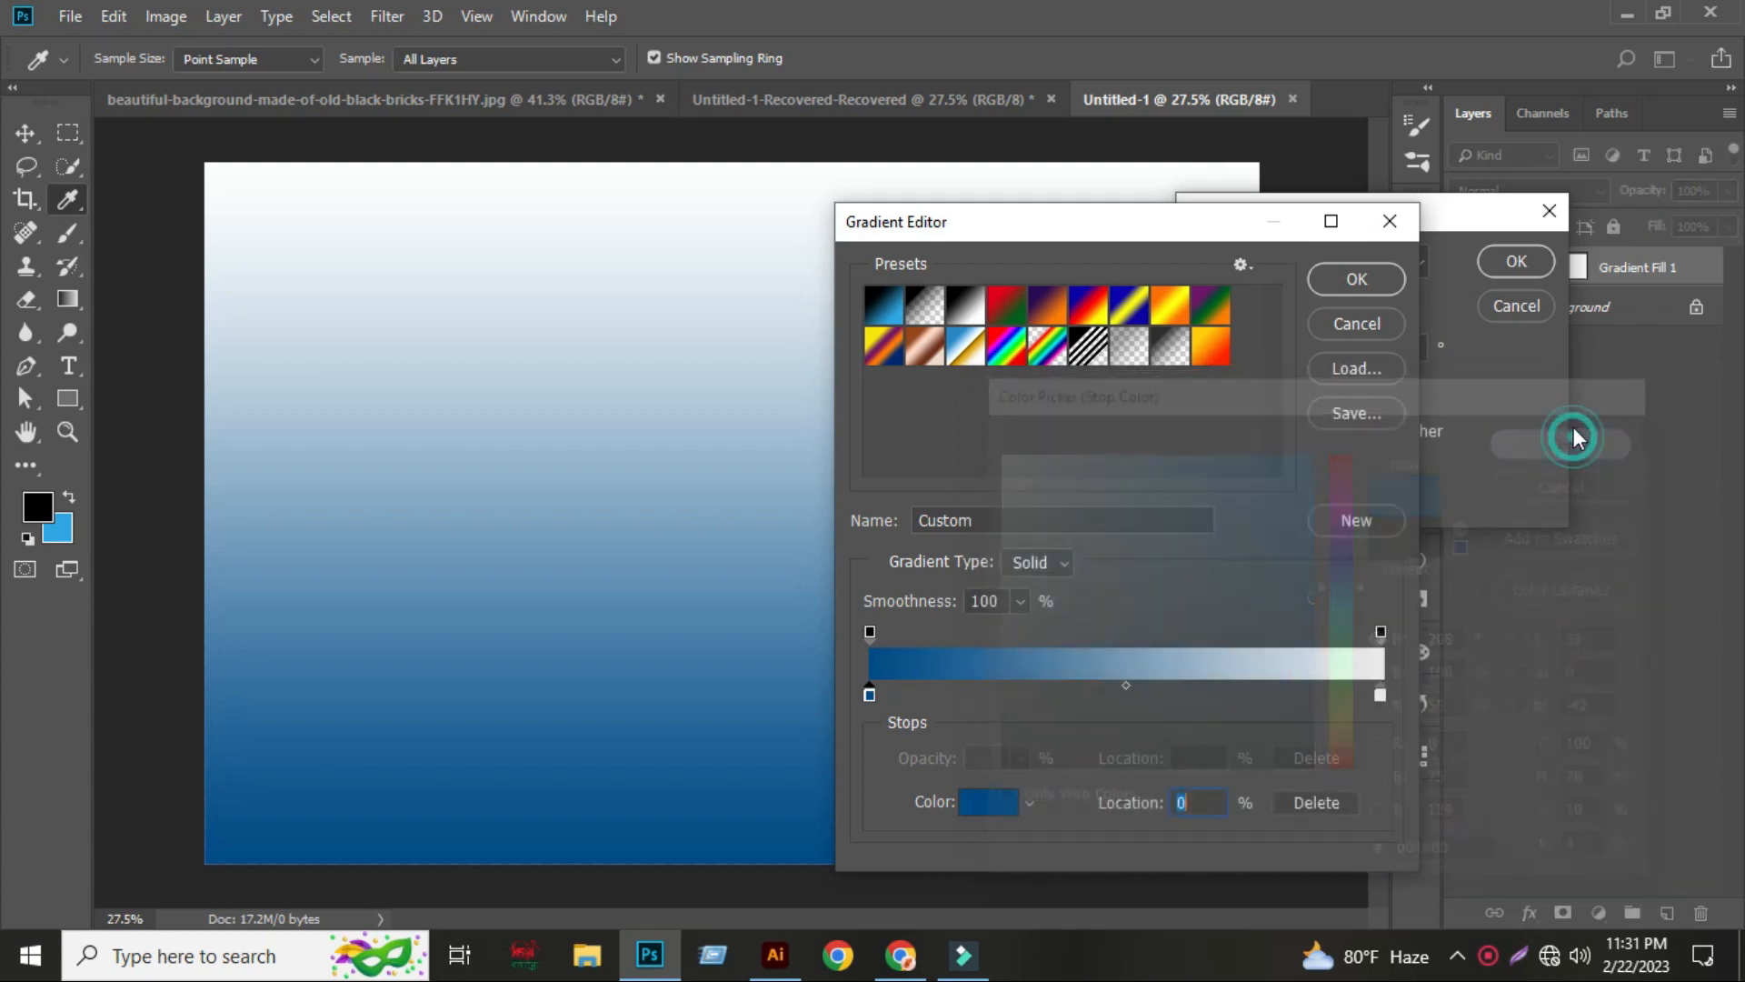
- Set the gradient's white end stop to dark blue 003e84 and change the gradient style to Radial
left_click(1381, 695)
left_click(991, 811)
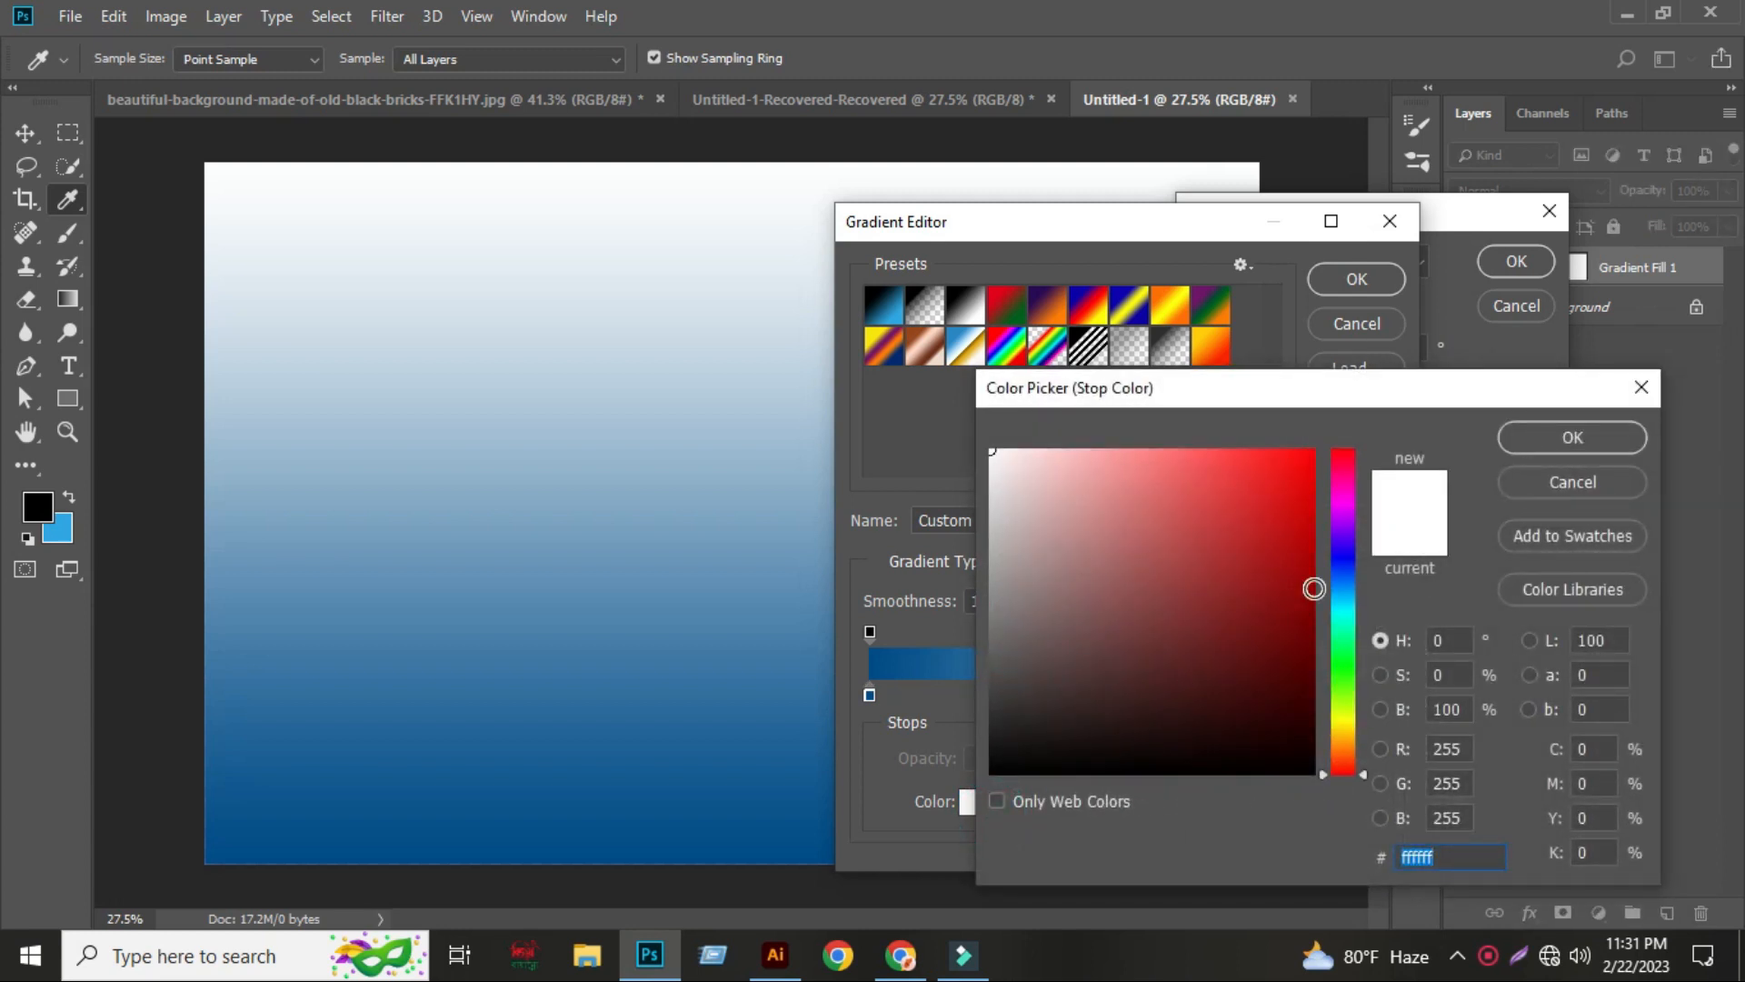
mouse_move(1345, 597)
left_mouse_down()
mouse_move(1346, 583)
mouse_move(1327, 601)
left_mouse_up()
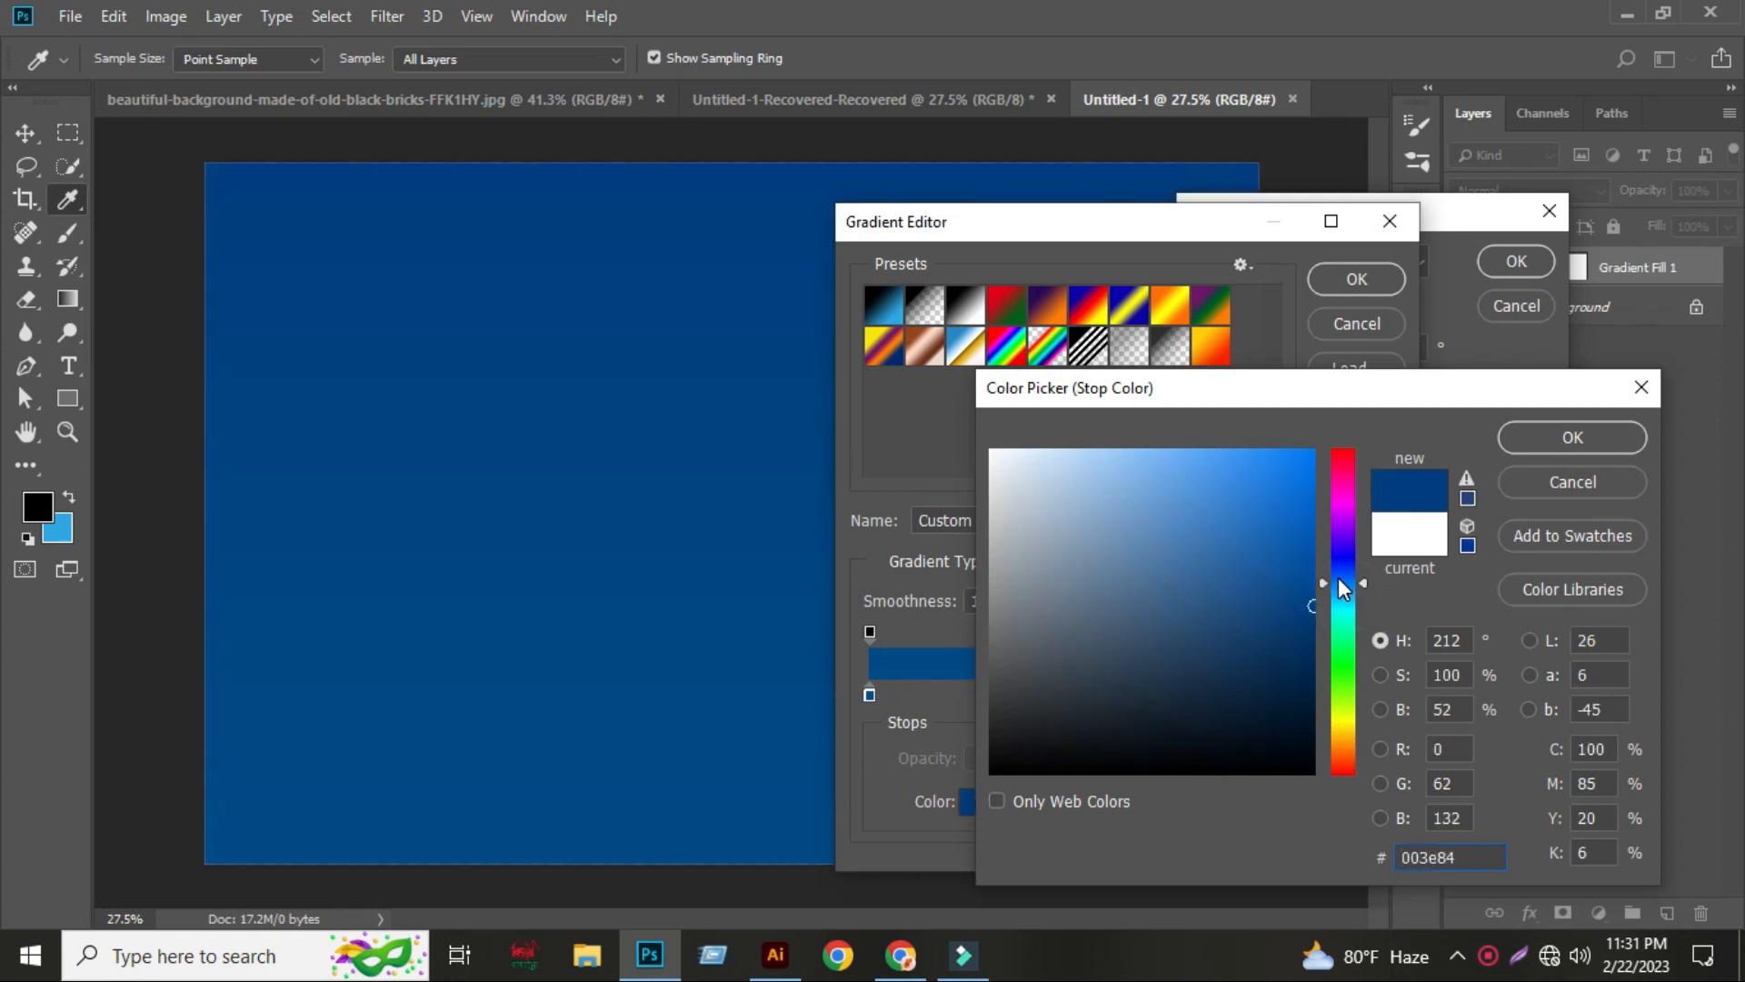
left_click(1564, 439)
left_click(1358, 279)
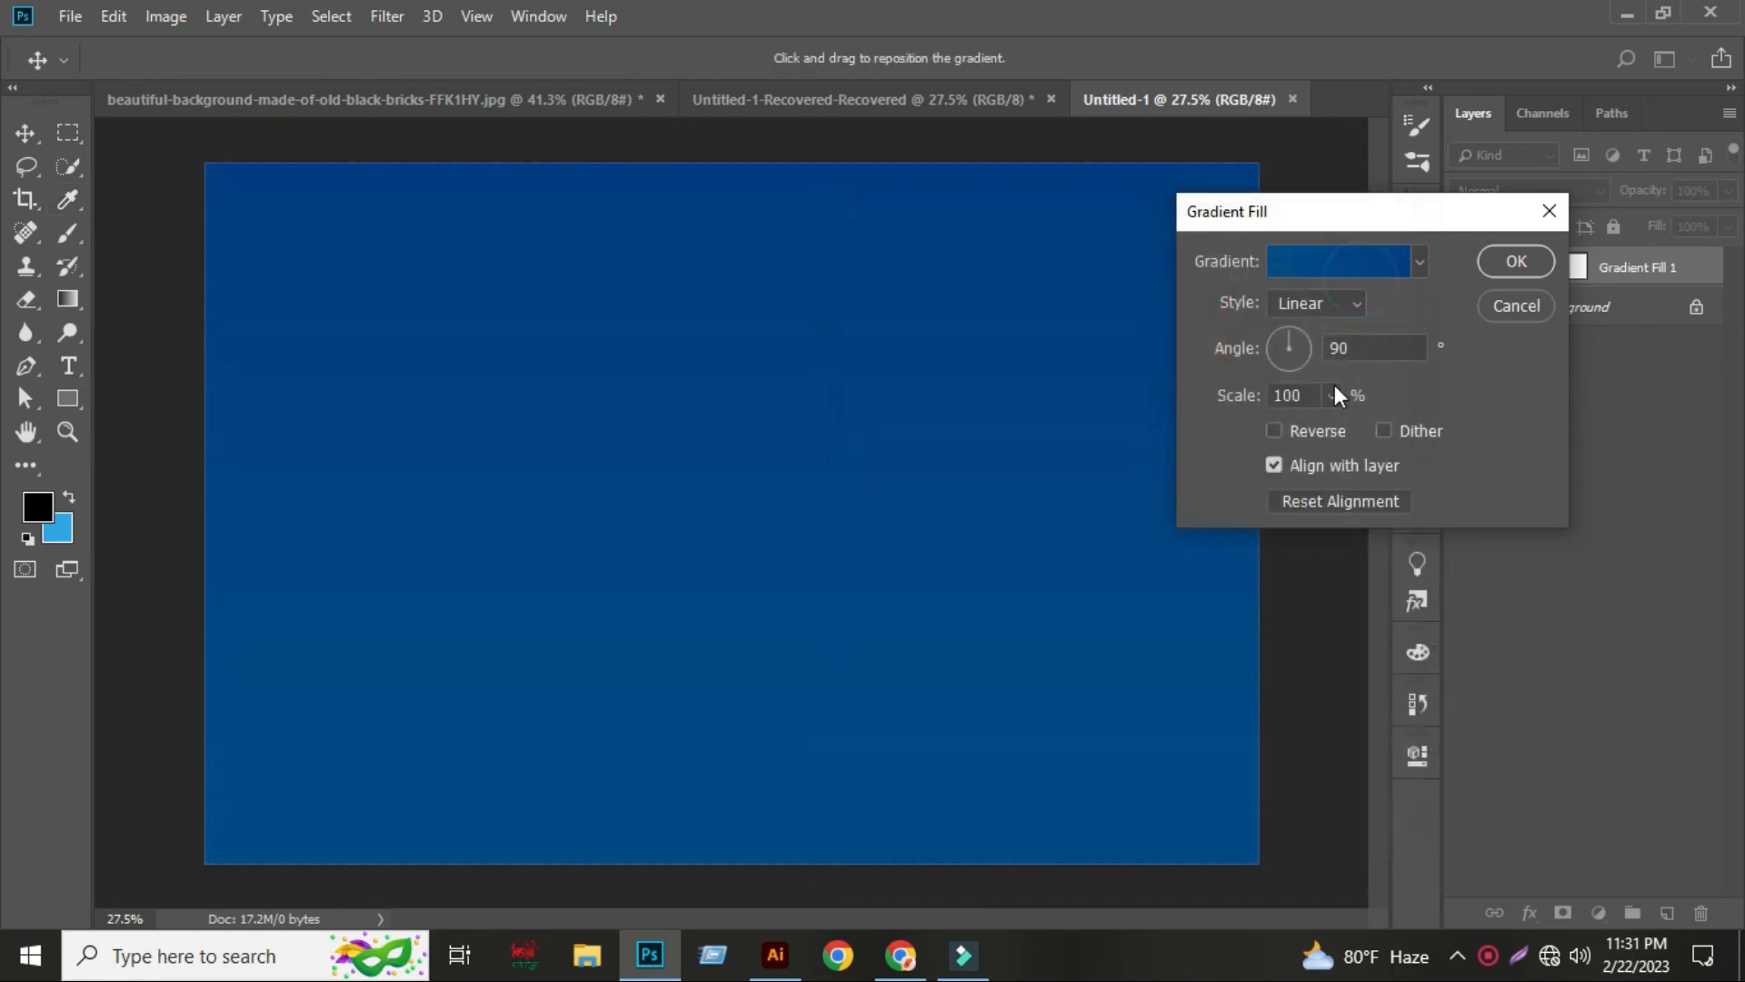
left_click(1316, 303)
left_click(1301, 360)
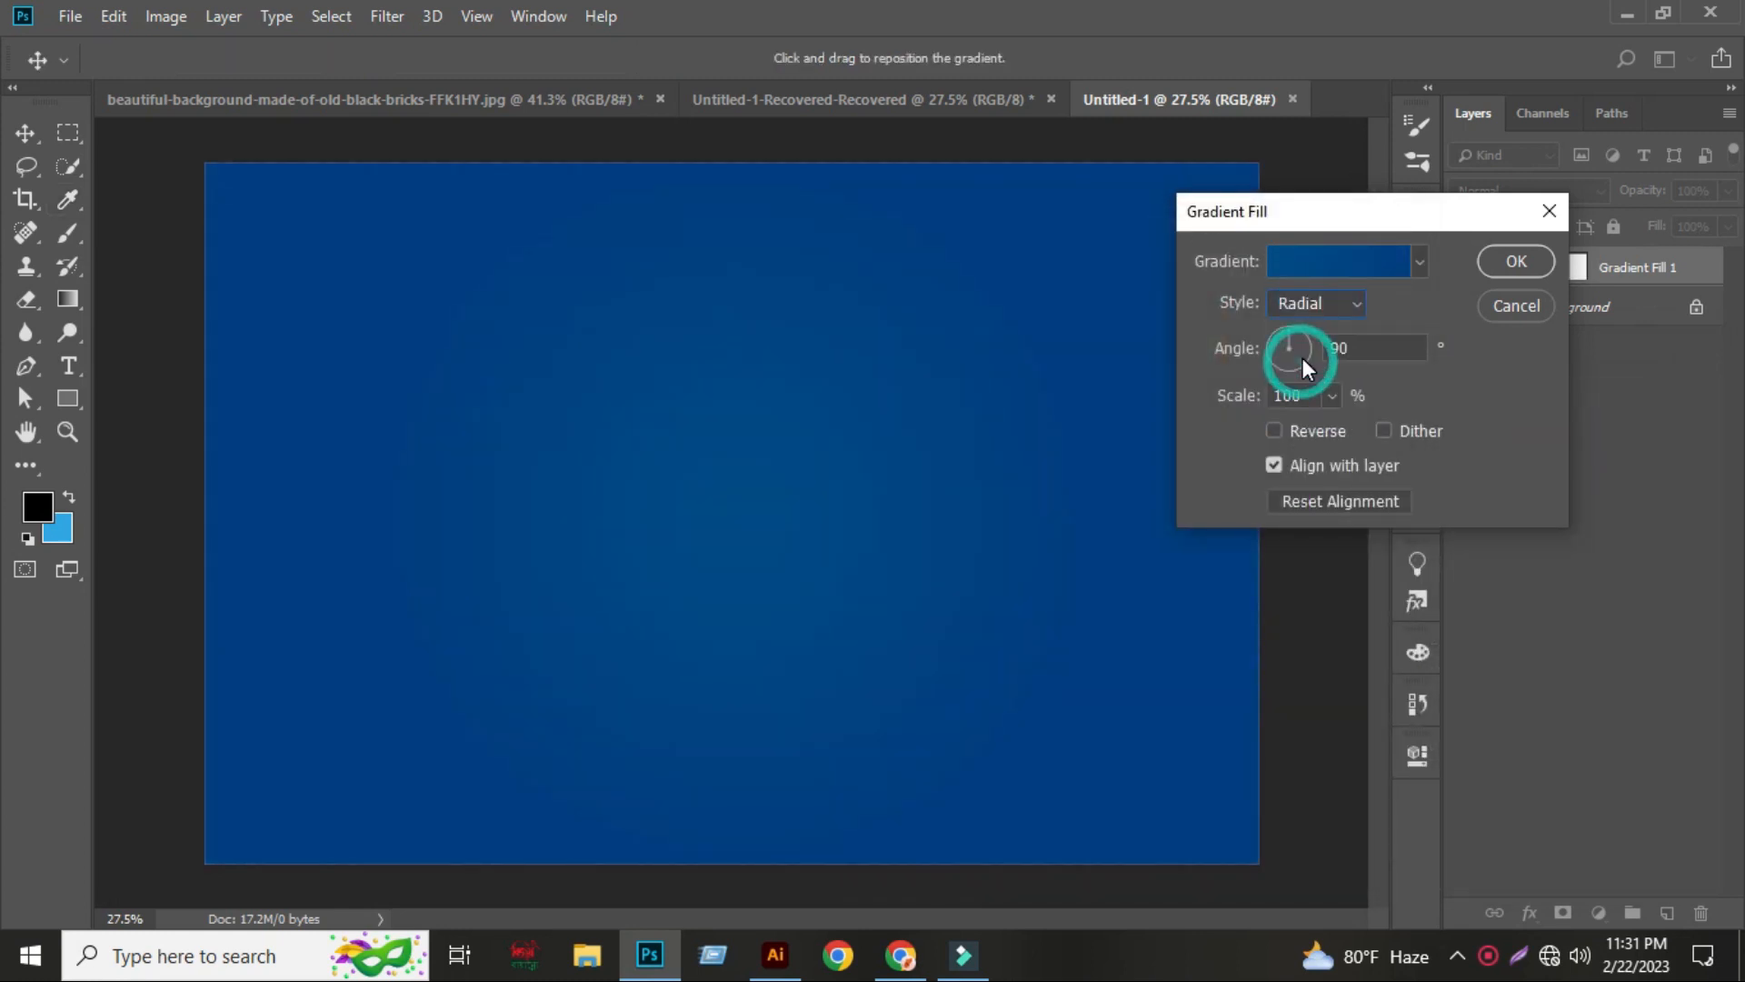
- Recolour the gradient's starting stop to the brighter blue 0070b0 and apply the gradient fill
left_click(1327, 260)
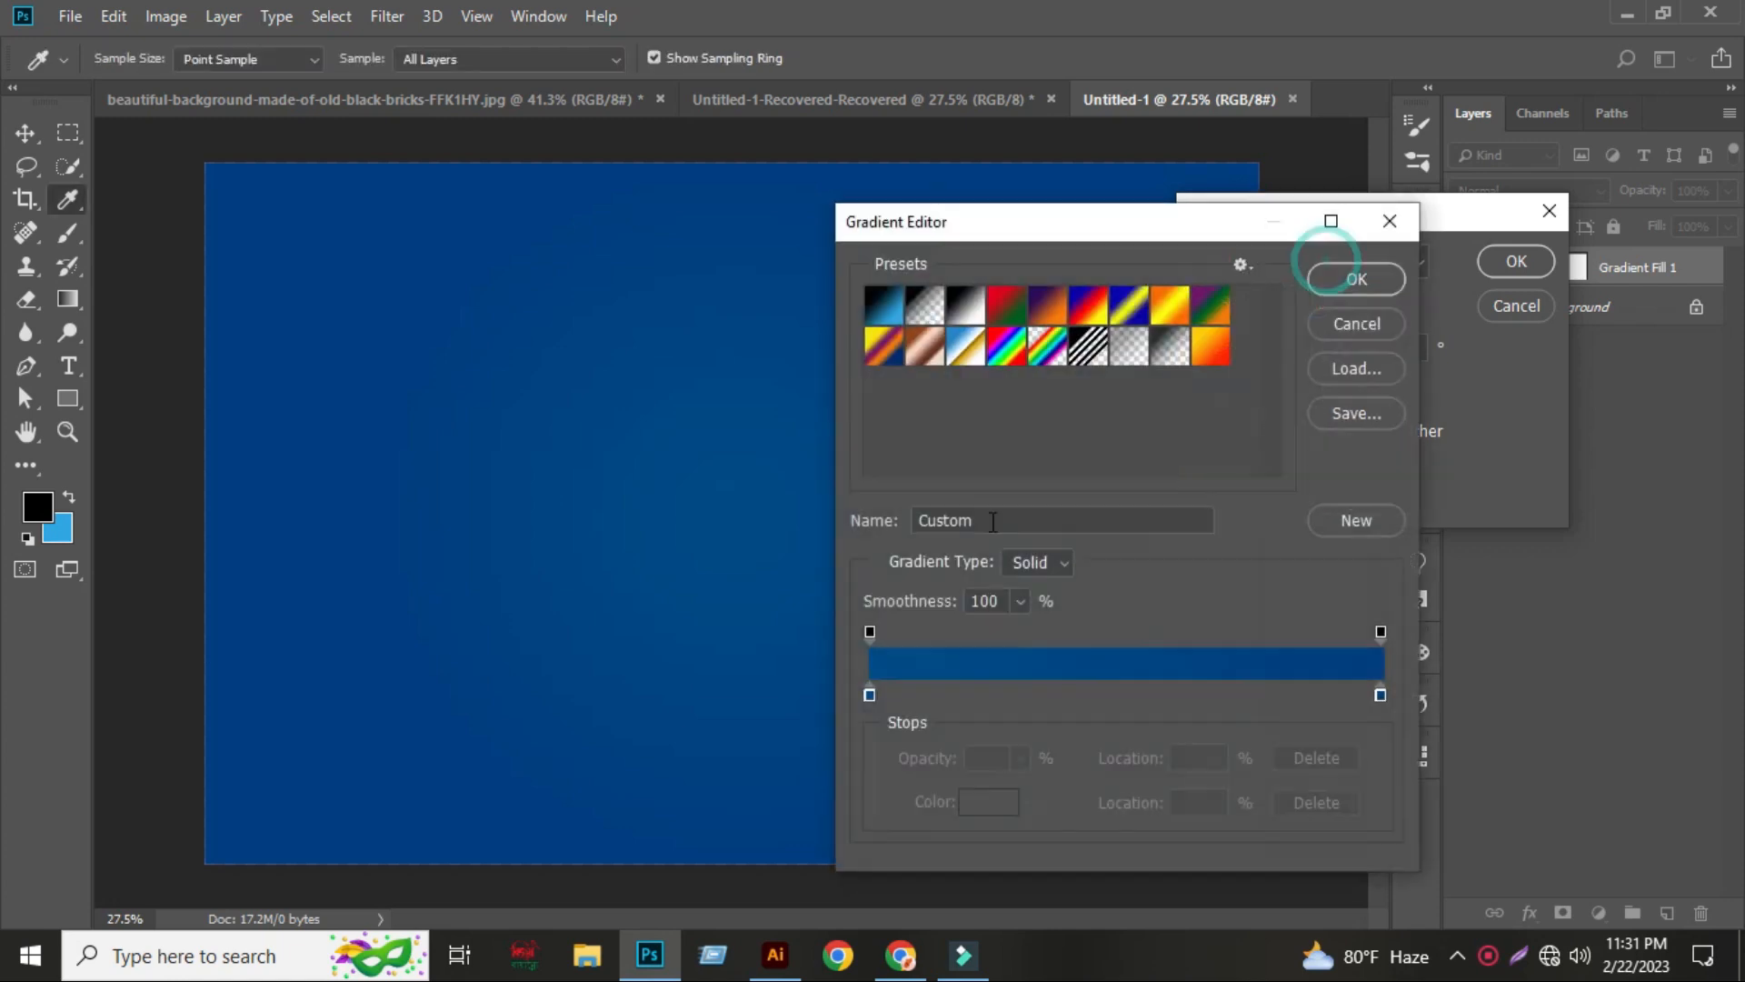
left_click(869, 694)
left_click(991, 801)
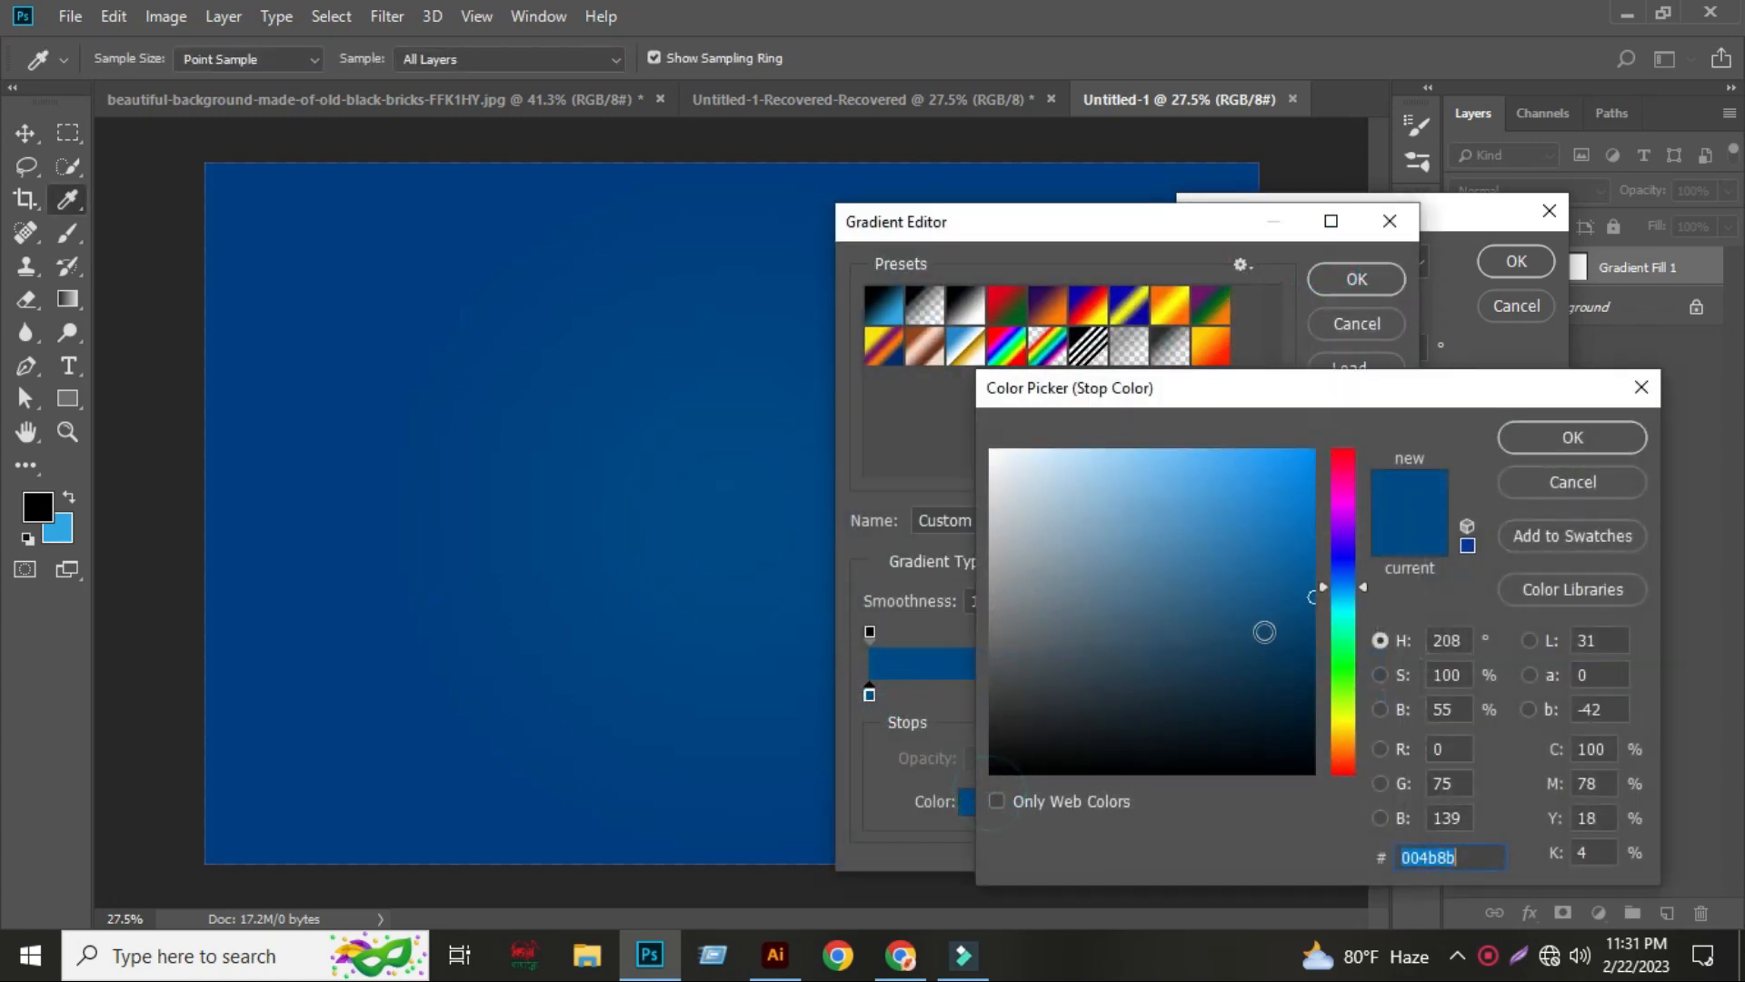
left_click(1305, 562)
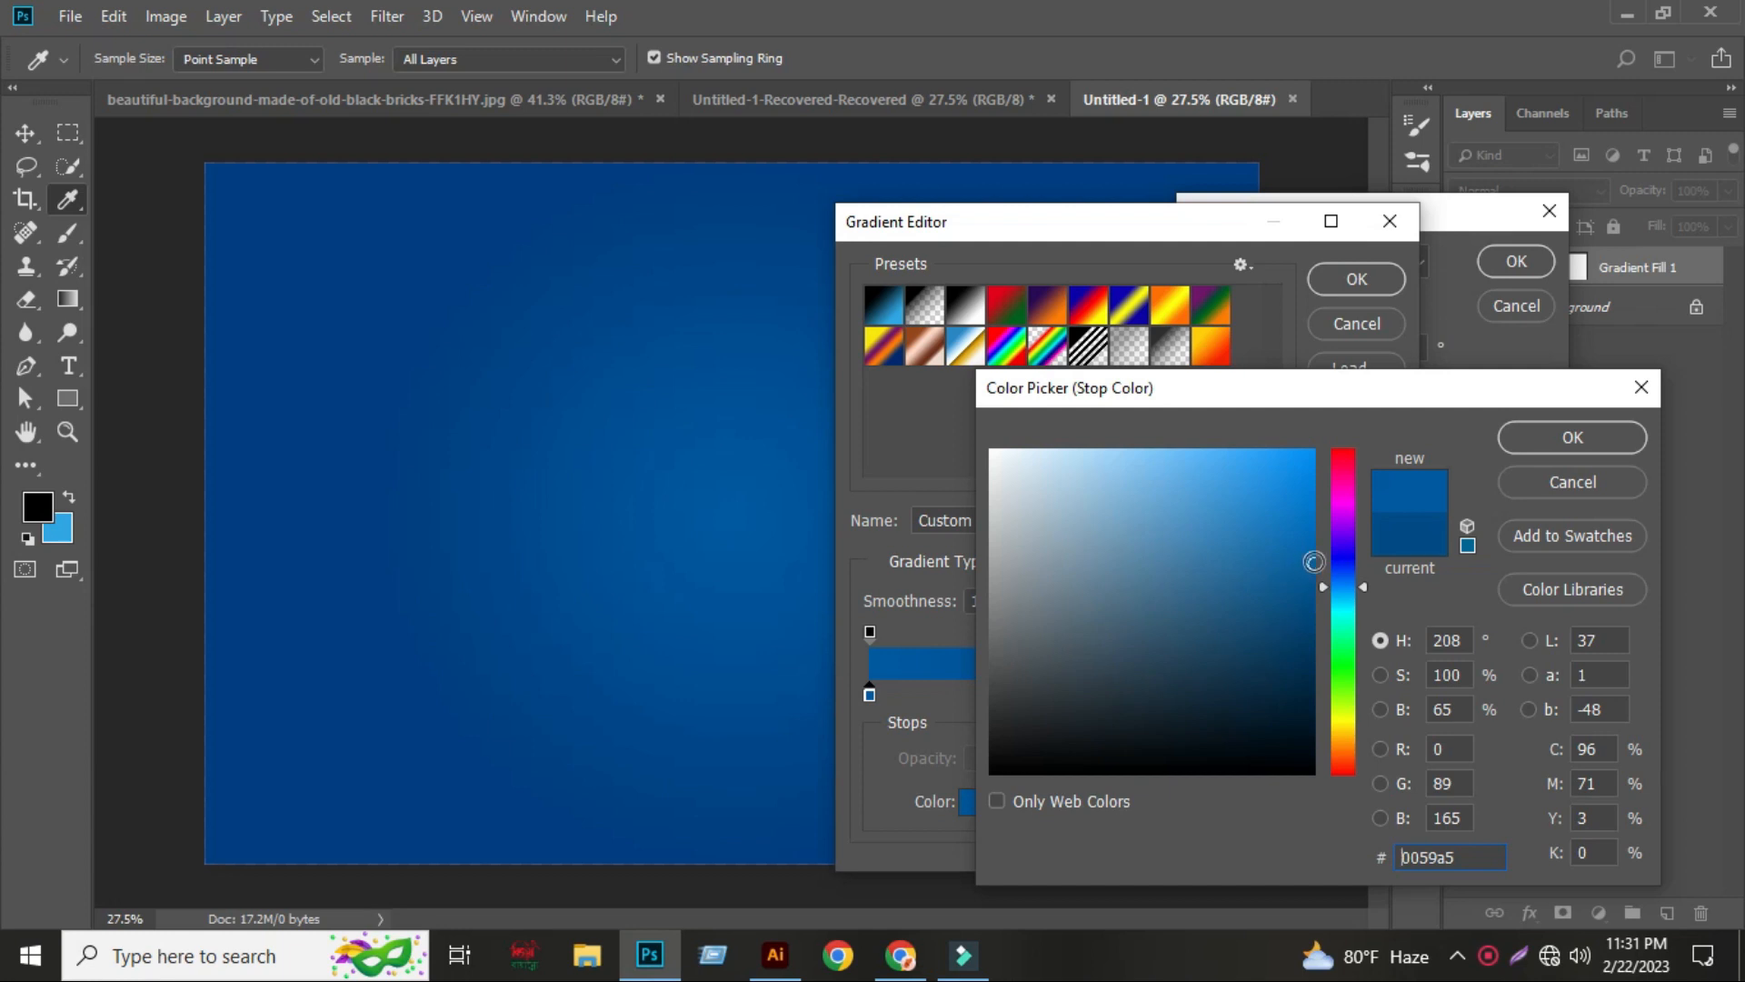
left_click(1342, 554)
left_click_drag(1281, 561, 1315, 556)
left_click(1343, 592)
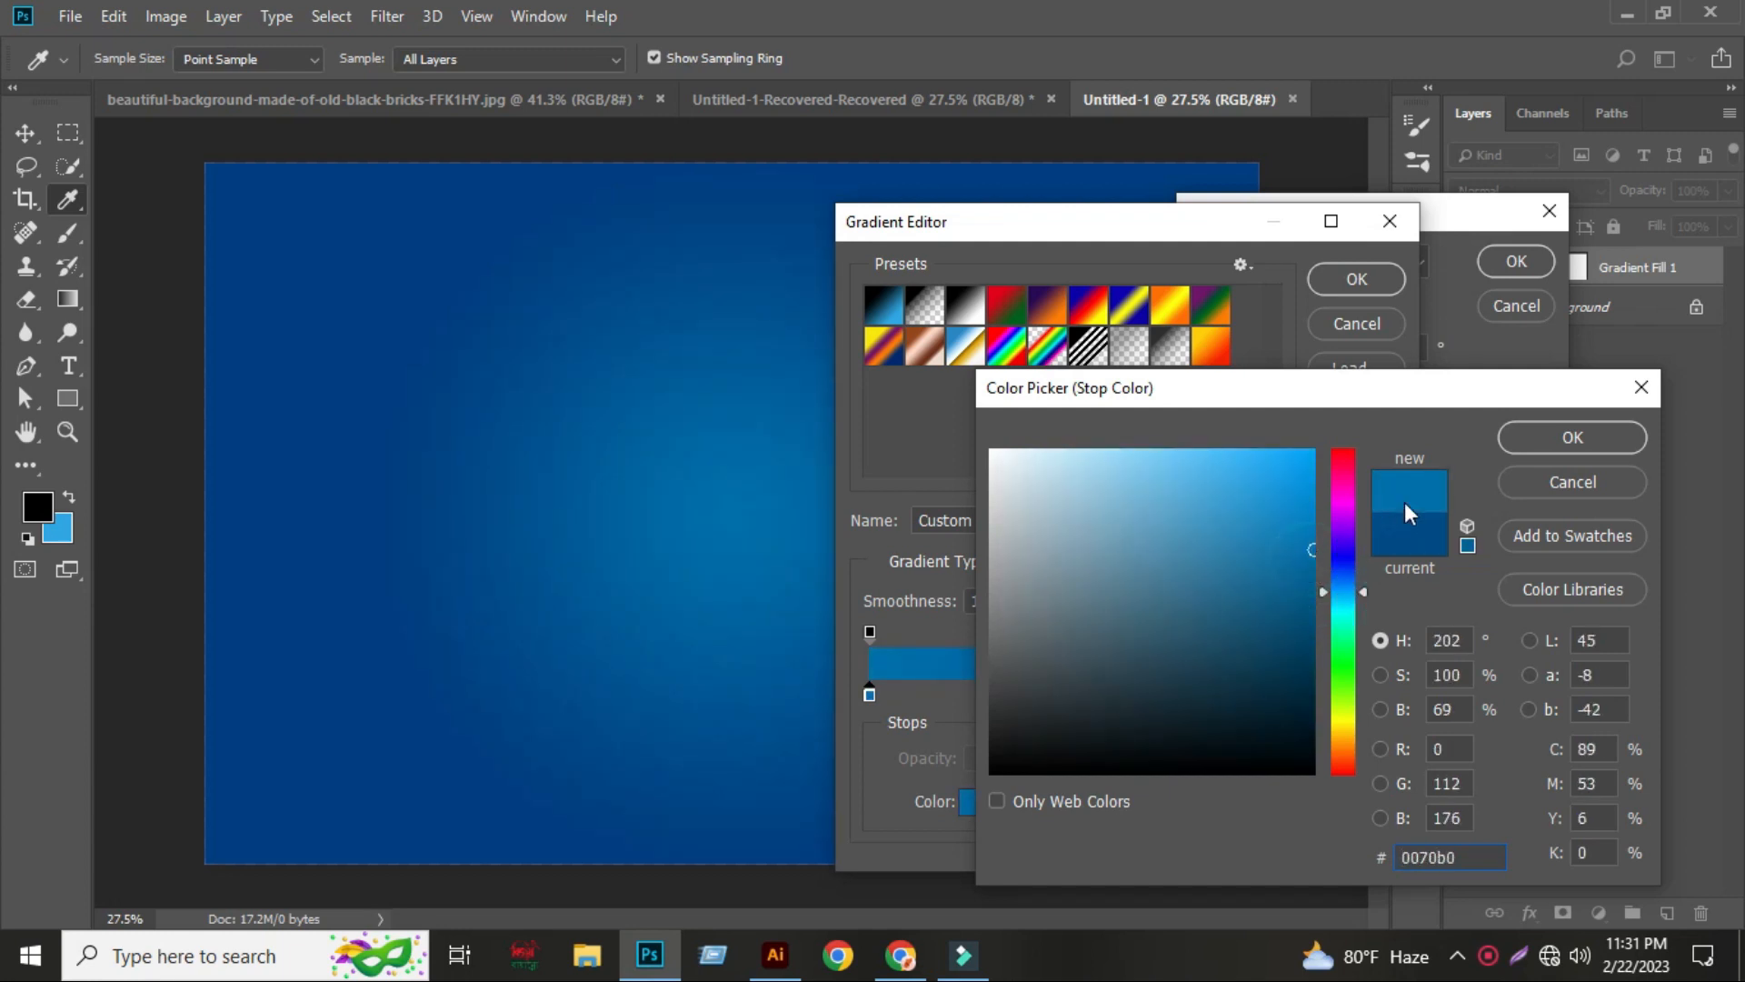
left_click(1556, 438)
left_click(1388, 286)
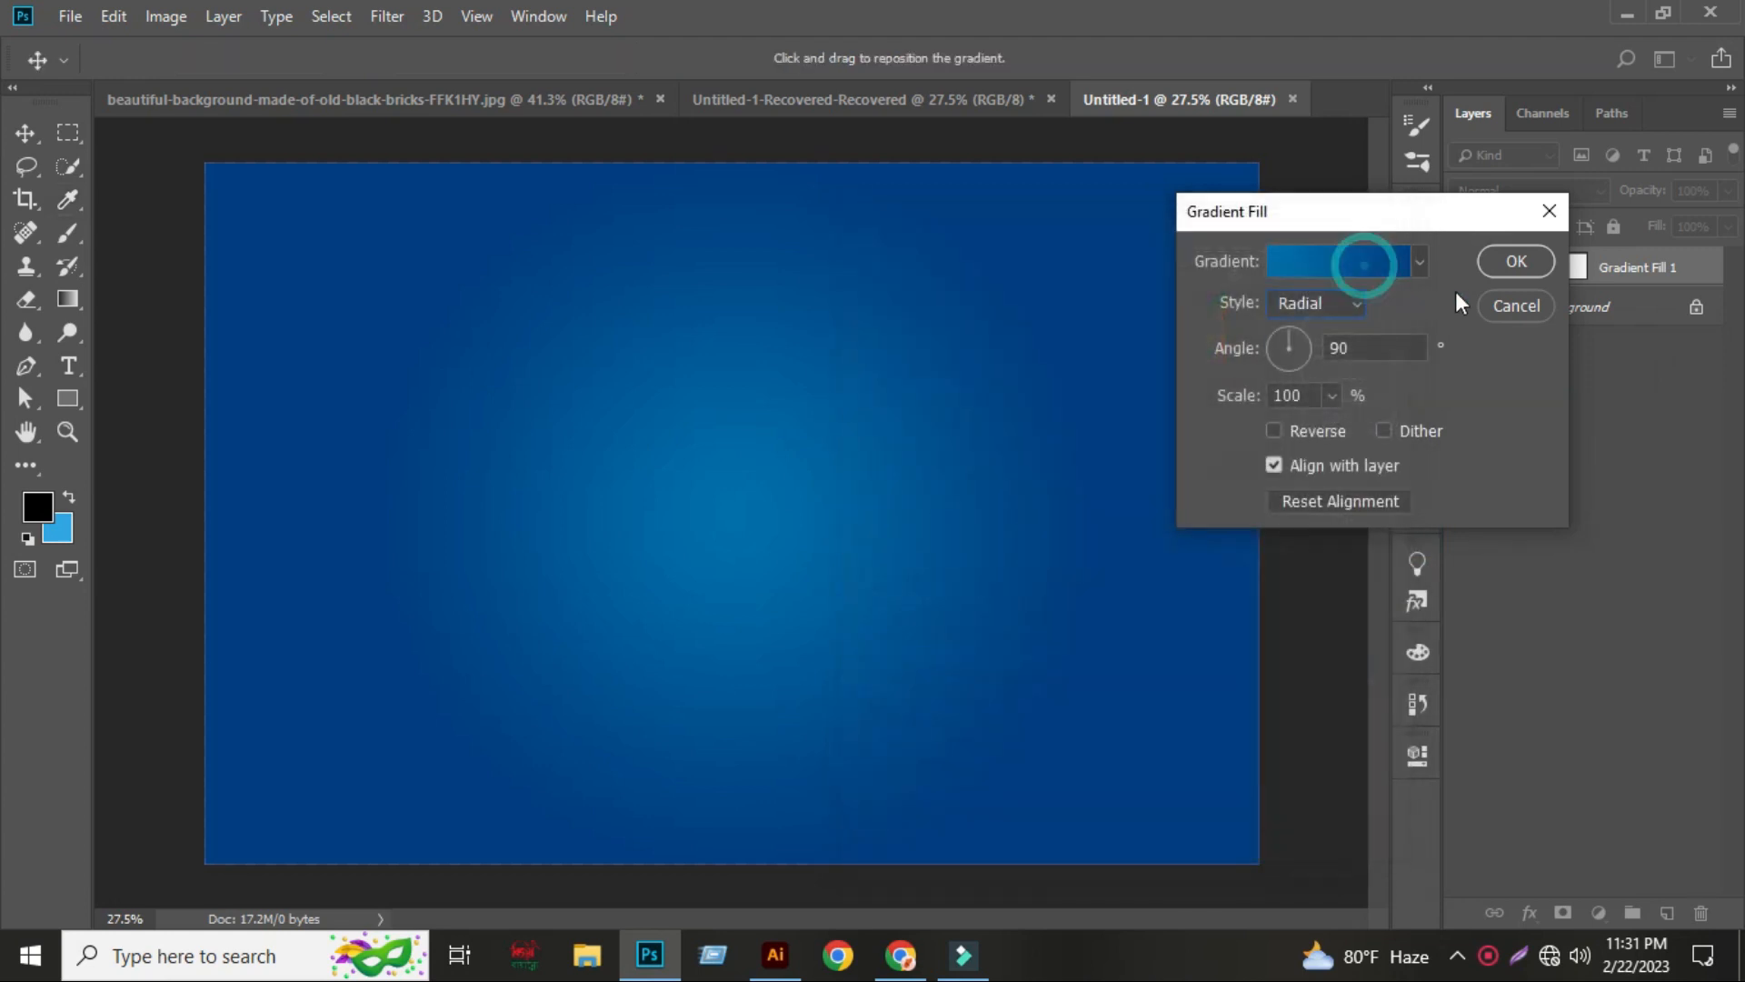
left_click(1509, 262)
key("v")
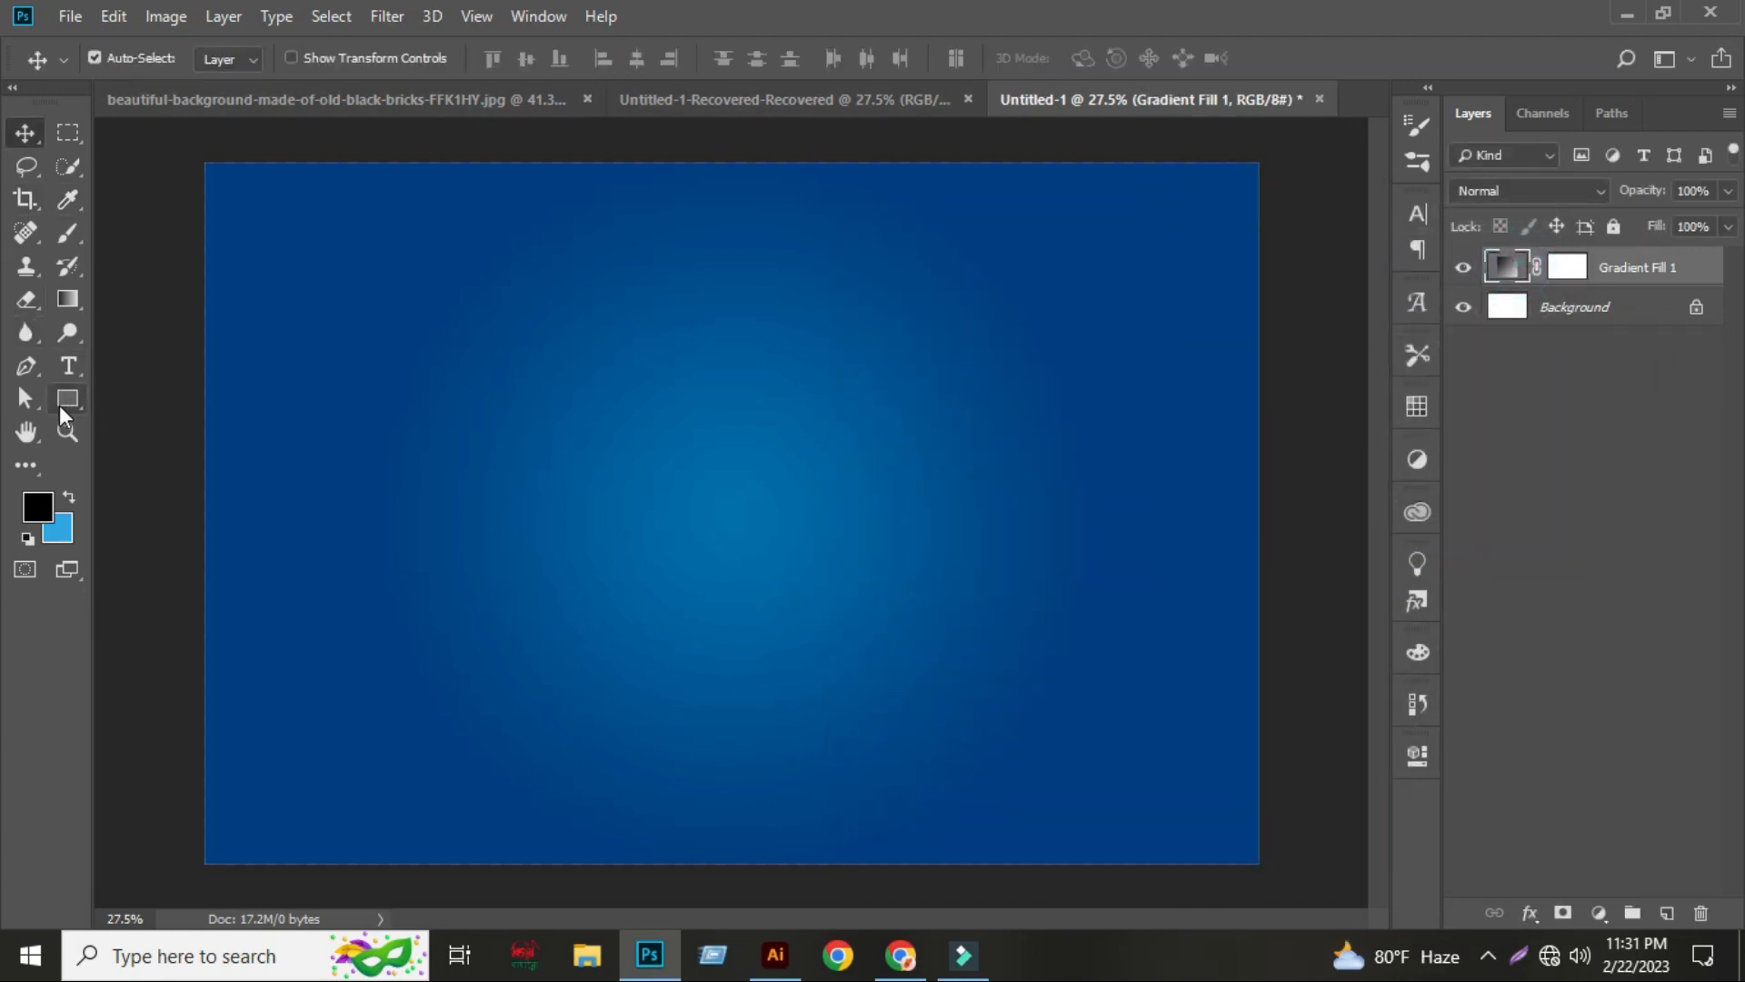
- Add the text "TEXT" in Bauhaus 93 at 72 pt near the middle of the canvas
left_click(68, 359)
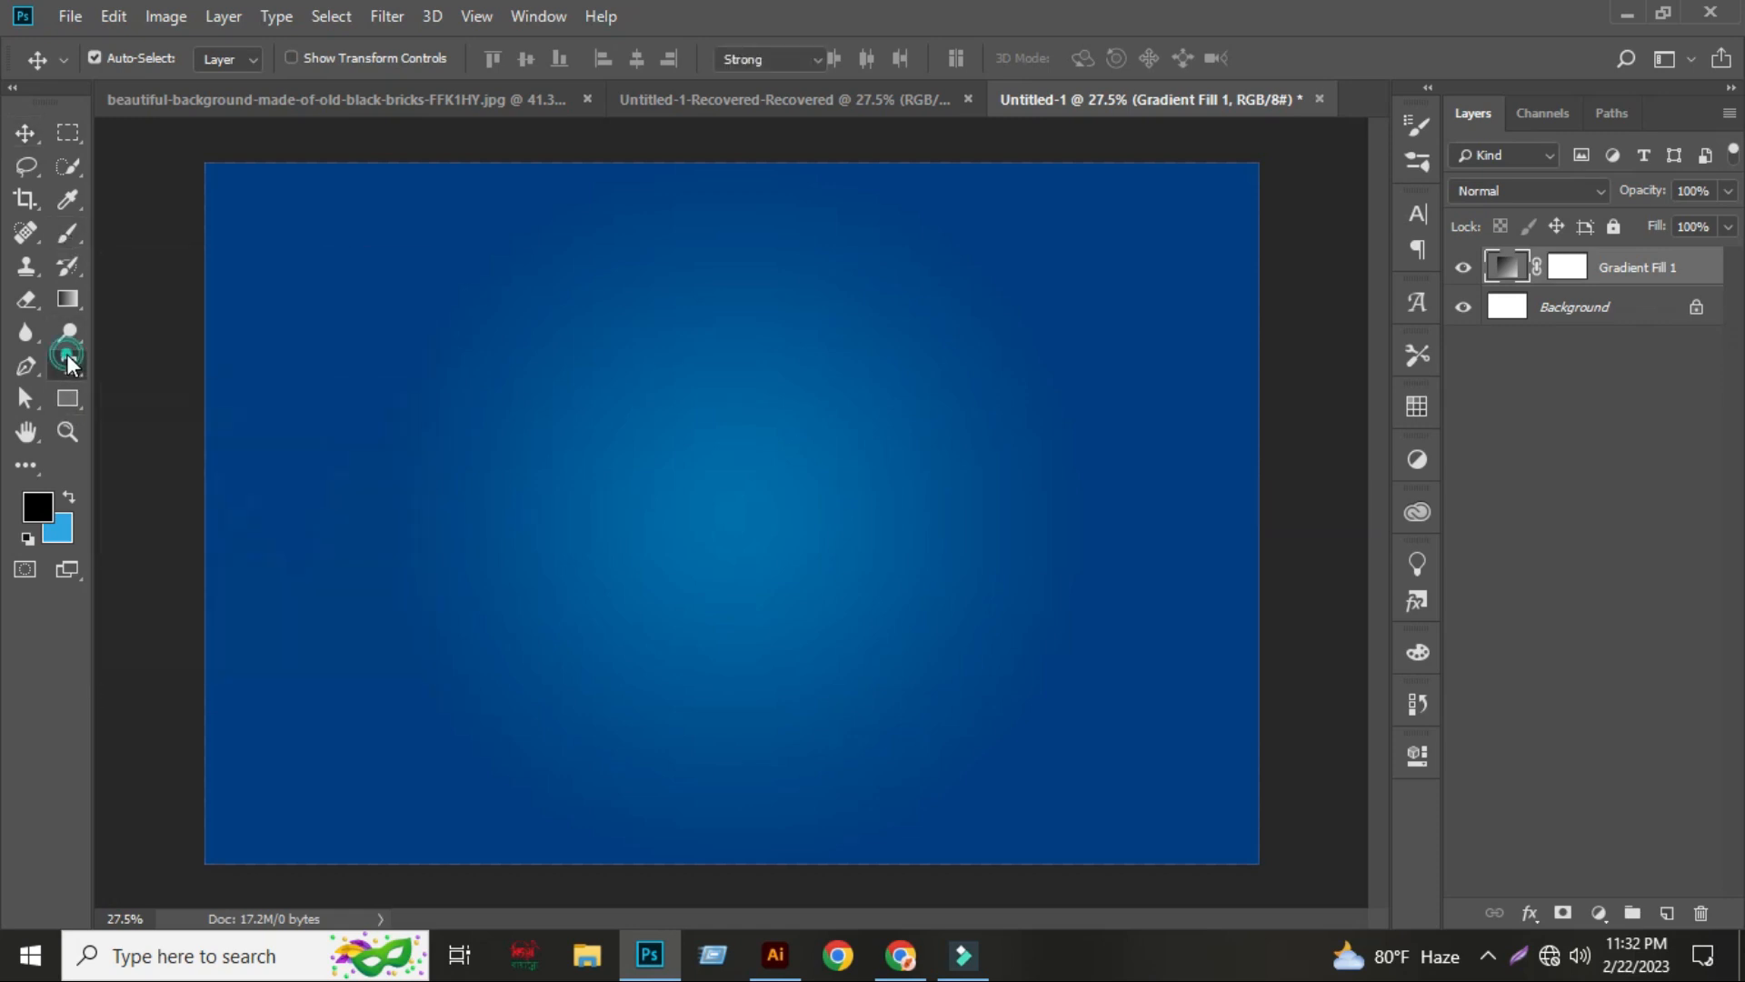
left_click(612, 484)
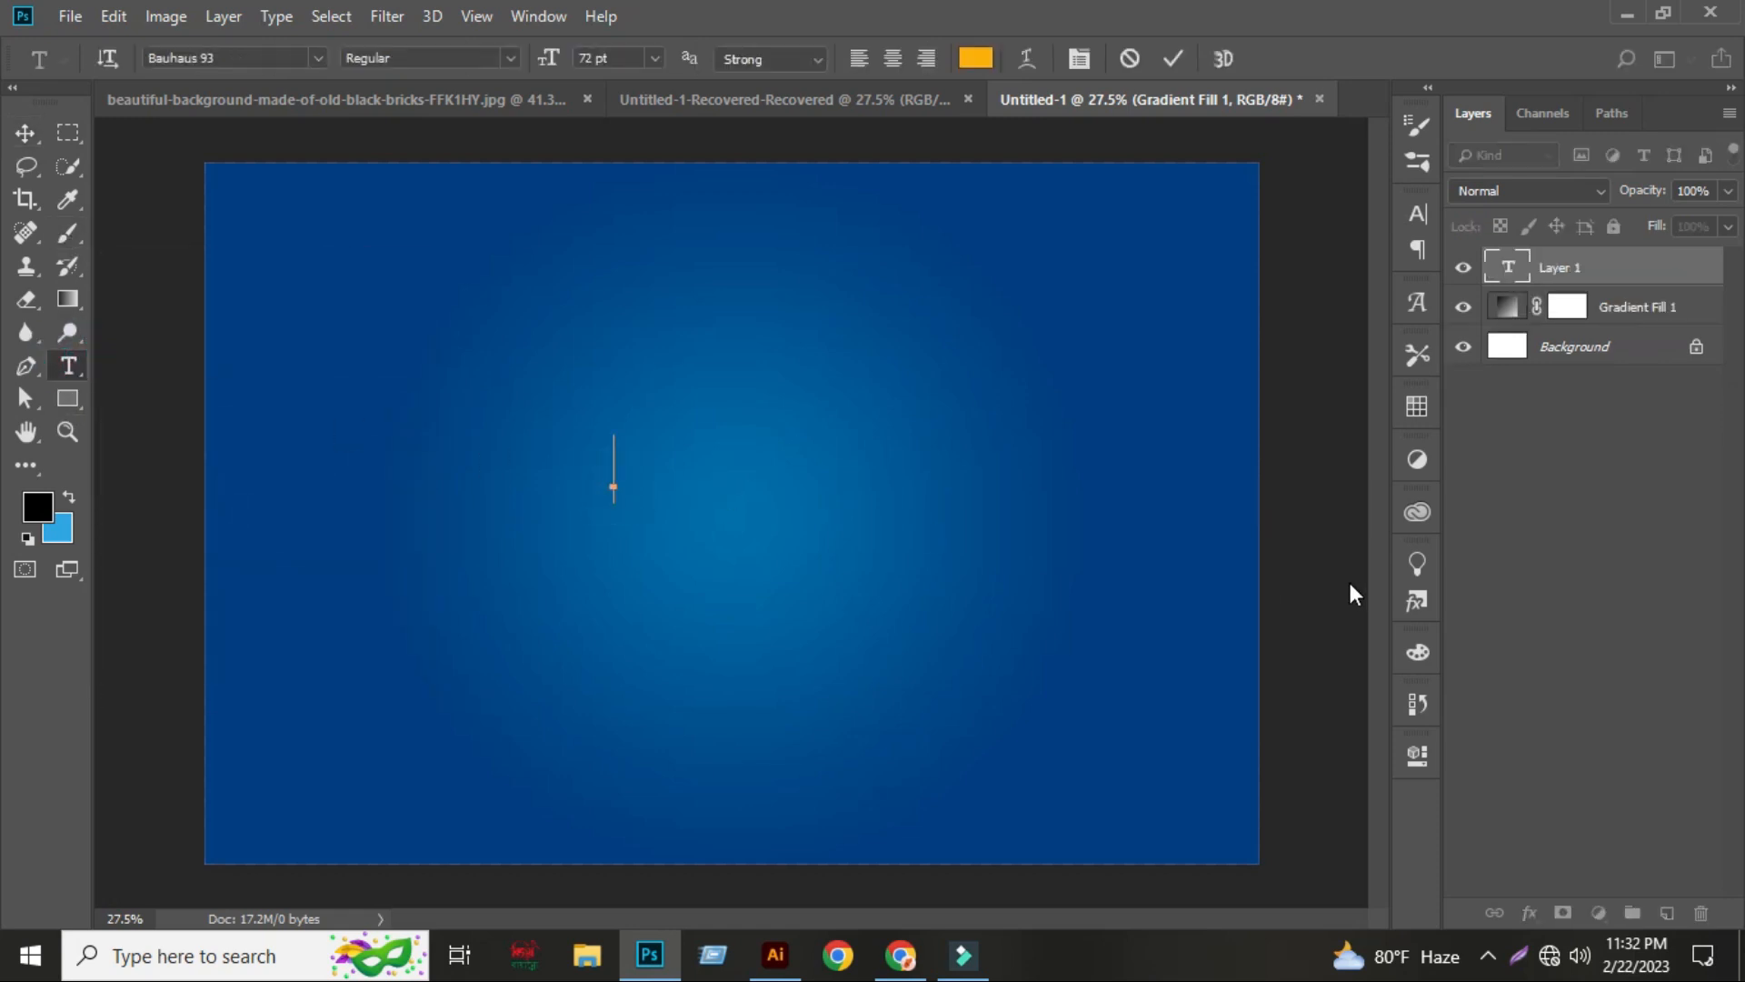
type("TE")
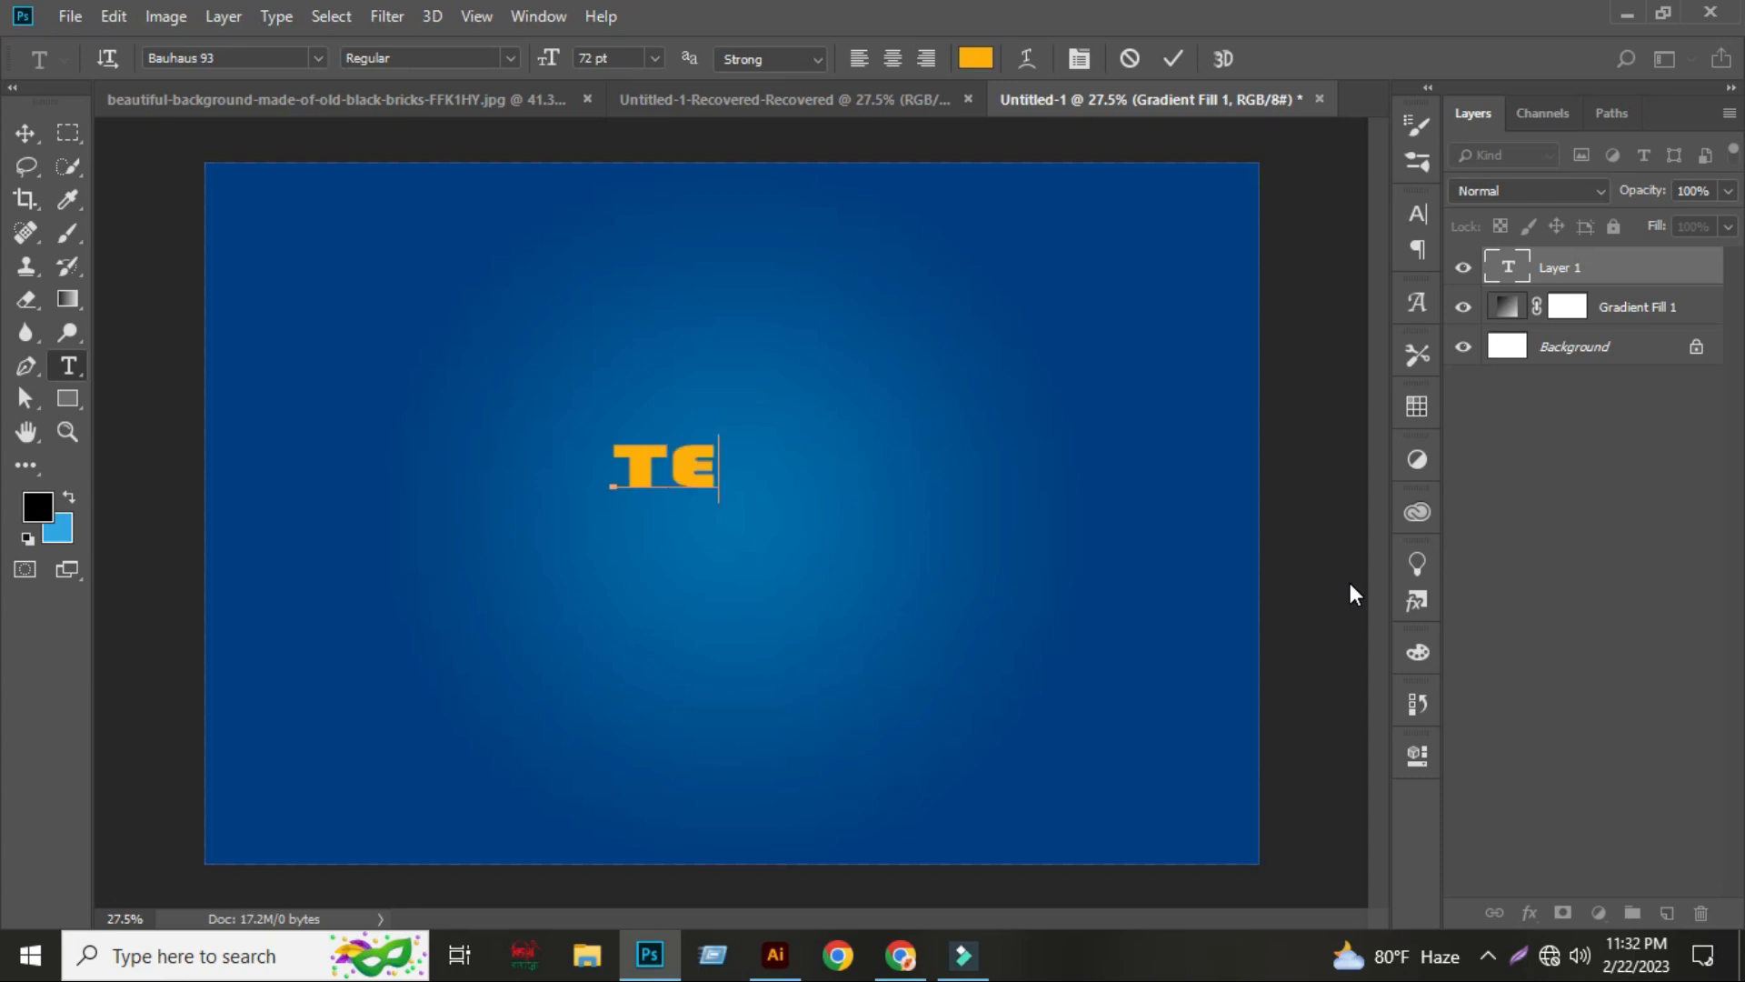
type("XT")
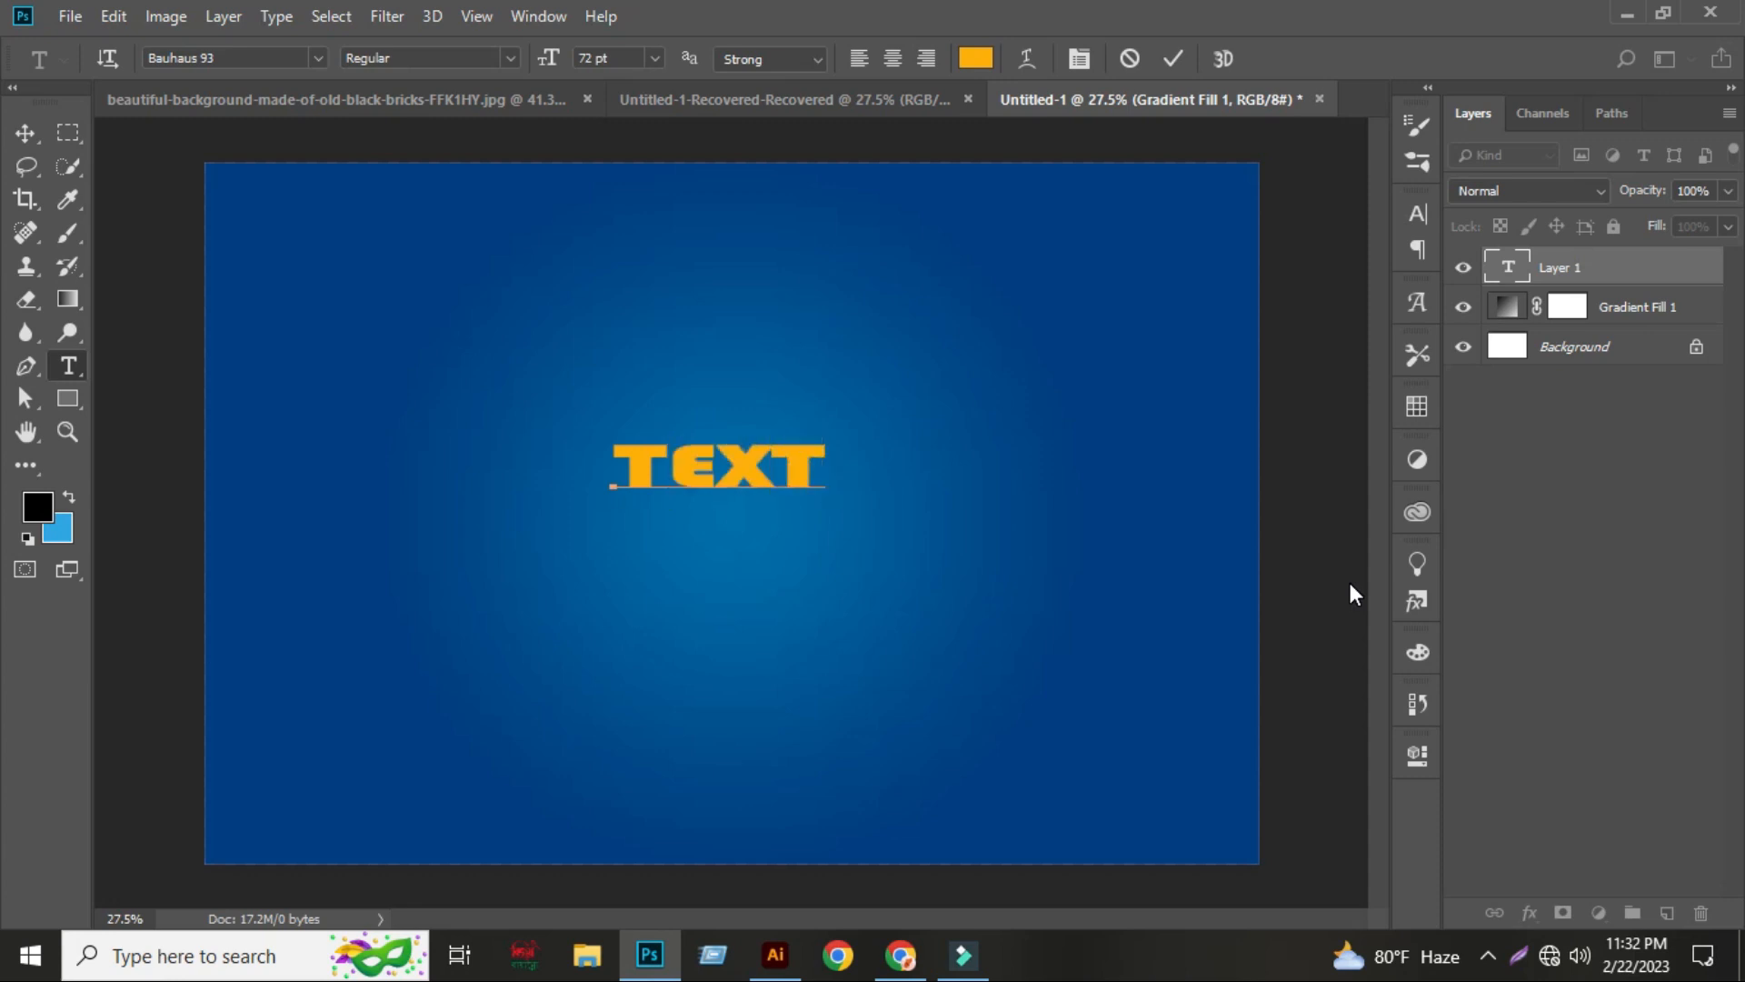
left_click(26, 132)
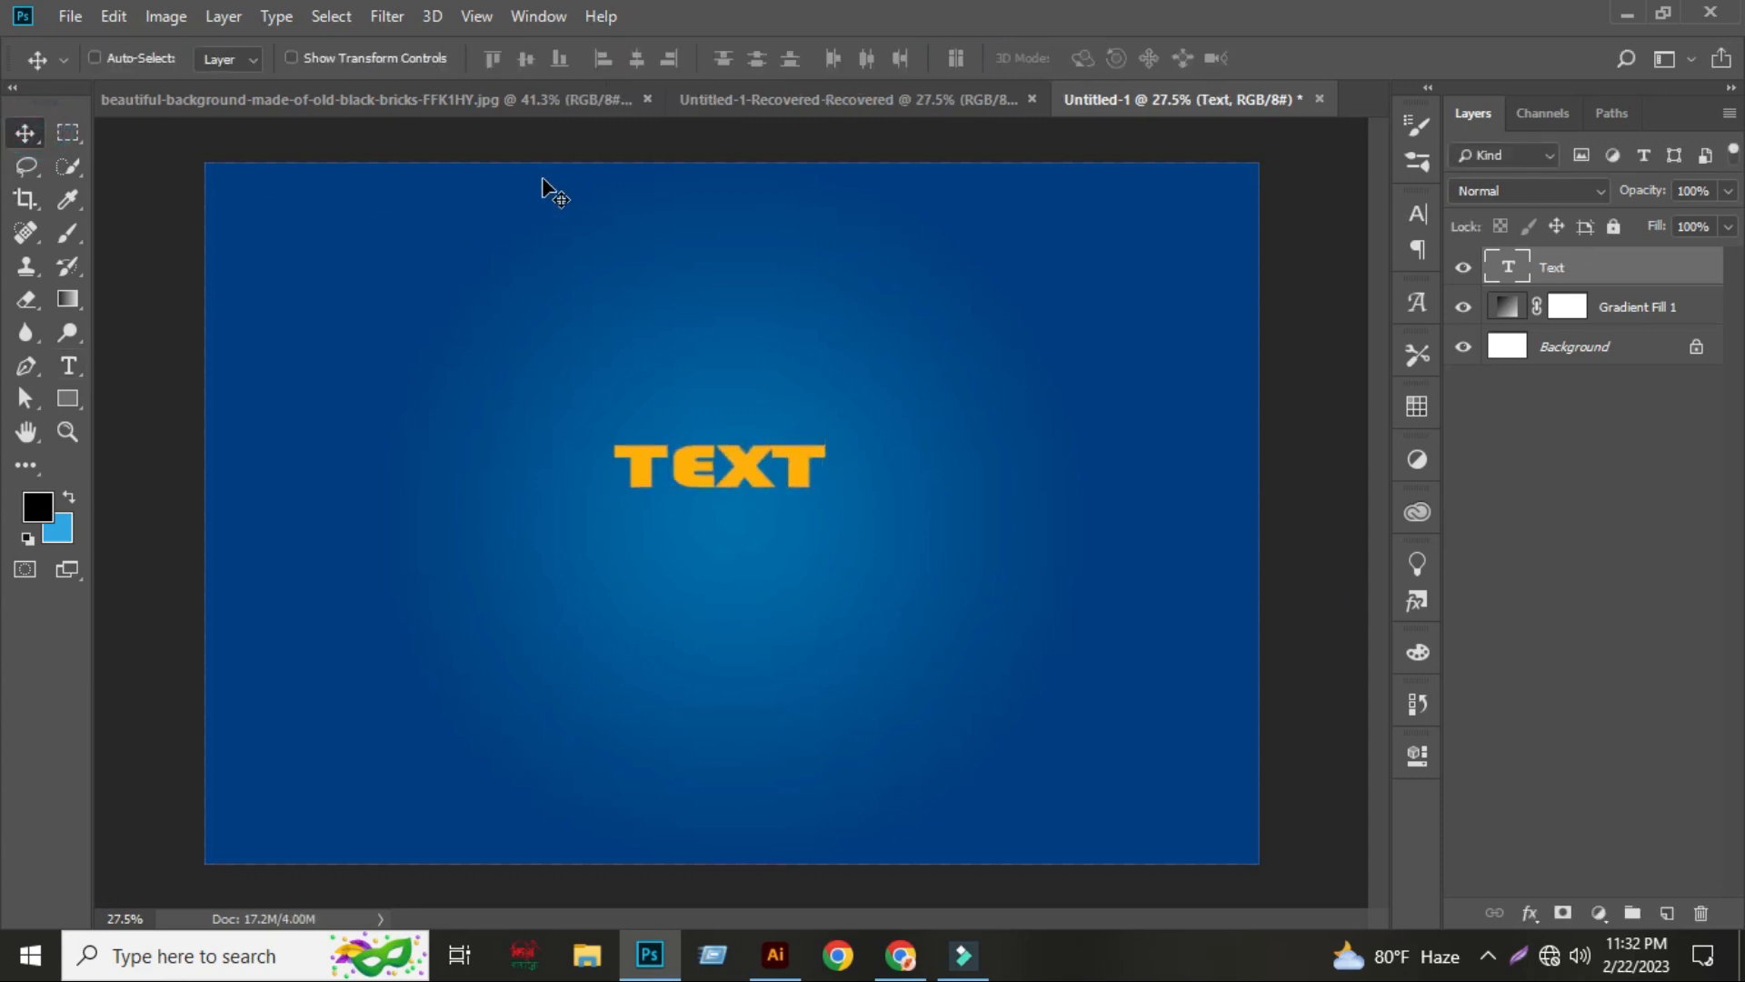
- Scale the text up to about 200 pt and move it to the centre of the canvas
key("ctrl+t")
left_click_drag(825, 436, 997, 291)
key("Return")
left_click_drag(793, 496, 789, 526)
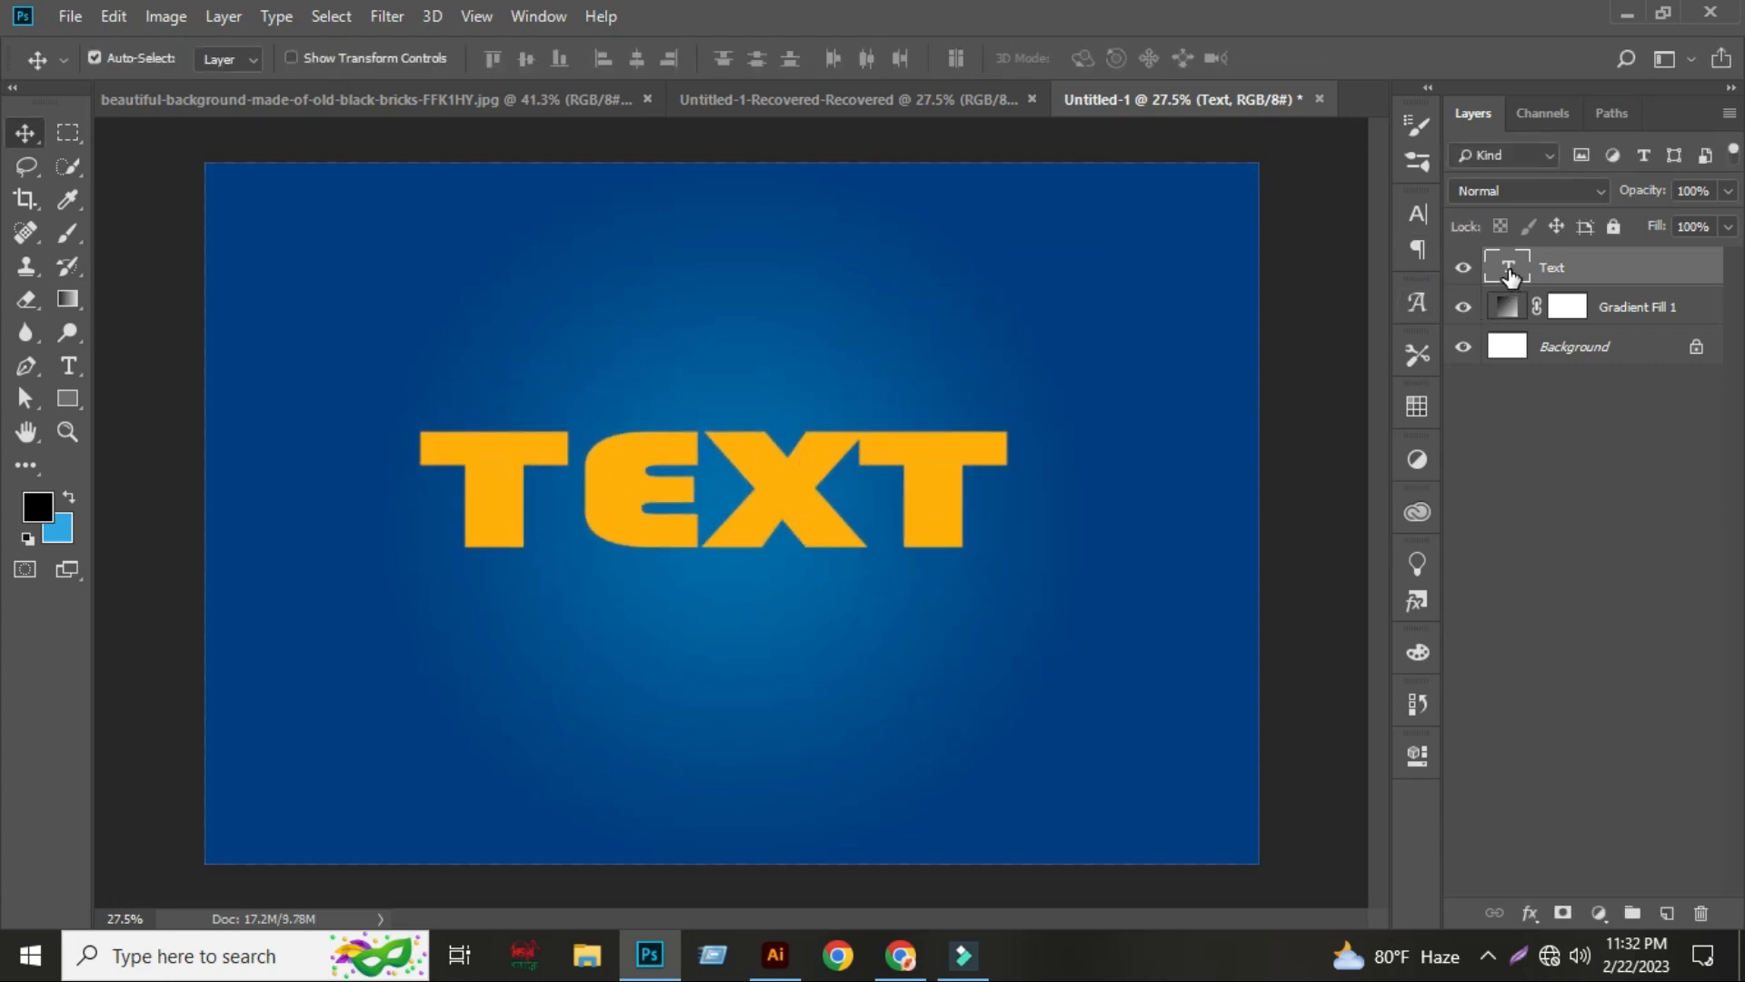
- Change the colour of the whole text to black (000000)
double_click(1508, 273)
left_click(972, 58)
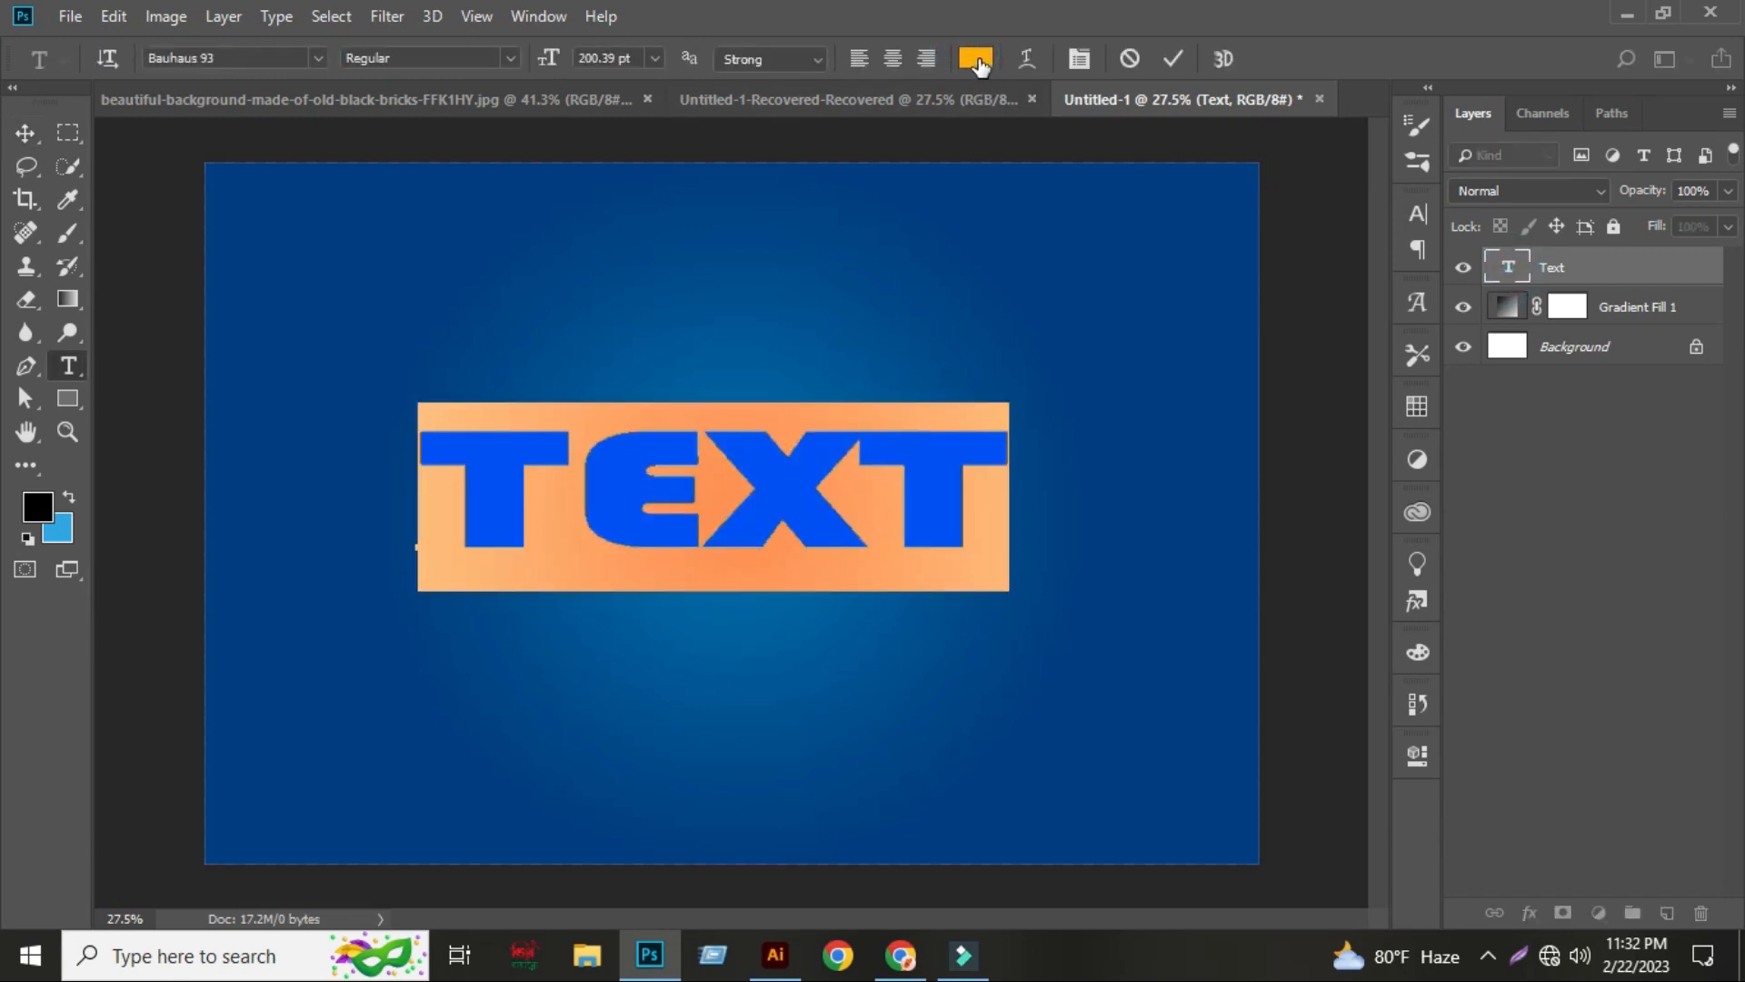
left_click_drag(1033, 641, 990, 772)
left_click(1561, 439)
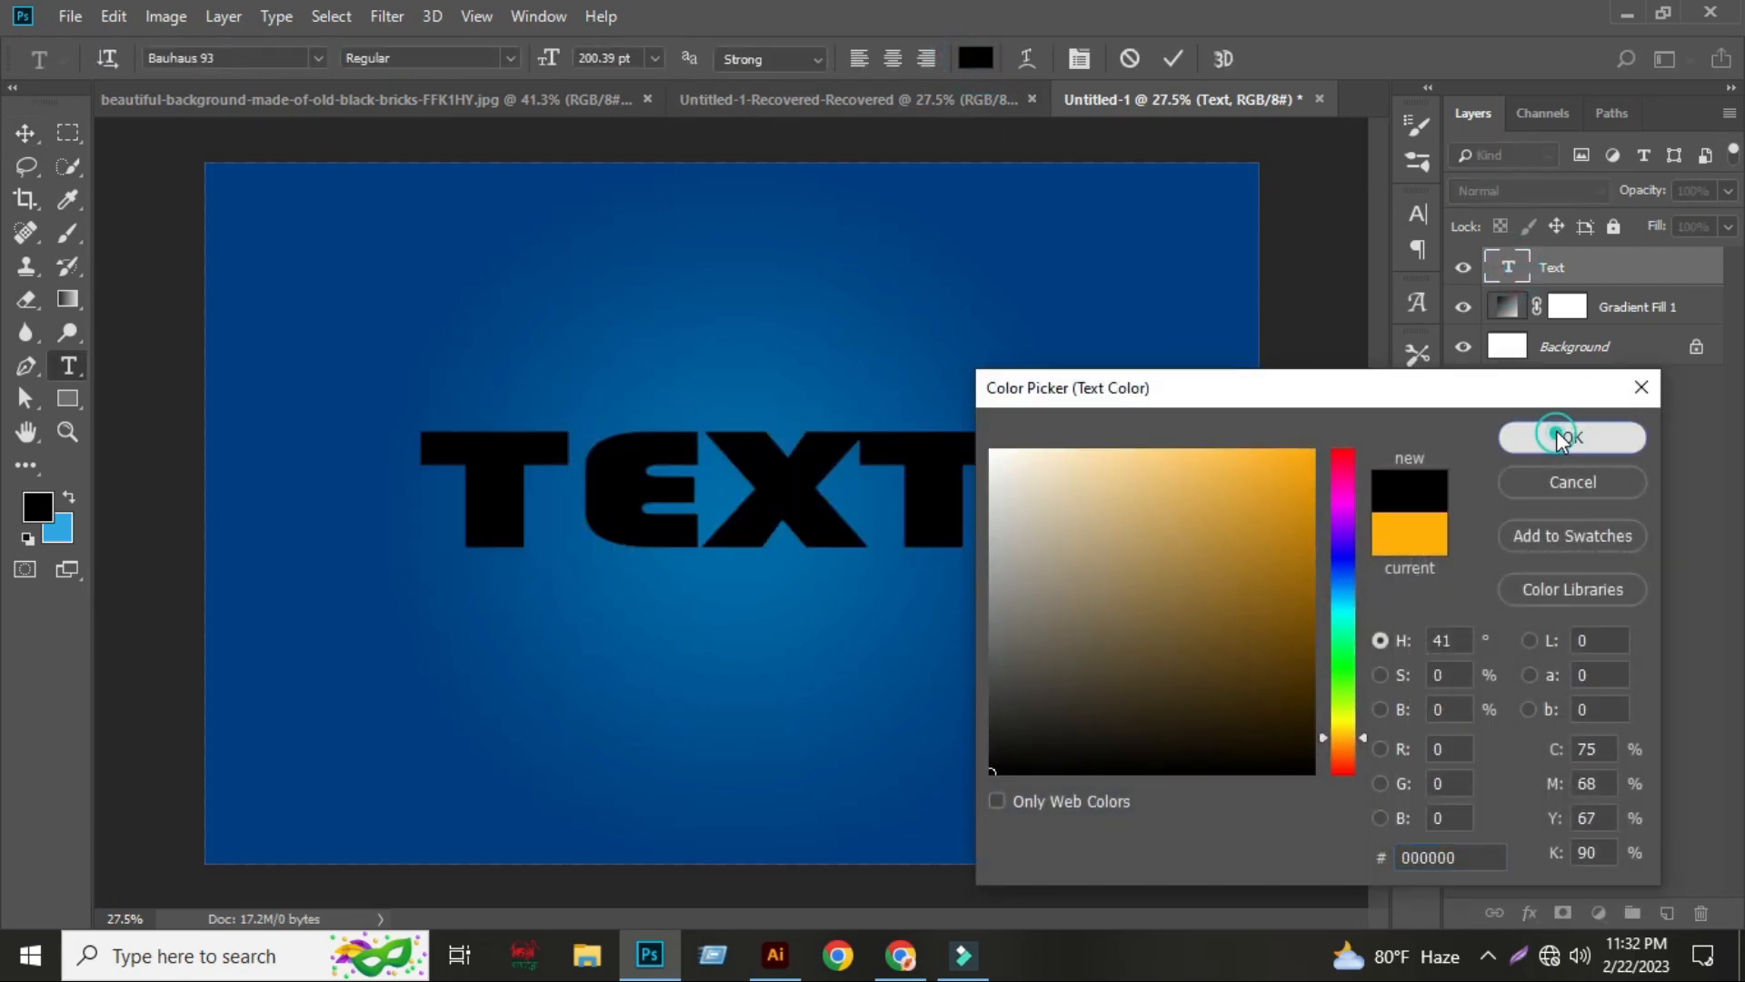
- Warp the text with the horizontal Arc style at 16% bend and shift it slightly down to the canvas centre
left_click(1024, 57)
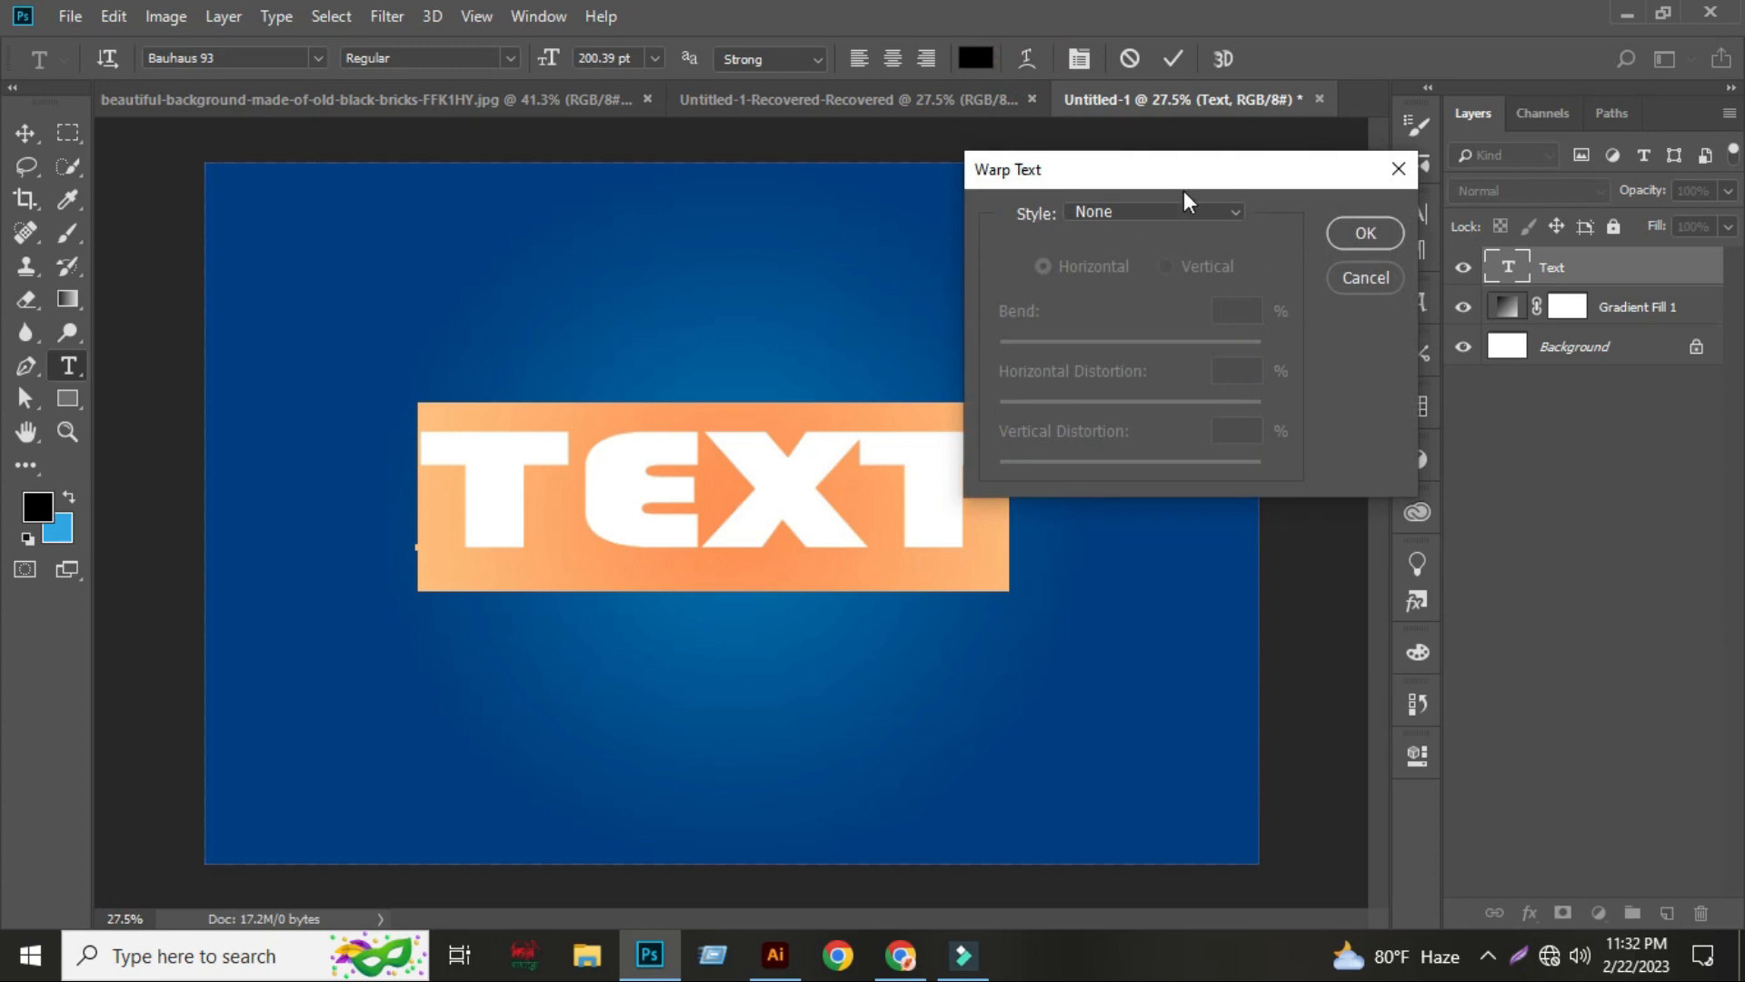
left_click(1172, 211)
left_click(1182, 279)
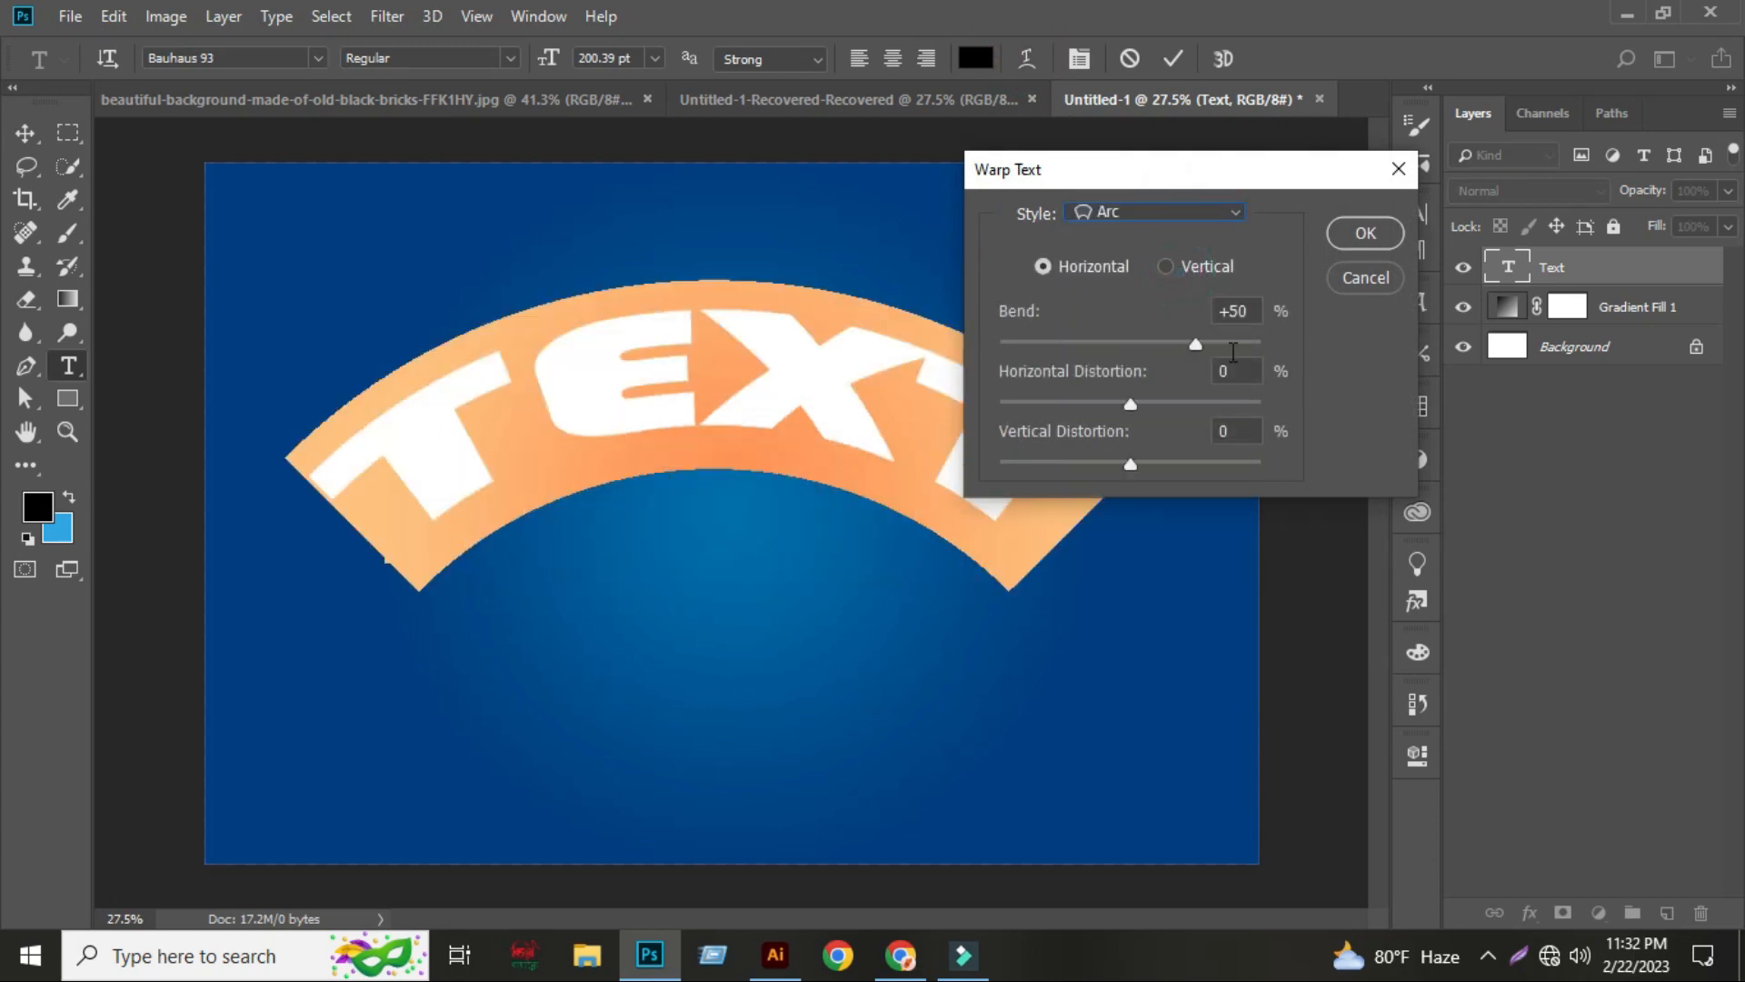
left_click_drag(1160, 346, 1158, 345)
type("16")
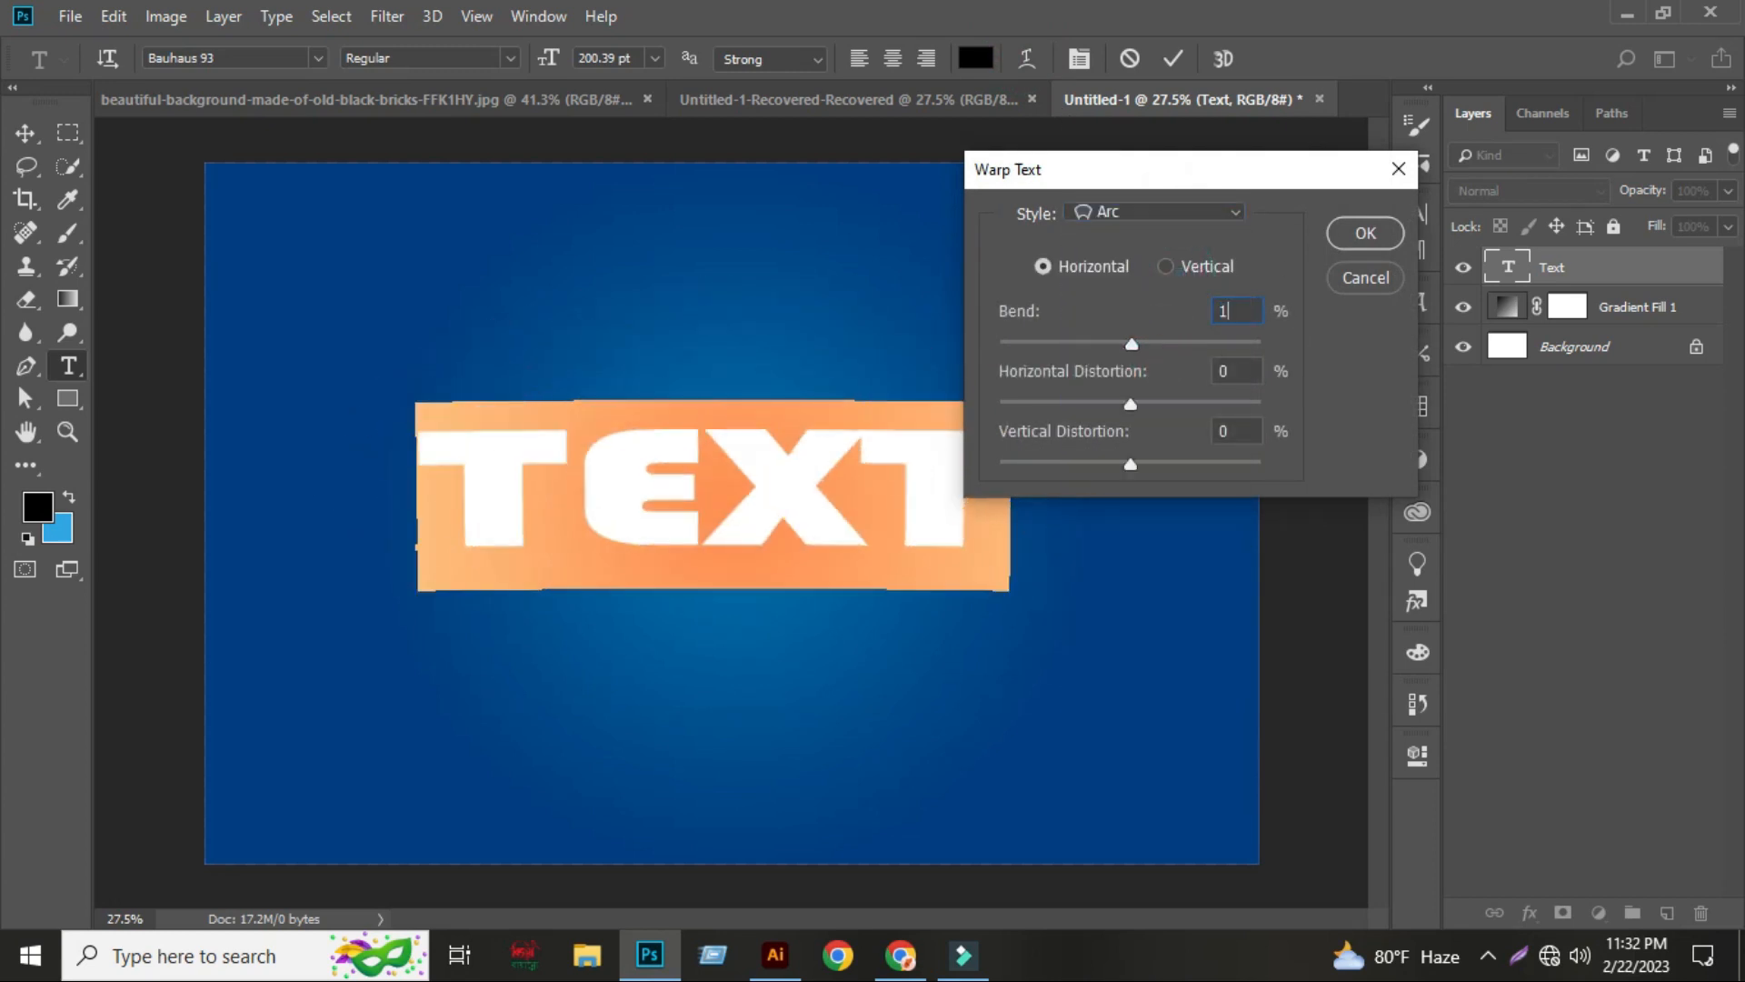
left_click(1366, 234)
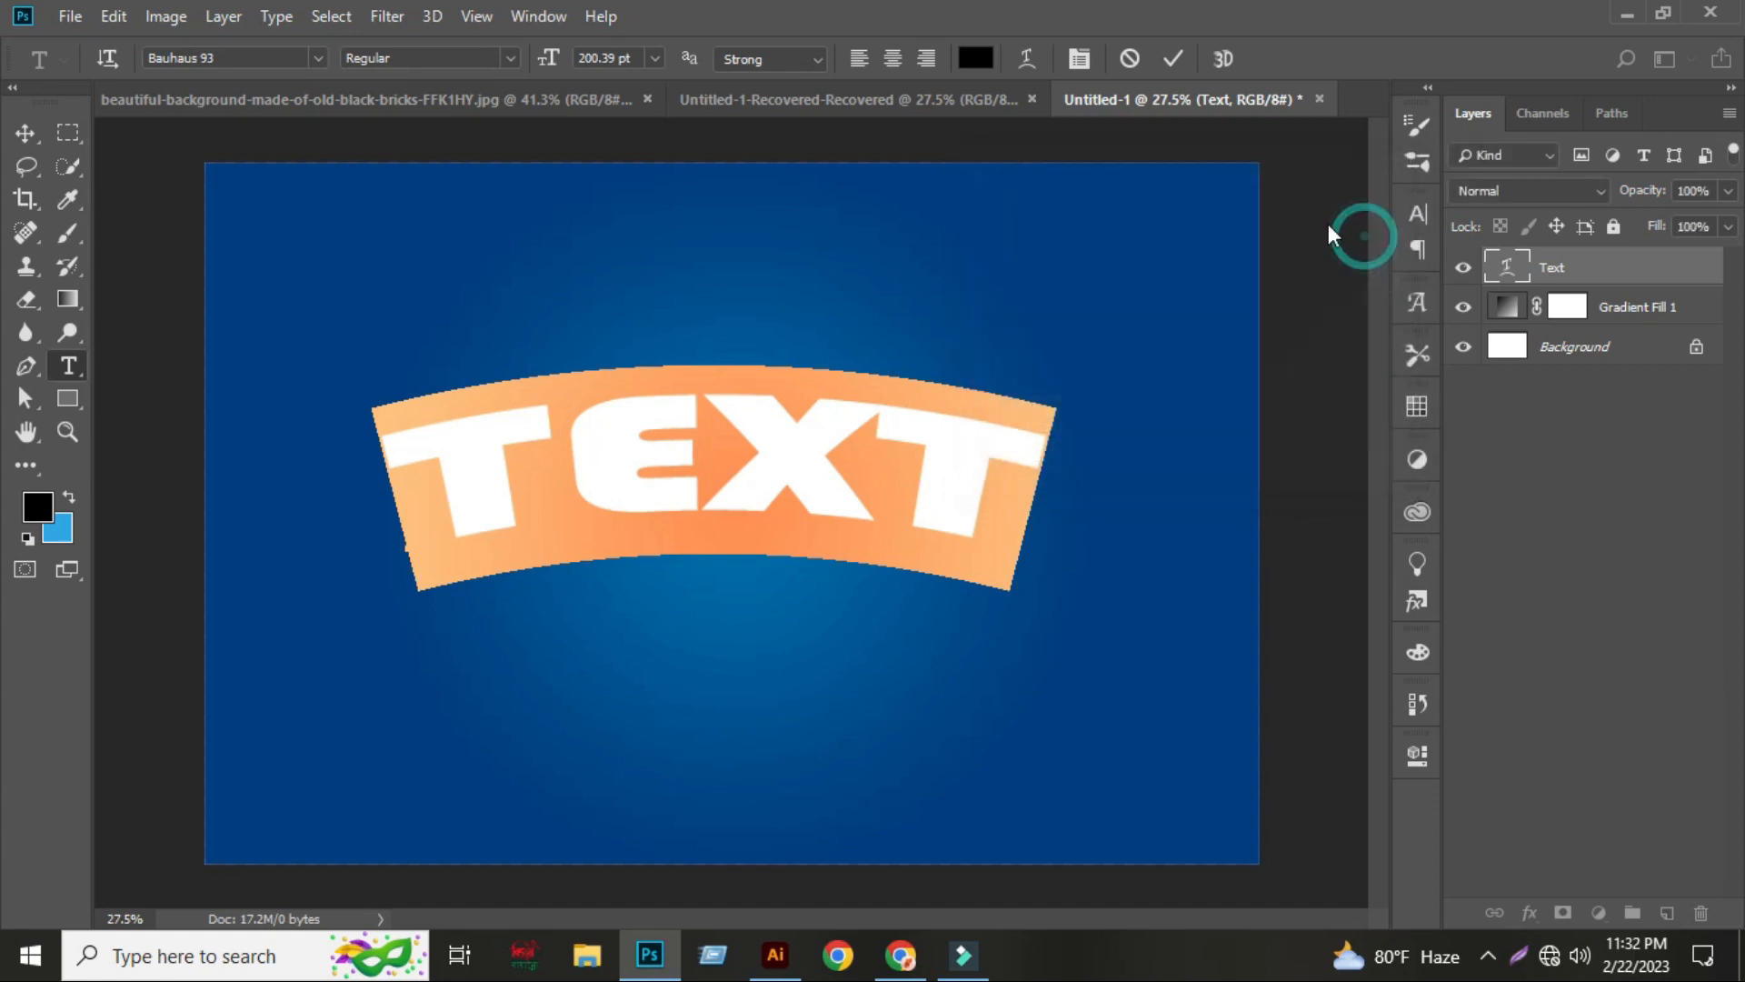
left_click(1227, 533)
key("v")
left_click_drag(968, 479, 991, 522)
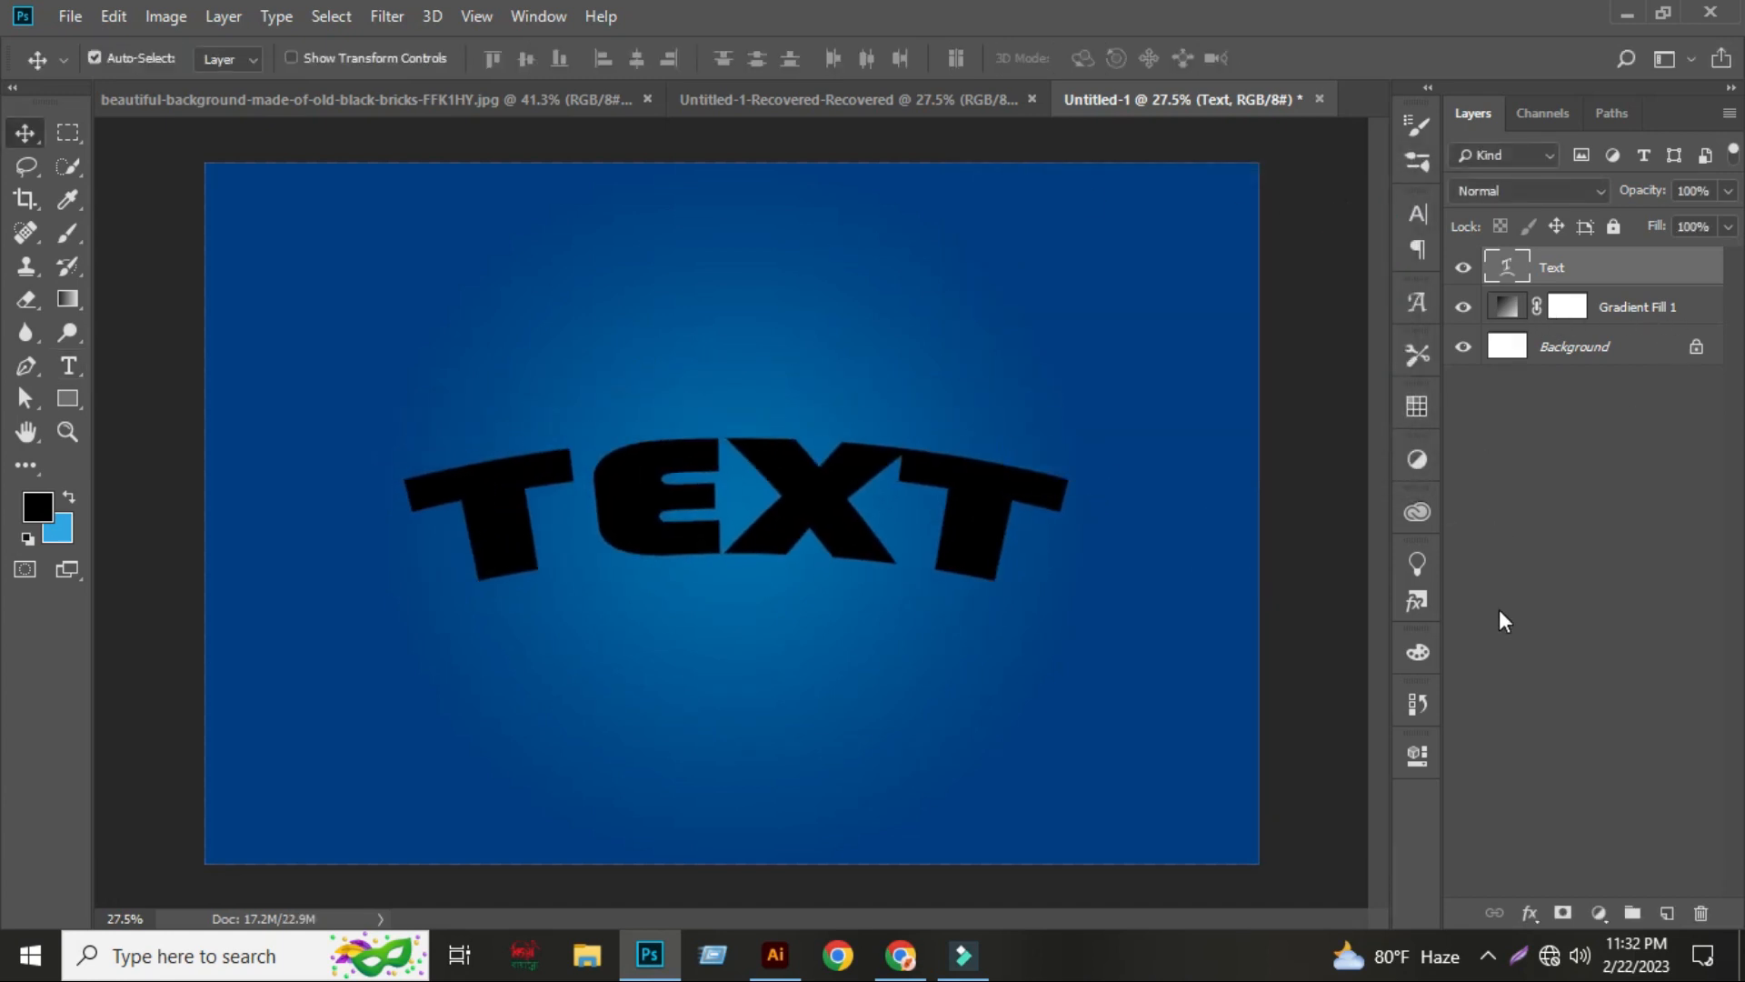
- Delete the layer mask from the gradient fill layer and deselect all layers
right_click(1565, 307)
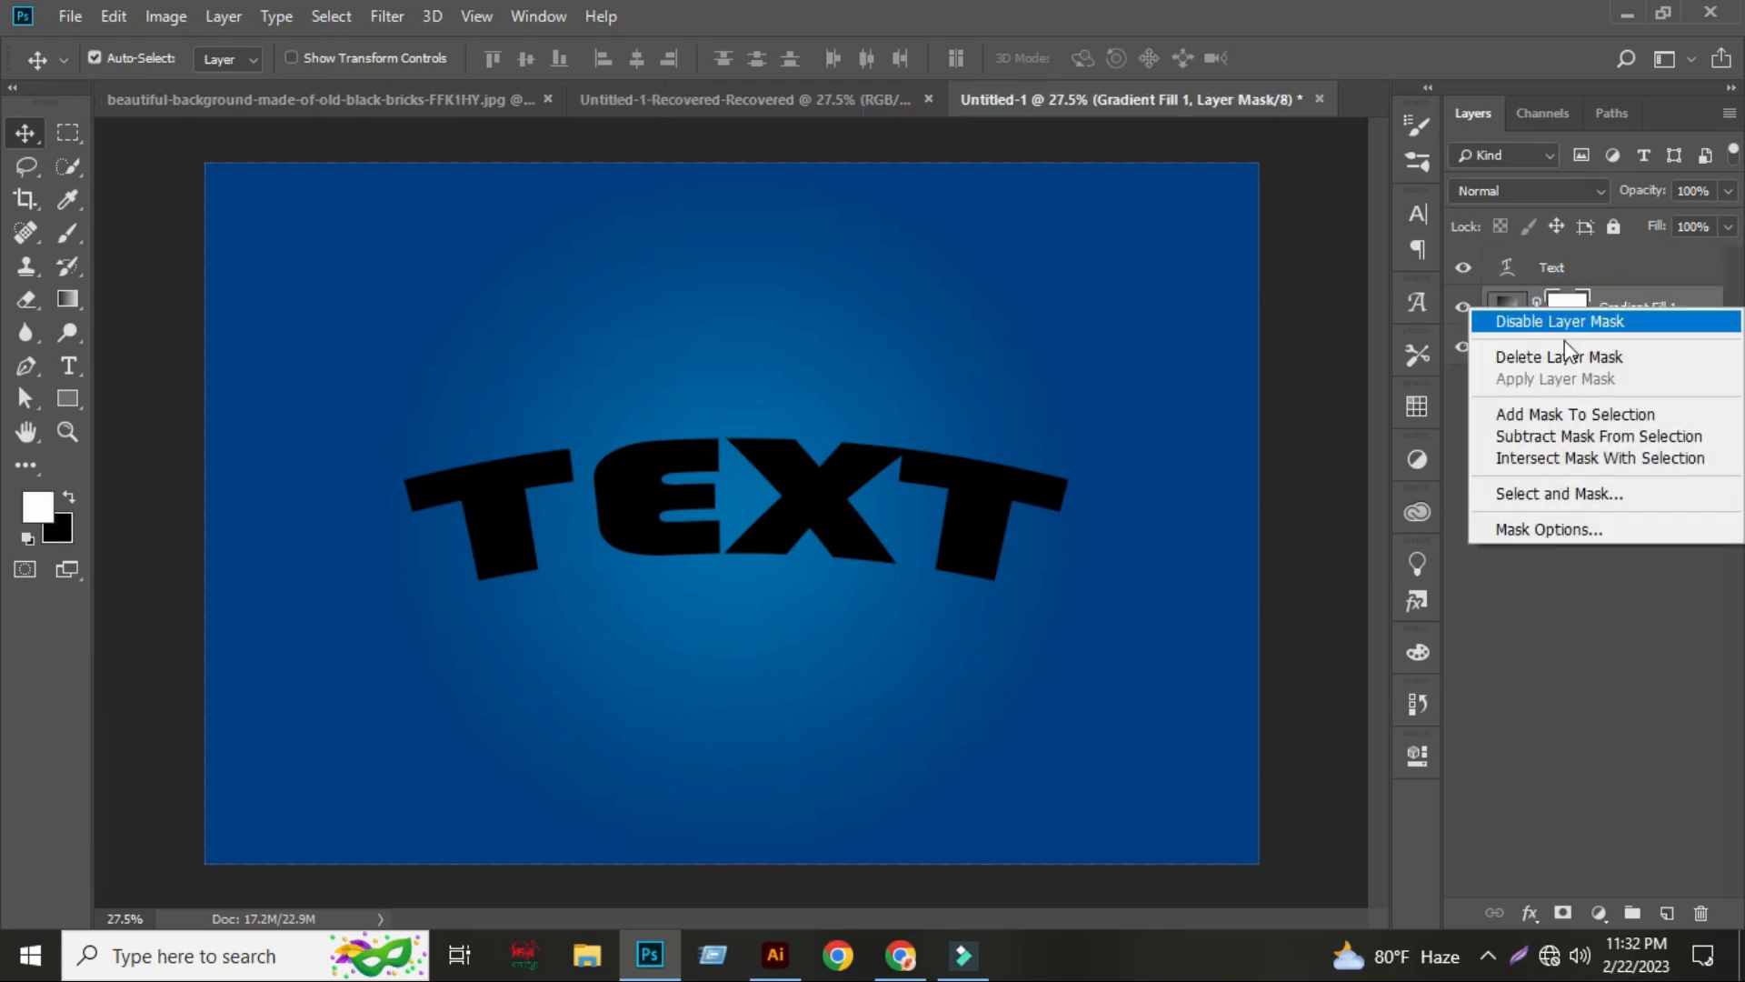
left_click(1559, 356)
left_click(1542, 542)
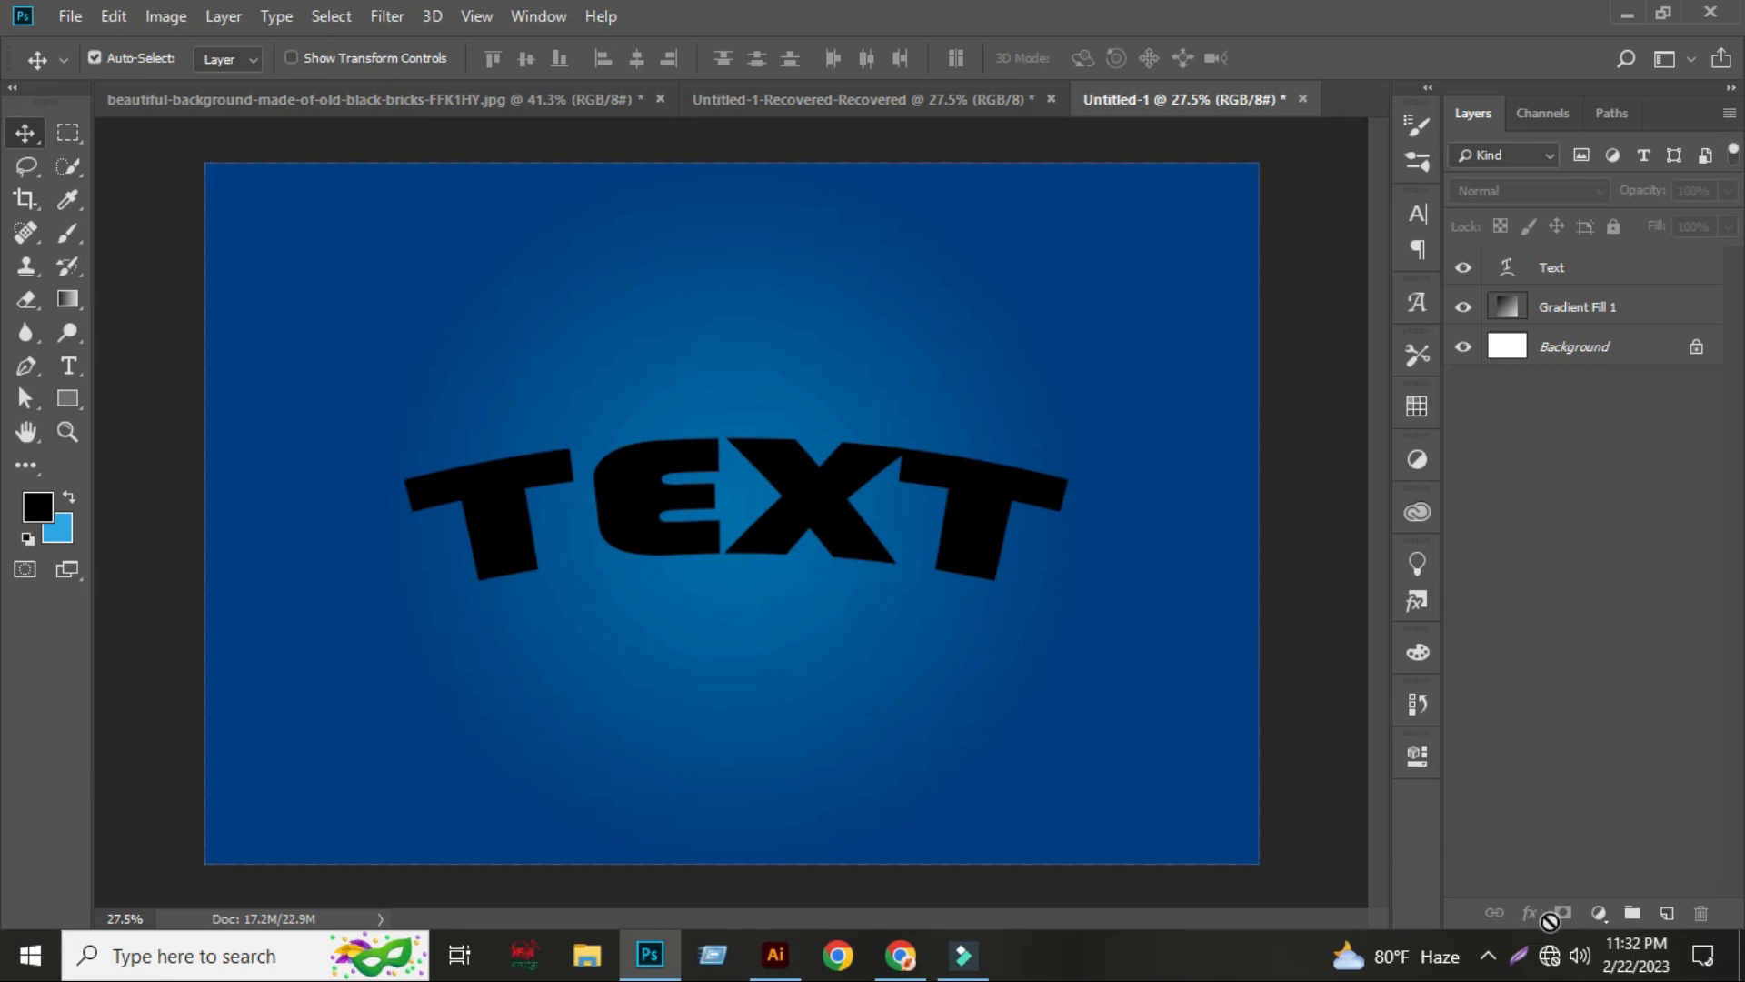
- Add a 25 px outside stroke in dark purple to the Text layer
left_click(969, 530)
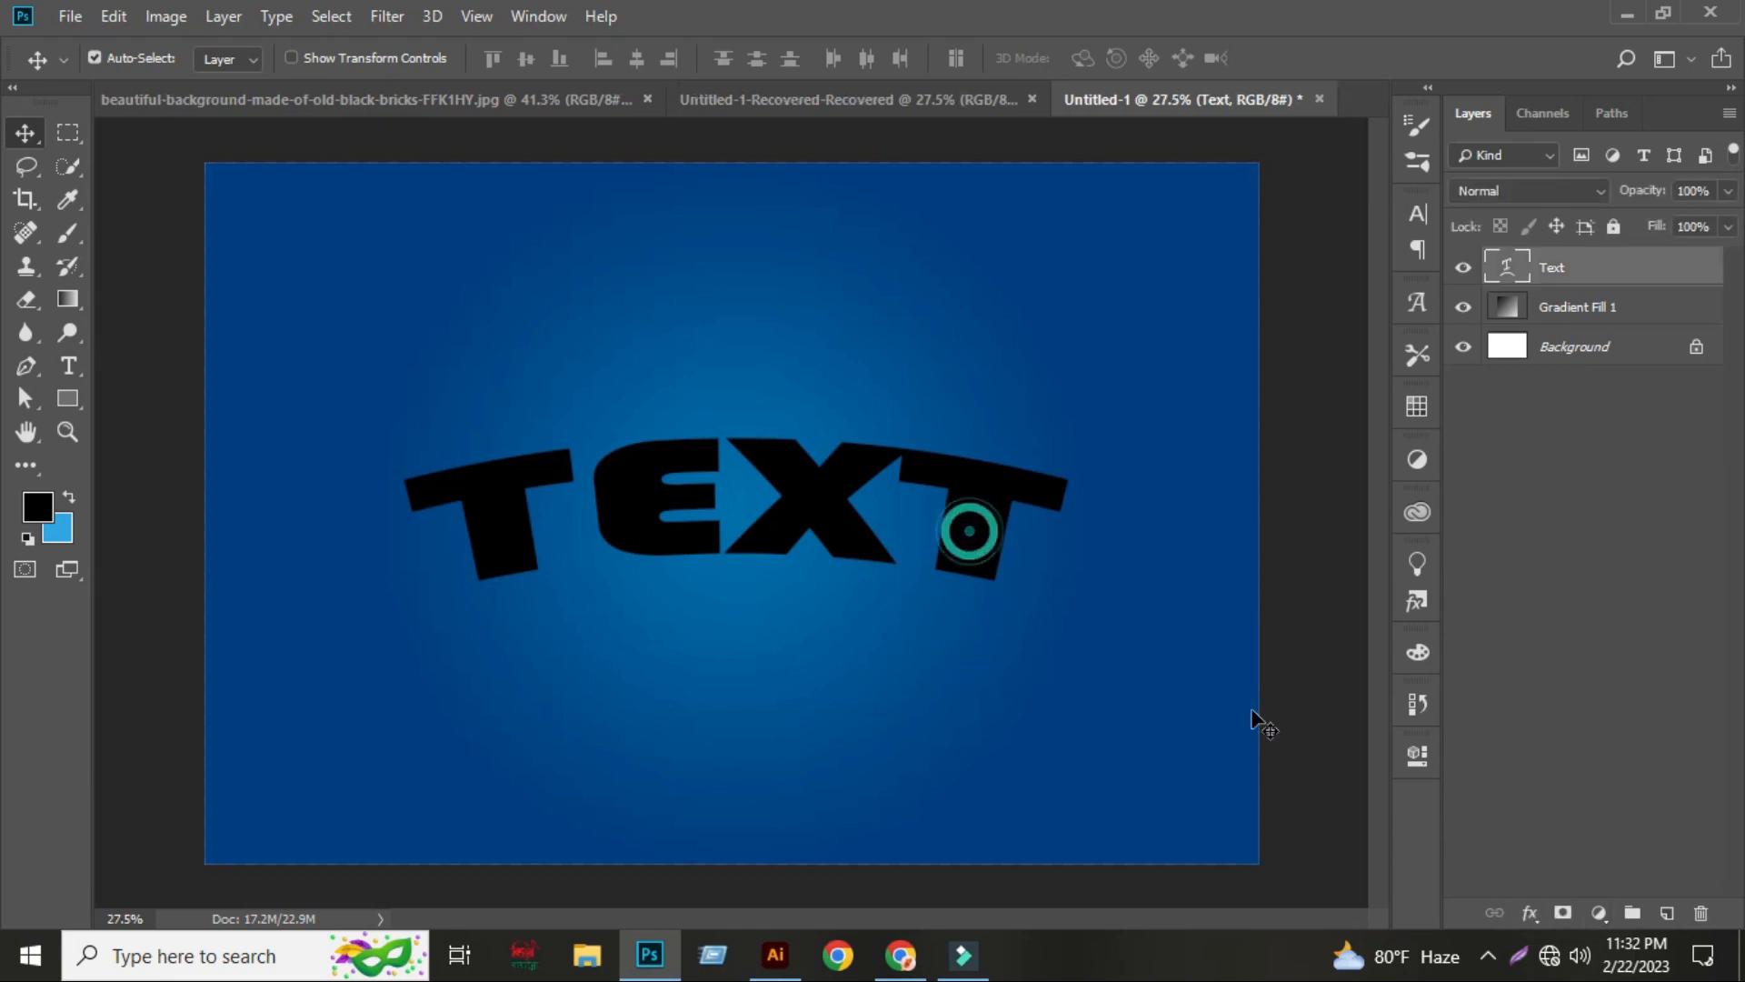
left_click(1529, 912)
left_click(1571, 723)
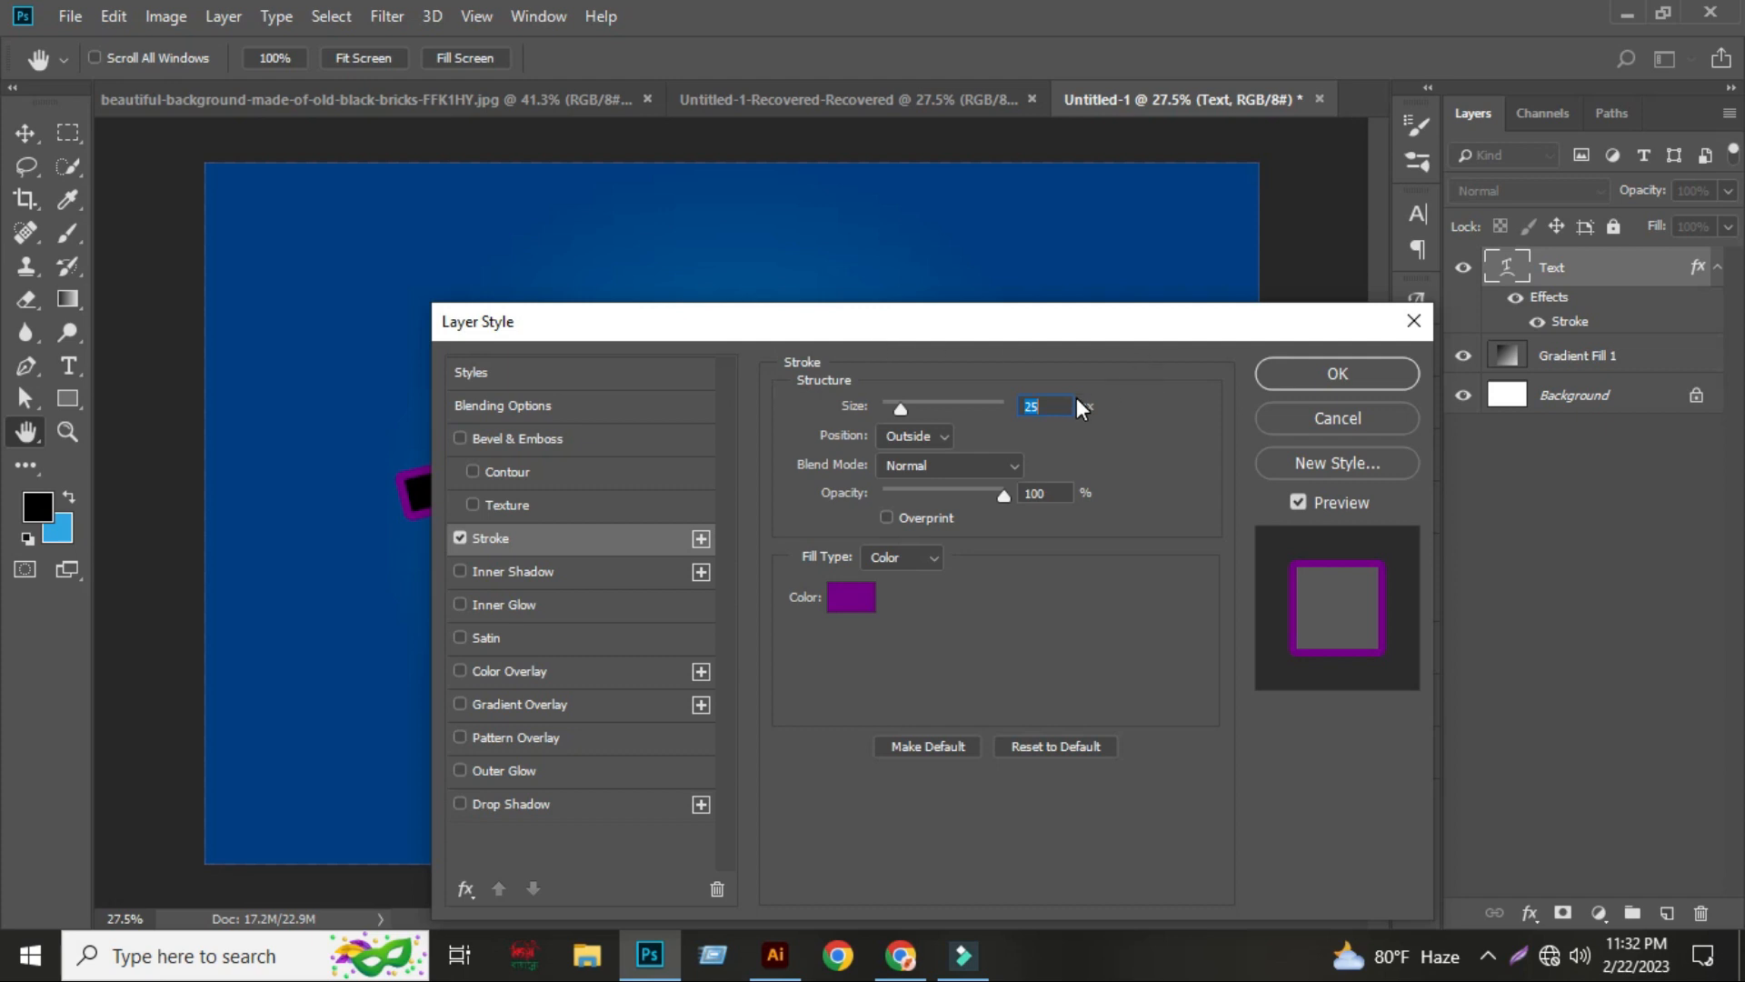
left_click(1052, 406)
left_click(829, 604)
left_click_drag(1313, 592, 1325, 608)
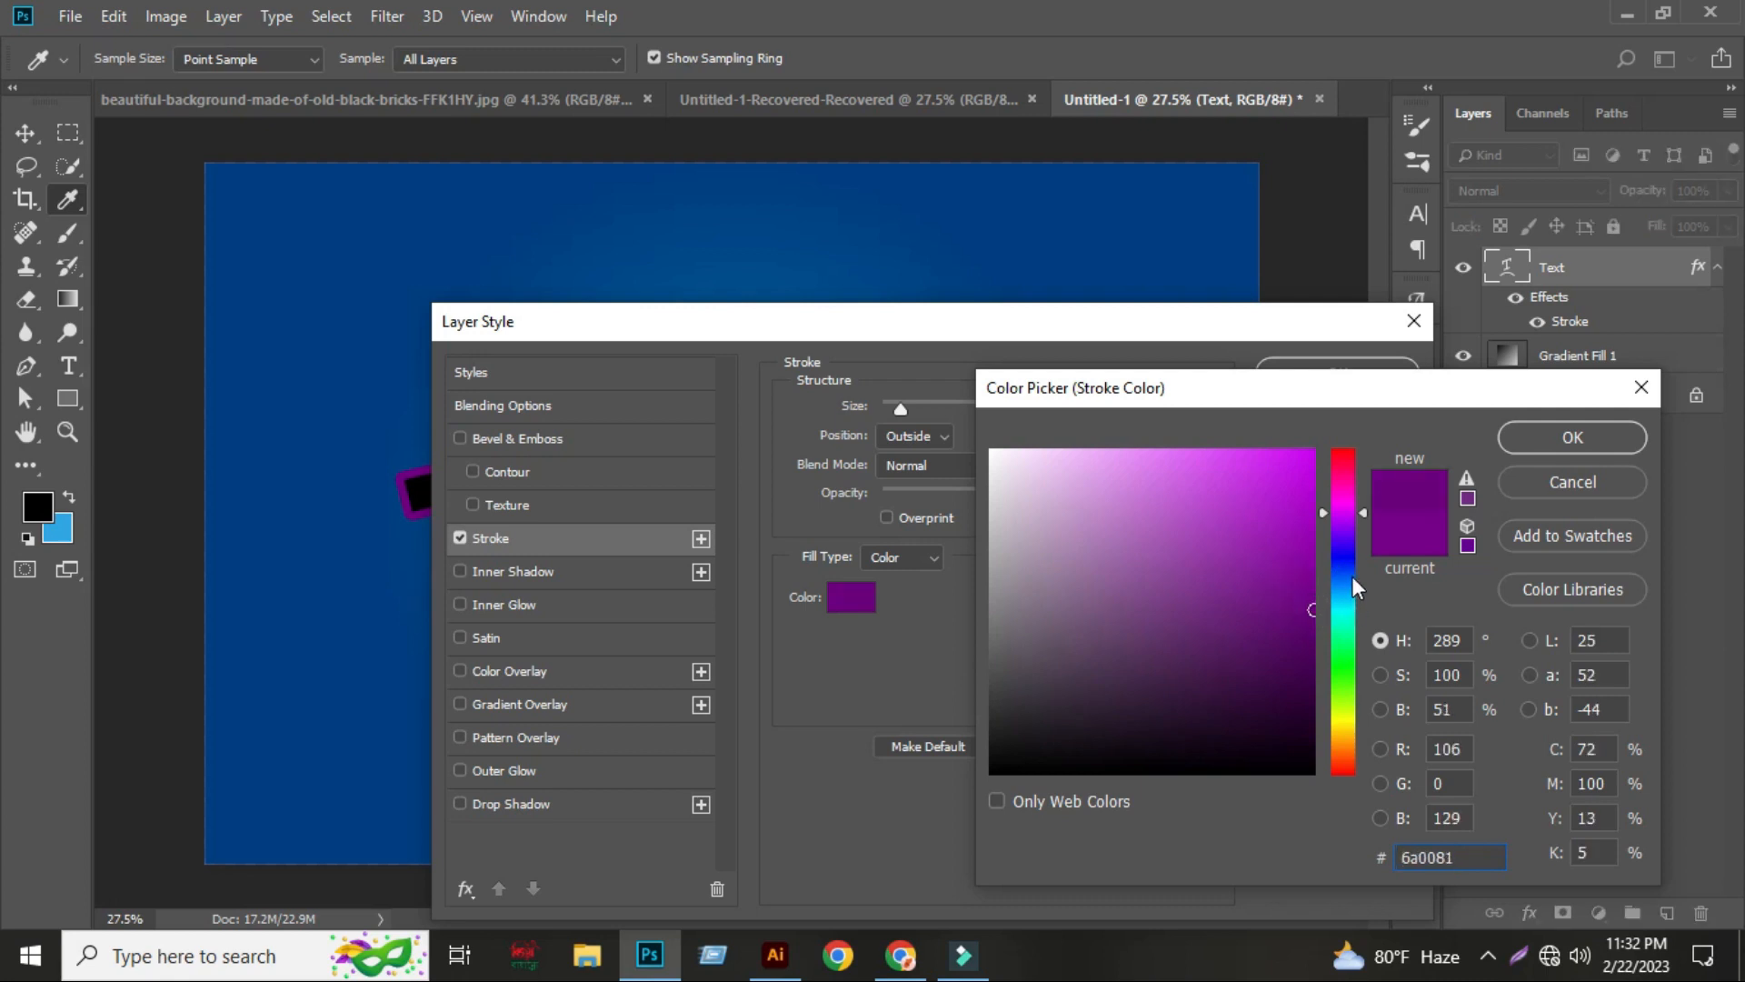
left_click(1361, 514)
left_click(1556, 438)
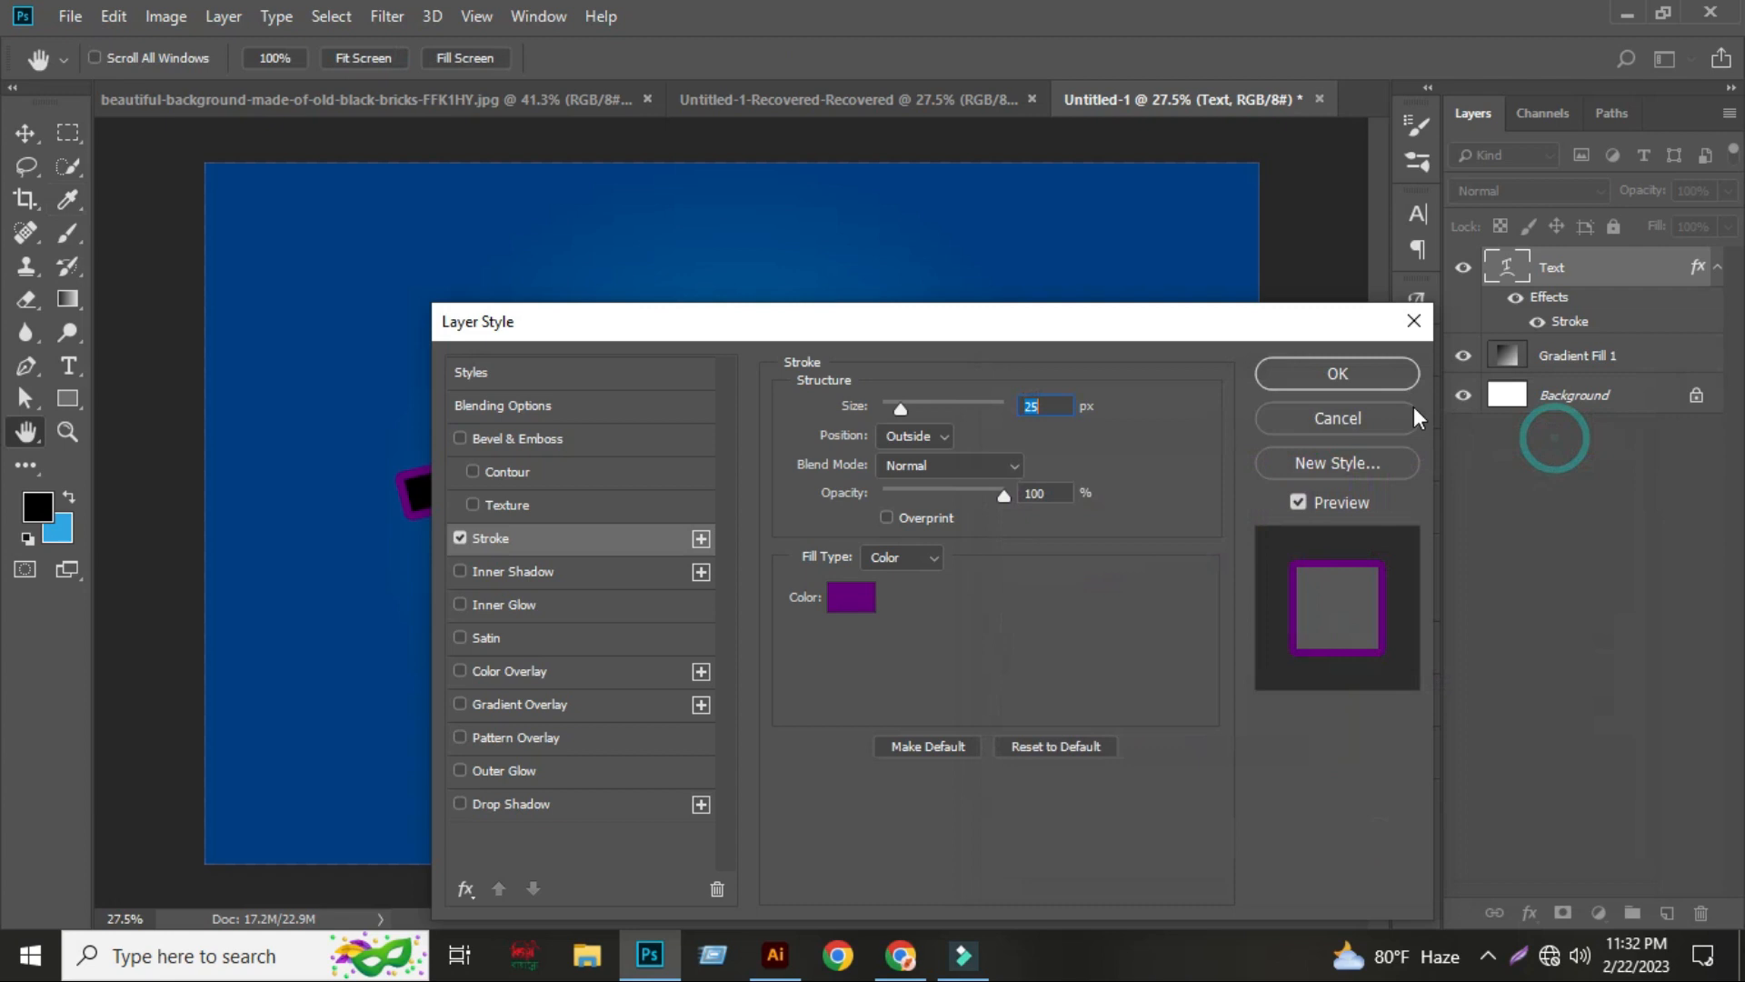
left_click(1339, 376)
key("v")
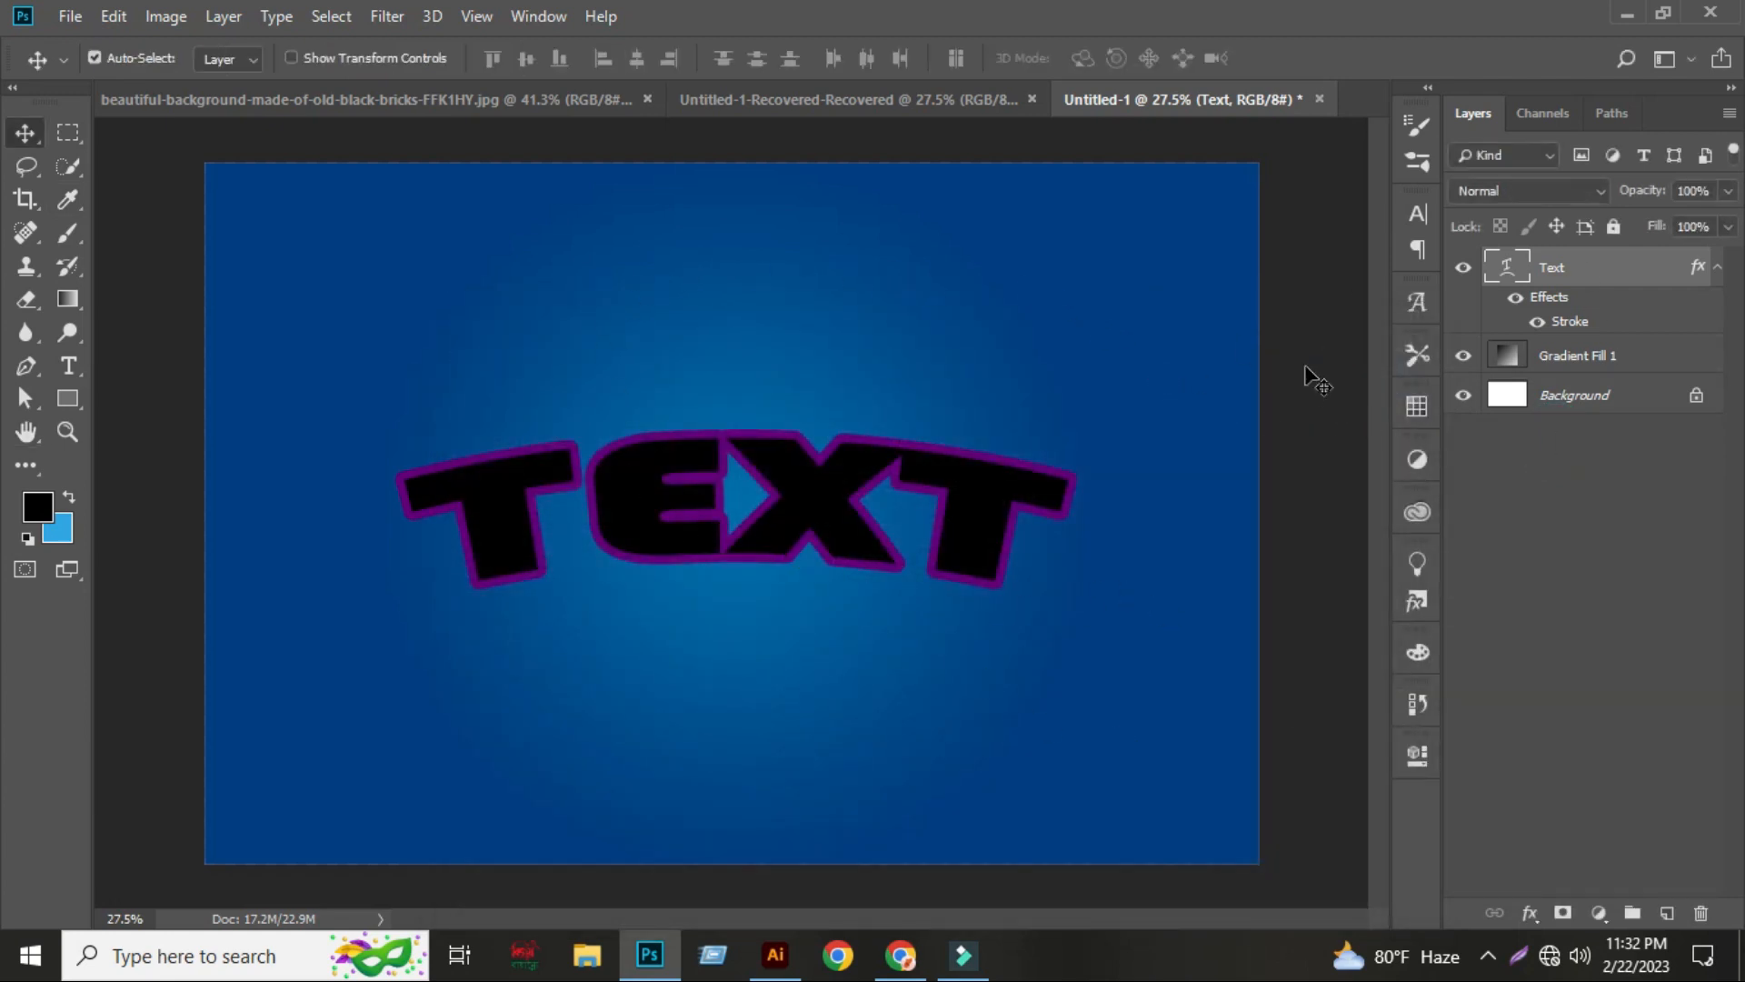
- Duplicate the Text layer and transform the copy by nudging it up slightly and scaling it to 99.19%
left_click(1717, 266)
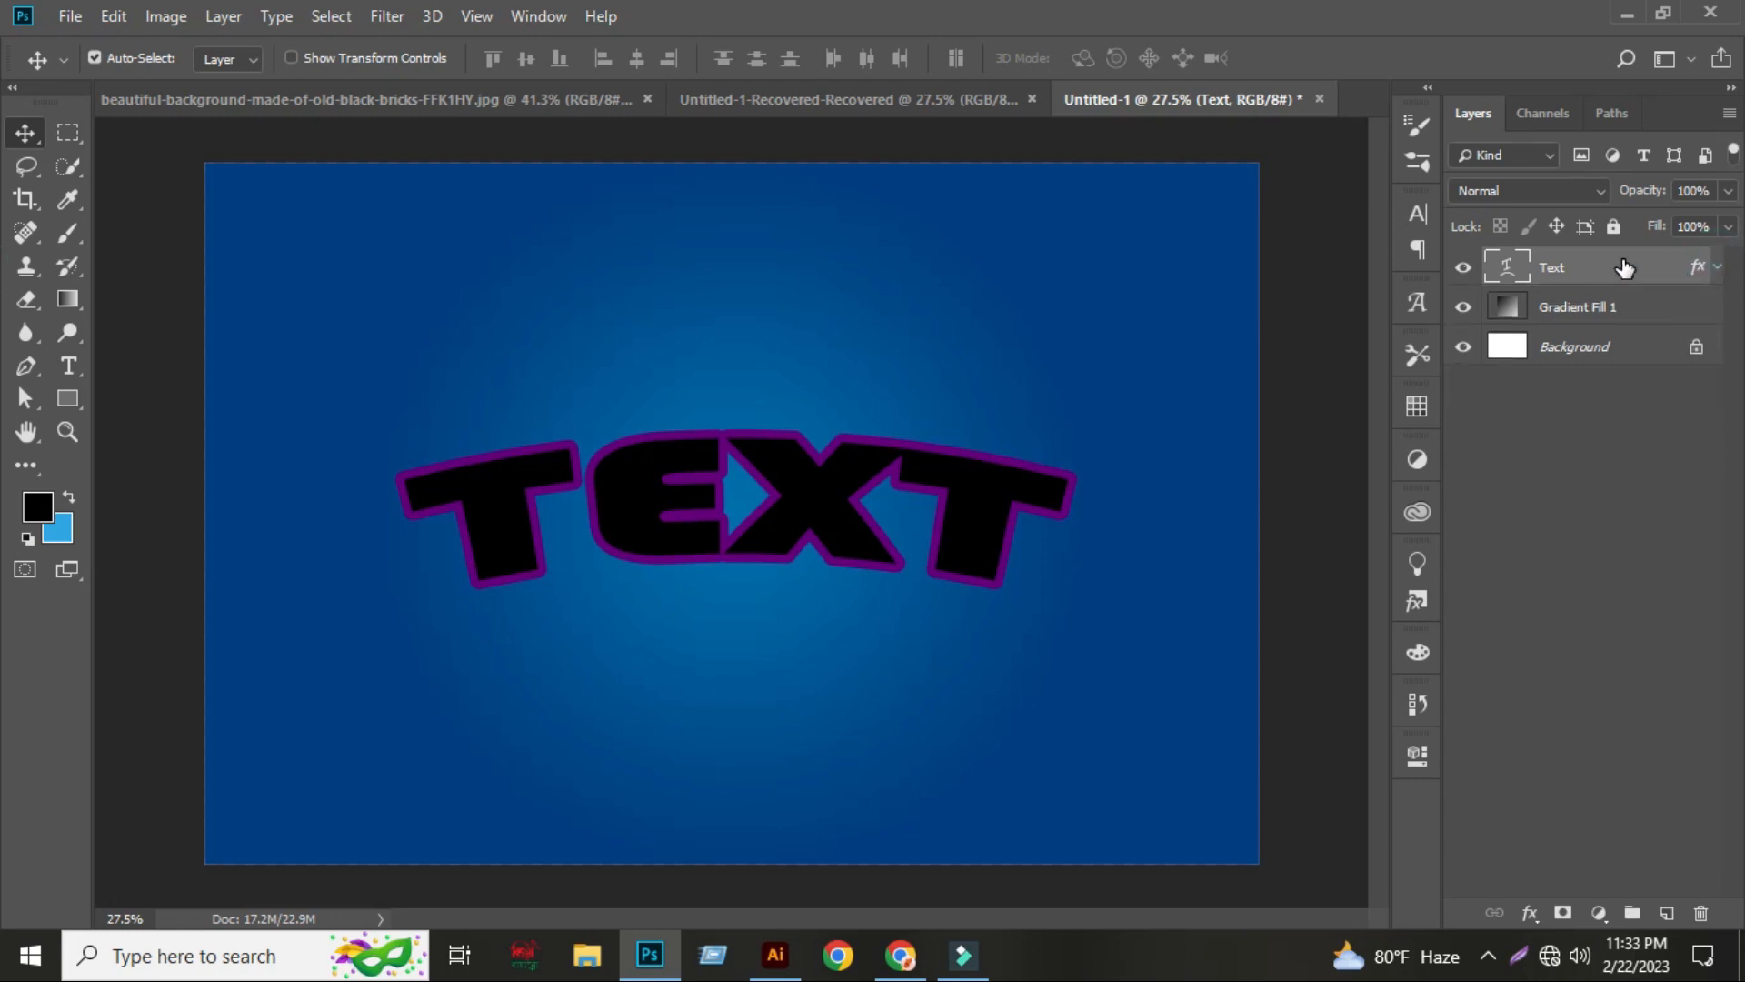
left_click_drag(1624, 267, 1668, 914)
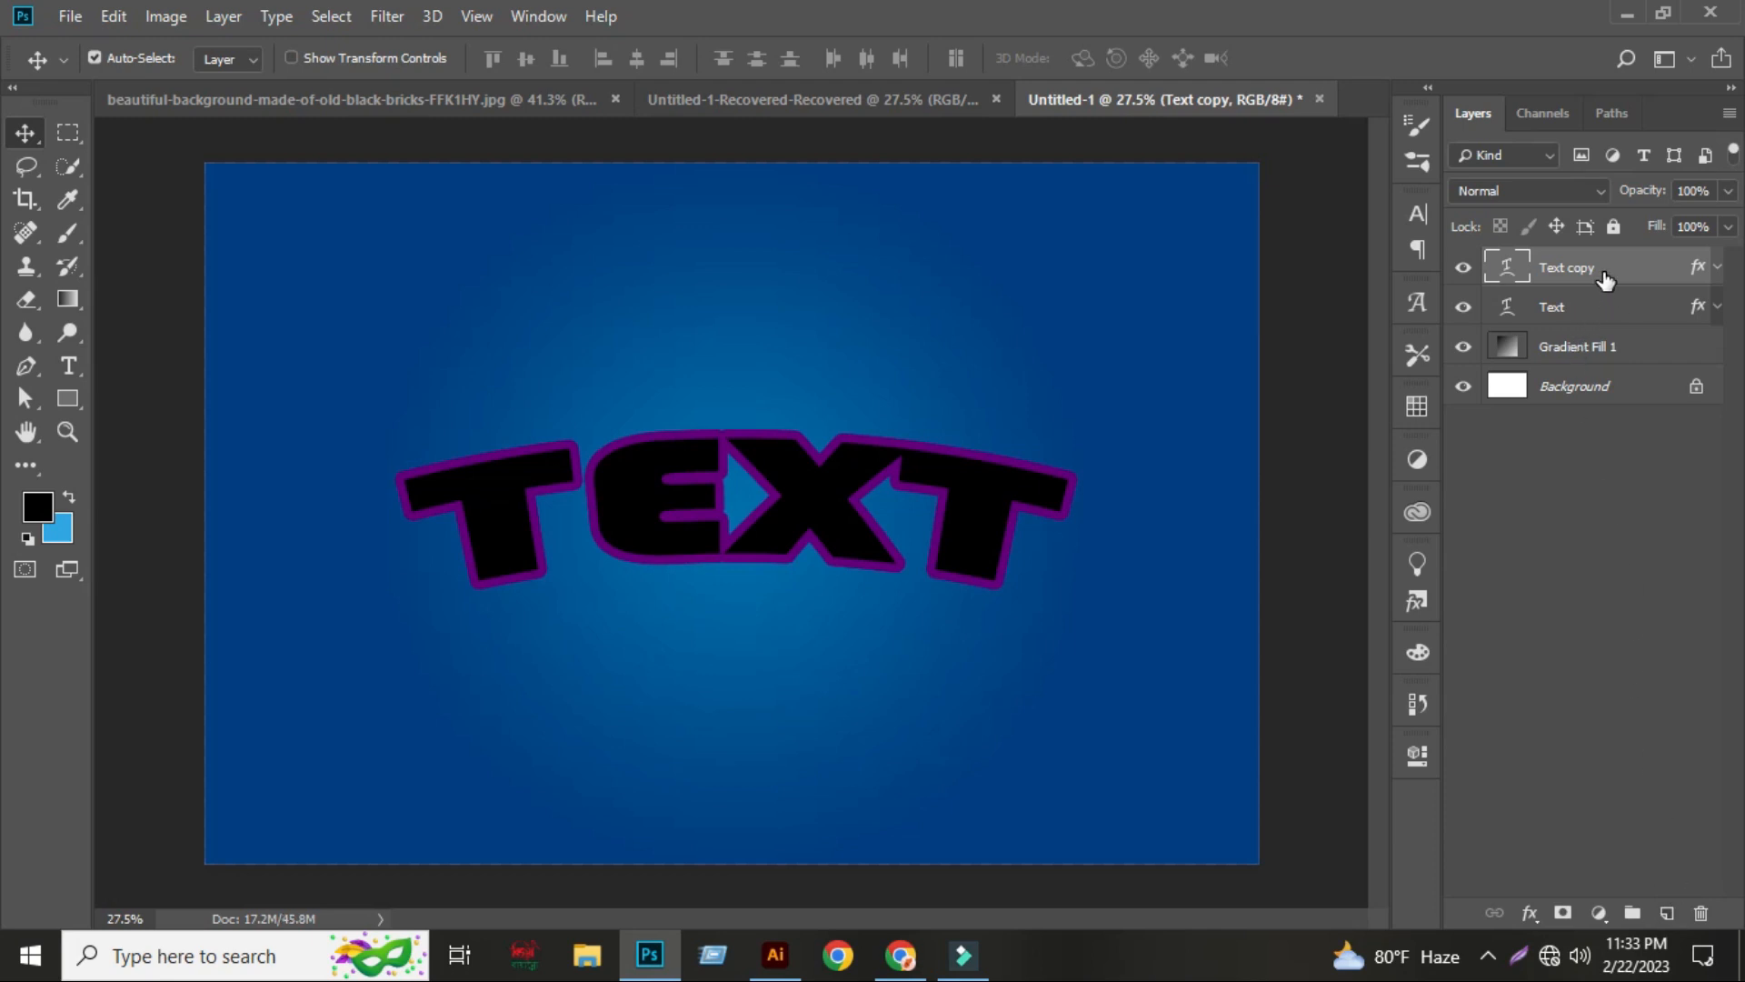
key("ctrl+t")
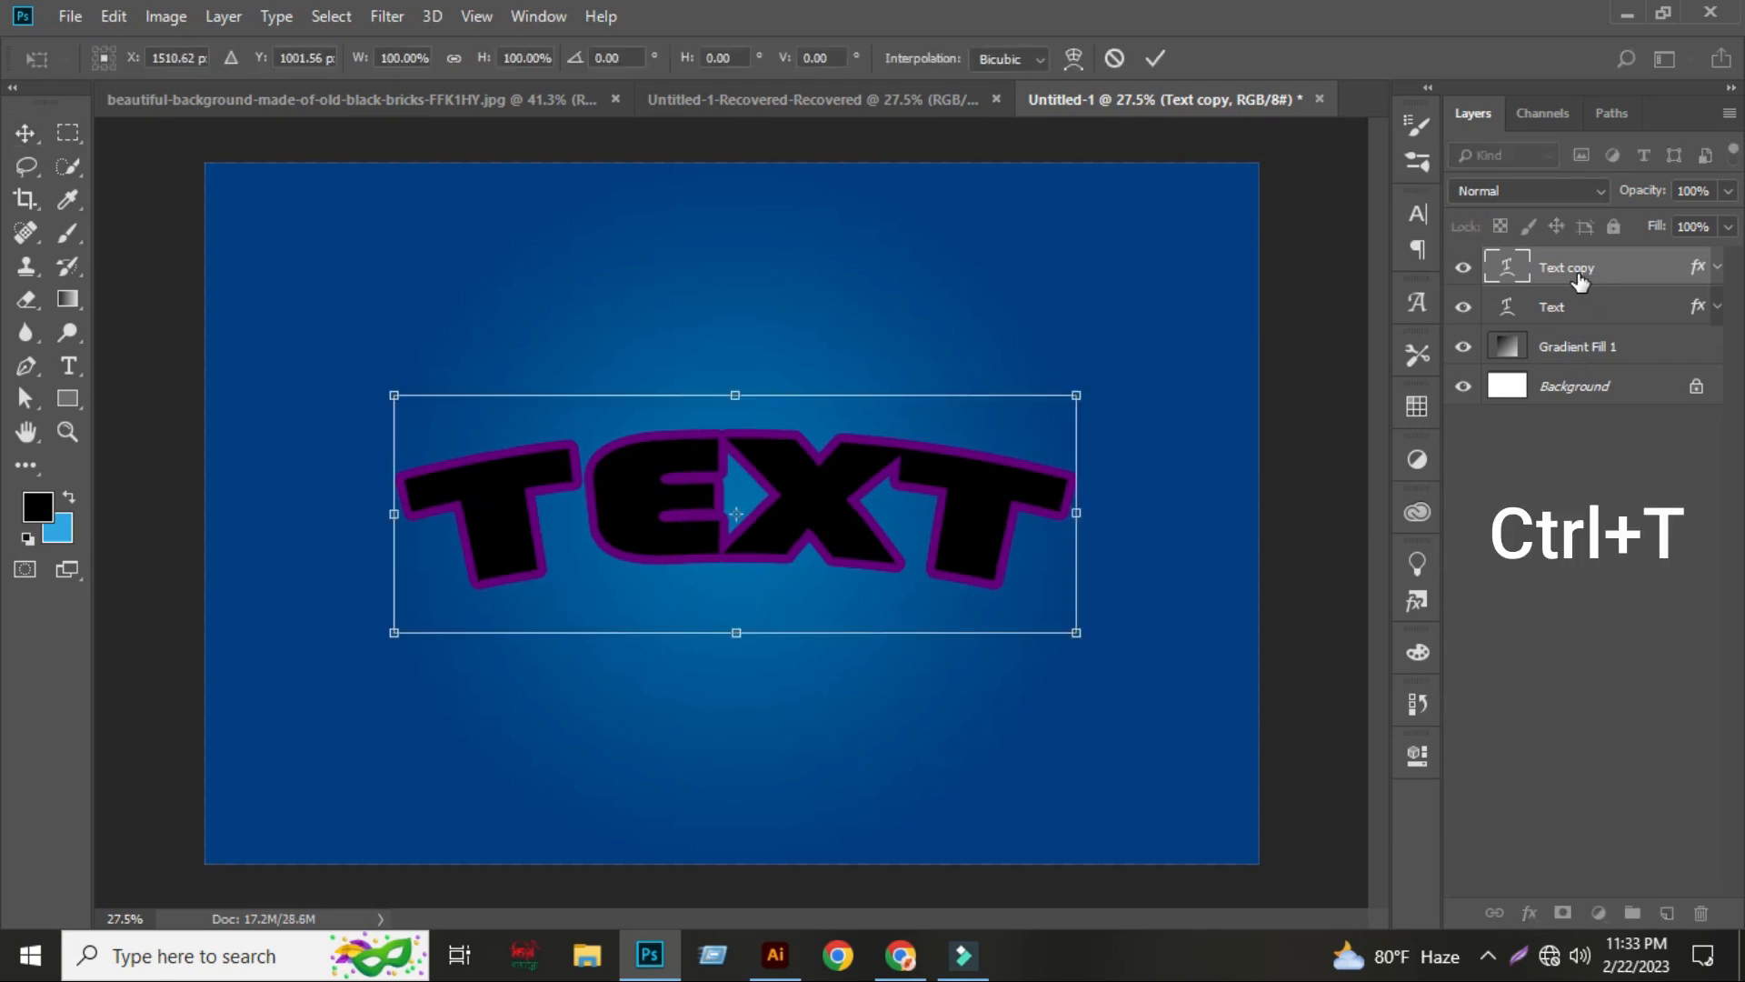
left_click(767, 441)
scroll(917, 421, "up", 3)
scroll(976, 405, "up", 2)
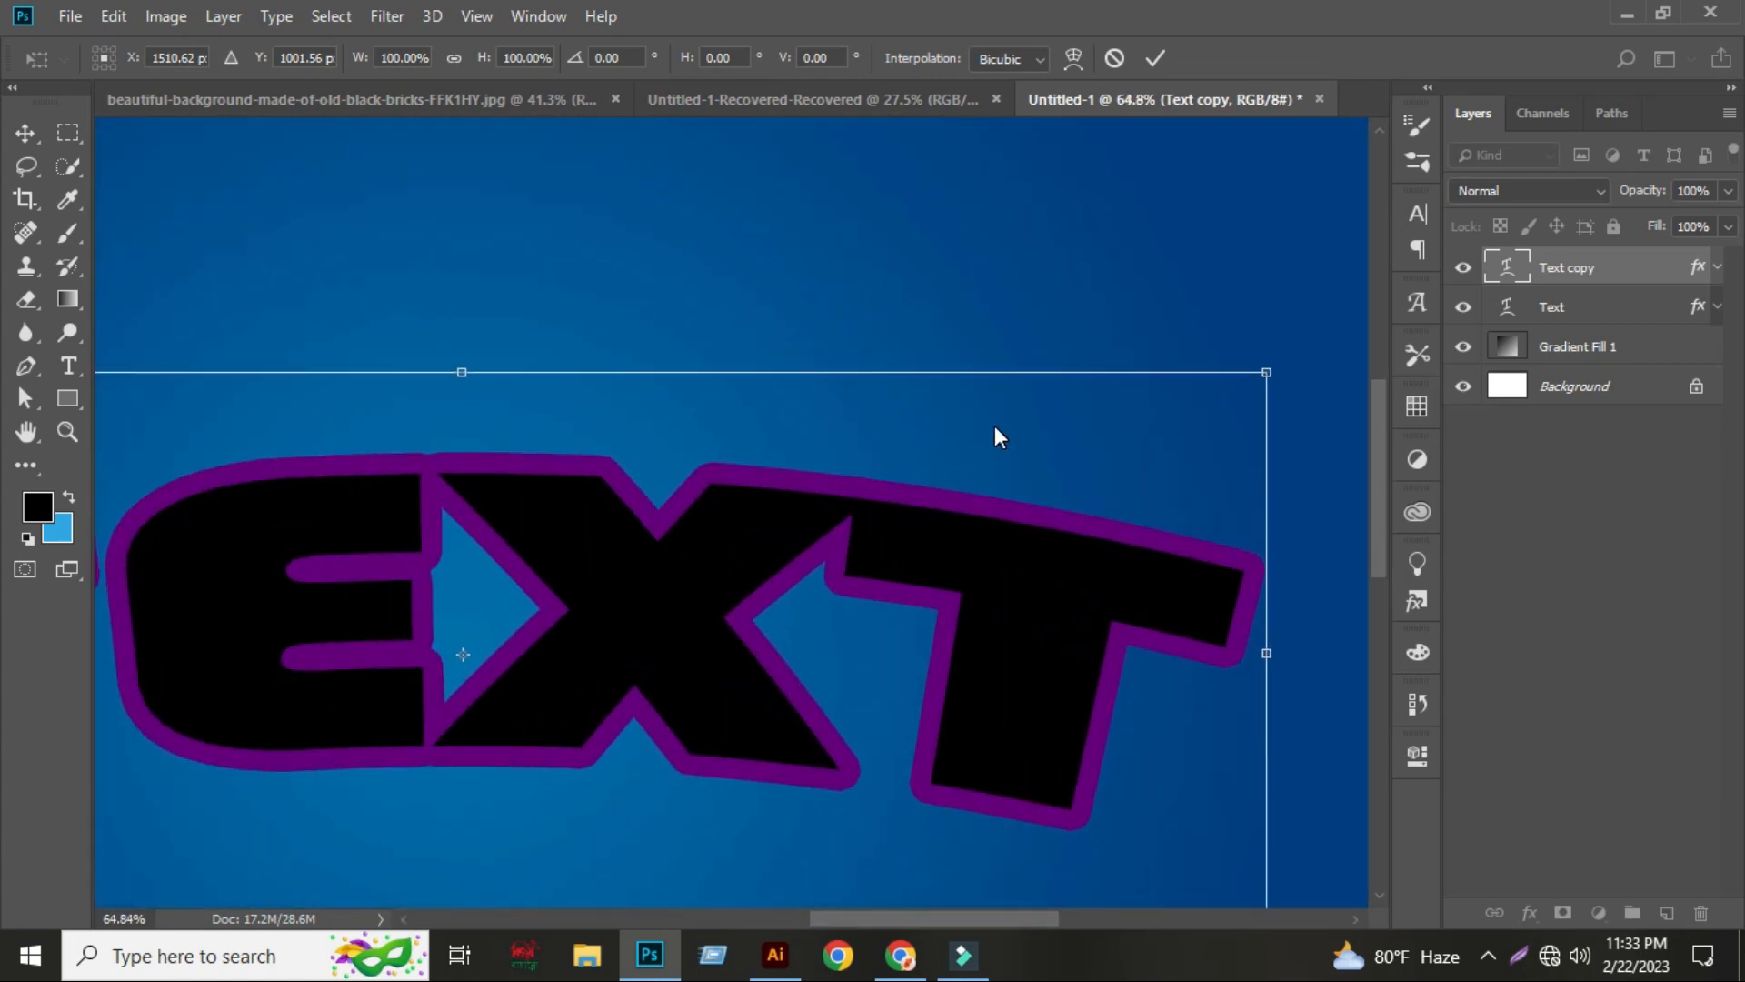
key("alt+space")
left_click(196, 203)
key("Up")
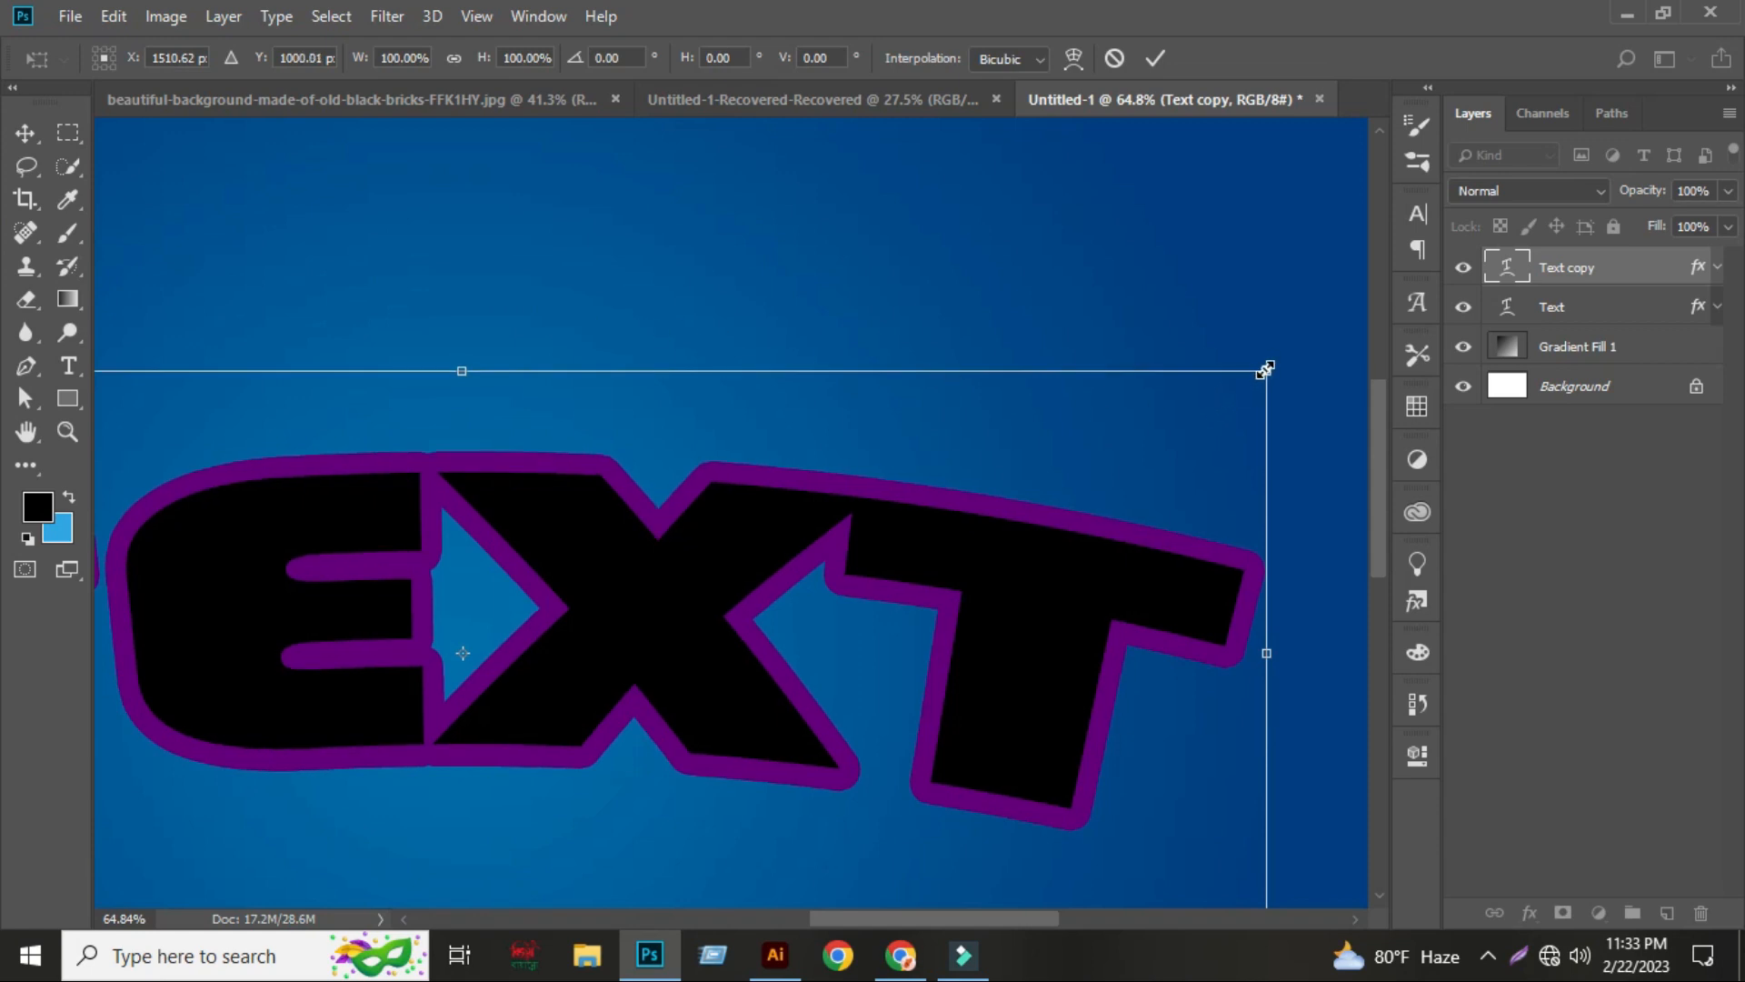
left_click_drag(1265, 369, 1259, 372)
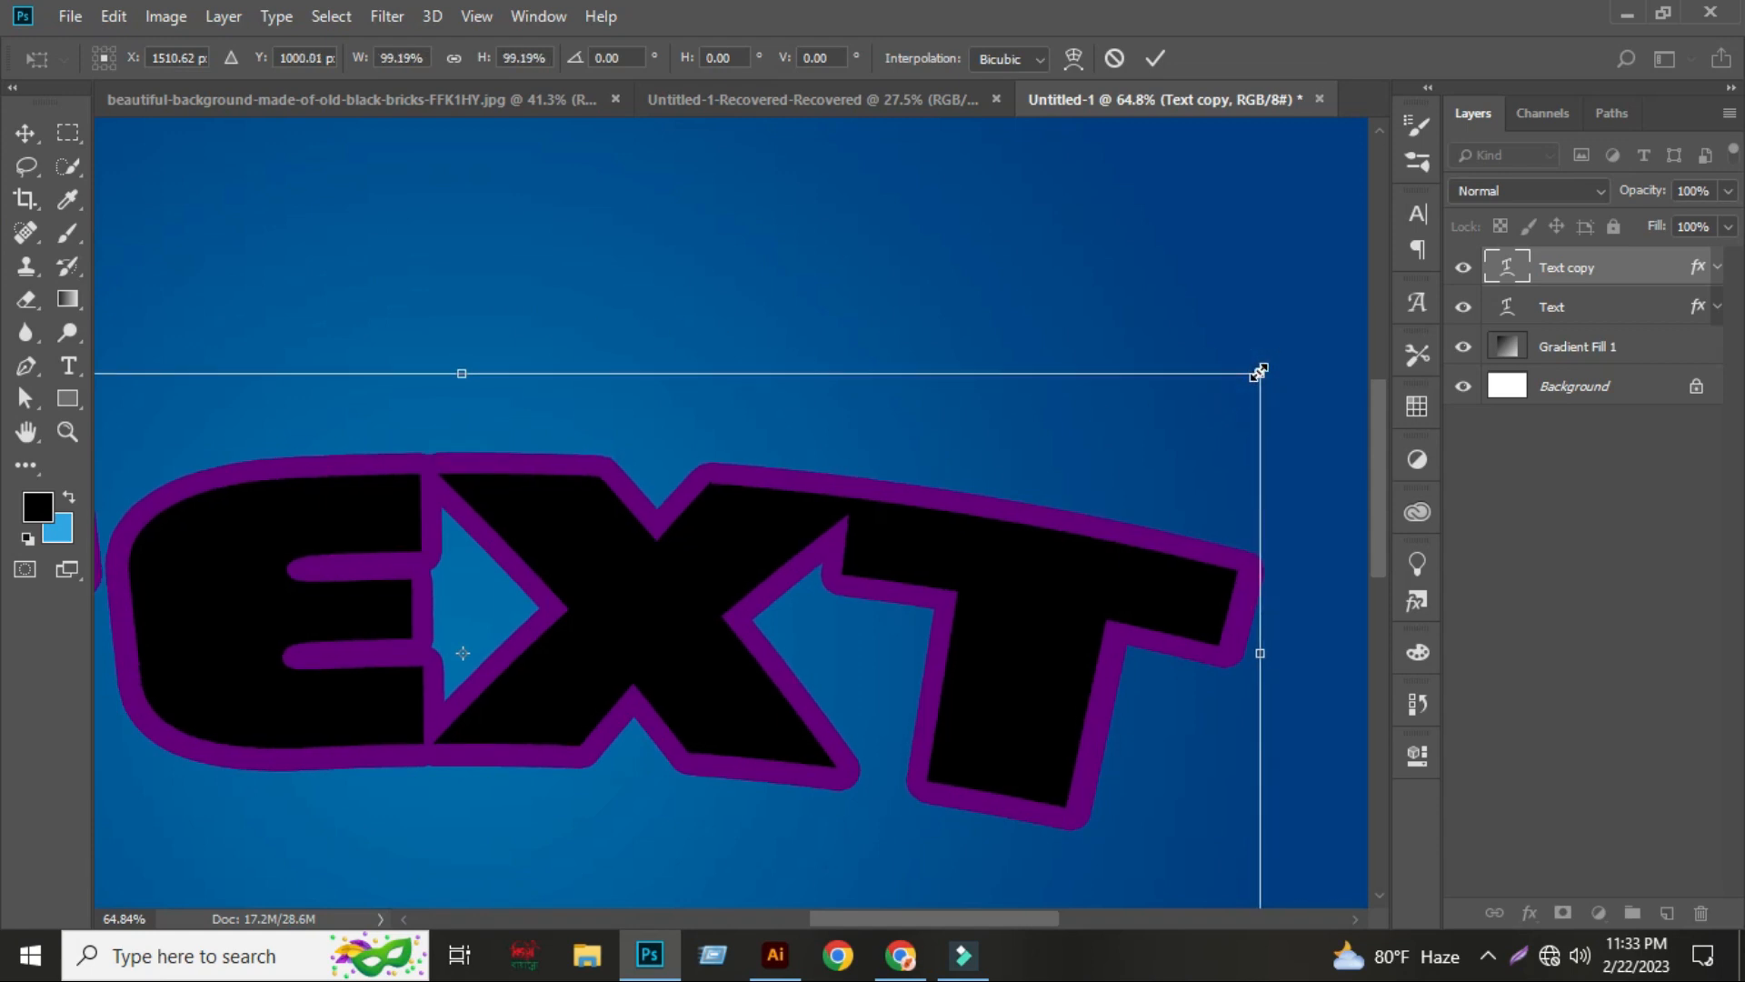
key("Return")
scroll(989, 546, "down", 3)
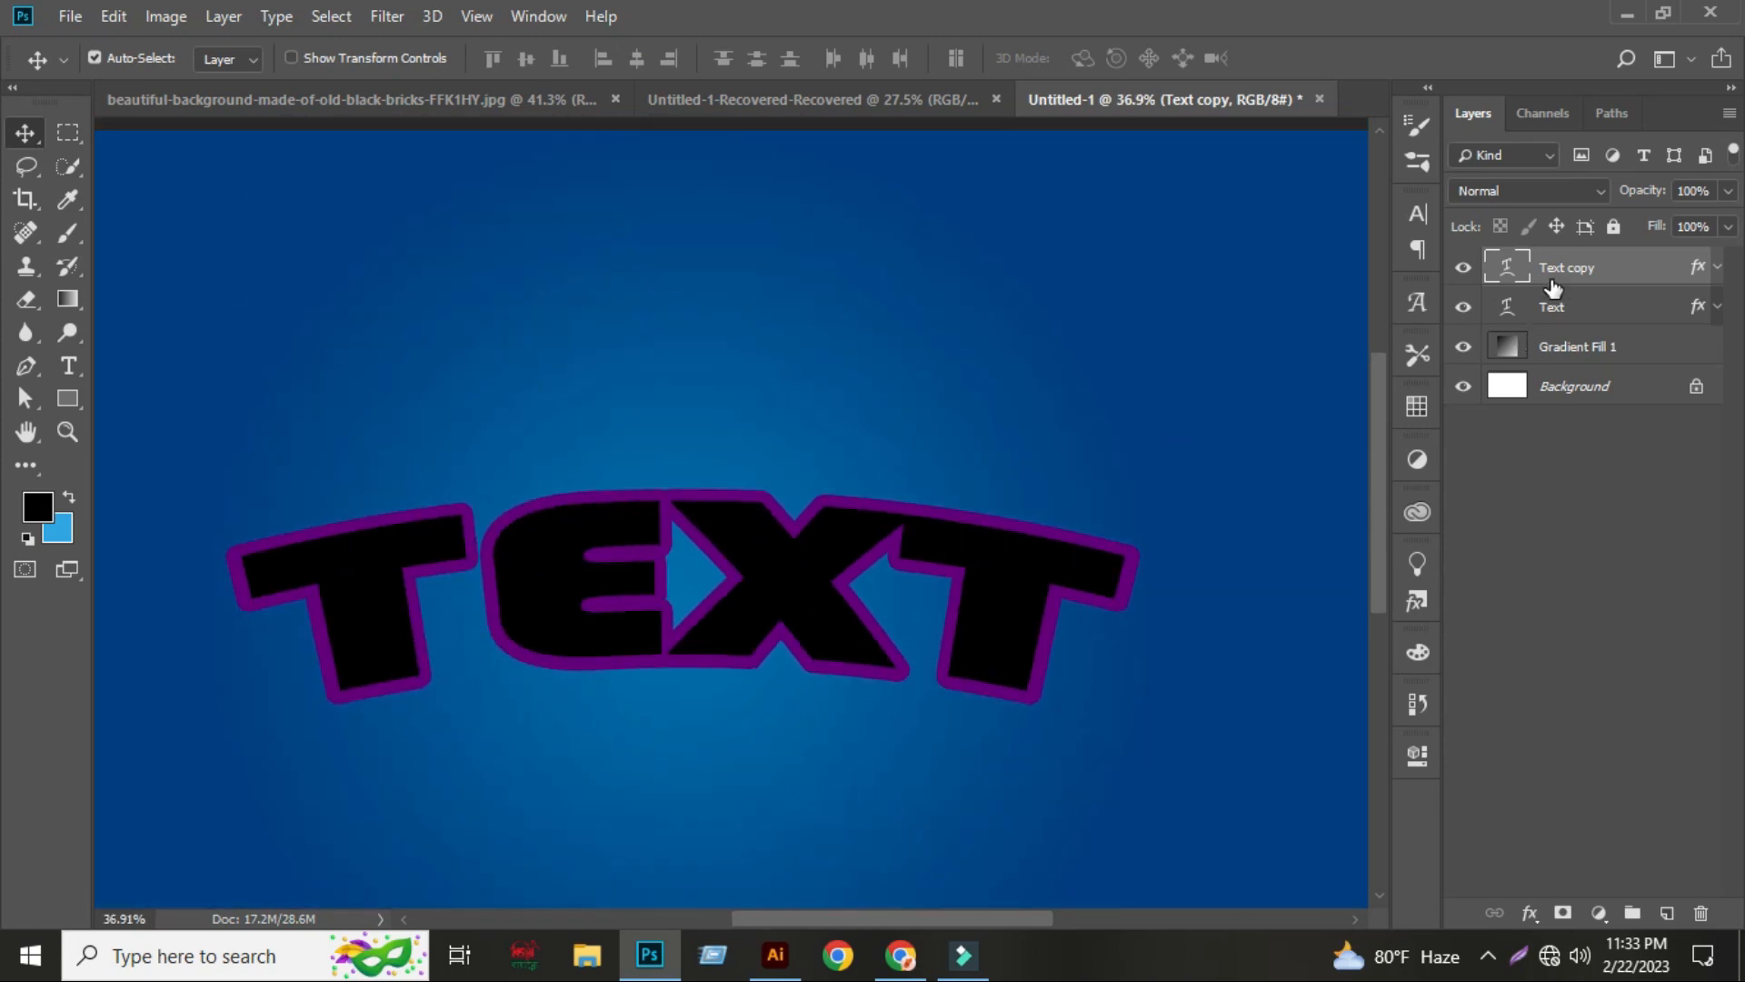
- Repeat the last transform on ten successive new copies to build an extruded stack up to Text copy 11
key("ctrl+shift+alt+t")
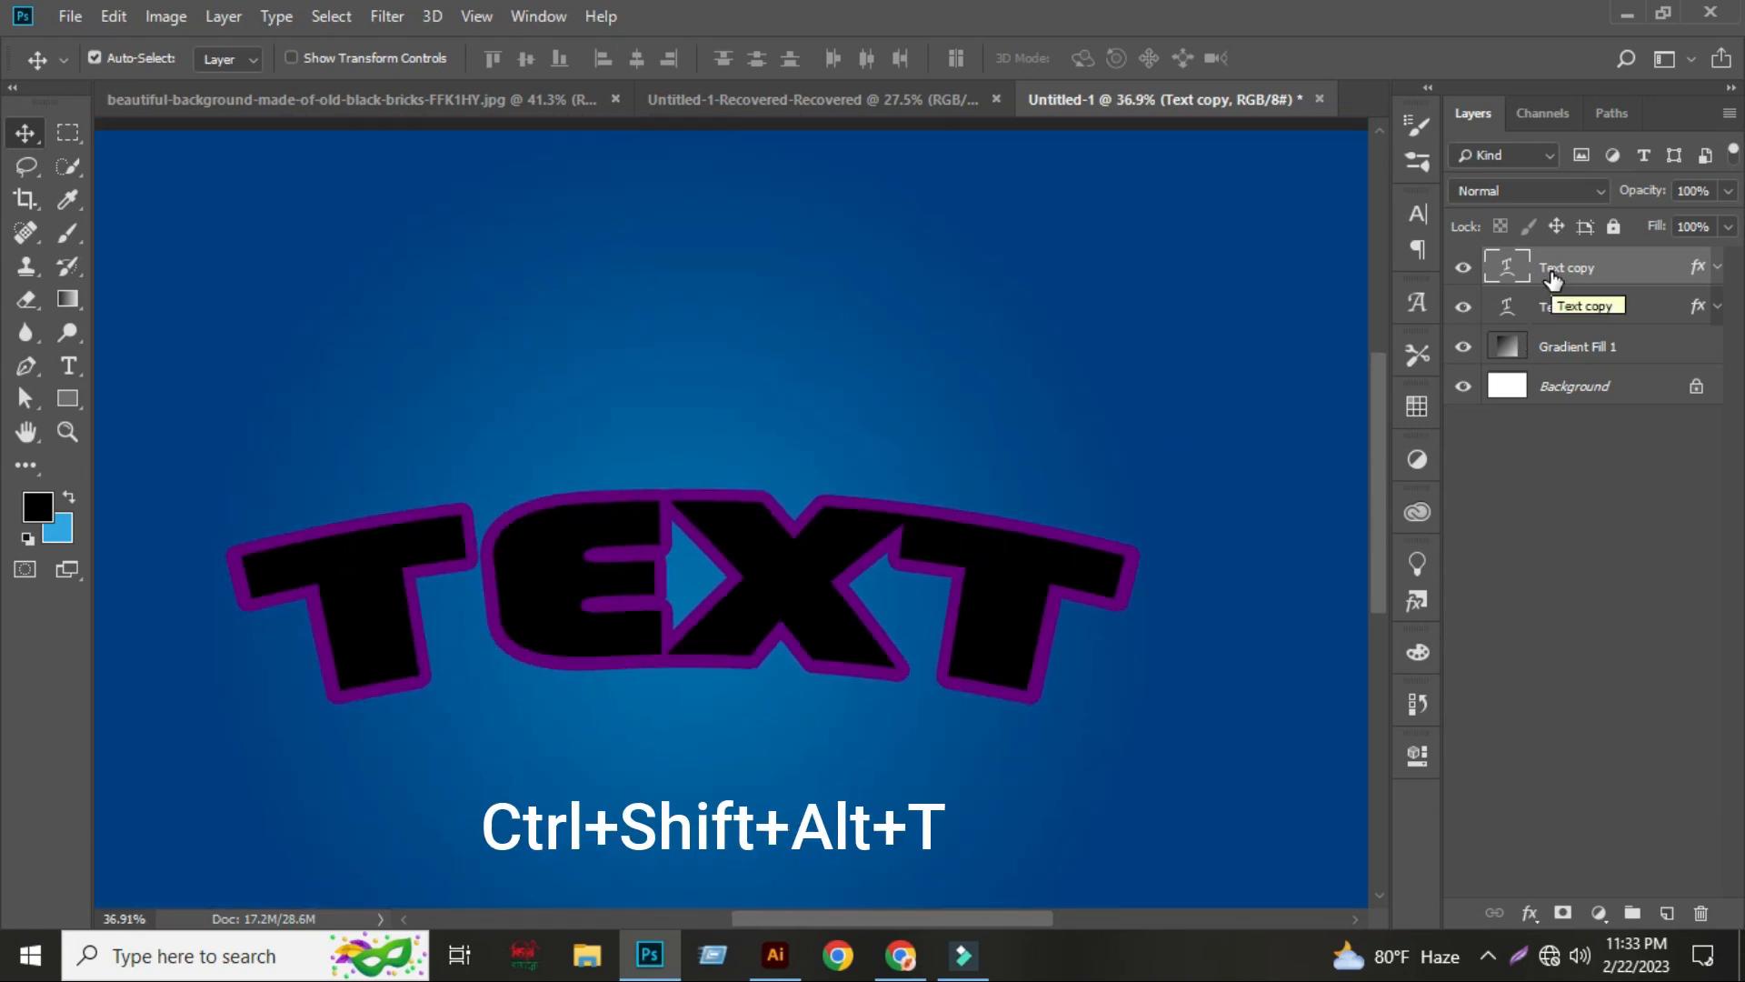
key("ctrl+shift+alt+t")
key("ctrl+shift+alt+t")
key("ctrl+shift+alt+t")
key("ctrl+shift+alt+t")
key("ctrl+shift+alt+t")
key("ctrl+shift+alt+t")
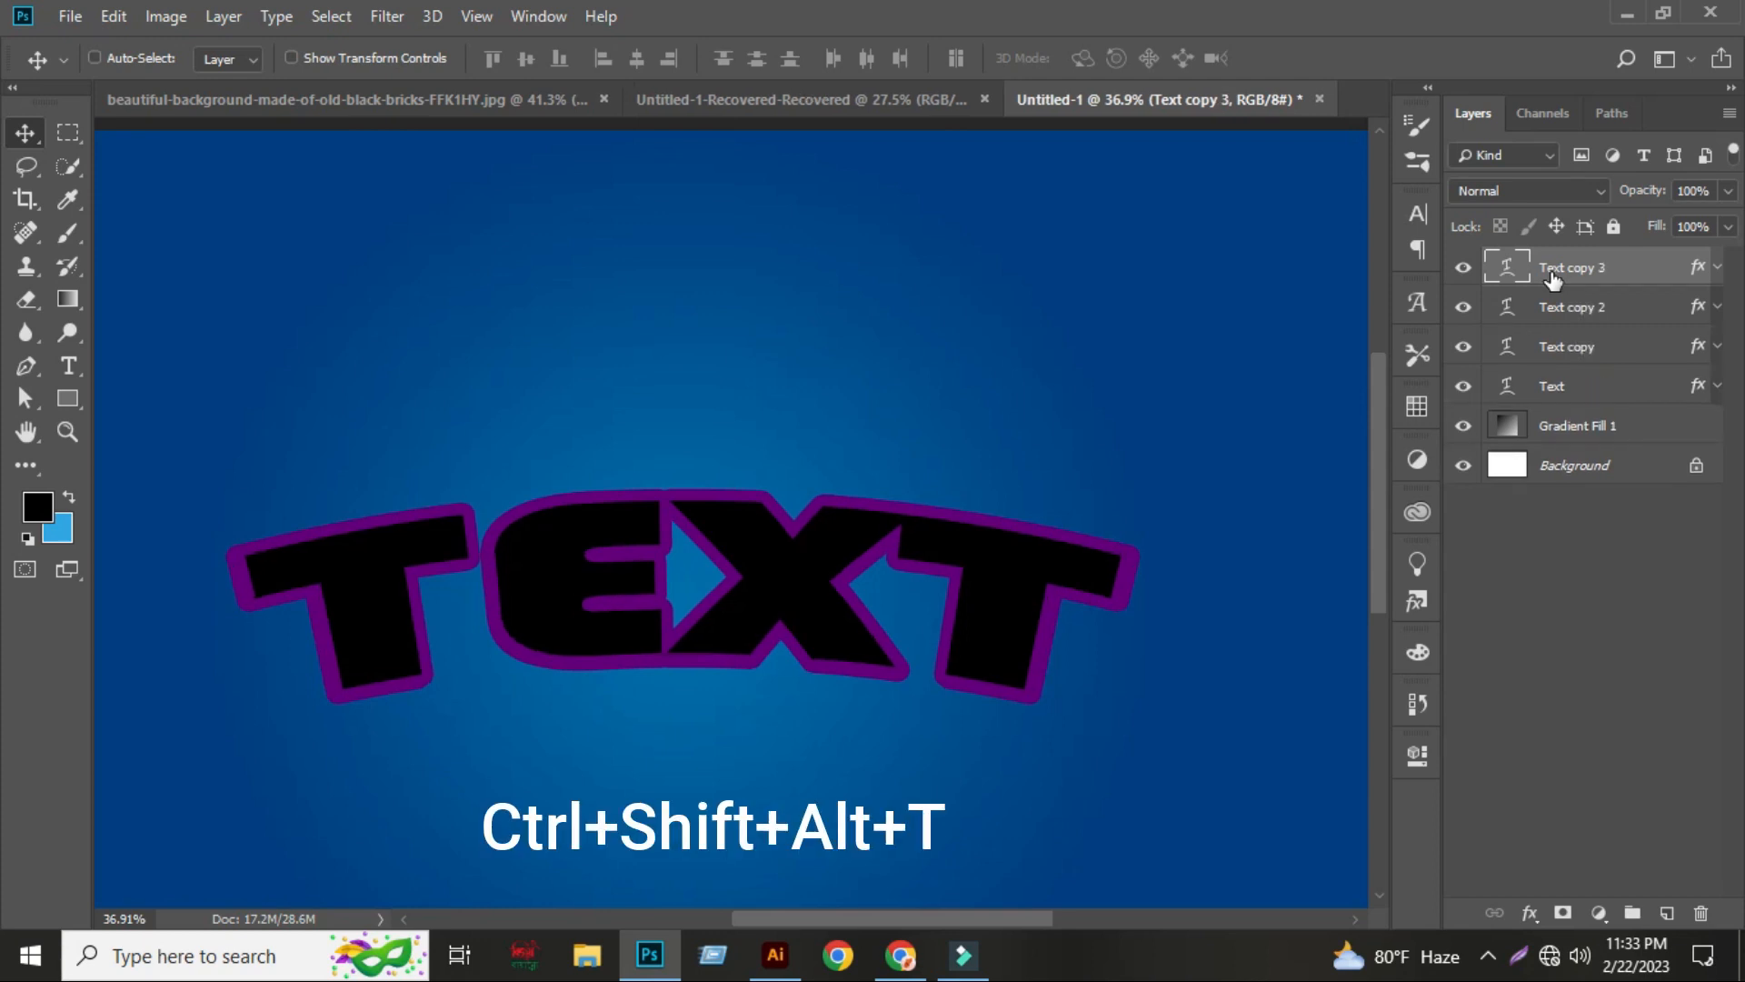
key("ctrl+shift+alt+t")
key("ctrl+shift+alt+t")
key("ctrl+shift+alt+t")
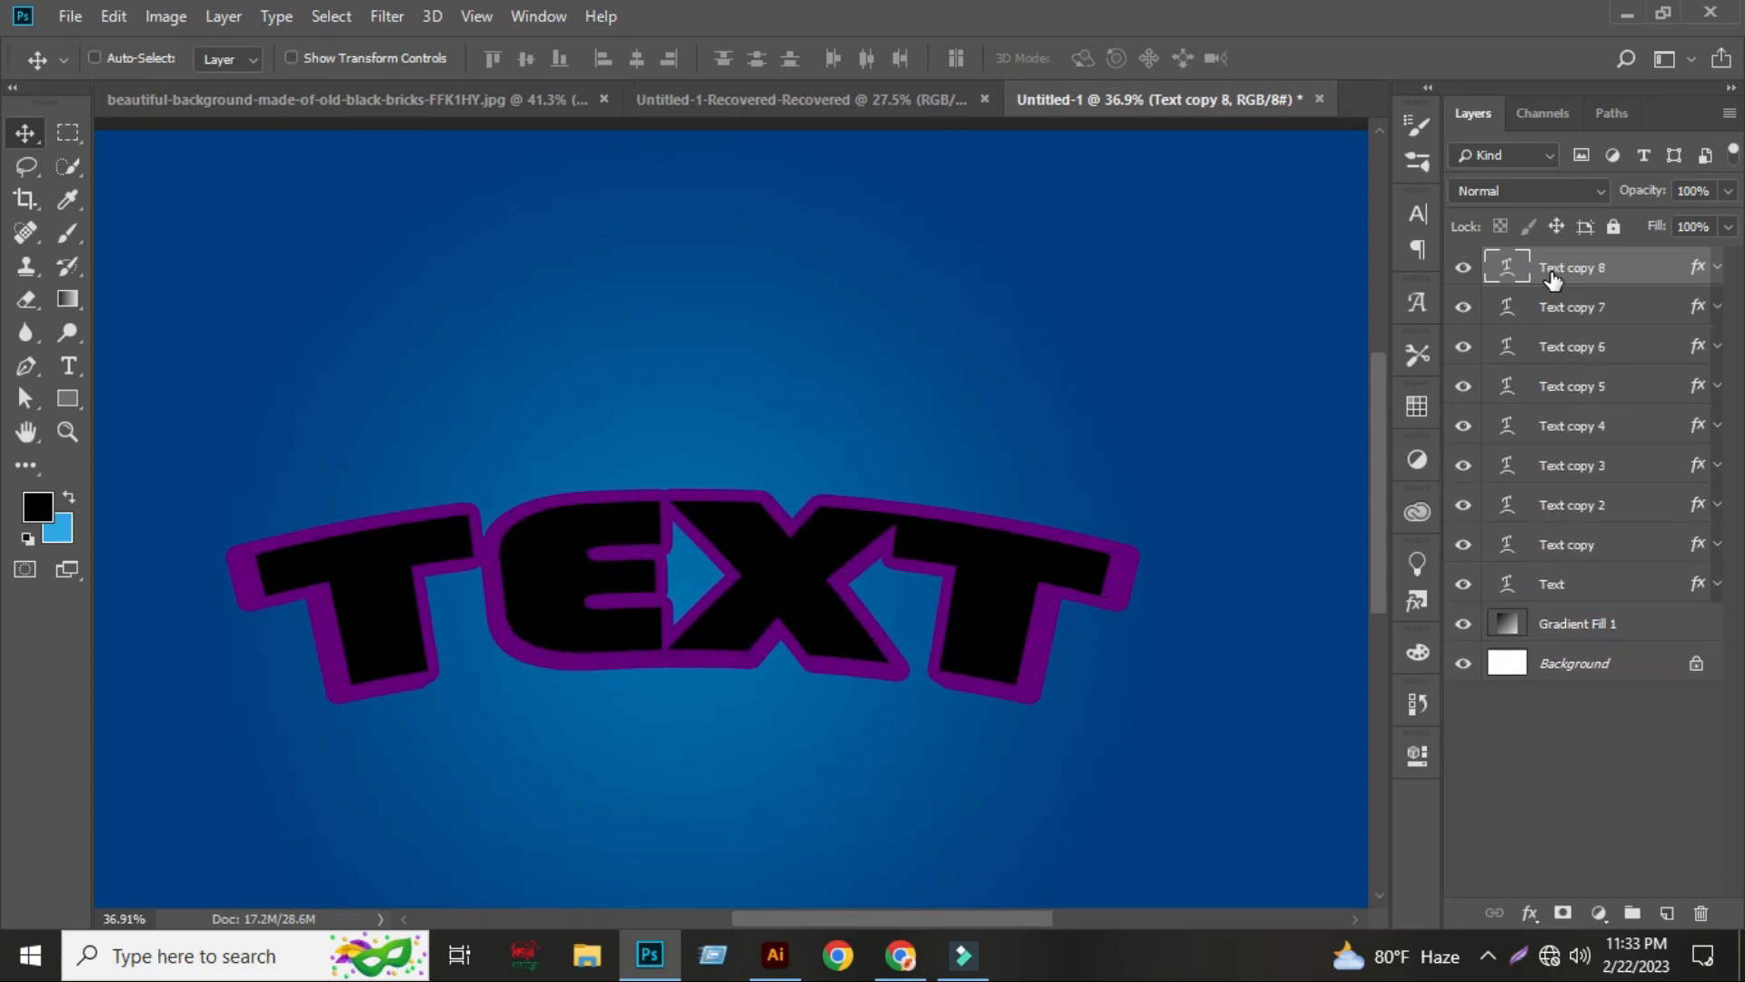
key("ctrl+shift+alt+t")
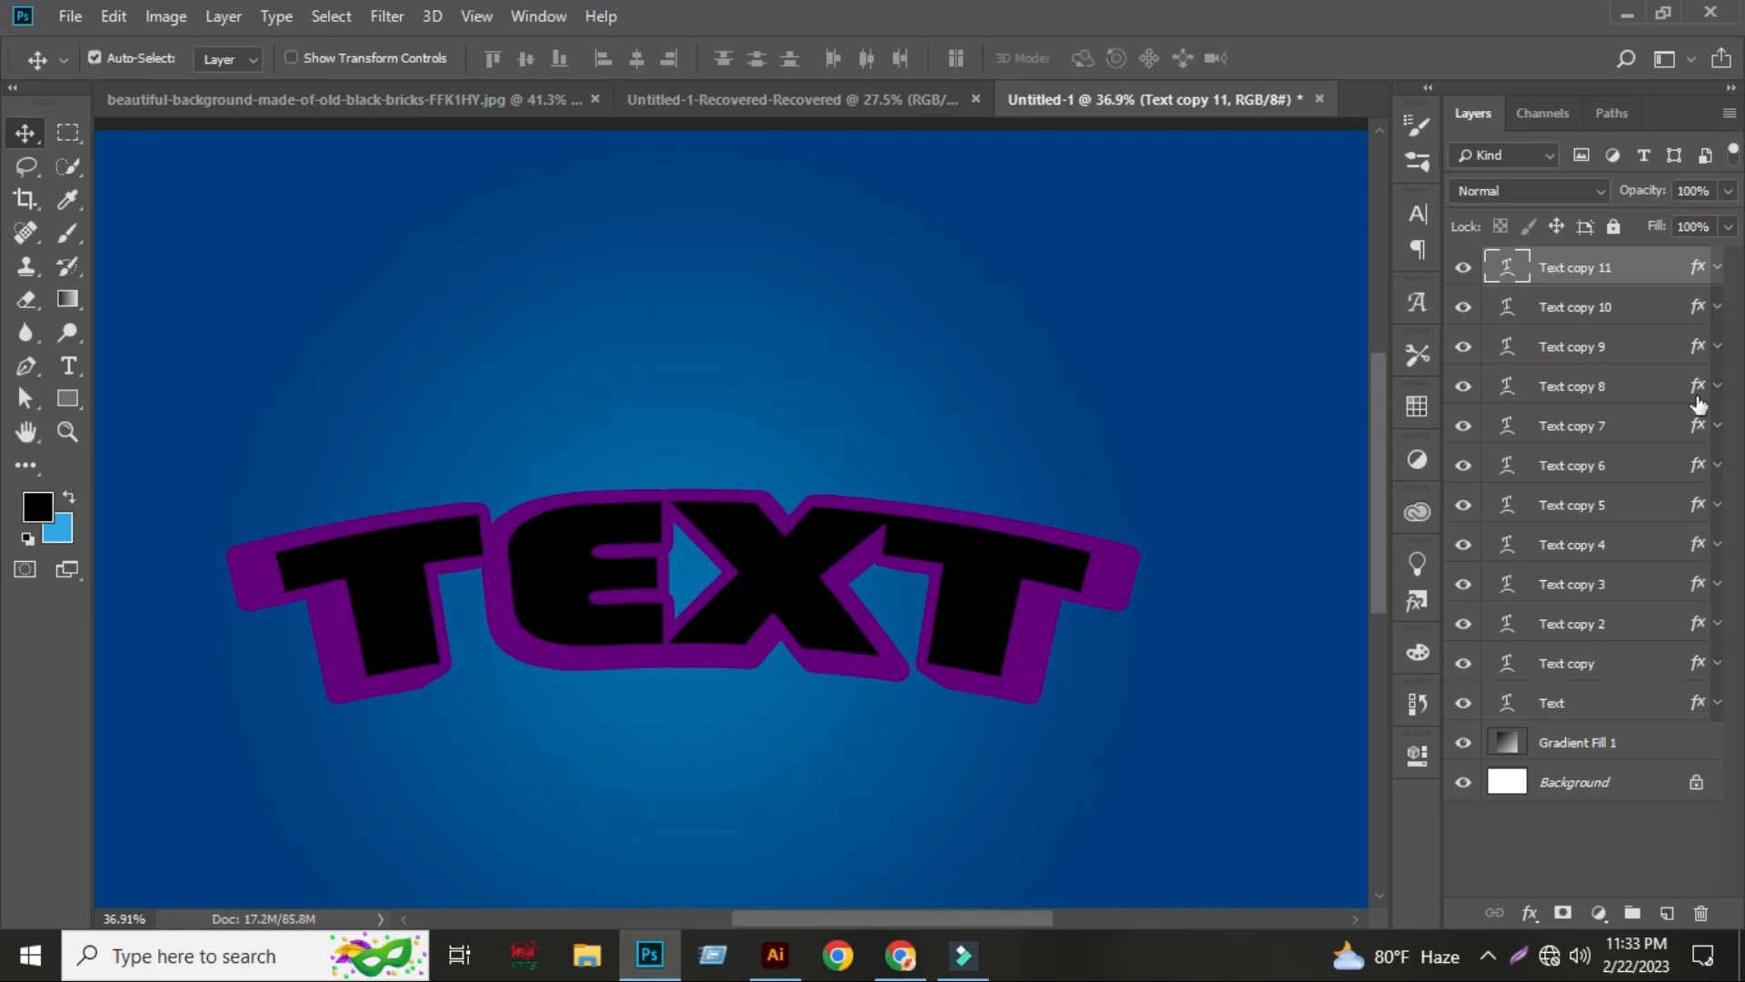
- Group all text layers from Text copy 10 down to Text and name the group Extruntion 1
left_click(1574, 305)
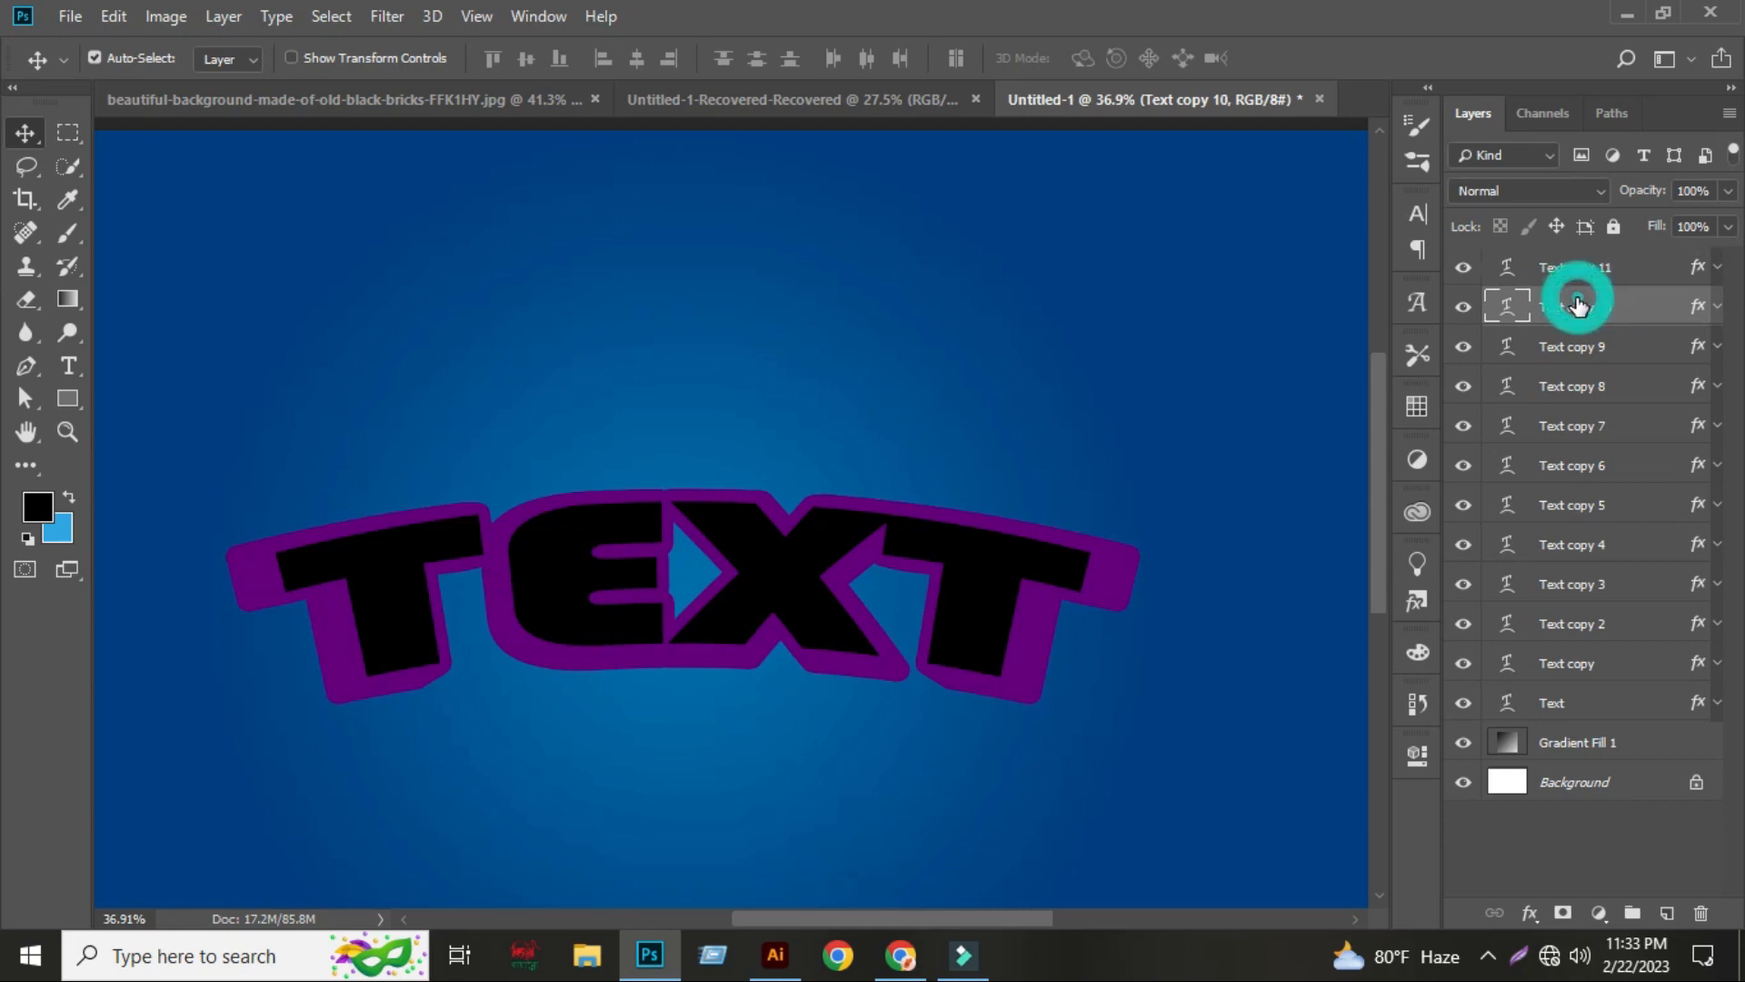
left_click(1545, 710, "shift")
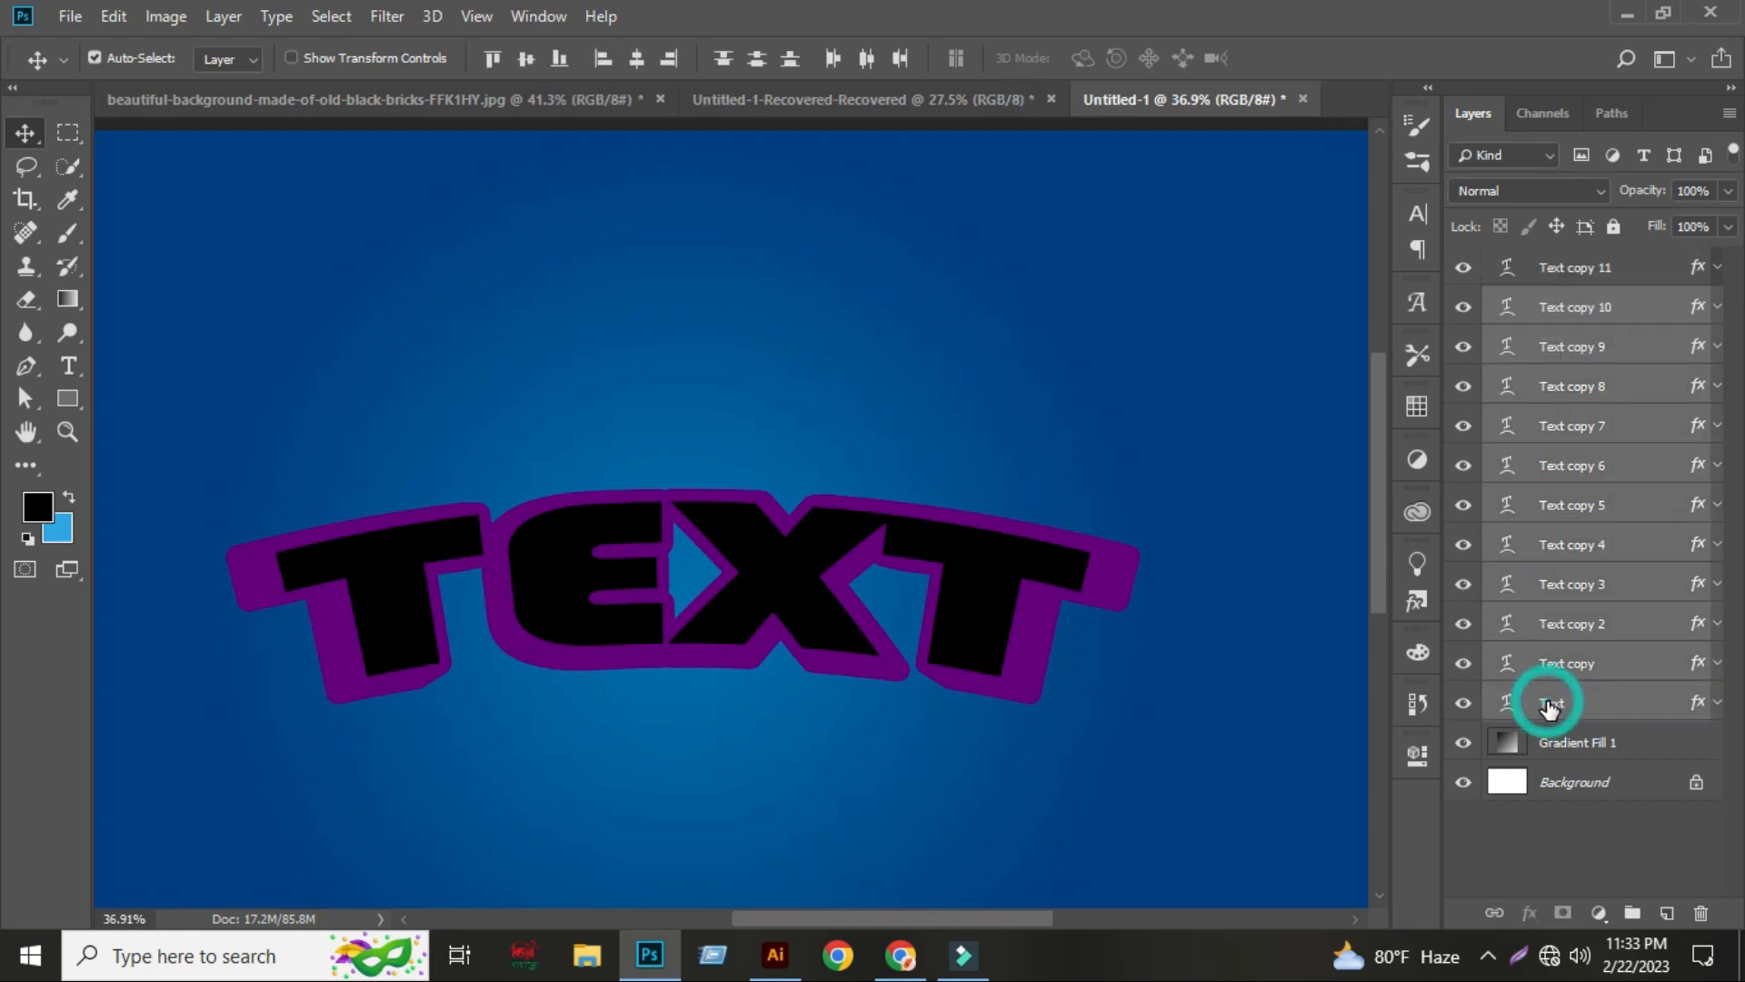
left_click_drag(1549, 709, 1632, 911)
double_click(1543, 304)
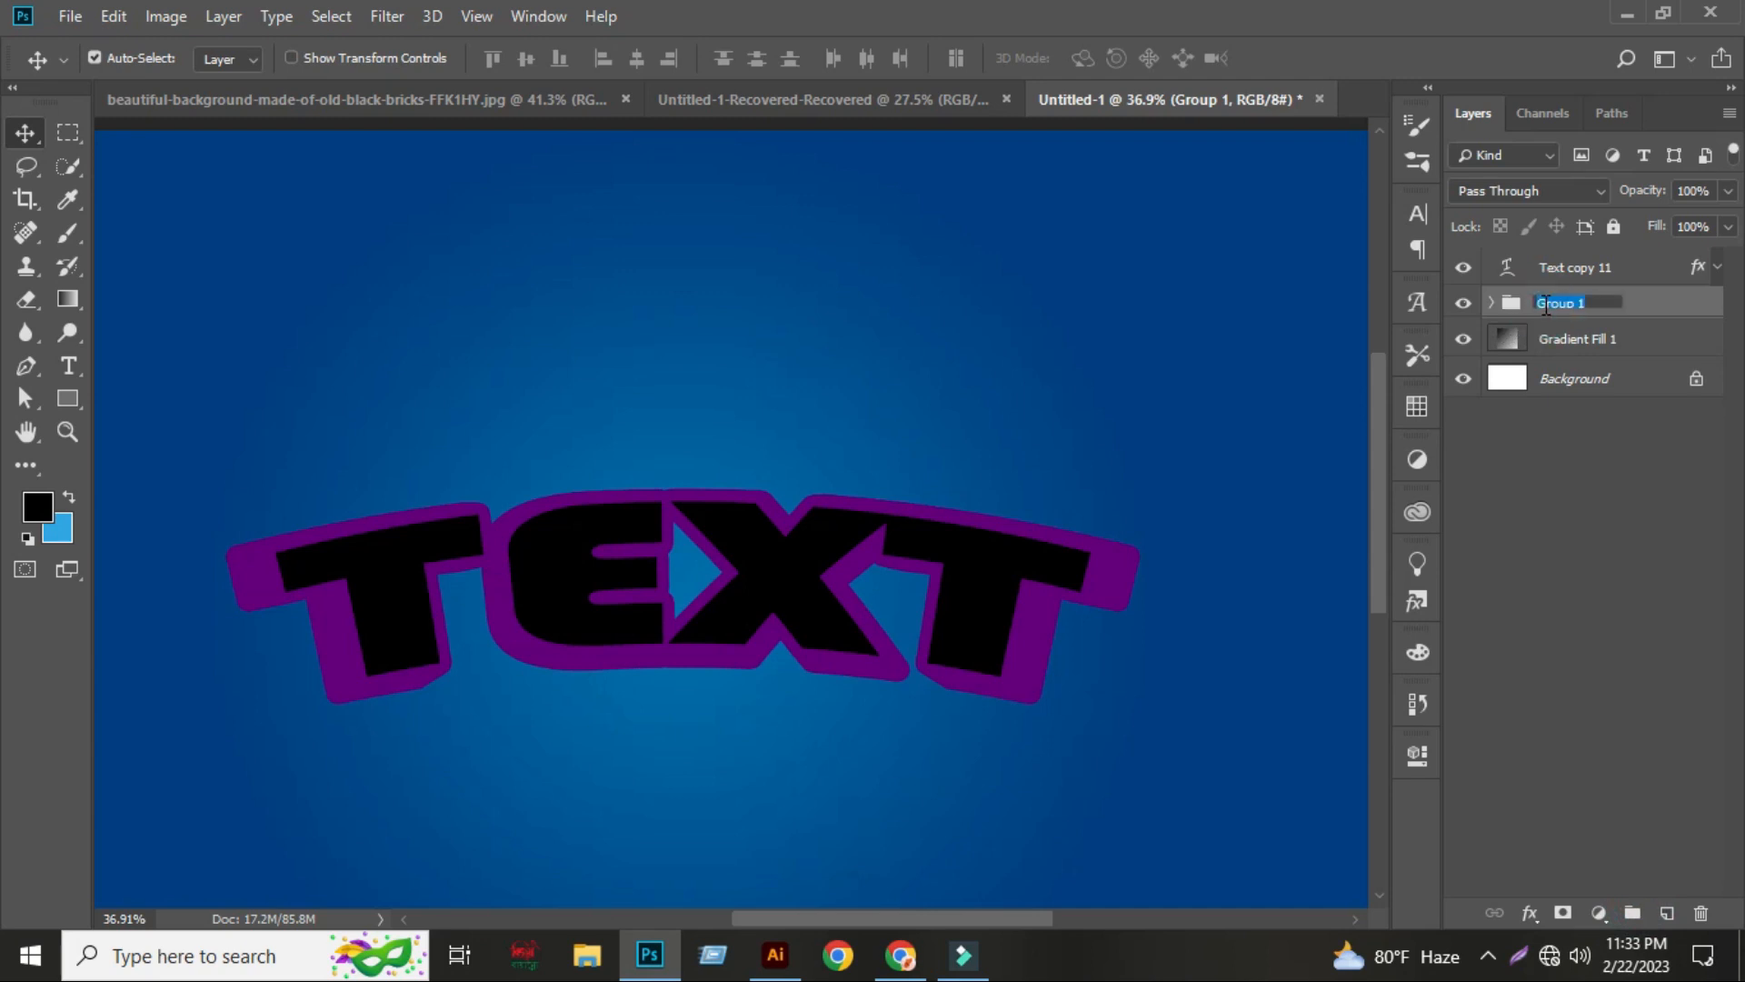
type("Extruntion")
key("Return")
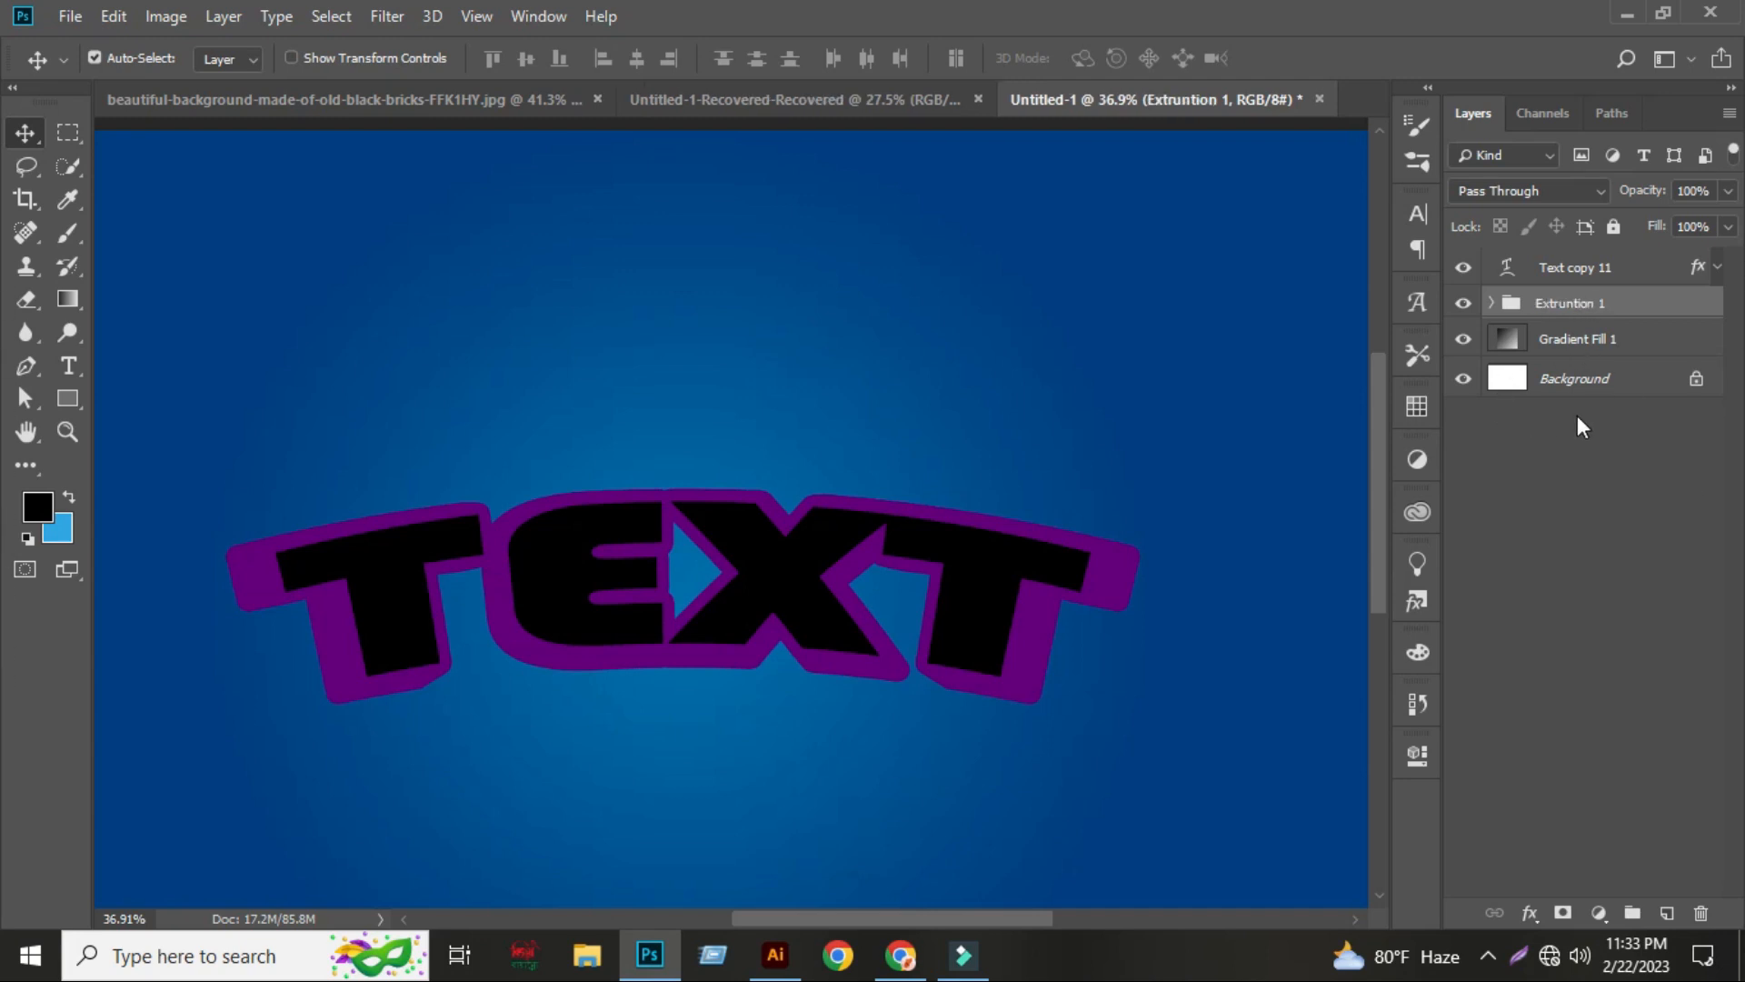
- Delete the Stroke effect from the Text copy 11 layer
left_click(1716, 269)
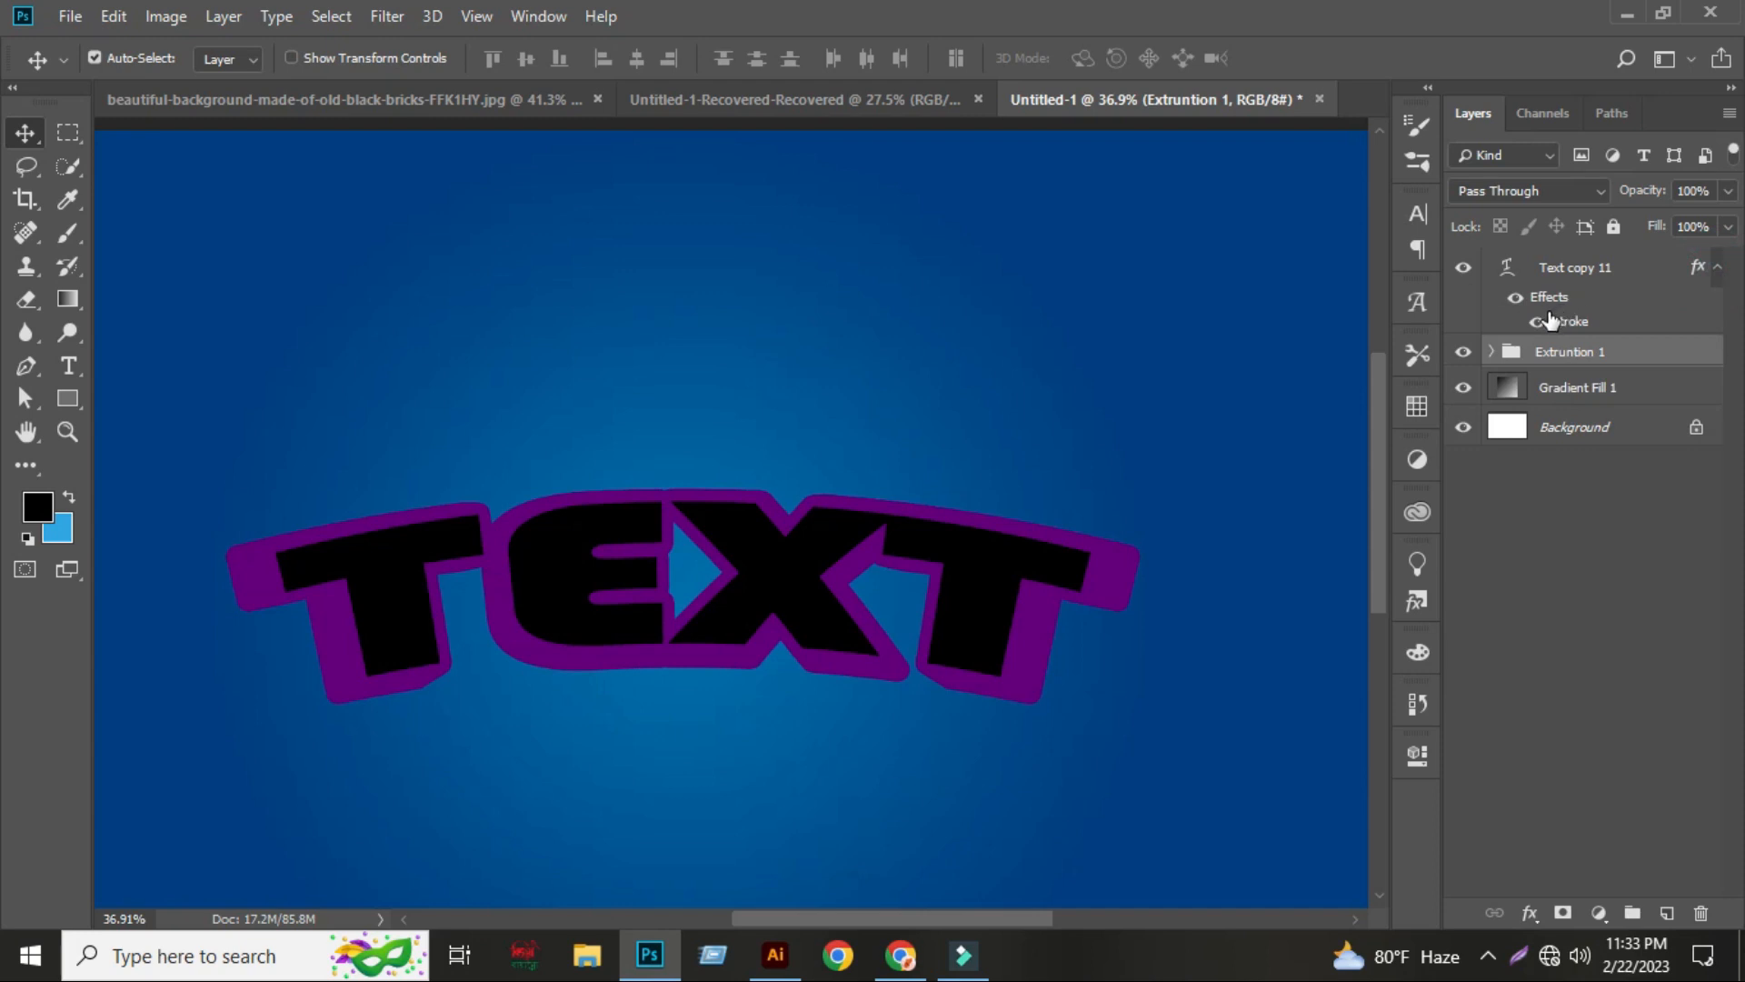
left_click(1567, 316)
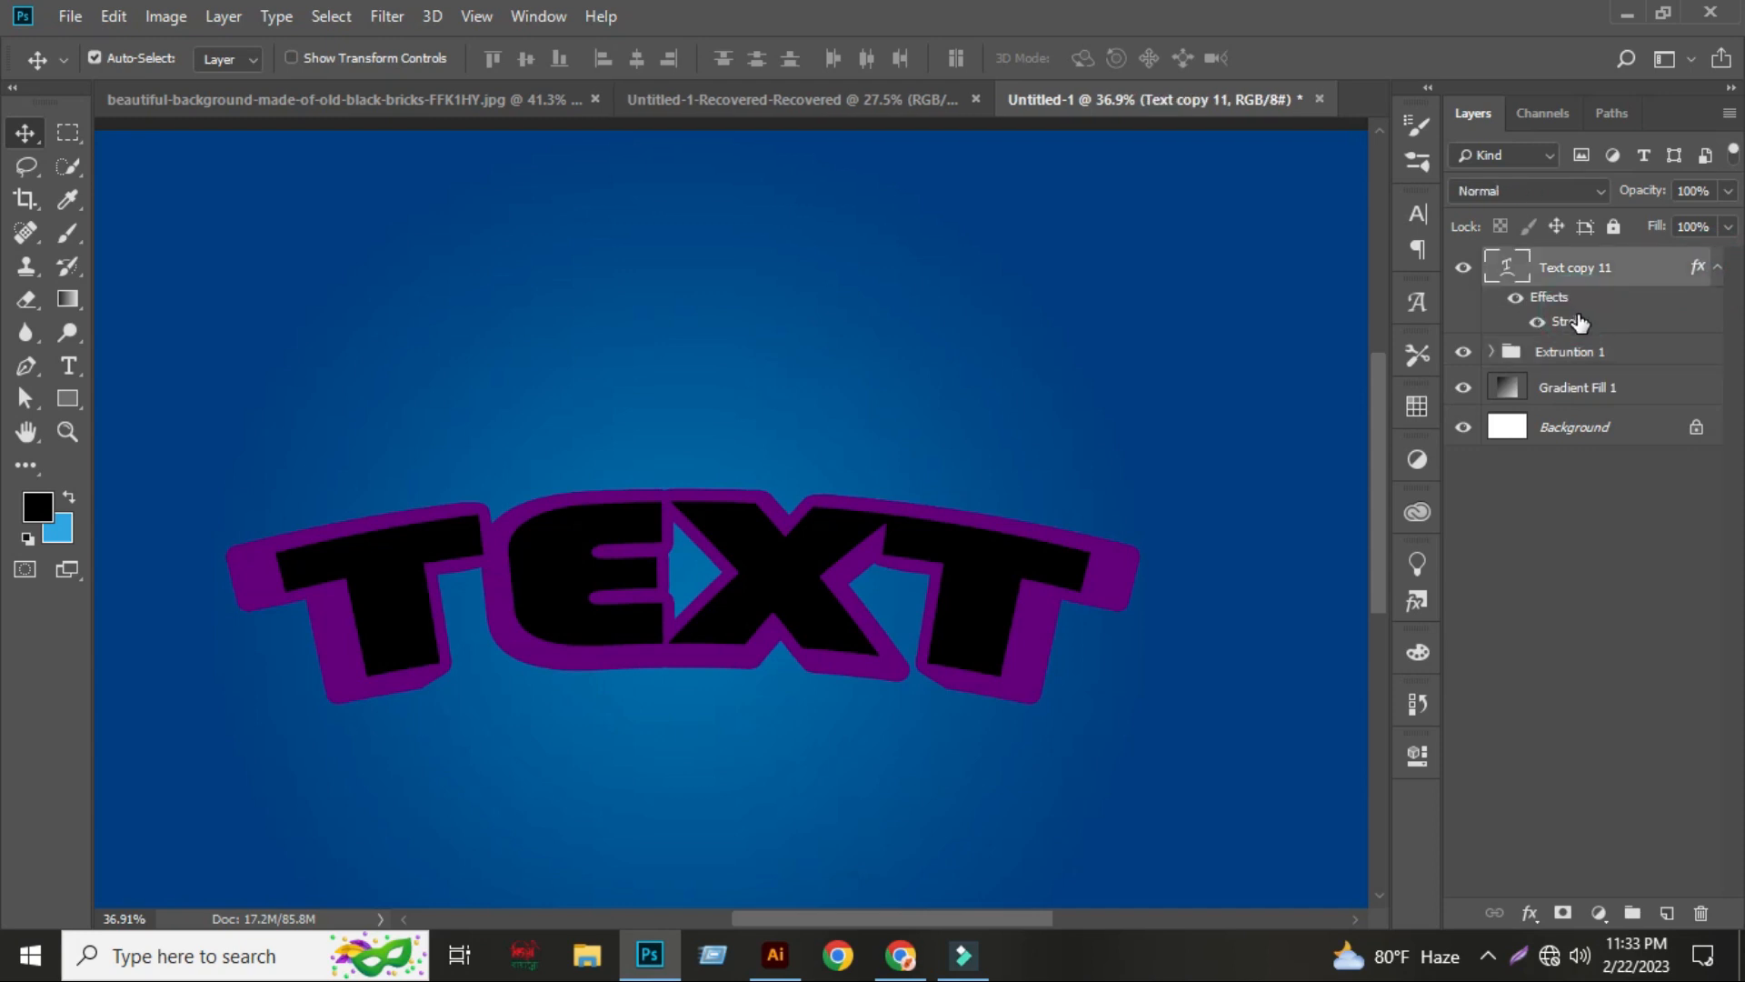
left_click_drag(1567, 324, 1700, 912)
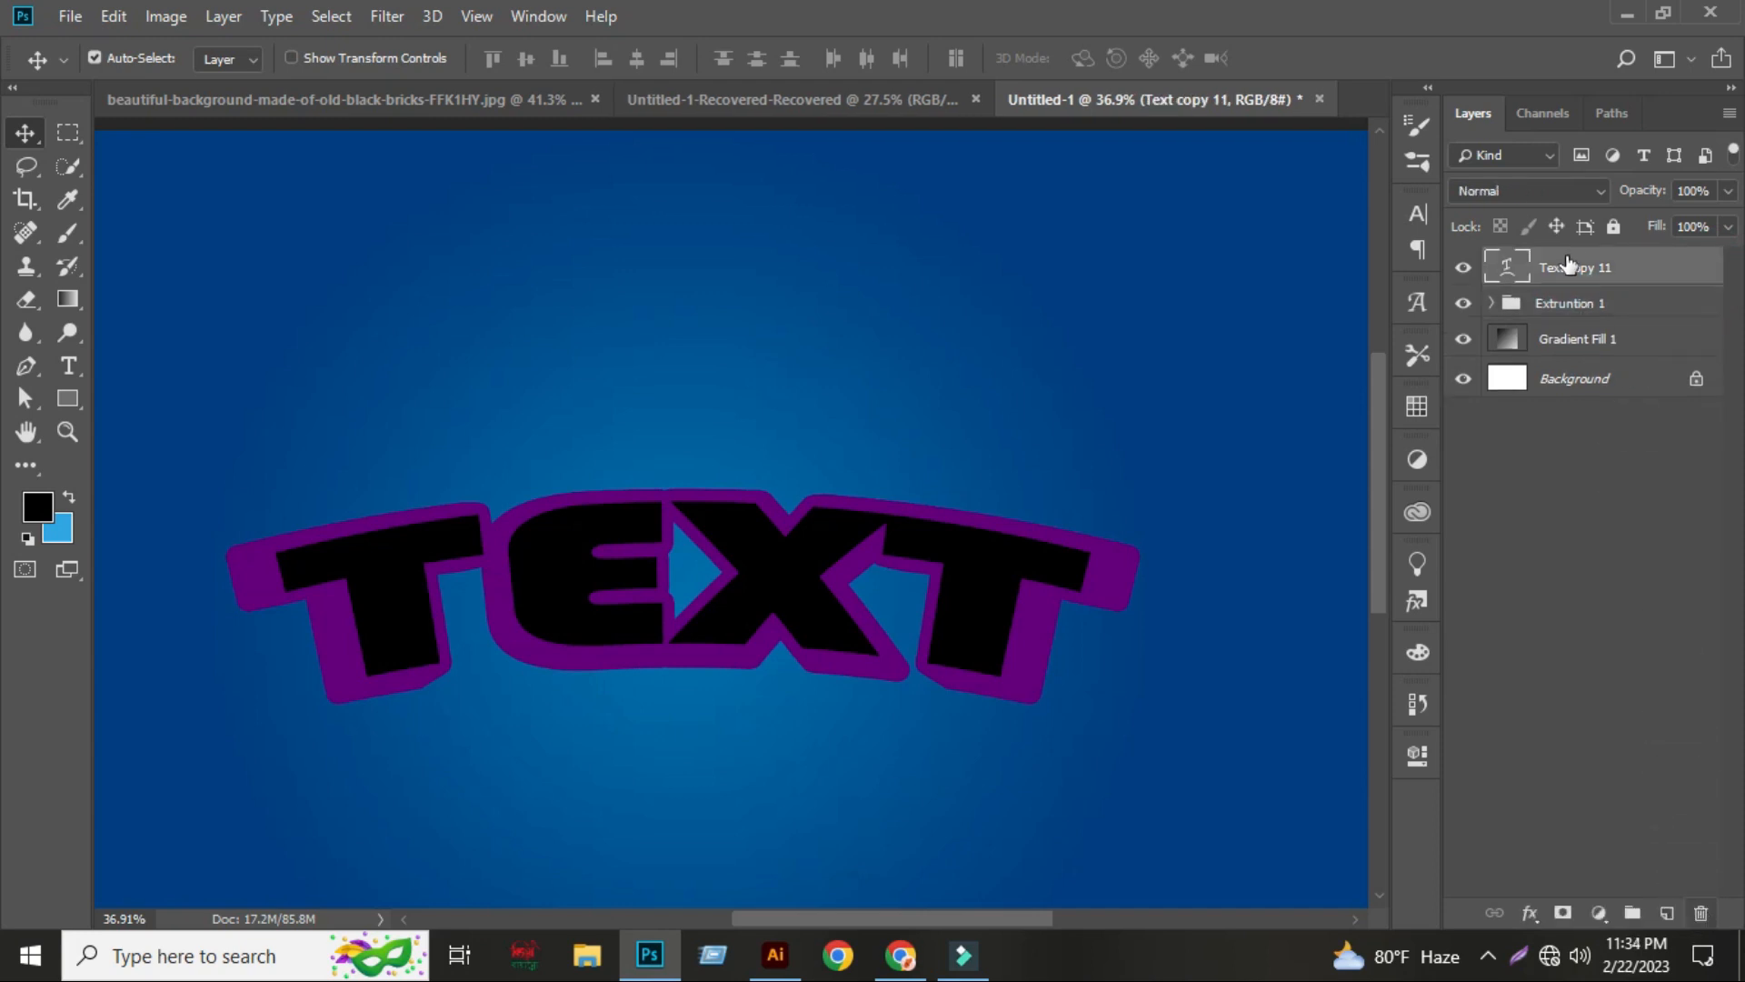
- Change the text colour of the topmost text layer to golden yellow (ffcc00)
left_click(1516, 270)
double_click(1516, 270)
left_click(976, 58)
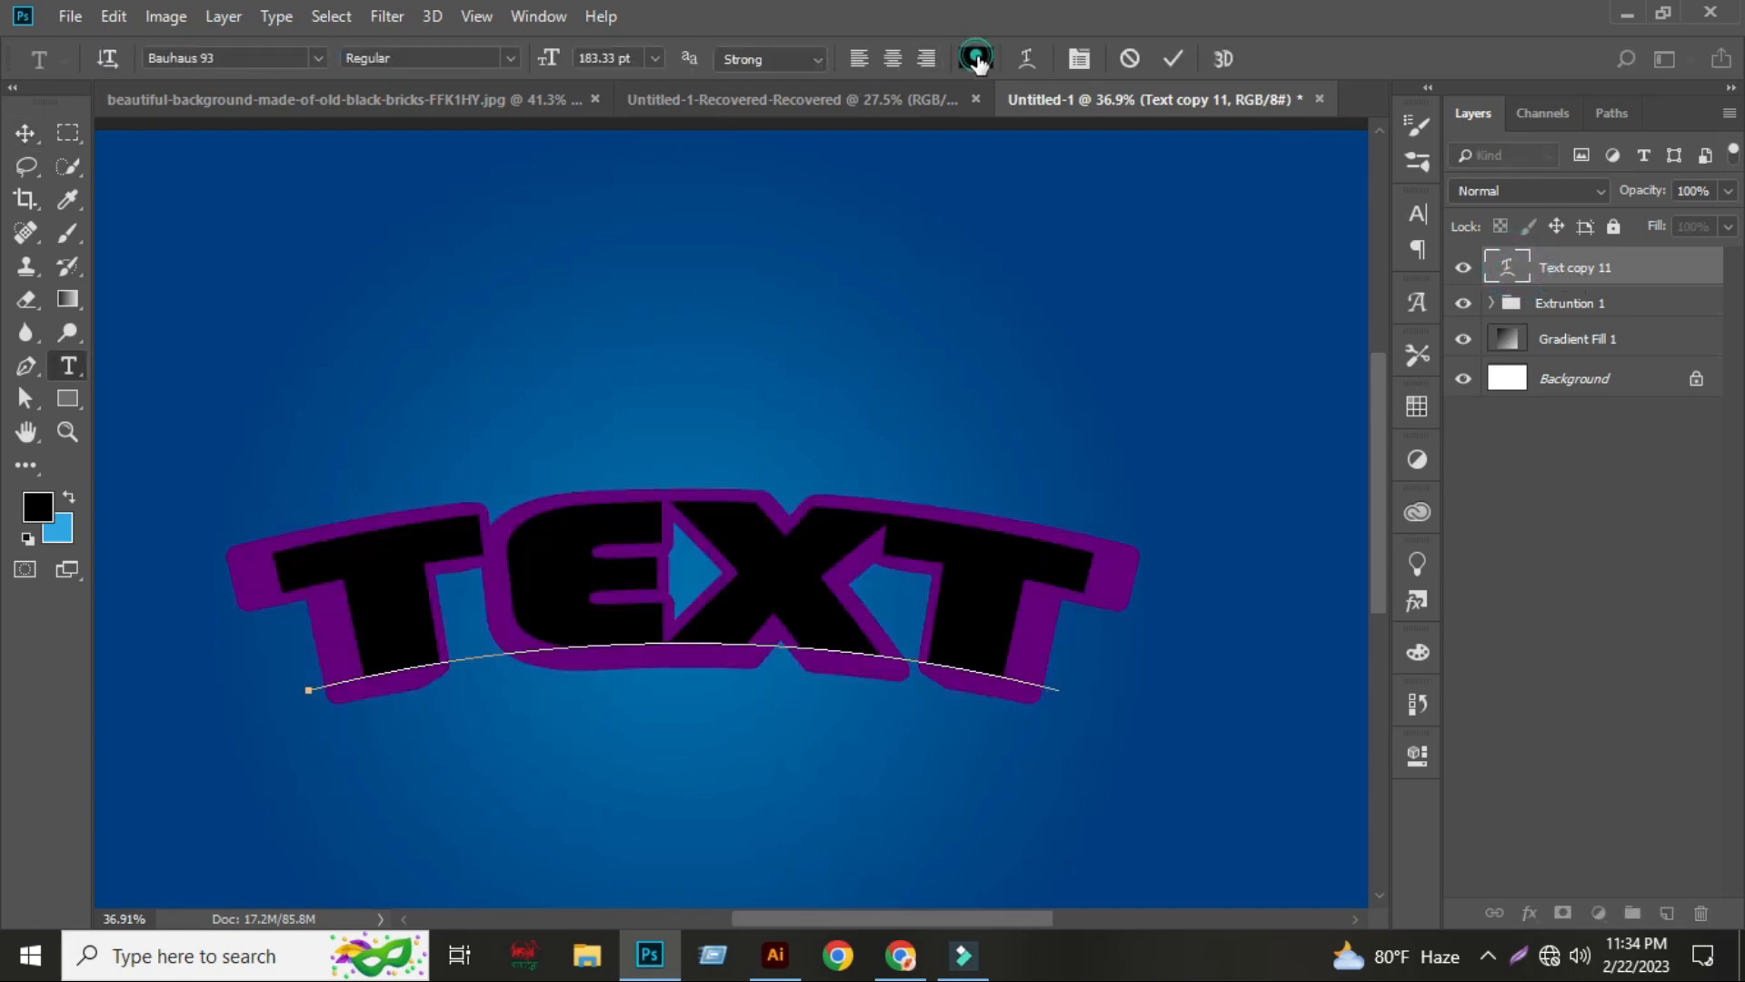
left_click(1343, 720)
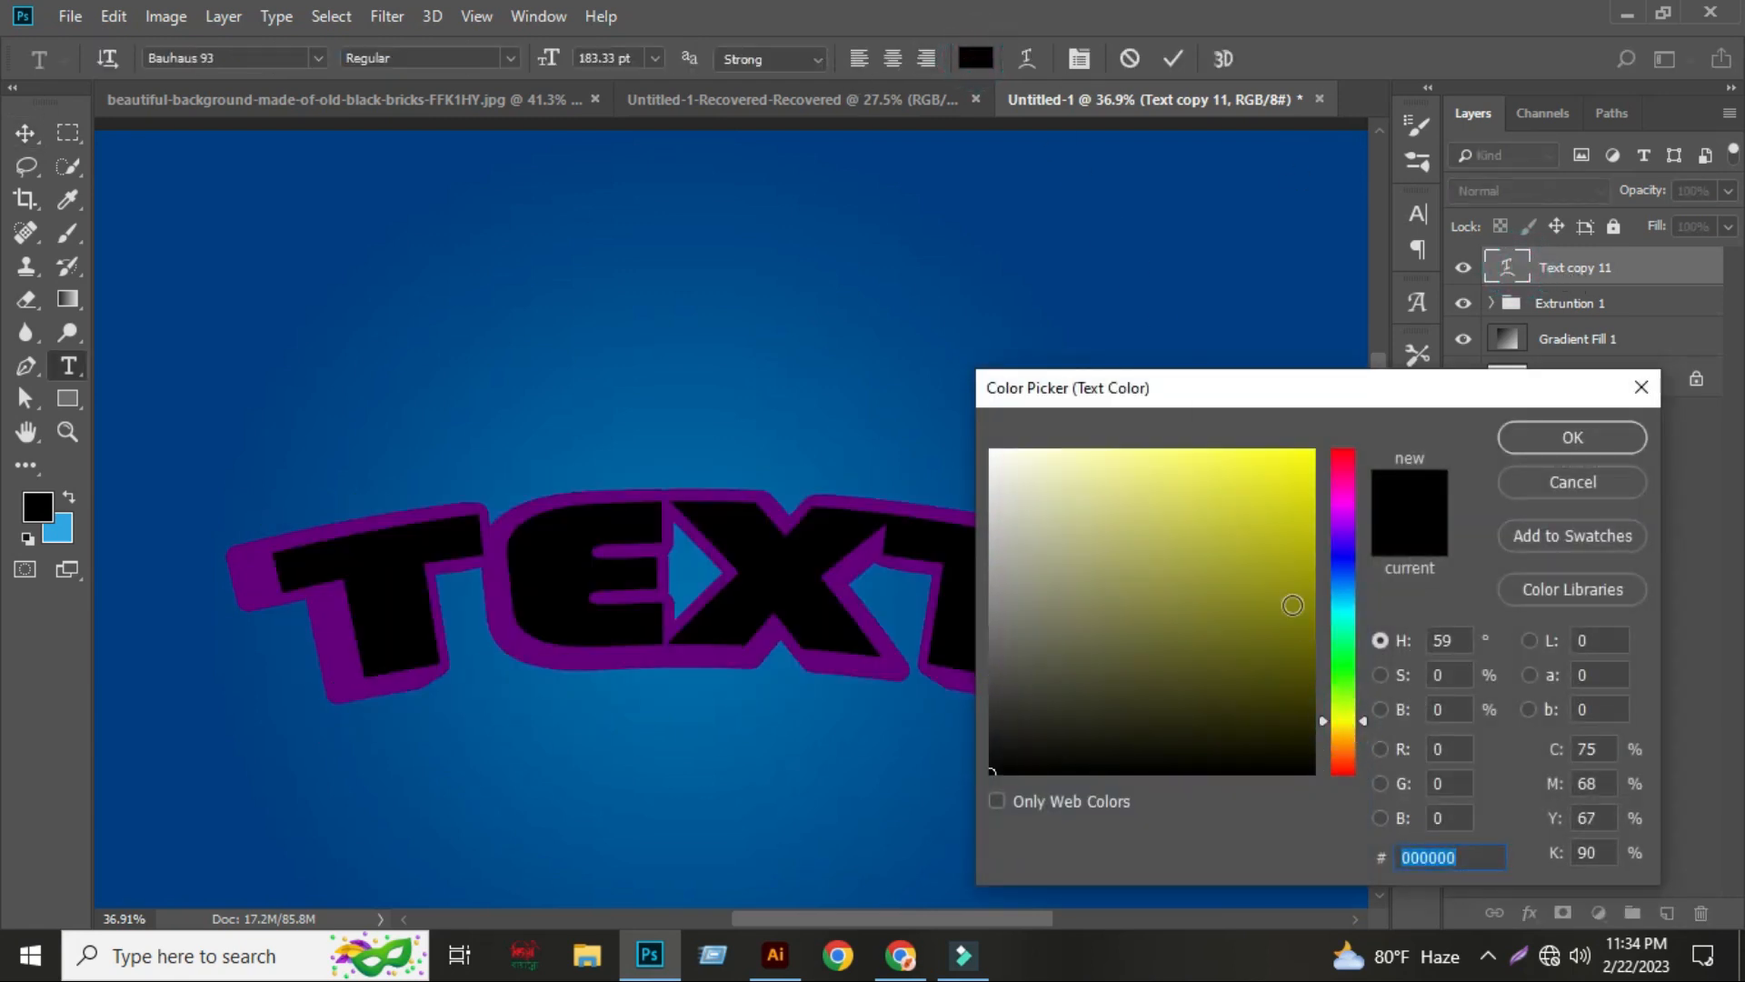
left_click(1289, 546)
left_click_drag(1312, 463, 1327, 424)
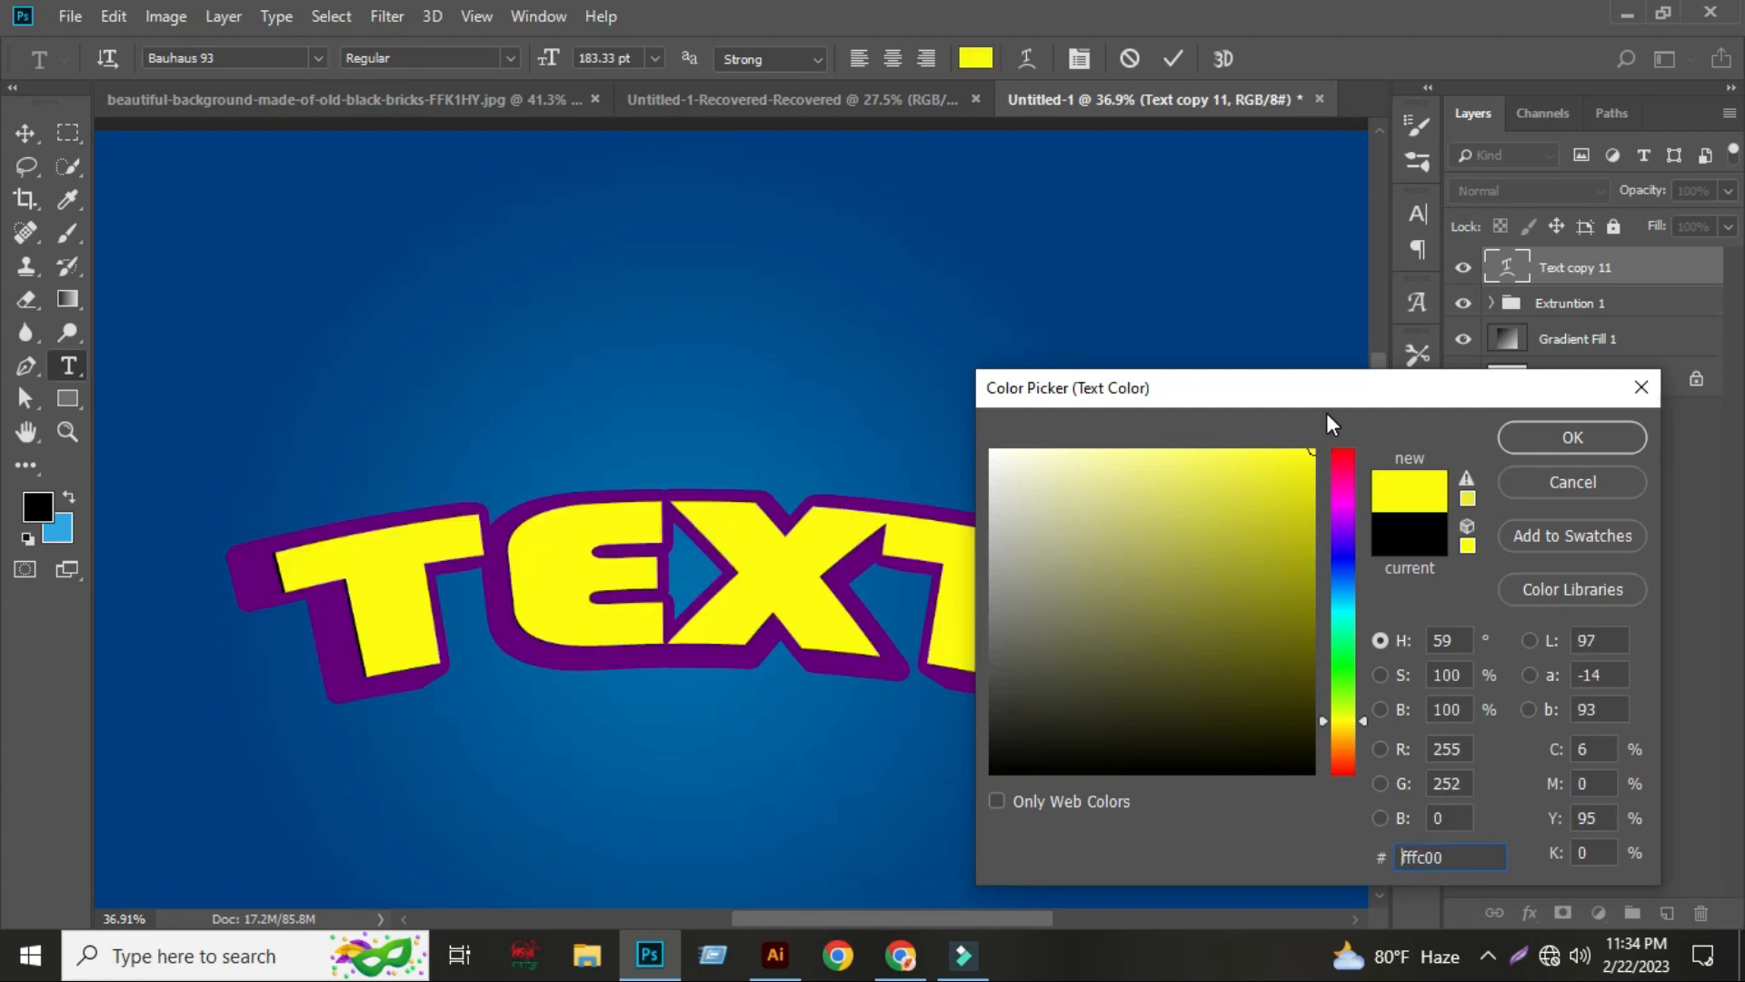
left_click(1361, 724)
left_click_drag(1366, 720, 1365, 728)
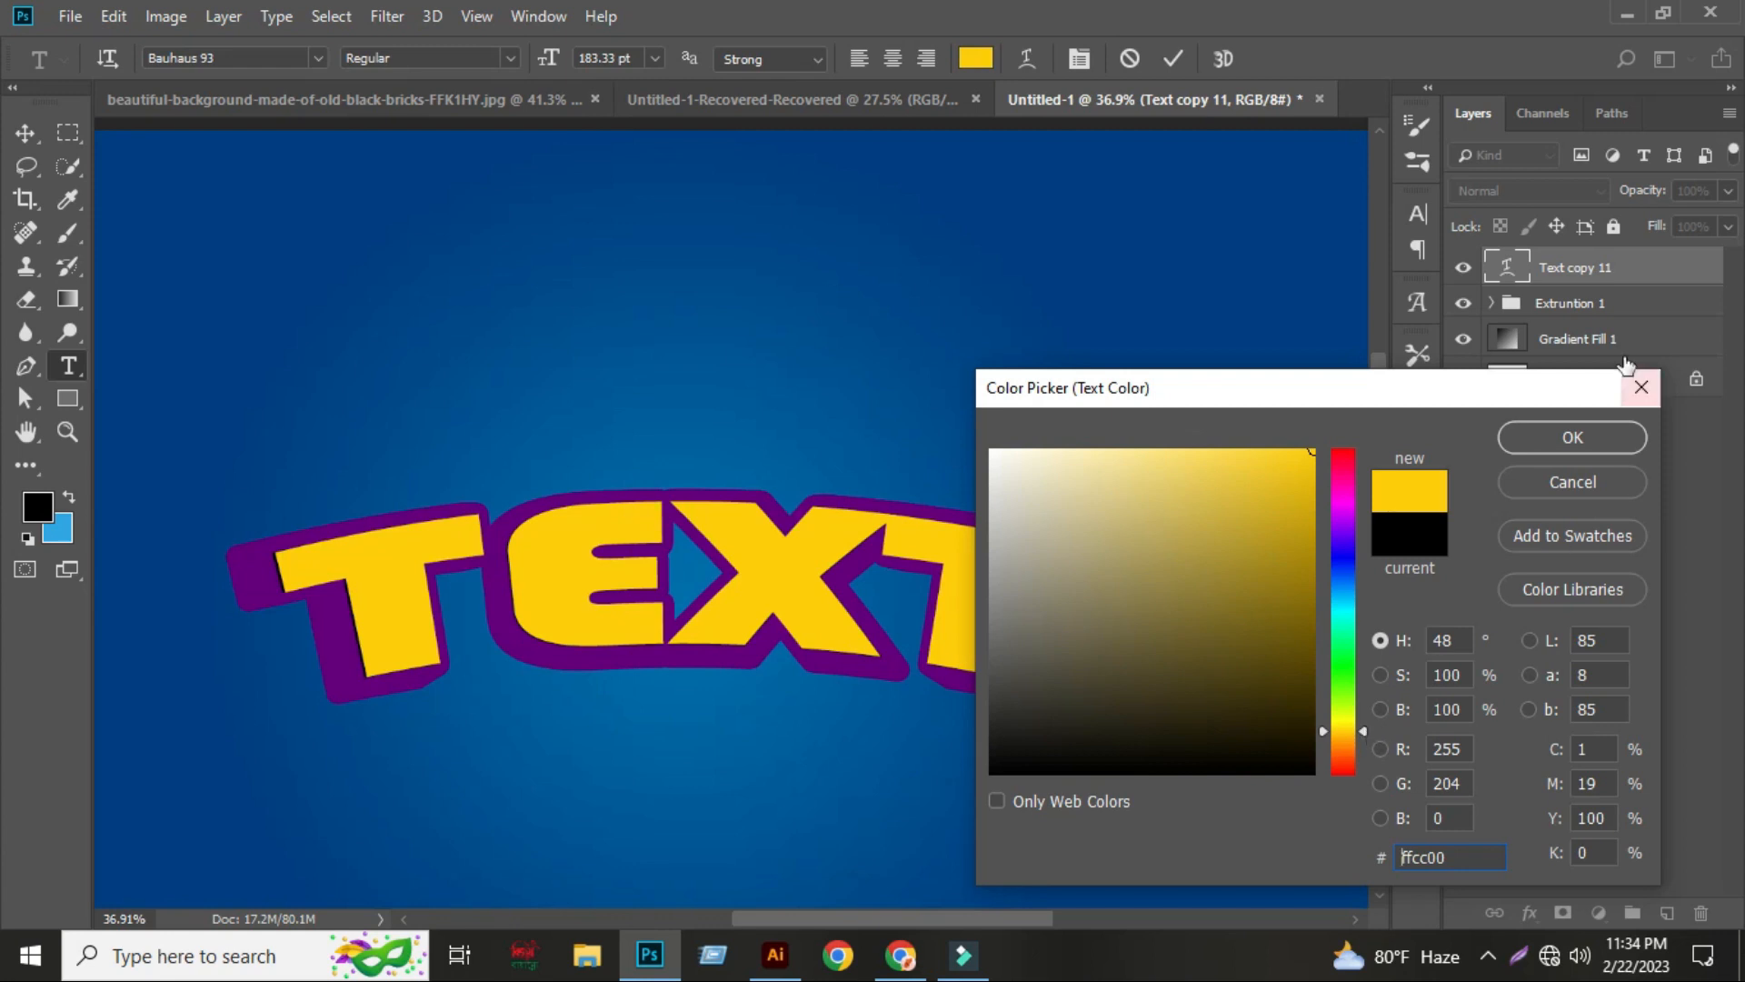
left_click(1545, 440)
left_click(1196, 373)
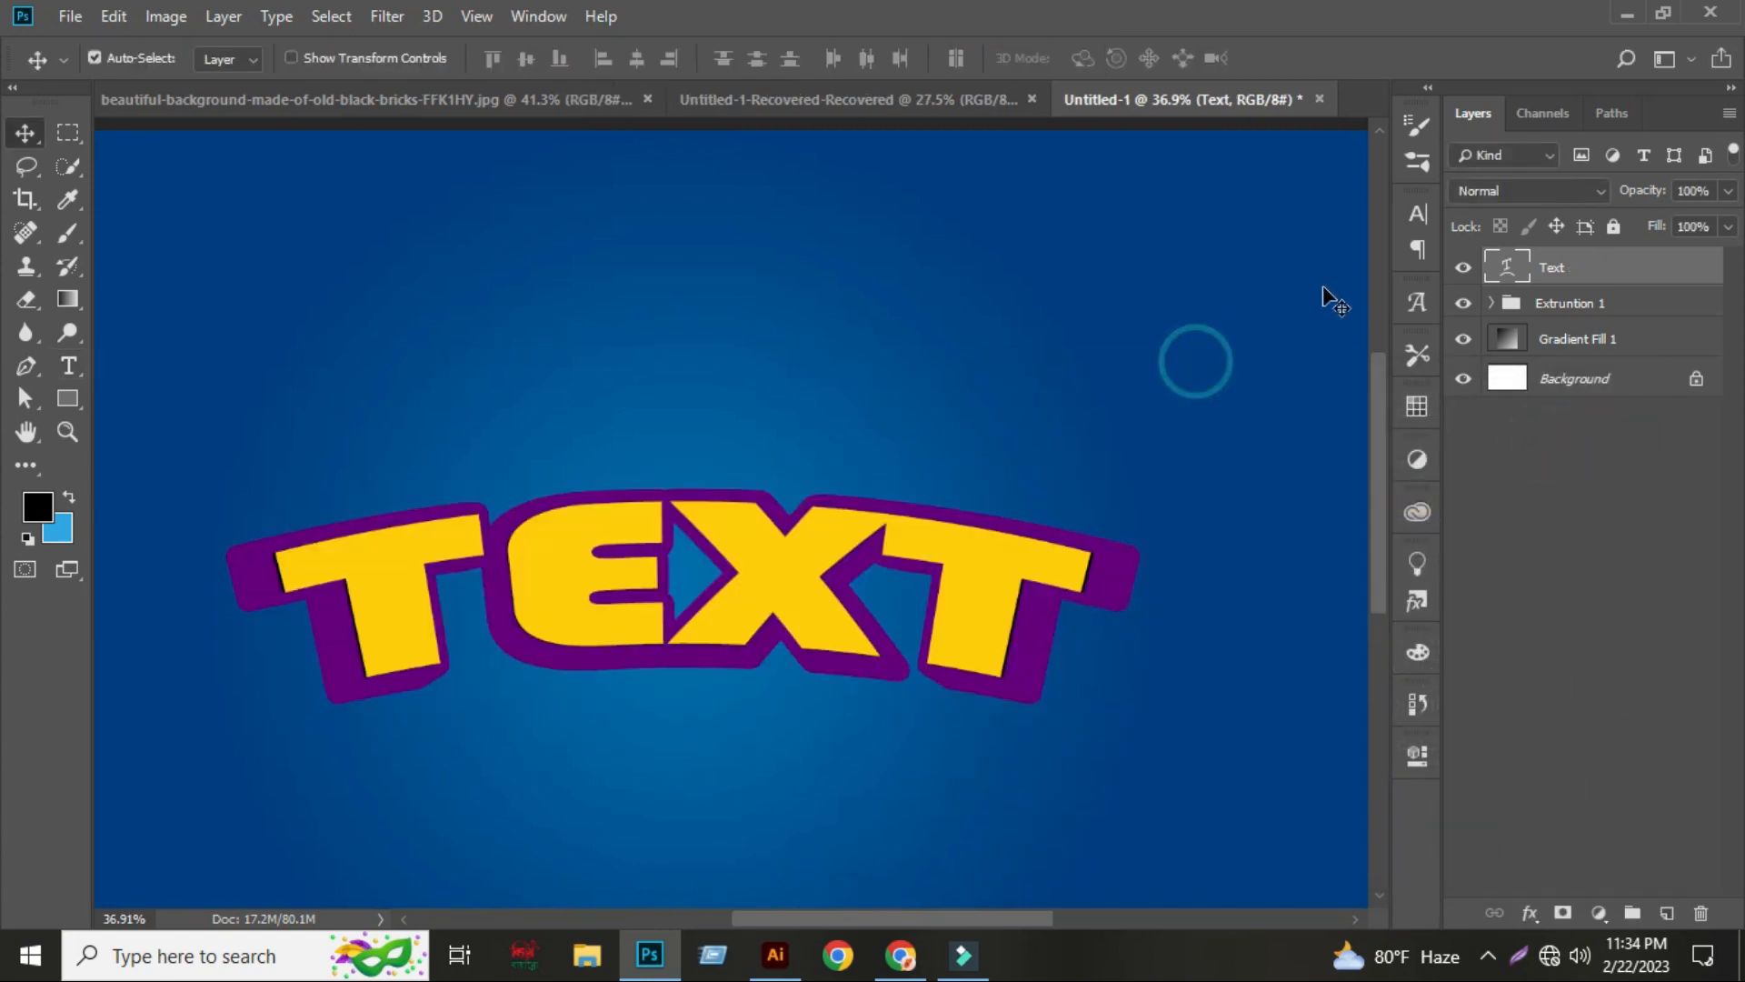
- Duplicate the yellow text layer and transform the copy by nudging it up and scaling it down slightly
left_click(1600, 278)
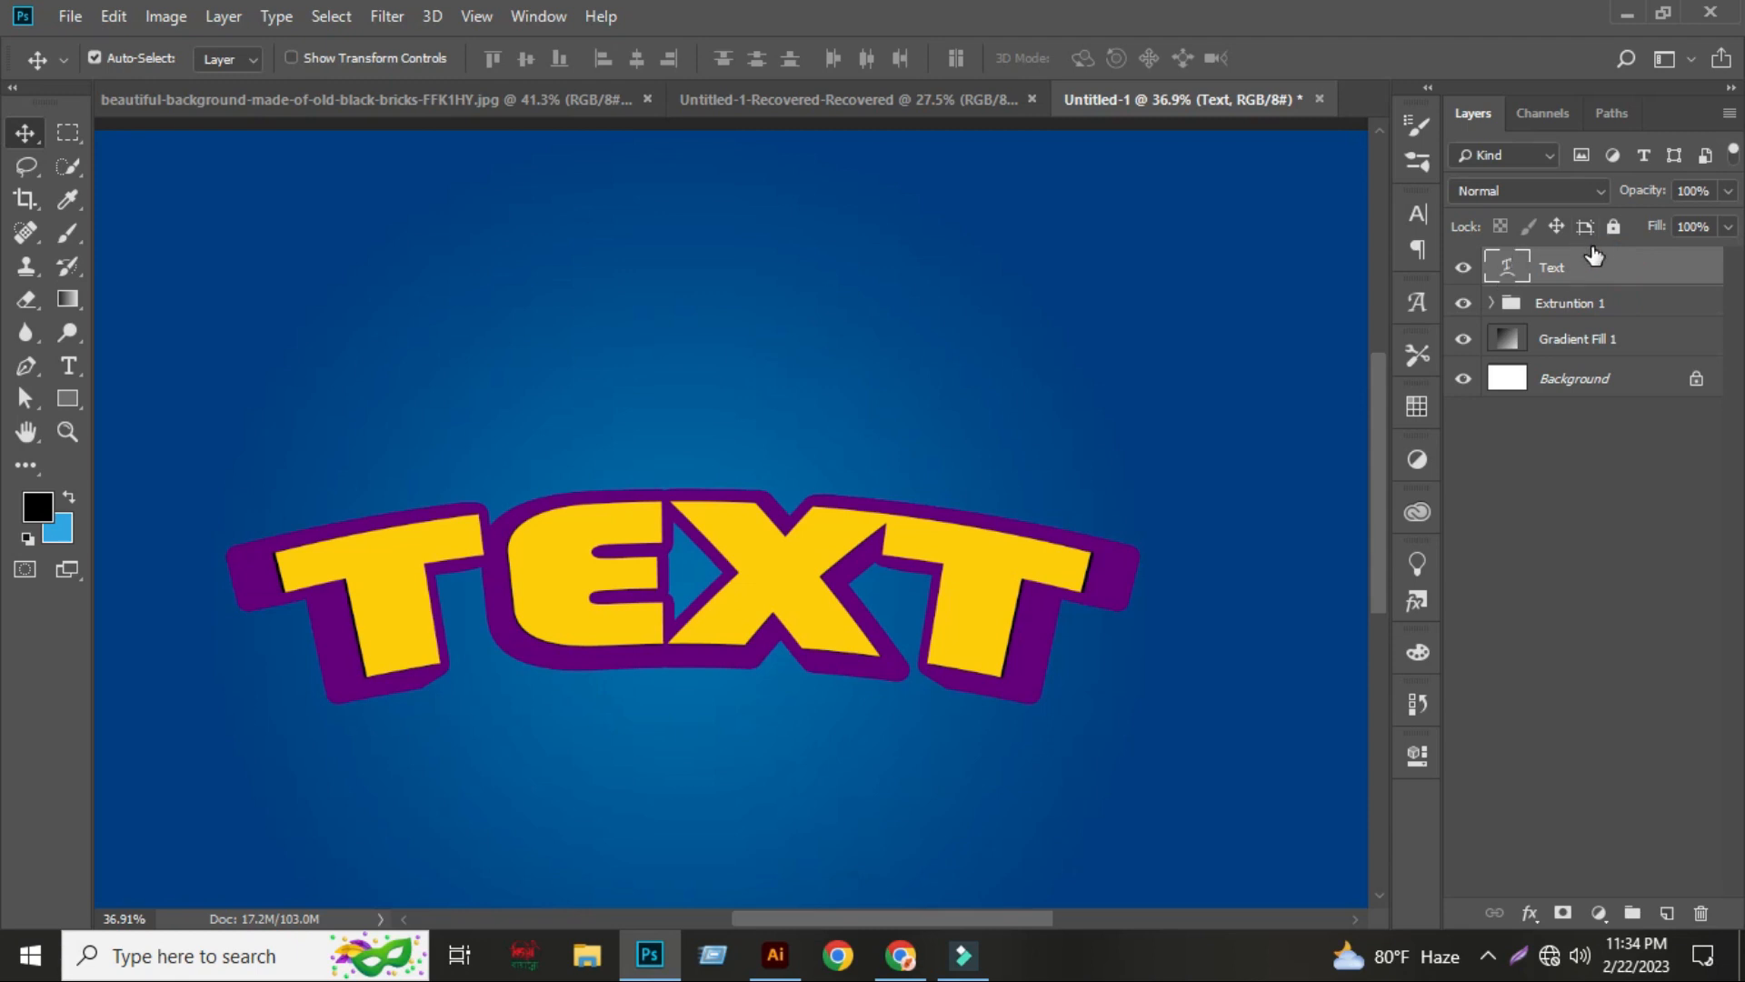
left_click_drag(1573, 268, 1667, 912)
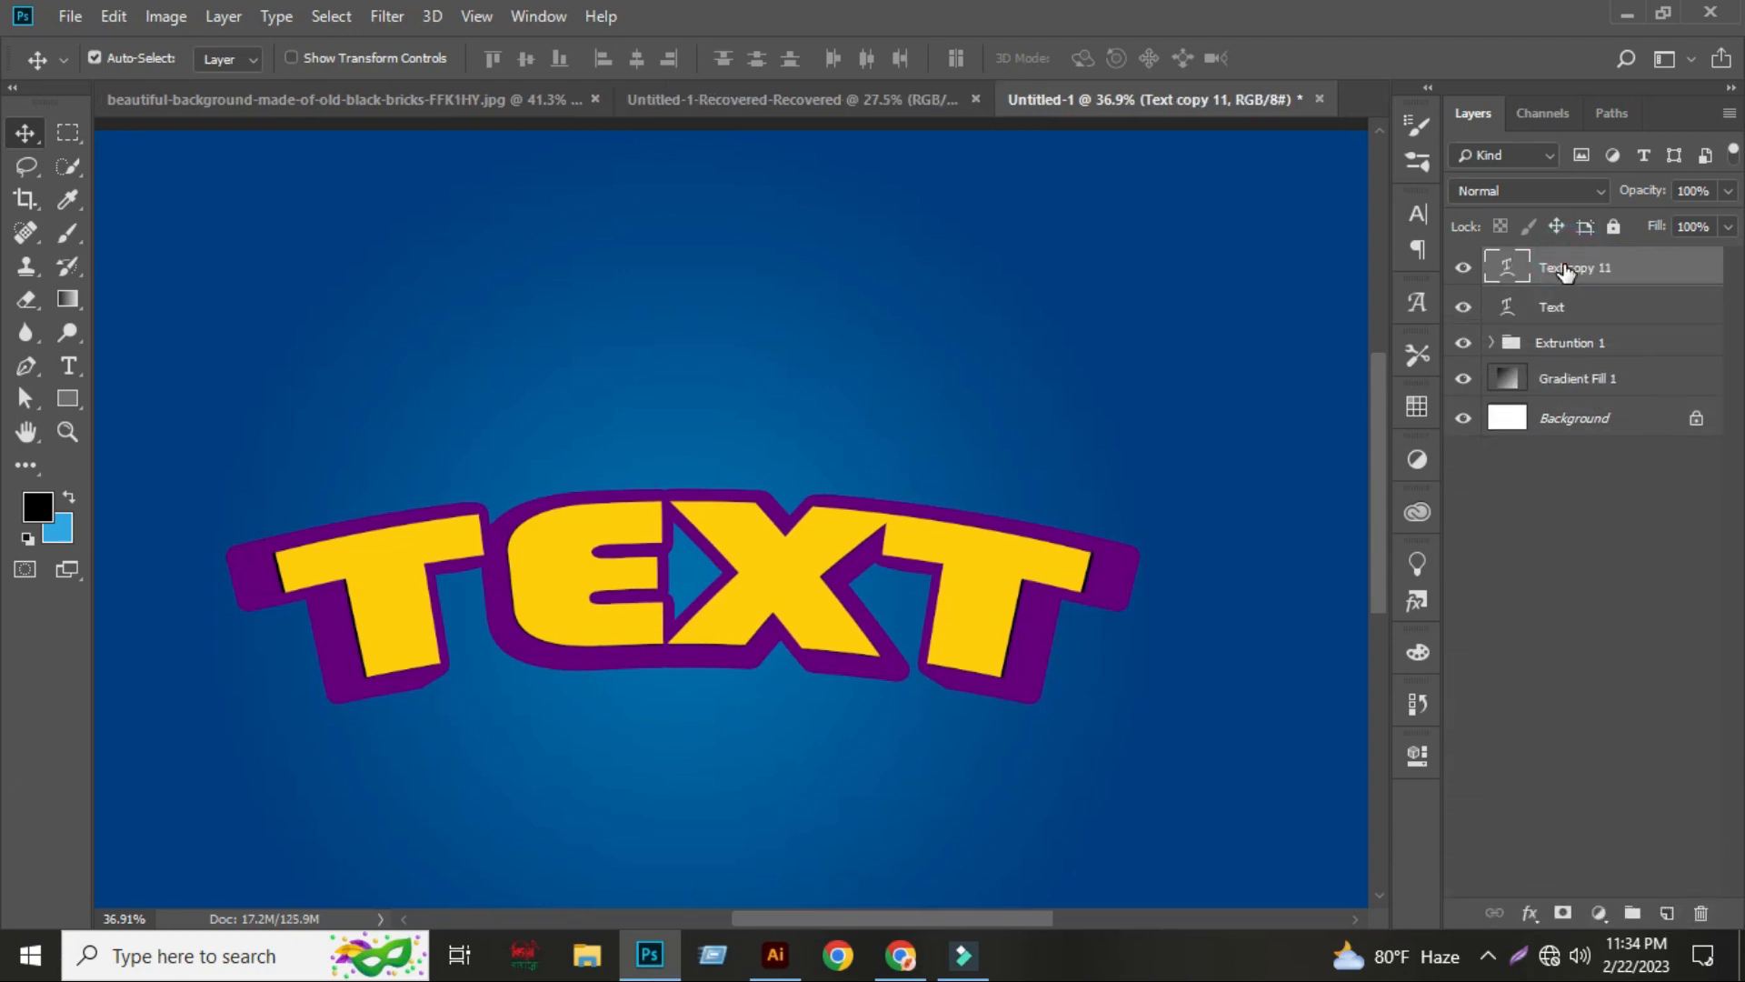
key("ctrl+t")
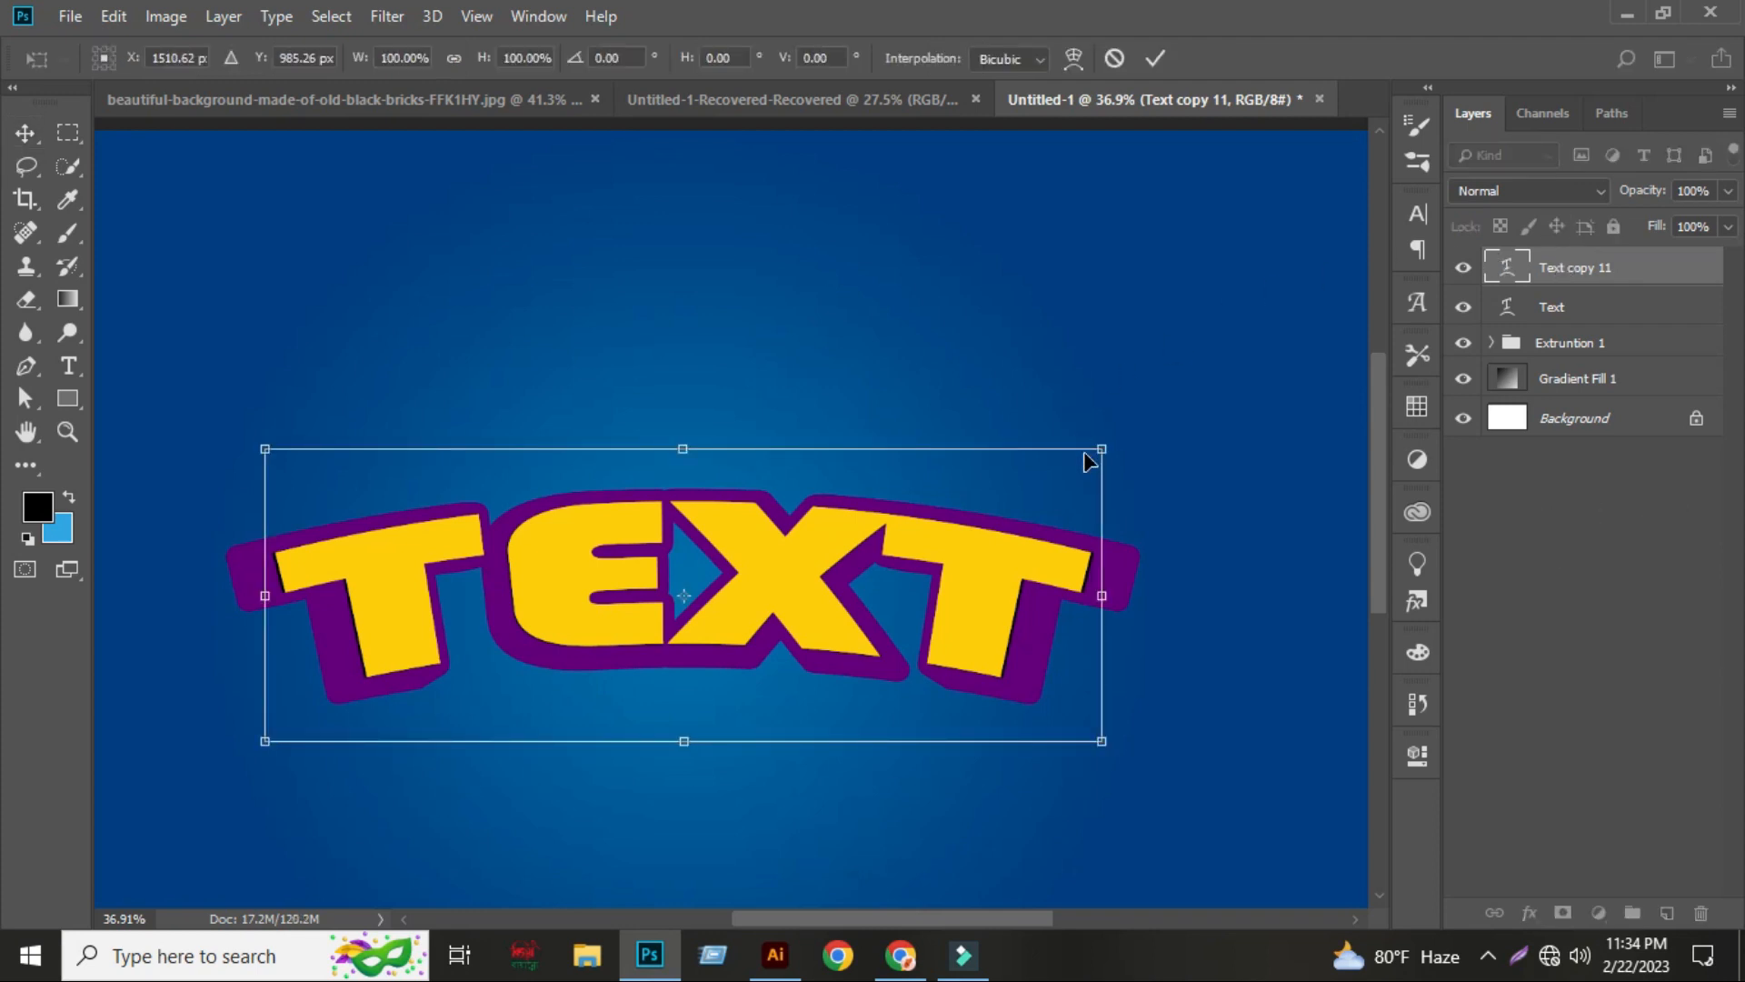
key("Up")
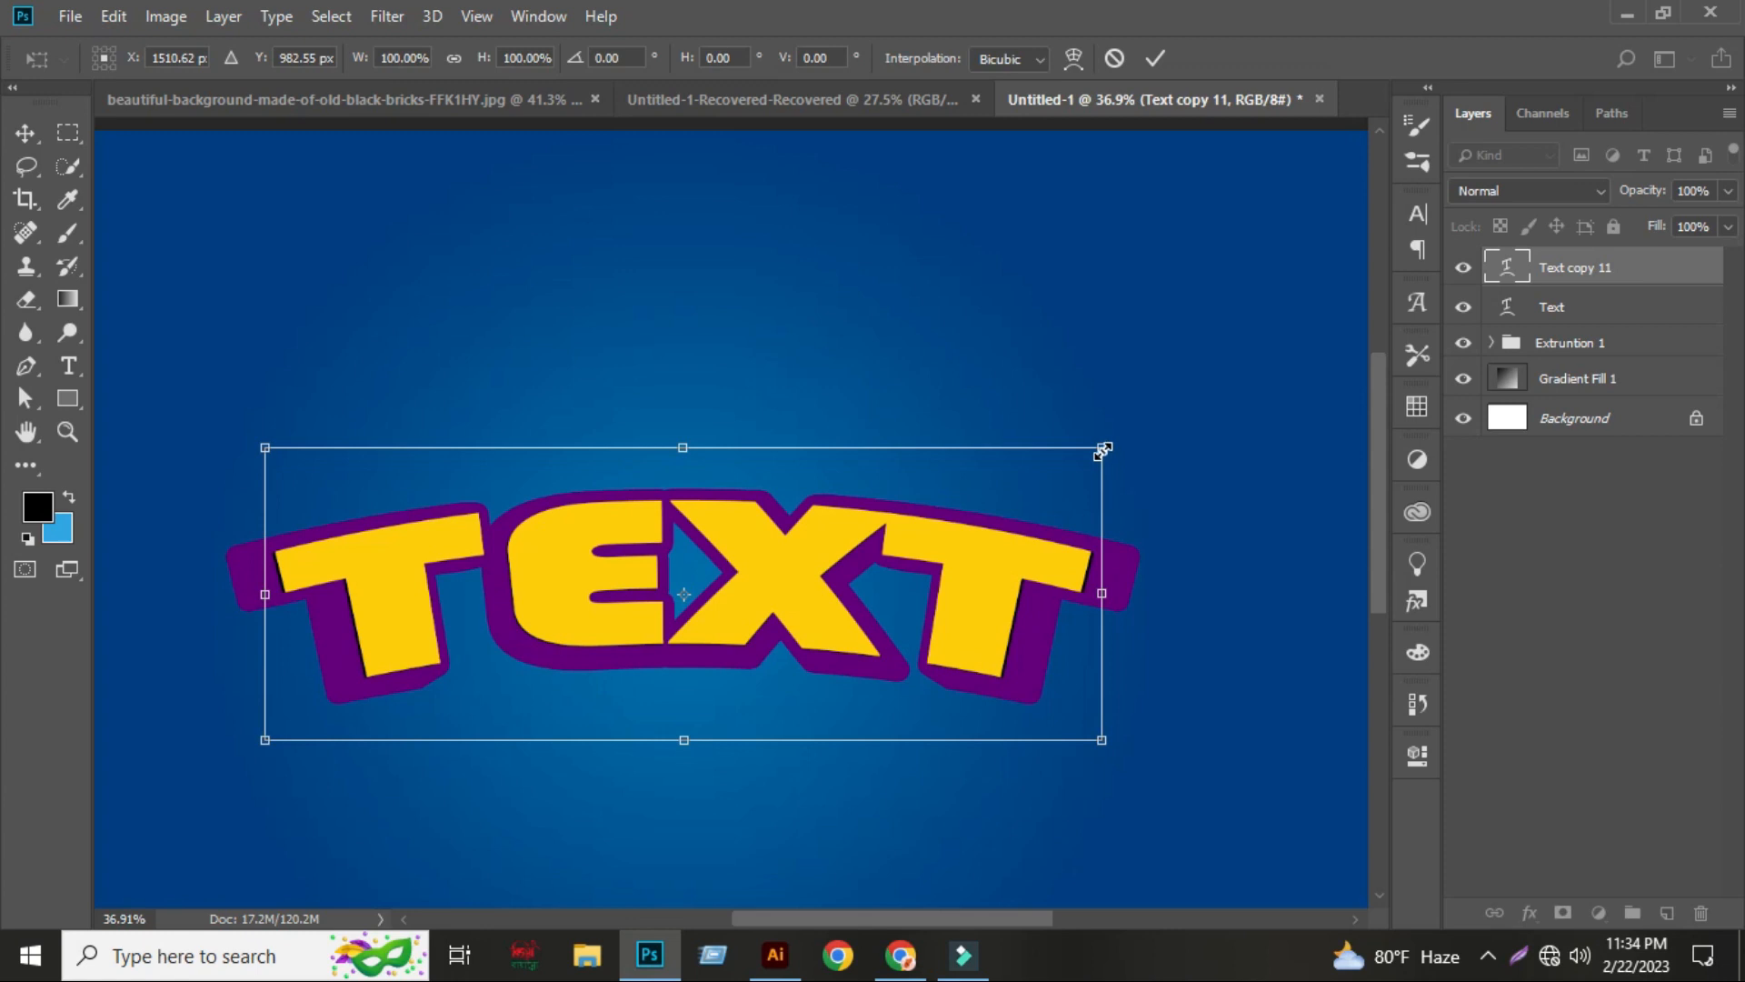
left_click(1102, 452)
left_click_drag(1102, 452, 1099, 455)
key("Return")
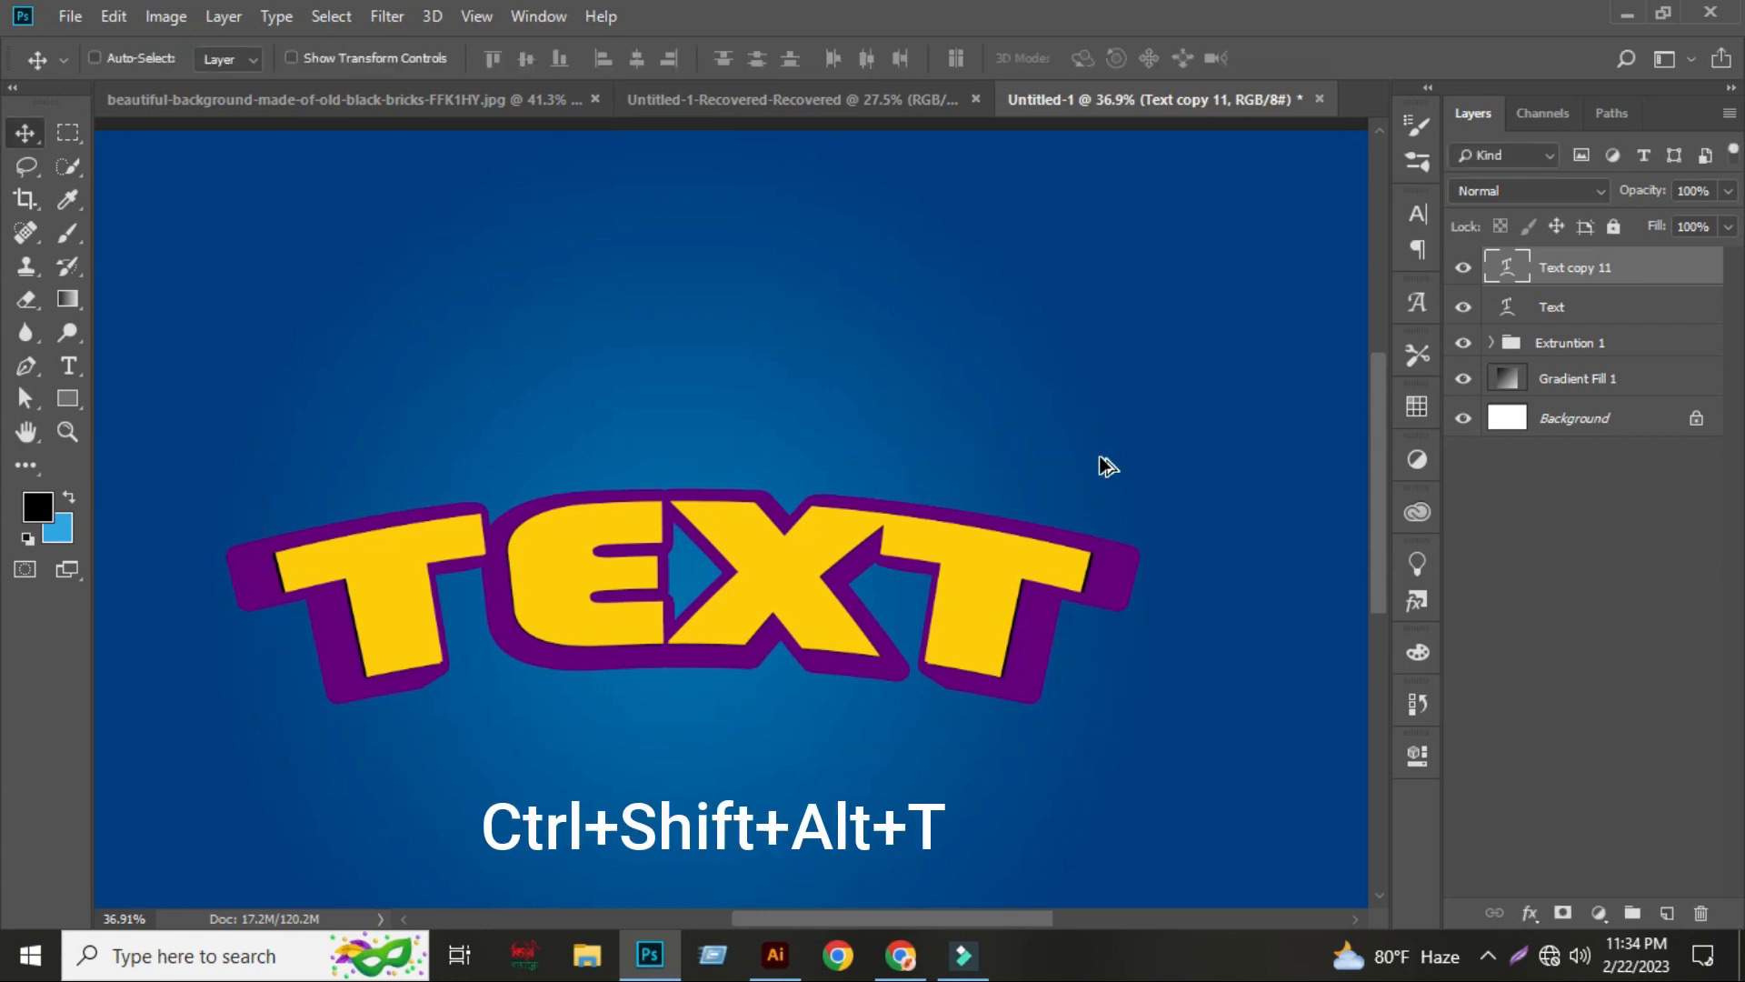
- Repeat the last transform on nine successive new copies of the yellow text, up to Text copy 20
key("ctrl+shift+alt+t")
key("ctrl+shift+alt+t")
key("ctrl+shift+alt+t")
key("ctrl+shift+alt+t")
key("ctrl+shift+alt+t")
key("ctrl+shift+alt+t")
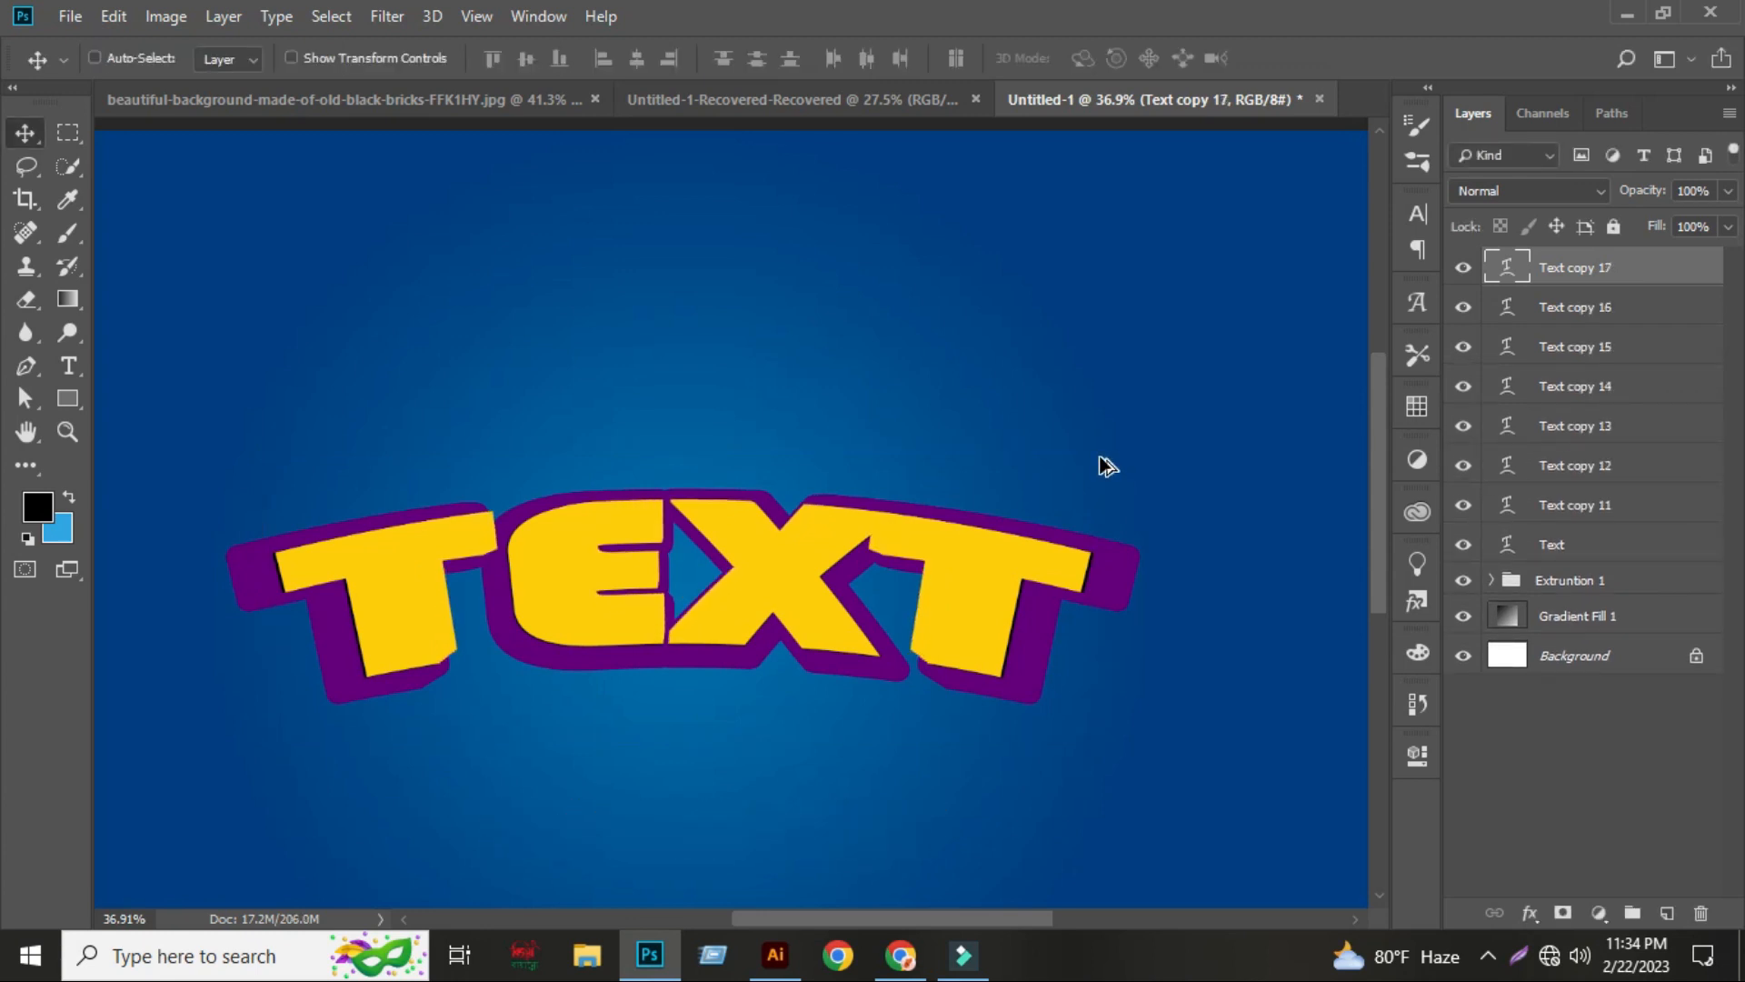
key("ctrl+shift+alt+t")
key("ctrl+shift+alt+t")
key("ctrl+shift+alt+t")
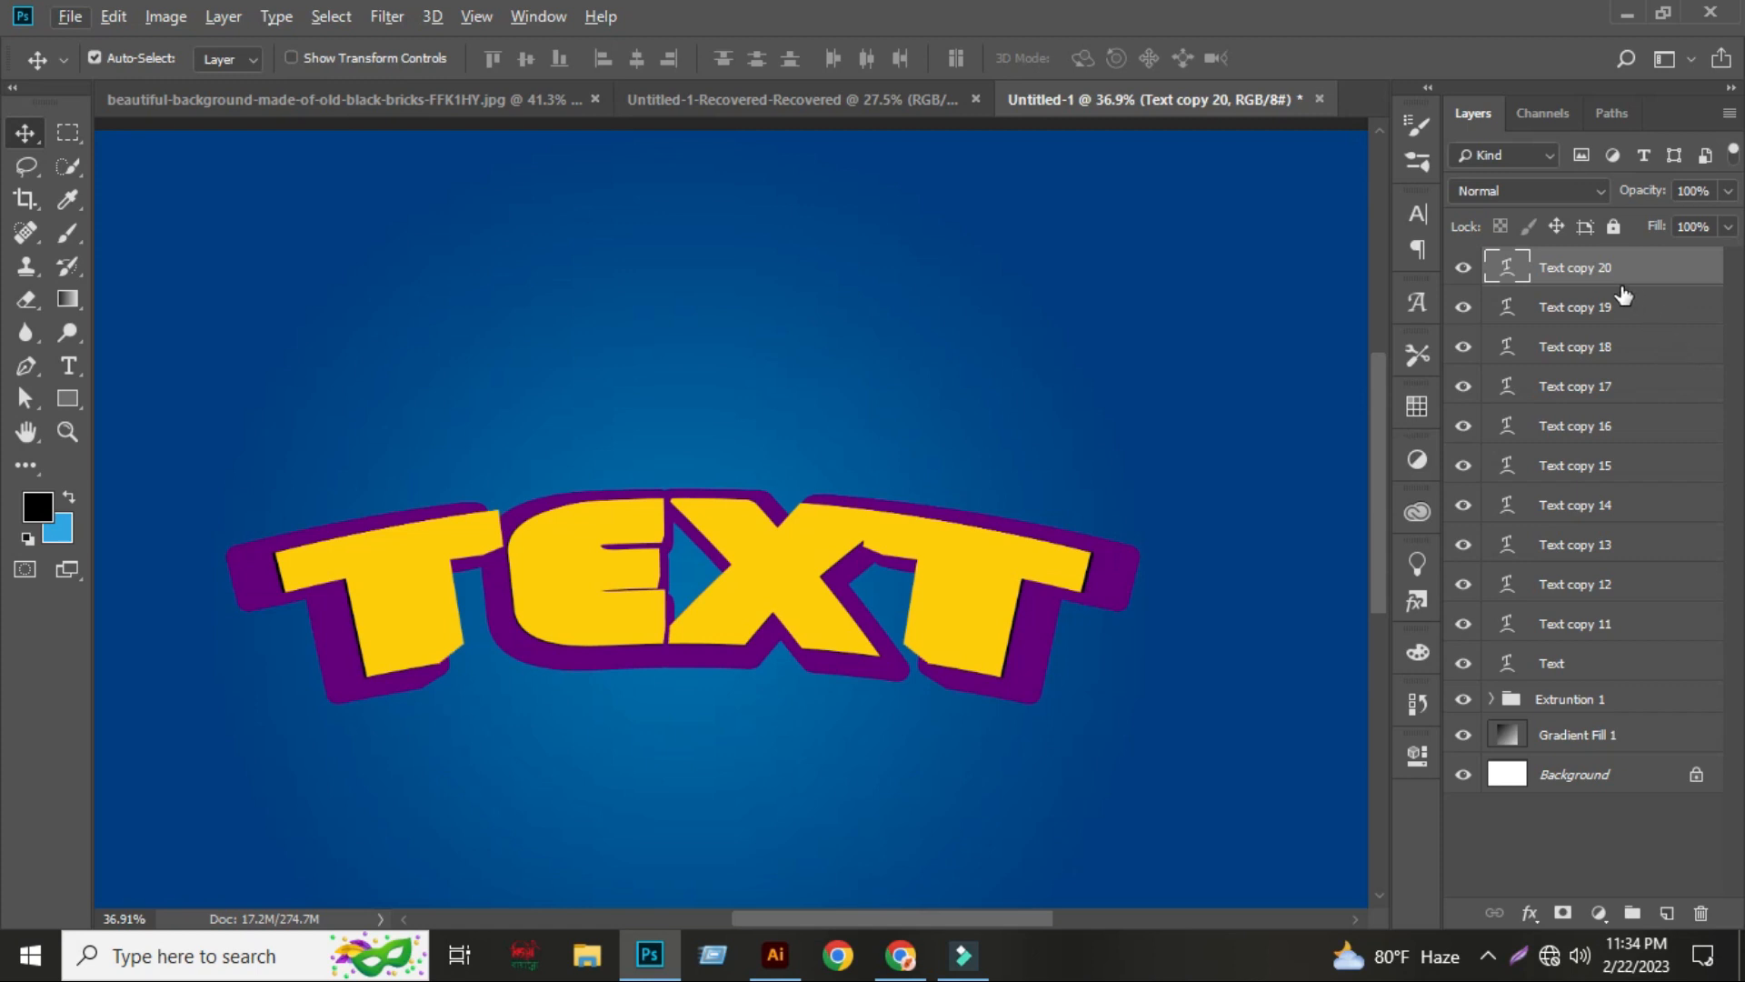
- Group the yellow text layers from Text copy 19 down to Text, leaving Text copy 20 outside the group
left_click(1593, 296)
left_click(1547, 665, "shift")
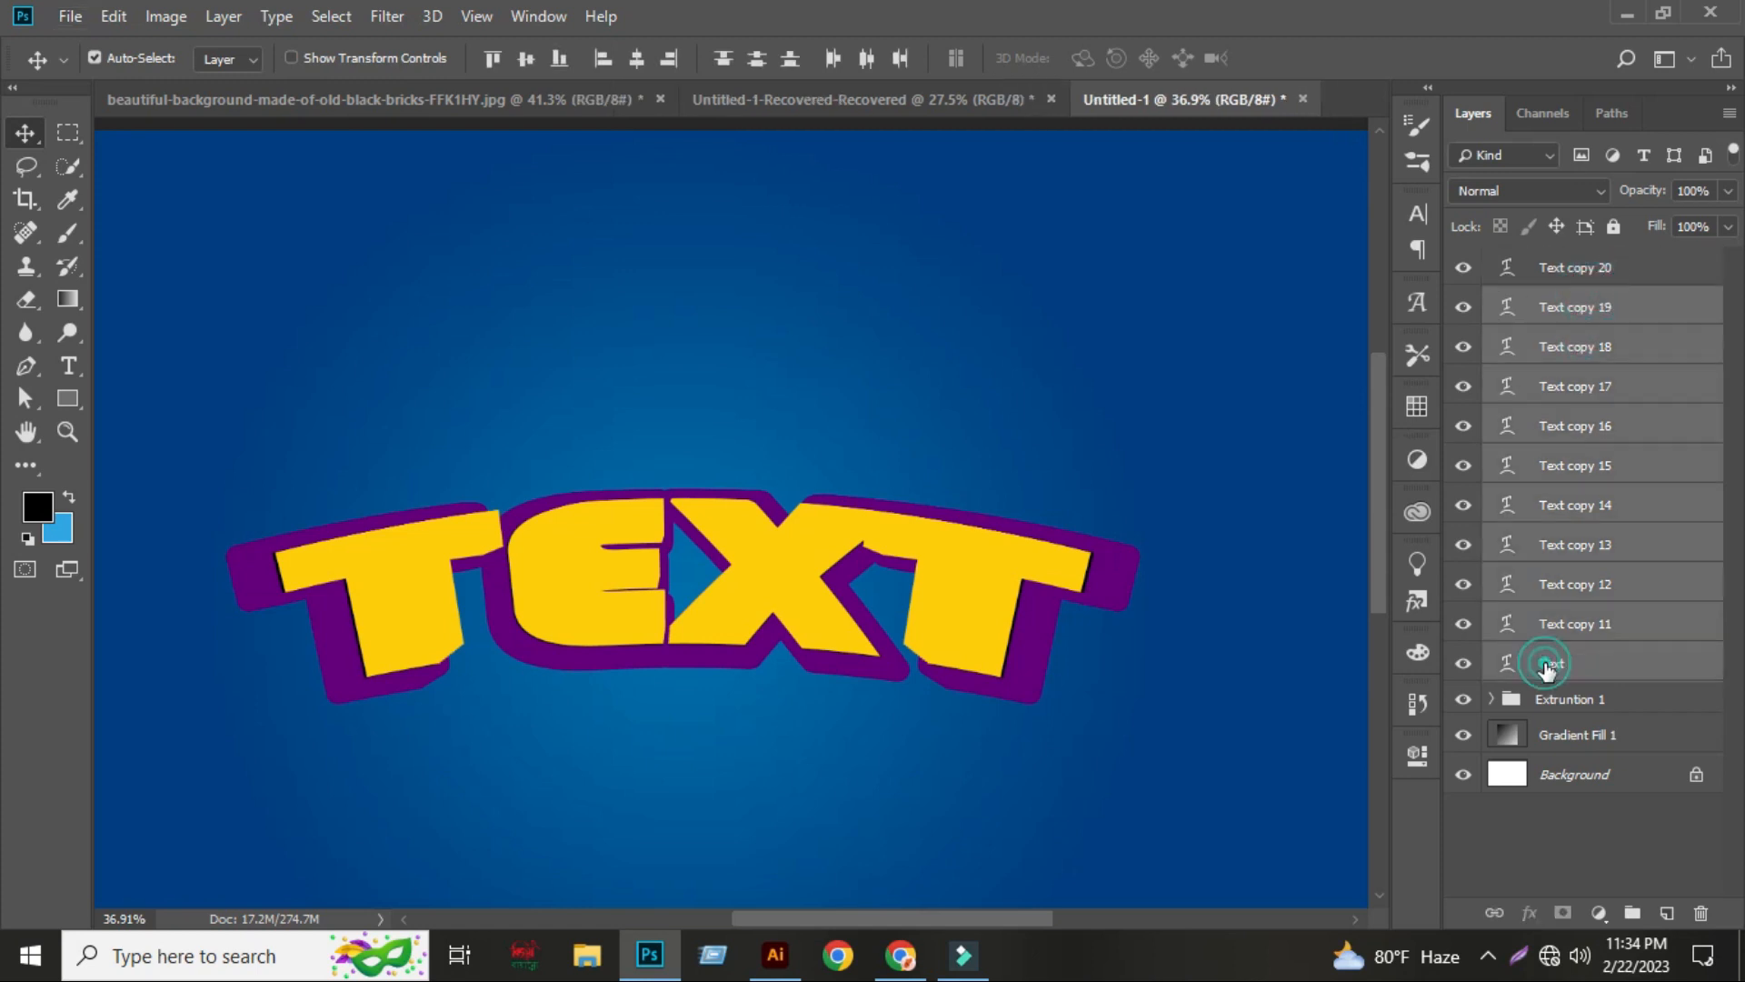
left_click(1632, 912)
- Add a Gradient Overlay to the Text copy 20 layer and set the gradient's first colour stop to bright yellow (fcff00)
left_click(1508, 272)
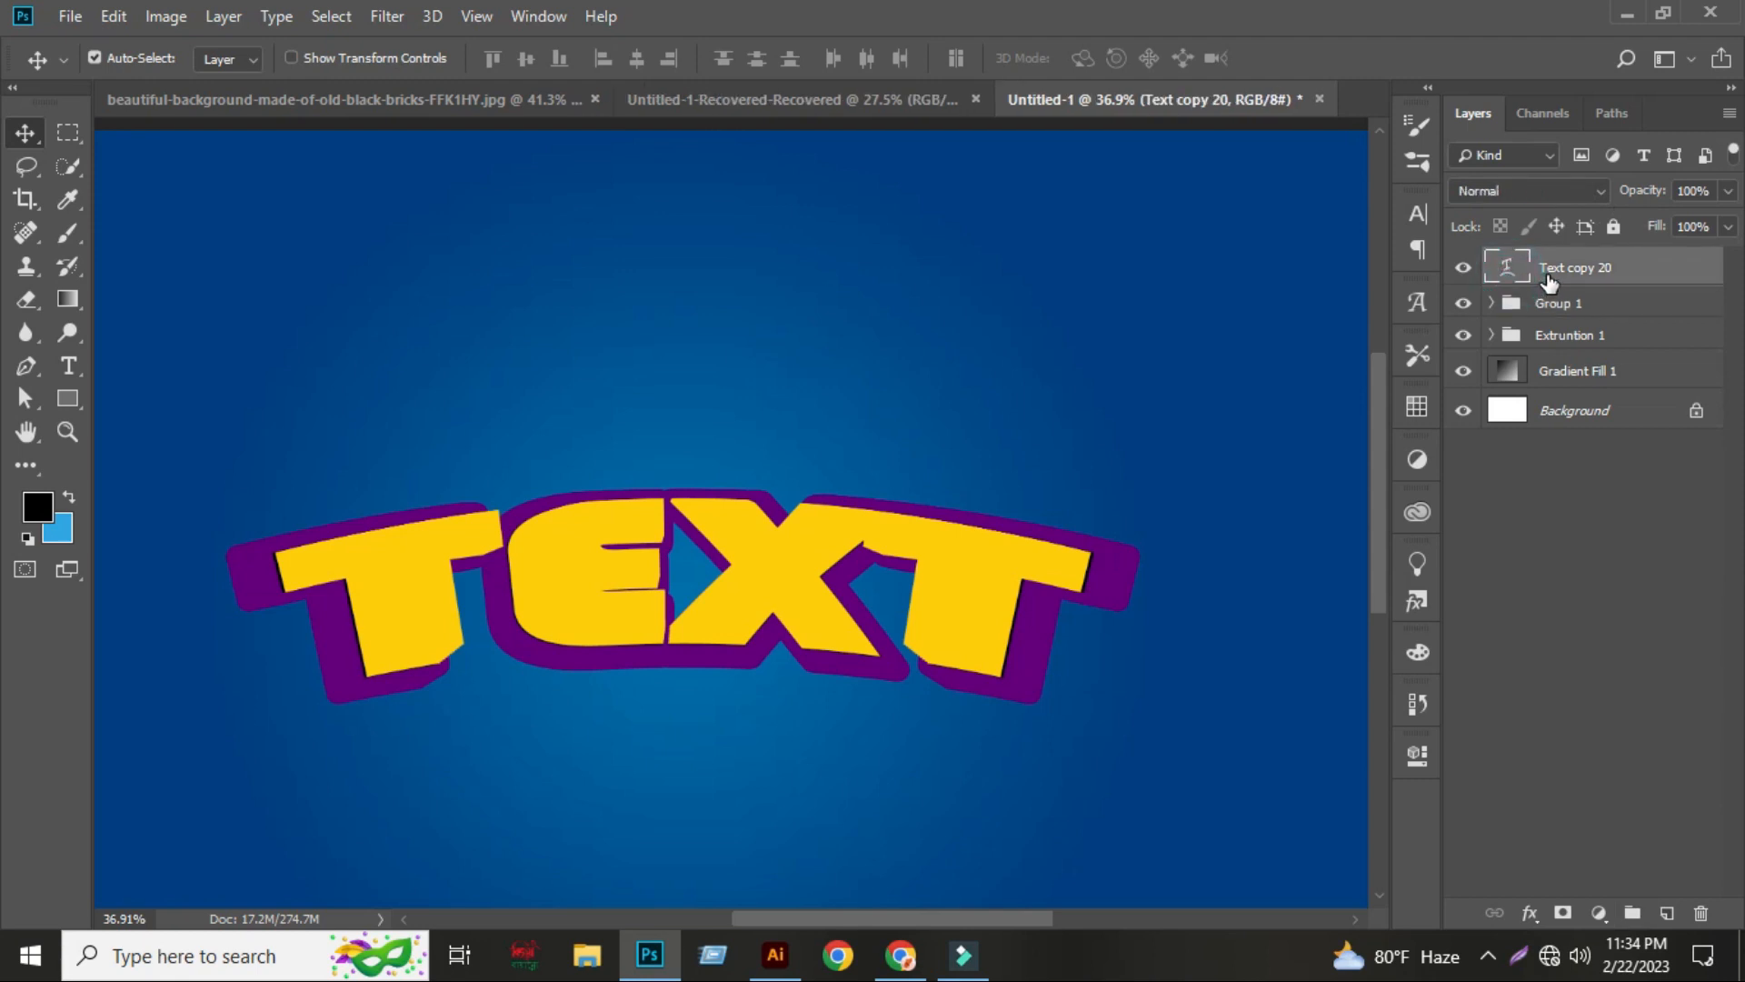
left_click(1530, 912)
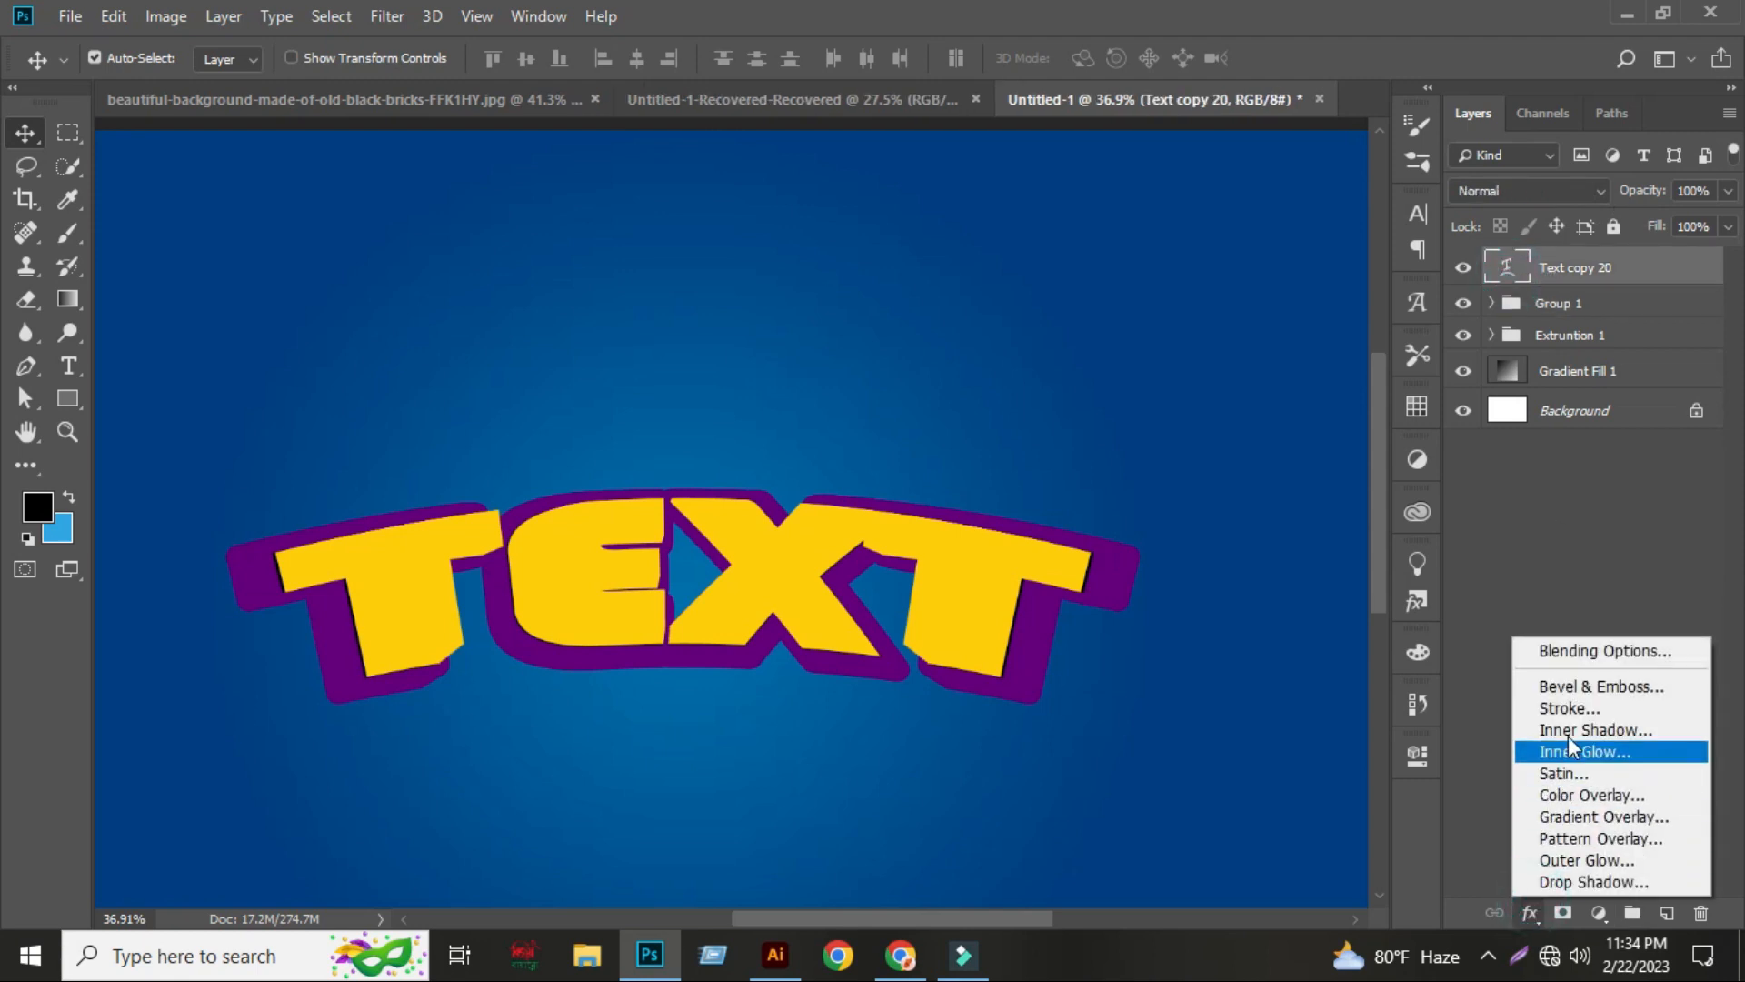
left_click(1600, 817)
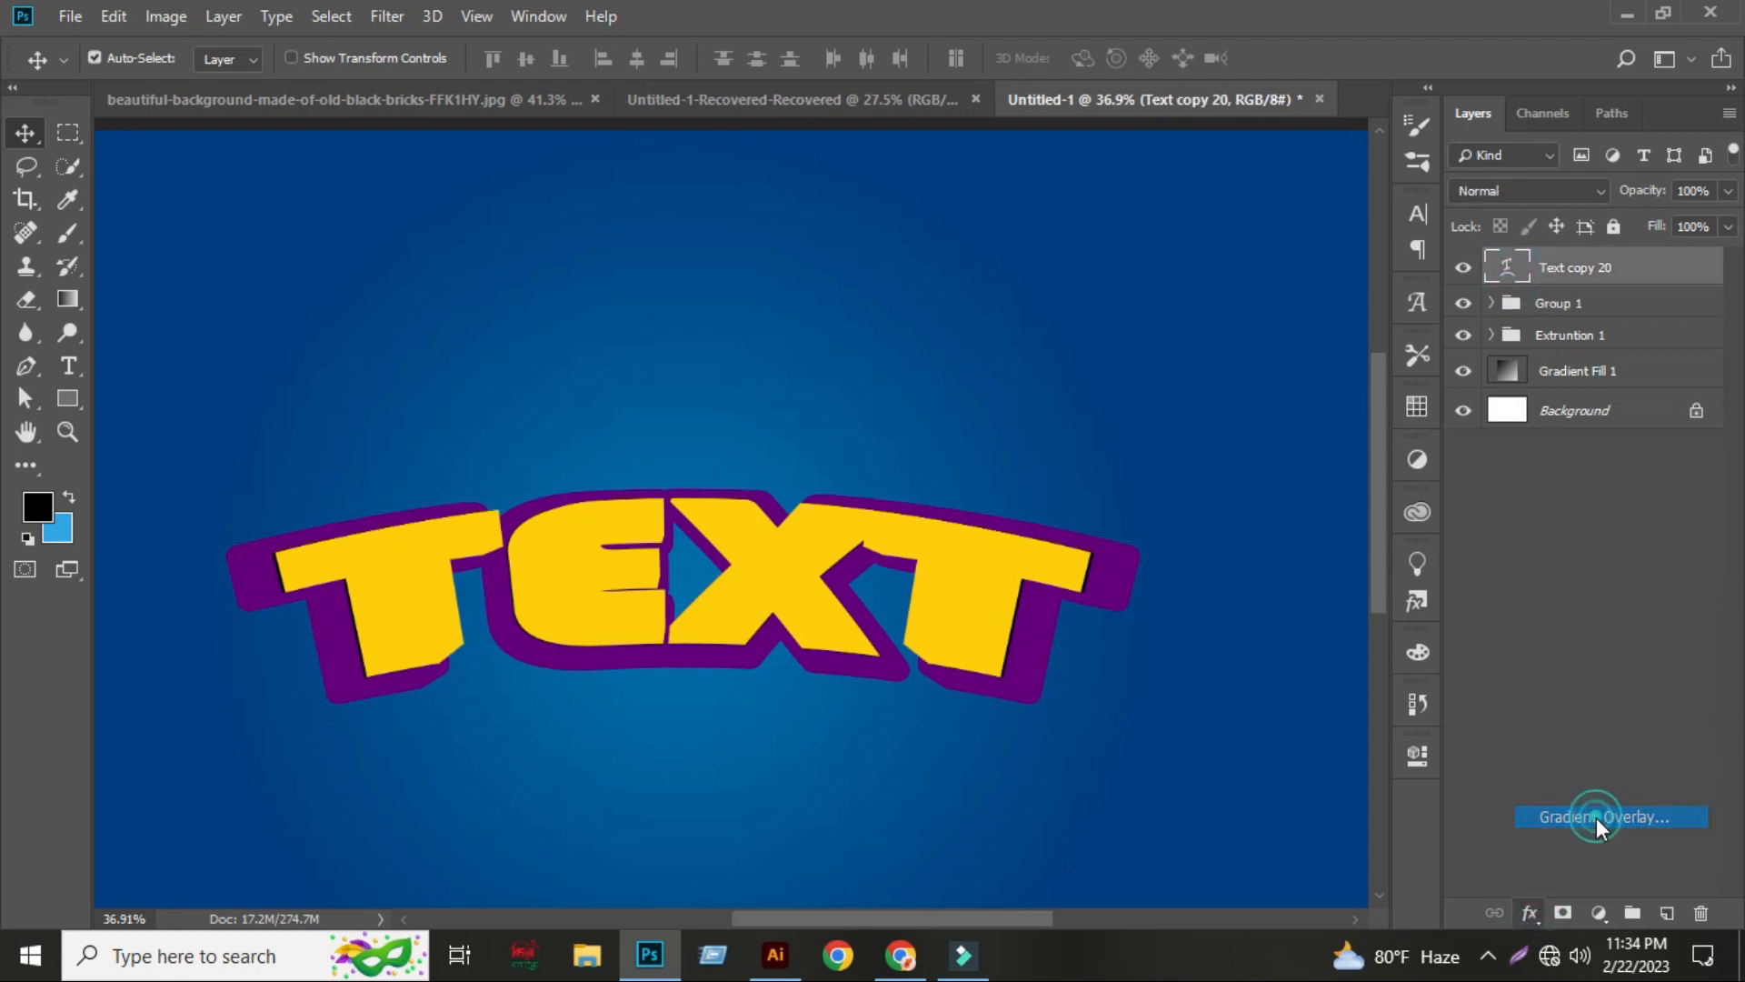
left_click_drag(929, 342, 1231, 200)
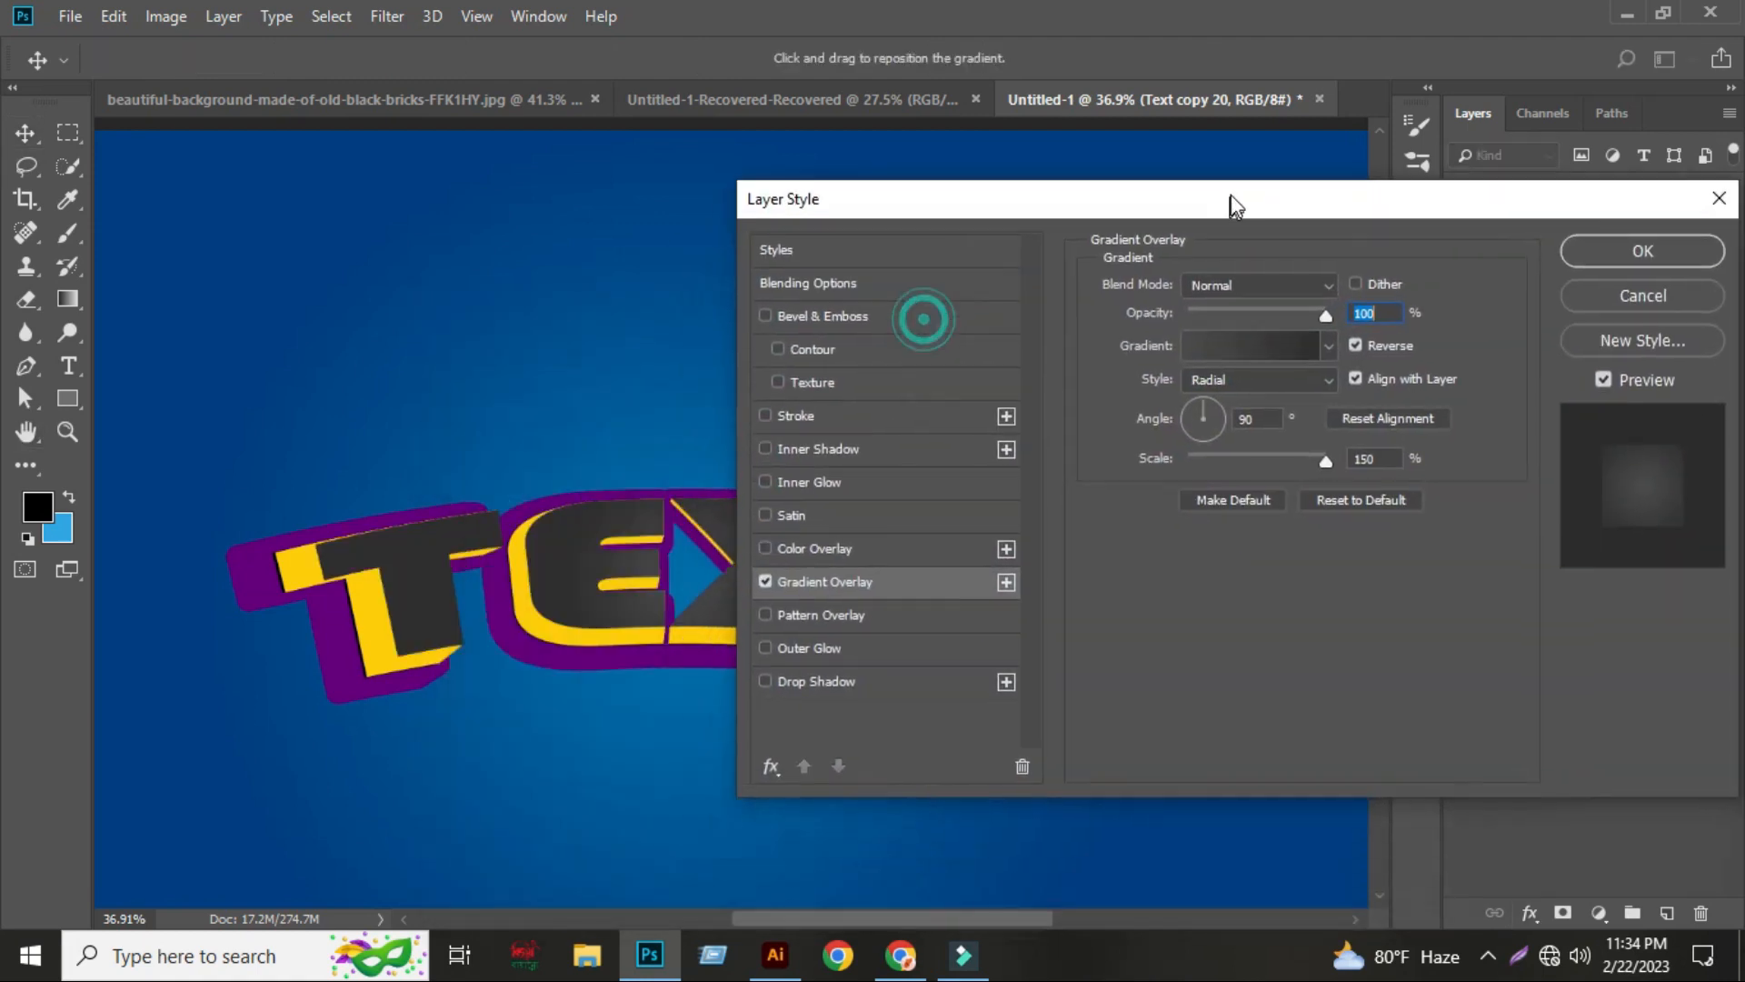
left_click(1224, 341)
left_click(869, 694)
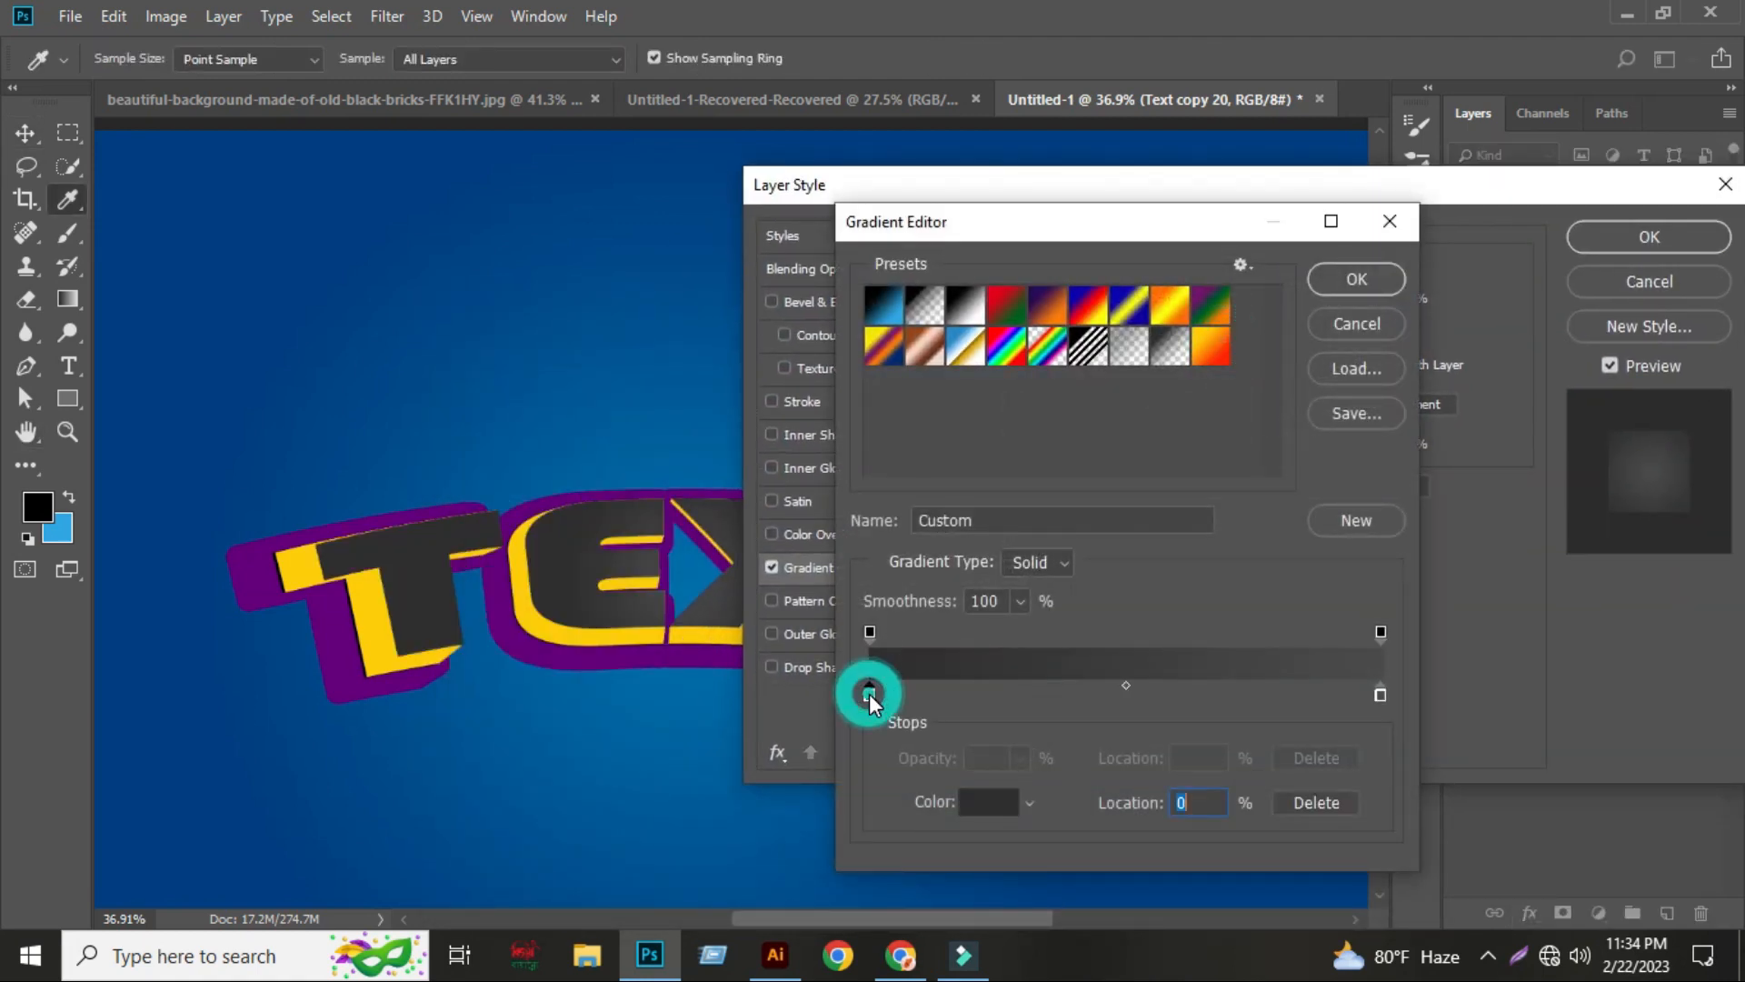
left_click(988, 802)
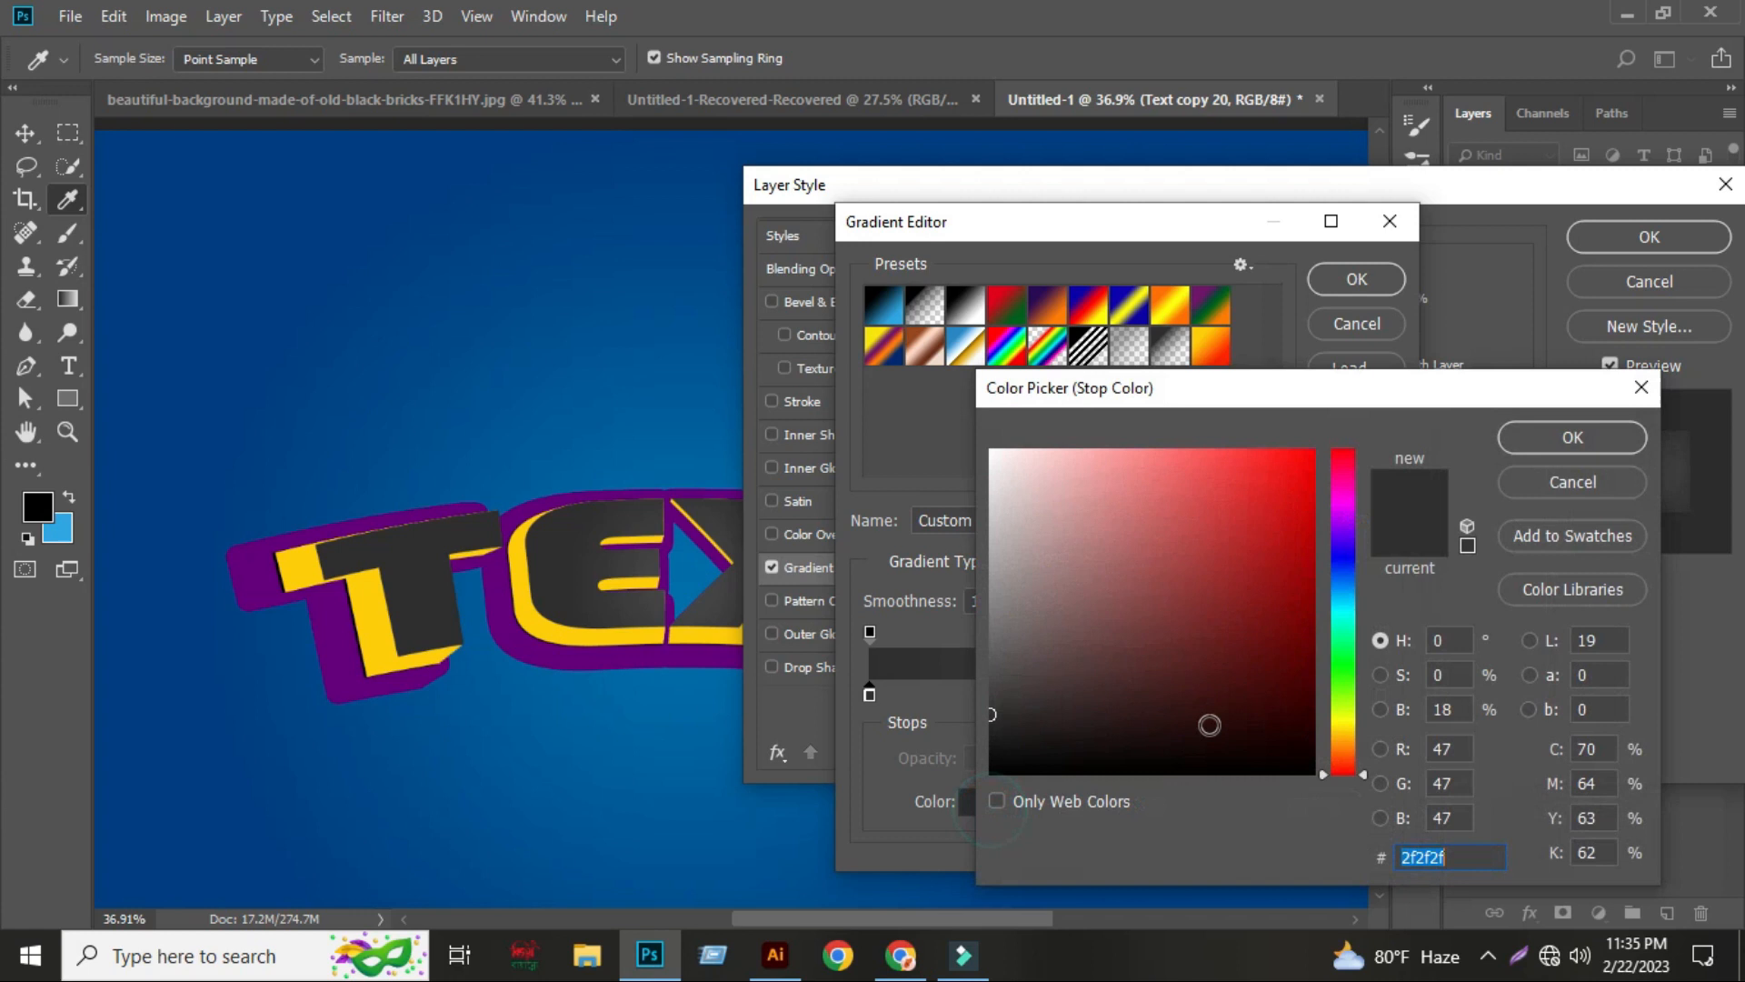
left_click(1347, 720)
left_click_drag(1284, 512, 1327, 443)
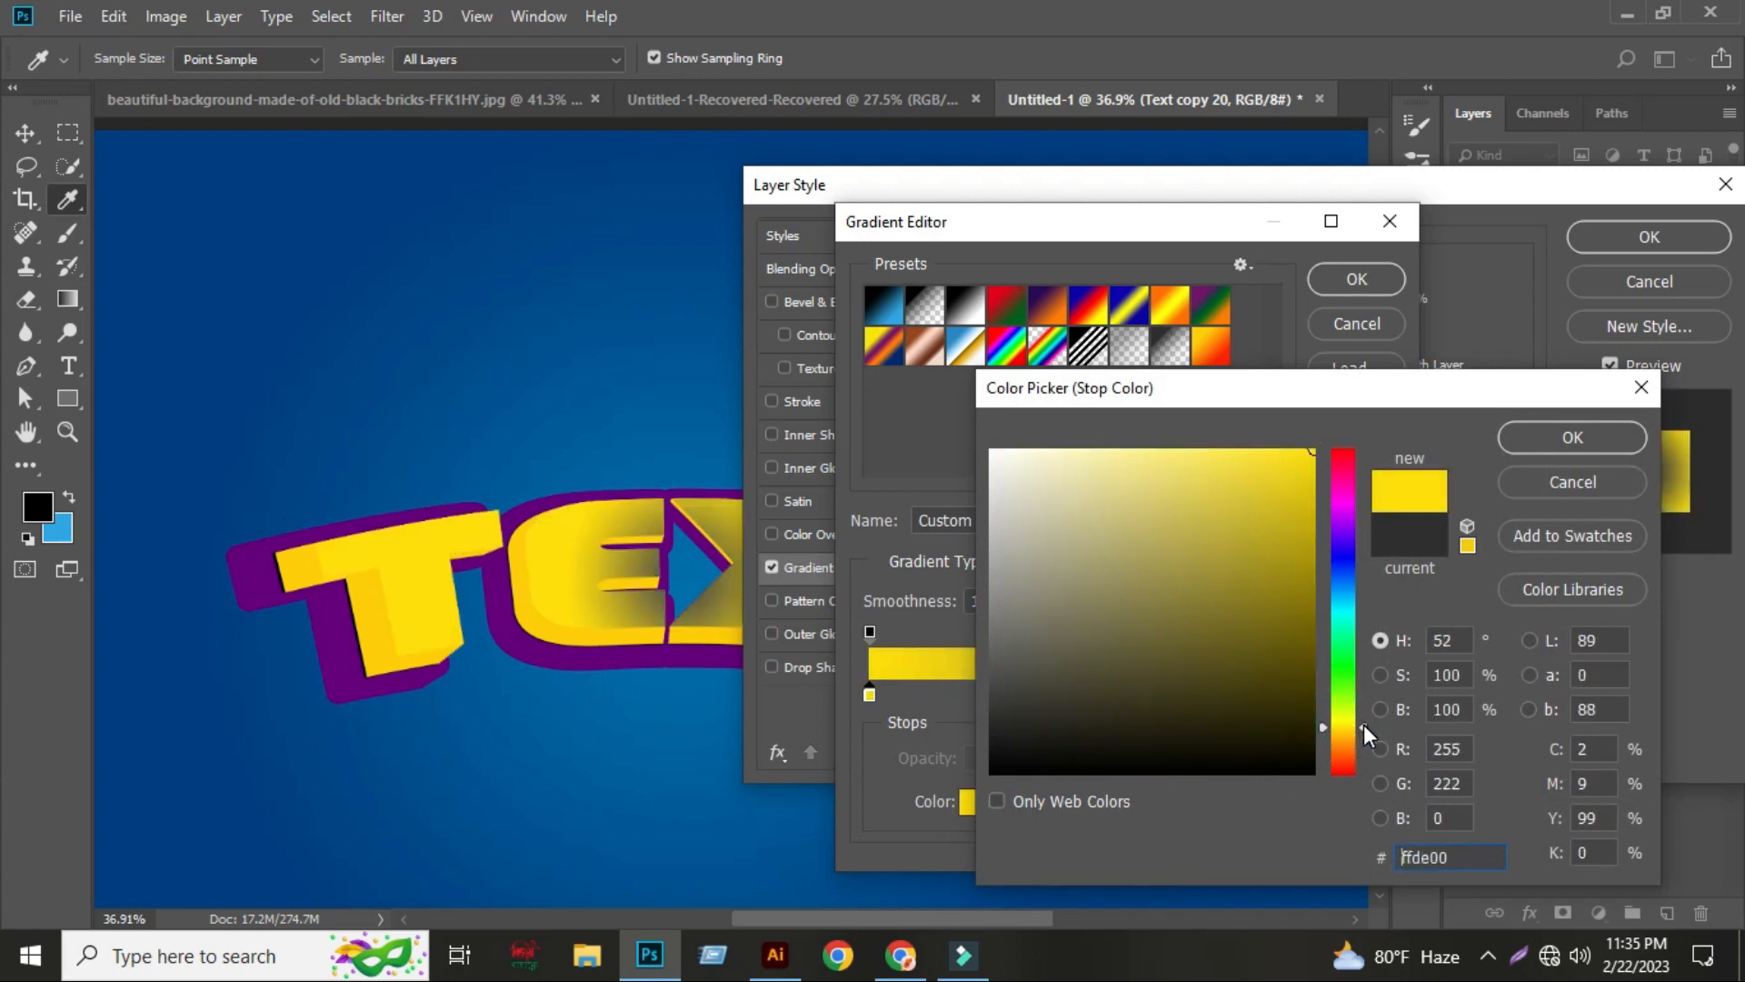
left_click_drag(1363, 723, 1364, 718)
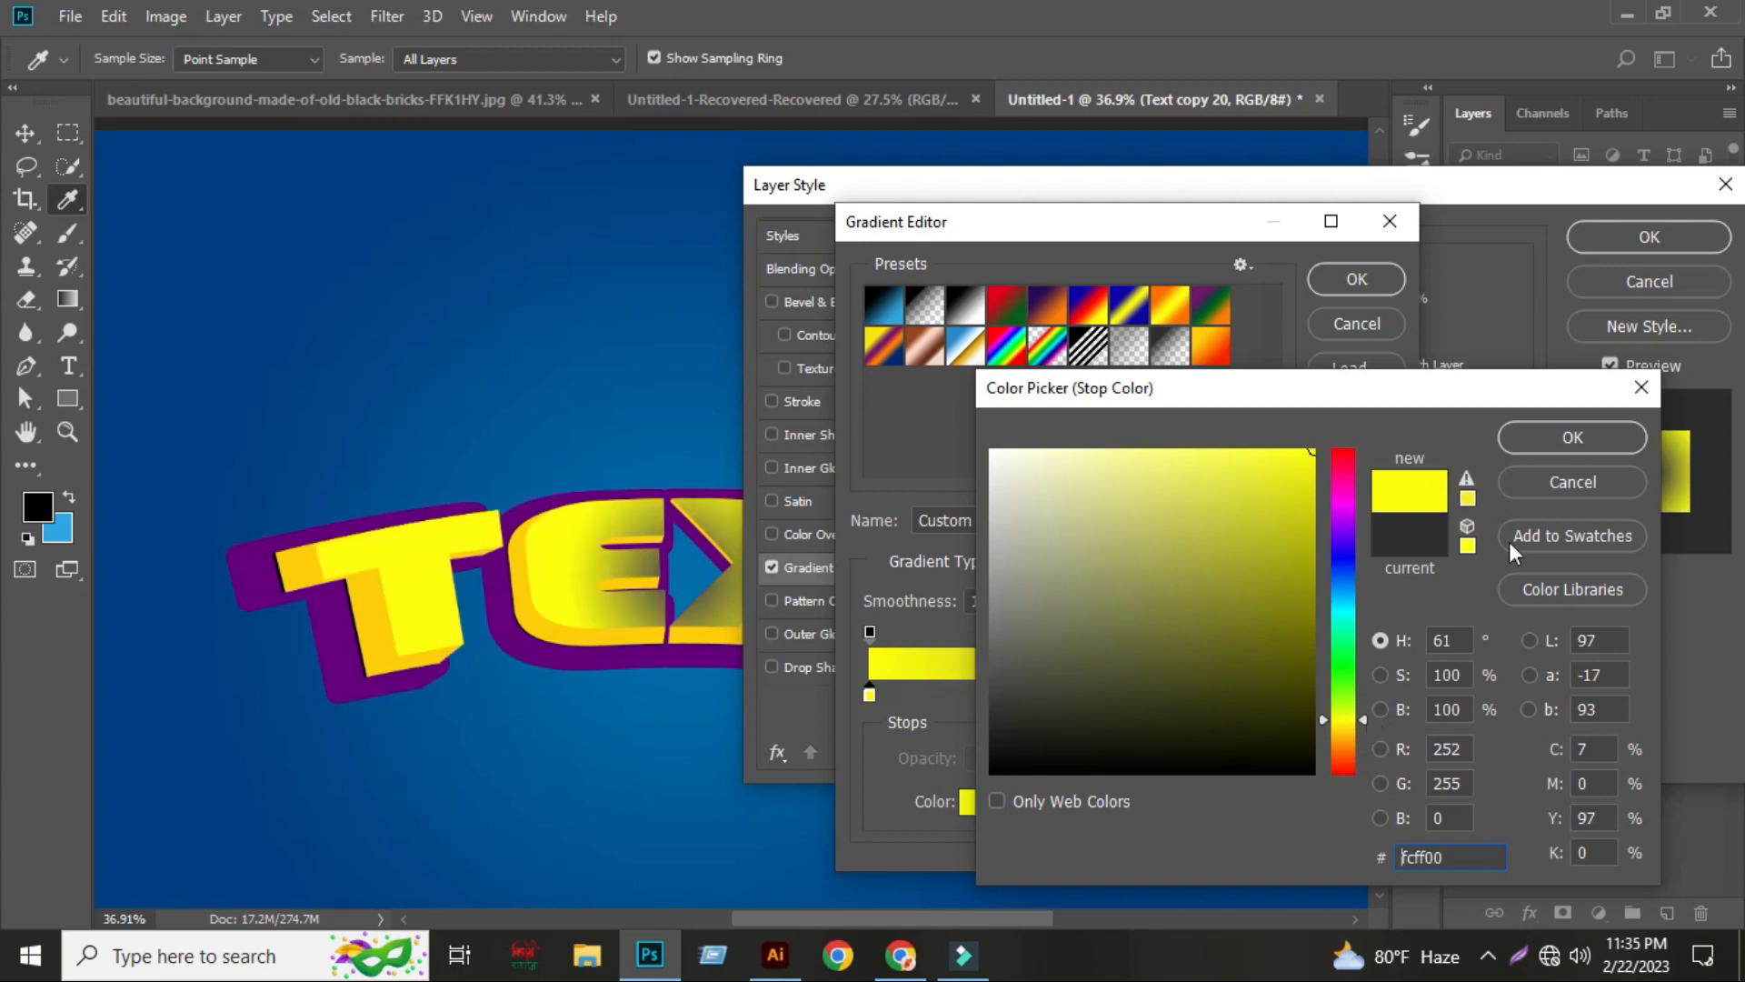
left_click(1556, 434)
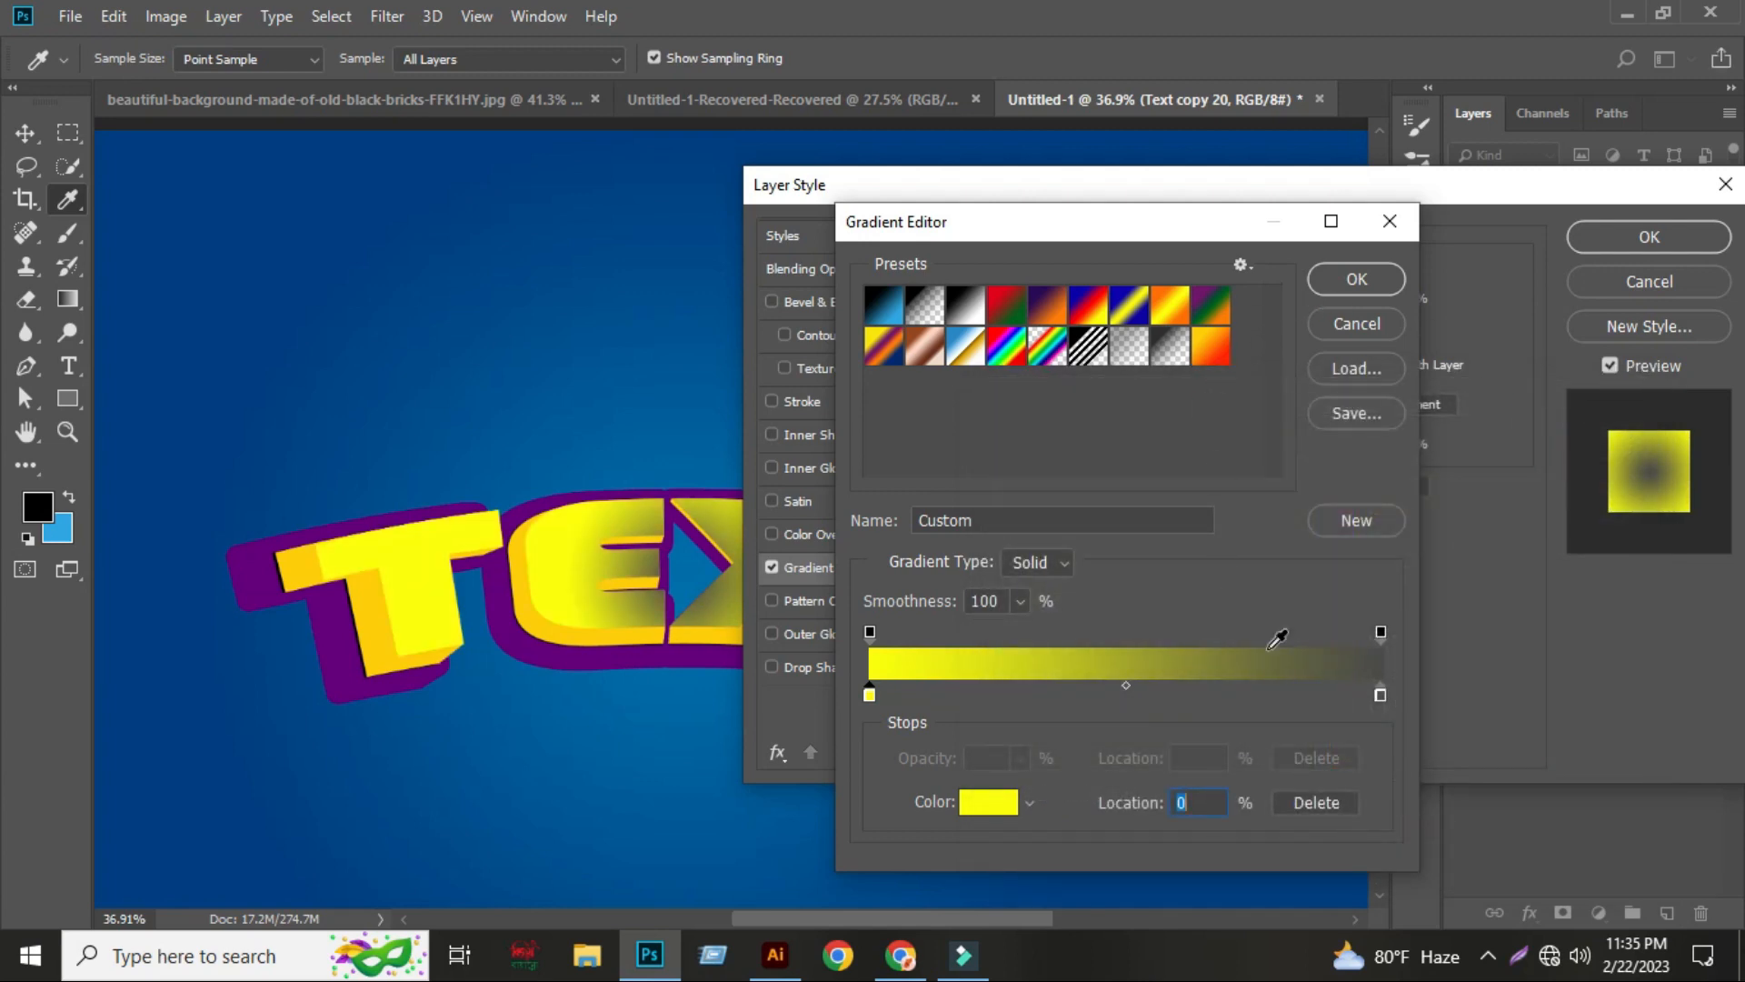
- Set the gradient's end colour stop at location 100% to orange and accept the edited gradient
left_click(1379, 695)
left_click(993, 798)
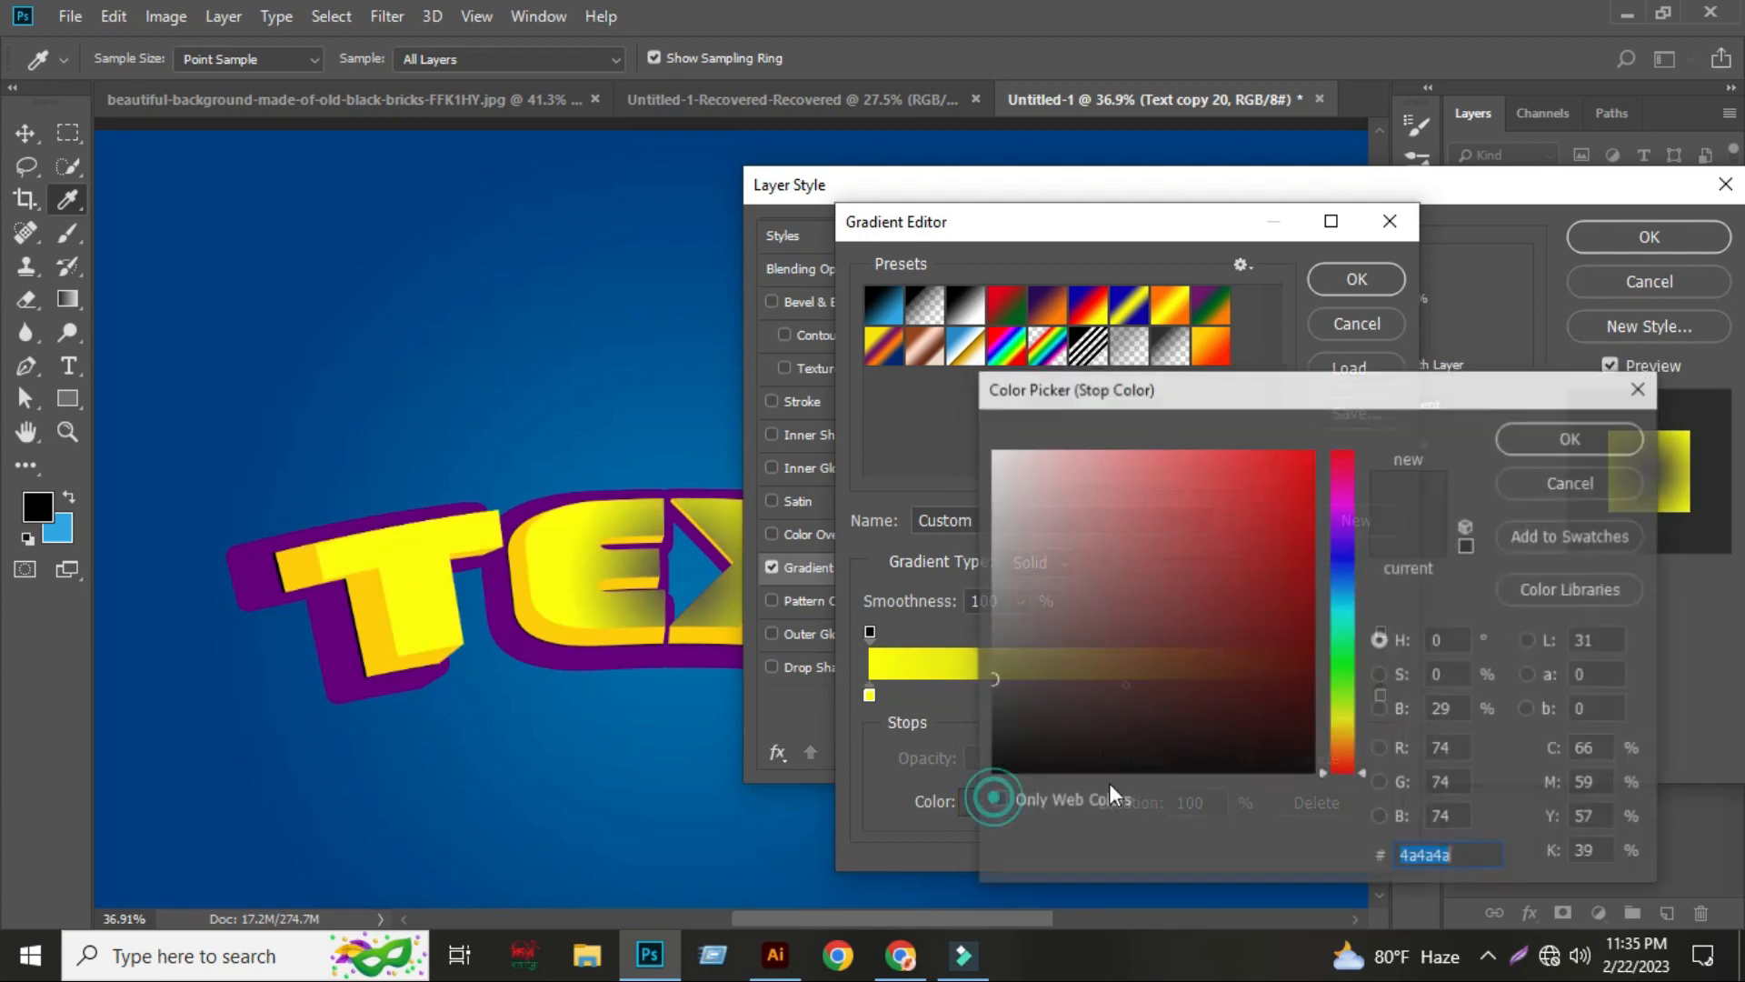
left_click(1346, 727)
left_click(1303, 477)
left_click(1312, 460)
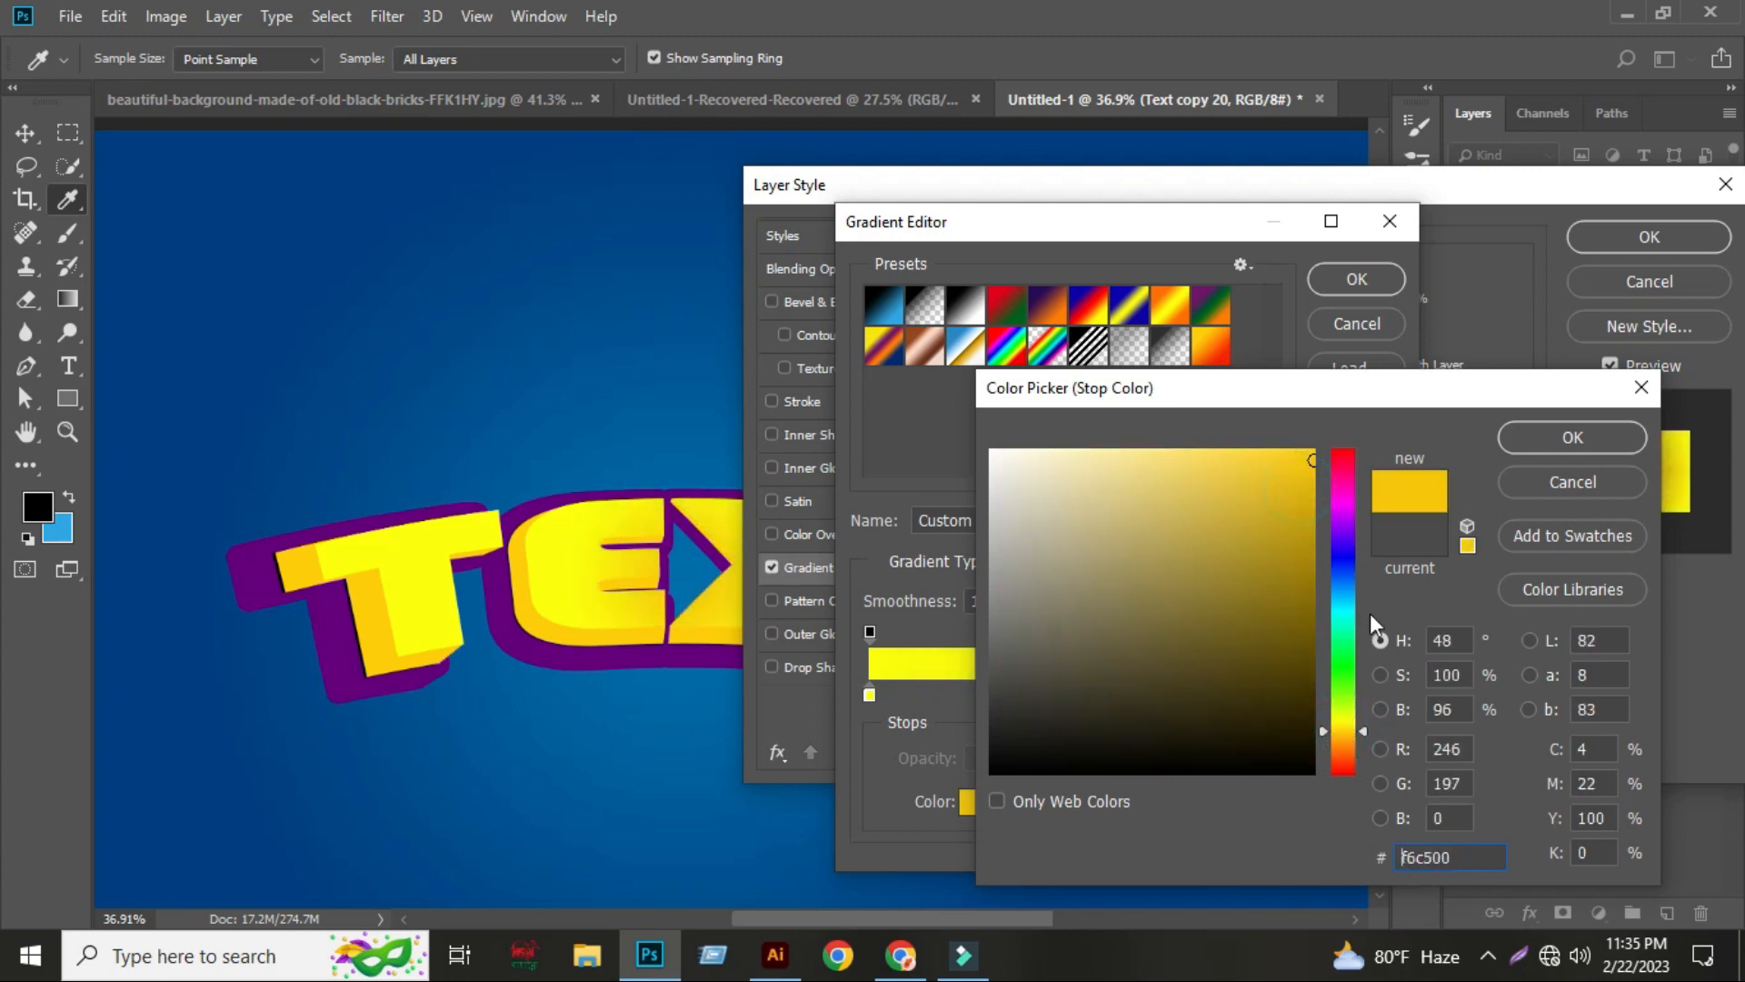
left_click_drag(1364, 736, 1362, 741)
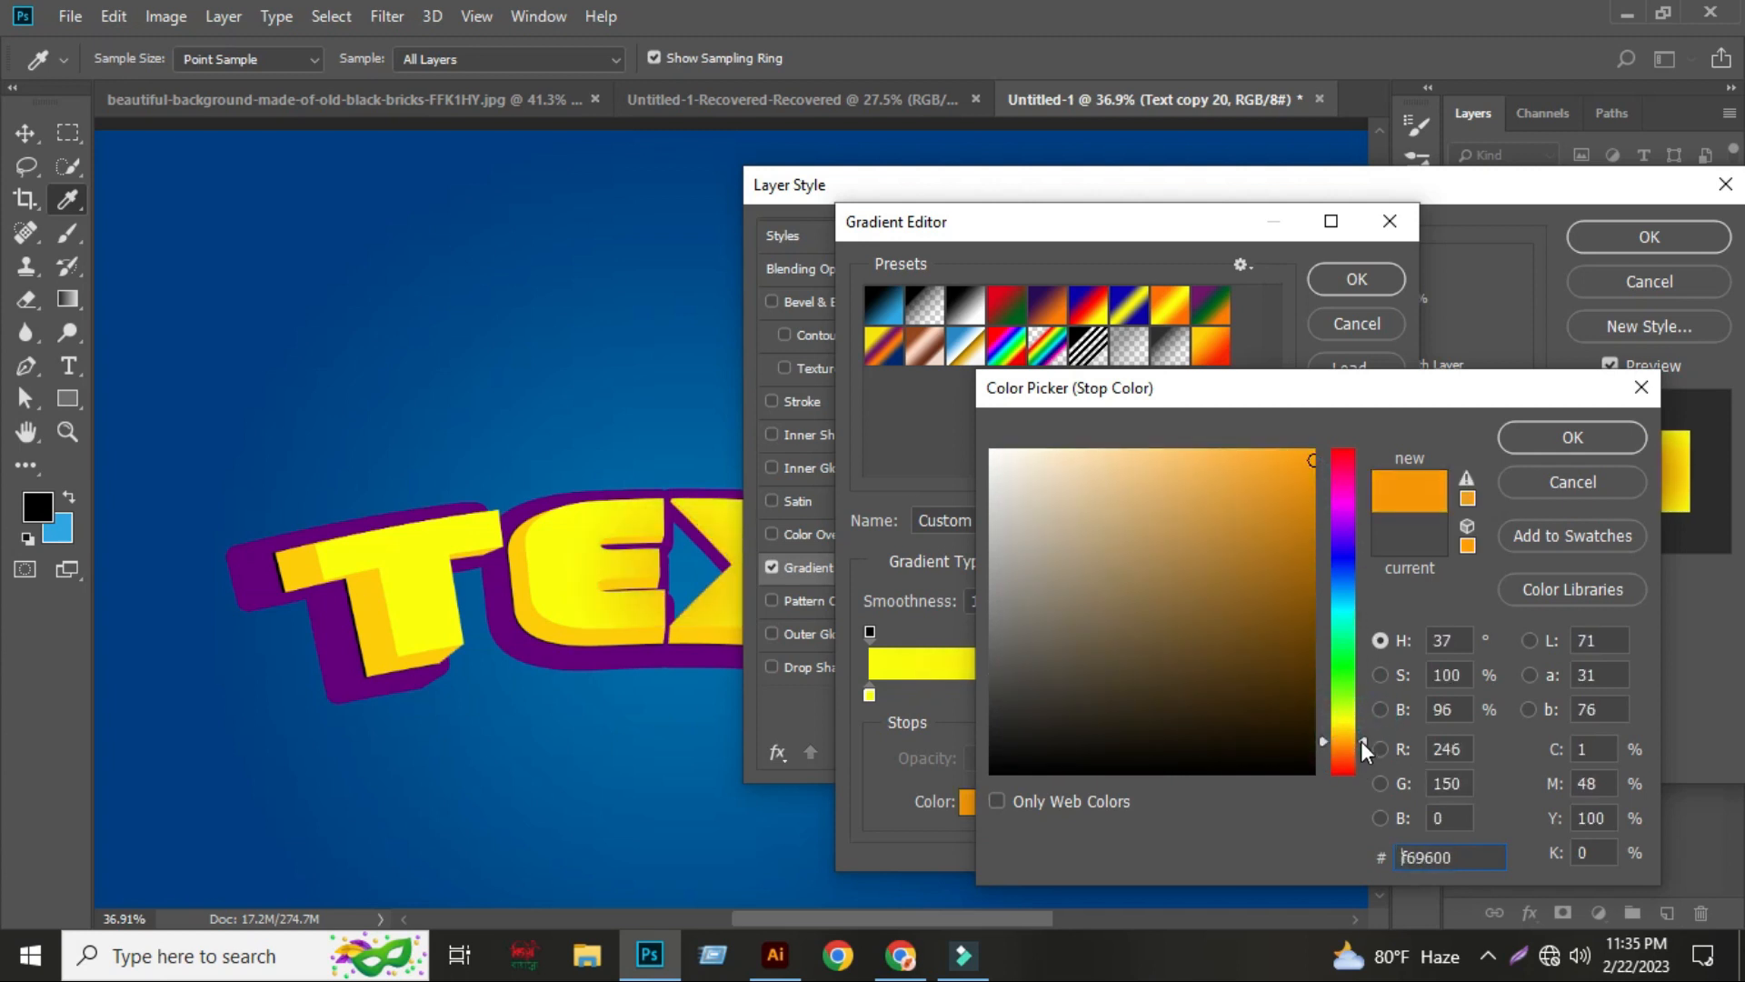
left_click(1313, 445)
left_click(1314, 449)
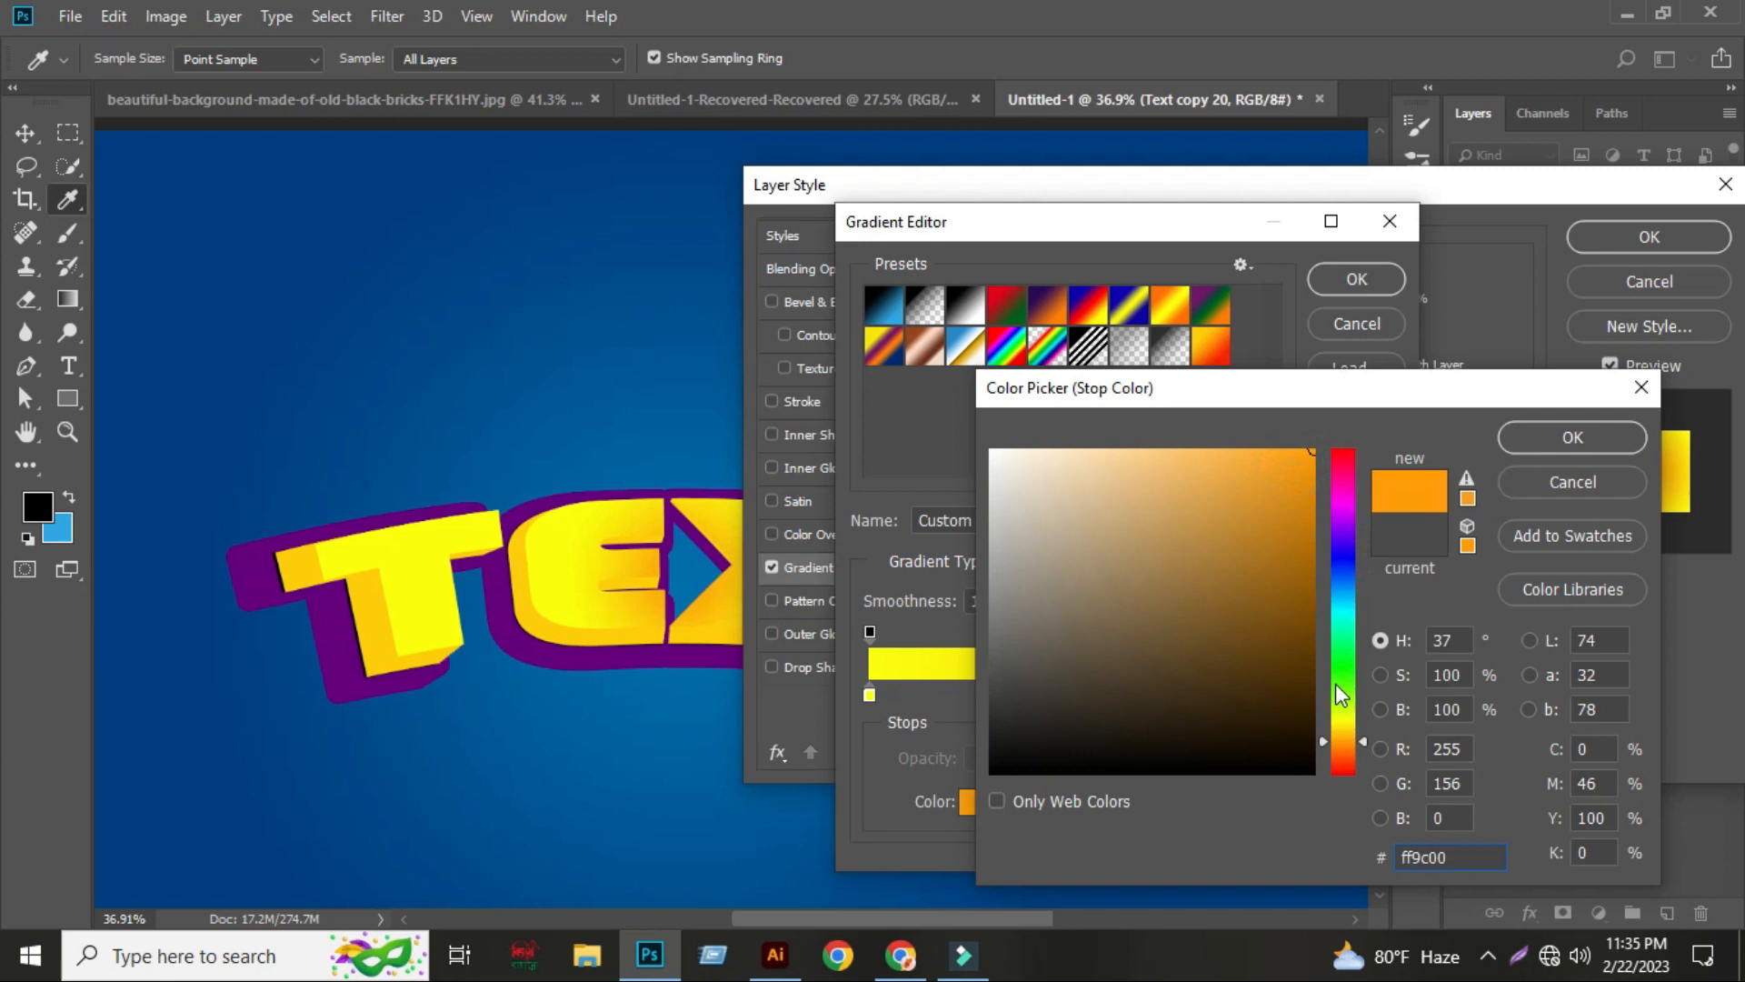
left_click(1360, 743)
left_click(1609, 439)
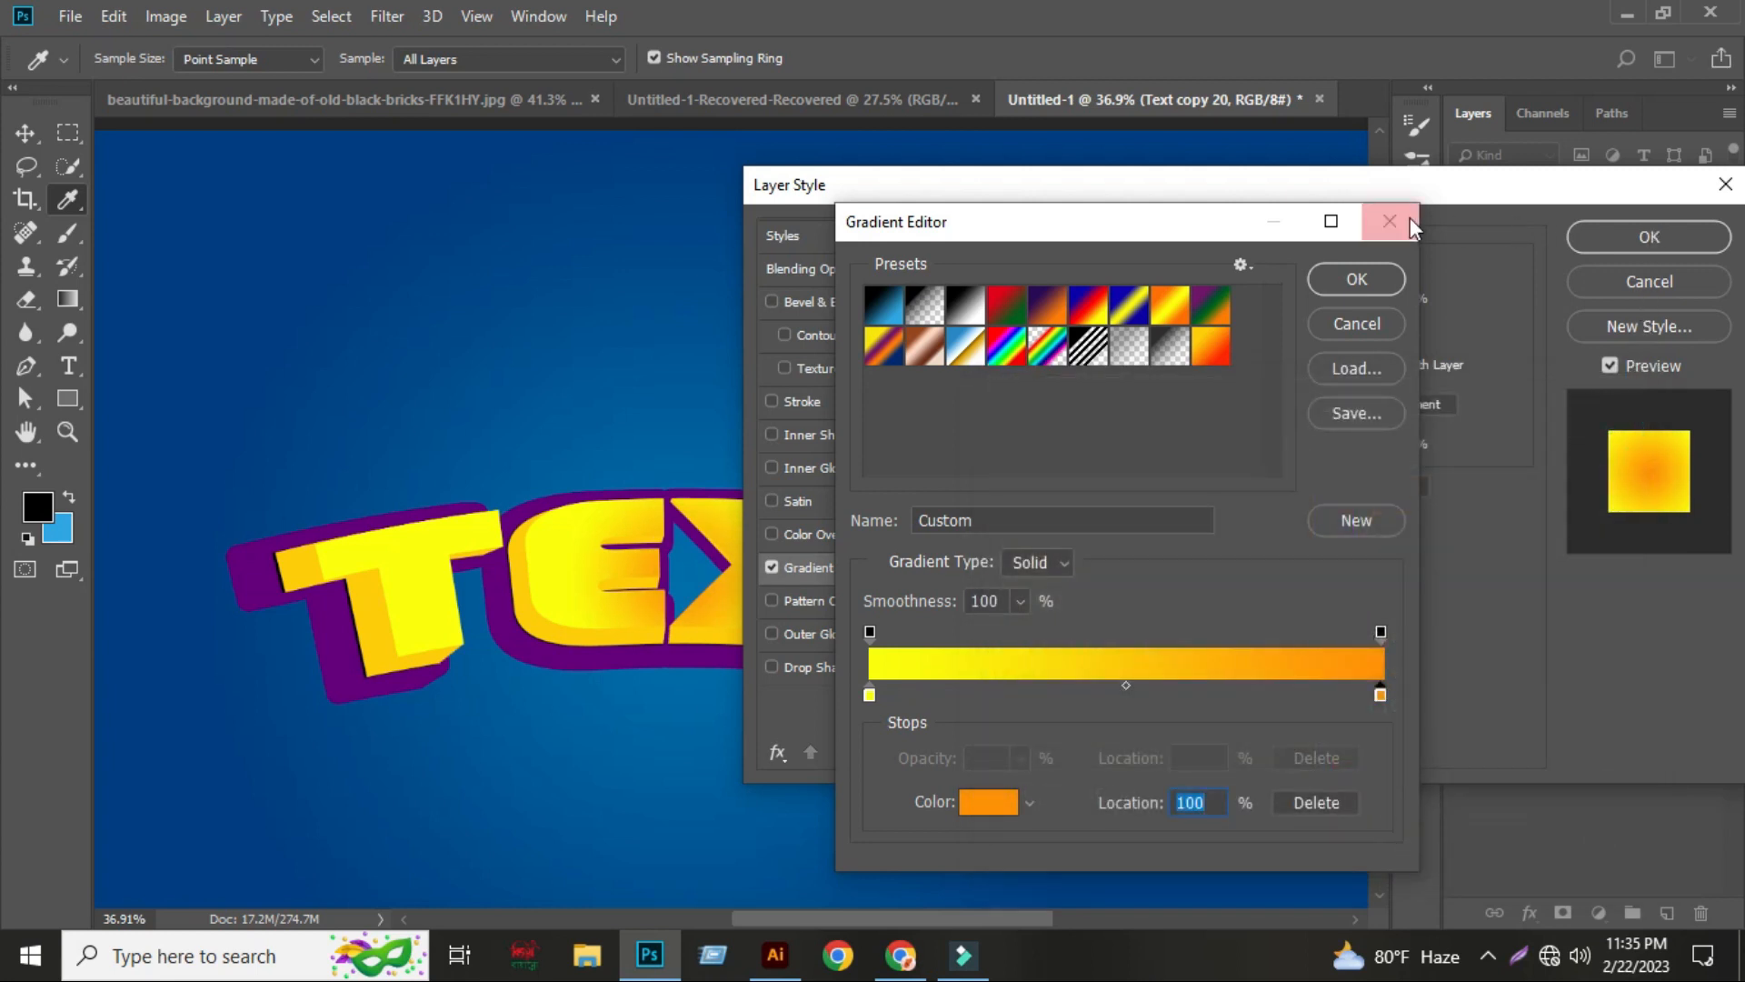
left_click(1356, 282)
- Set the gradient overlay's style to Linear and apply the layer style
left_click(1247, 365)
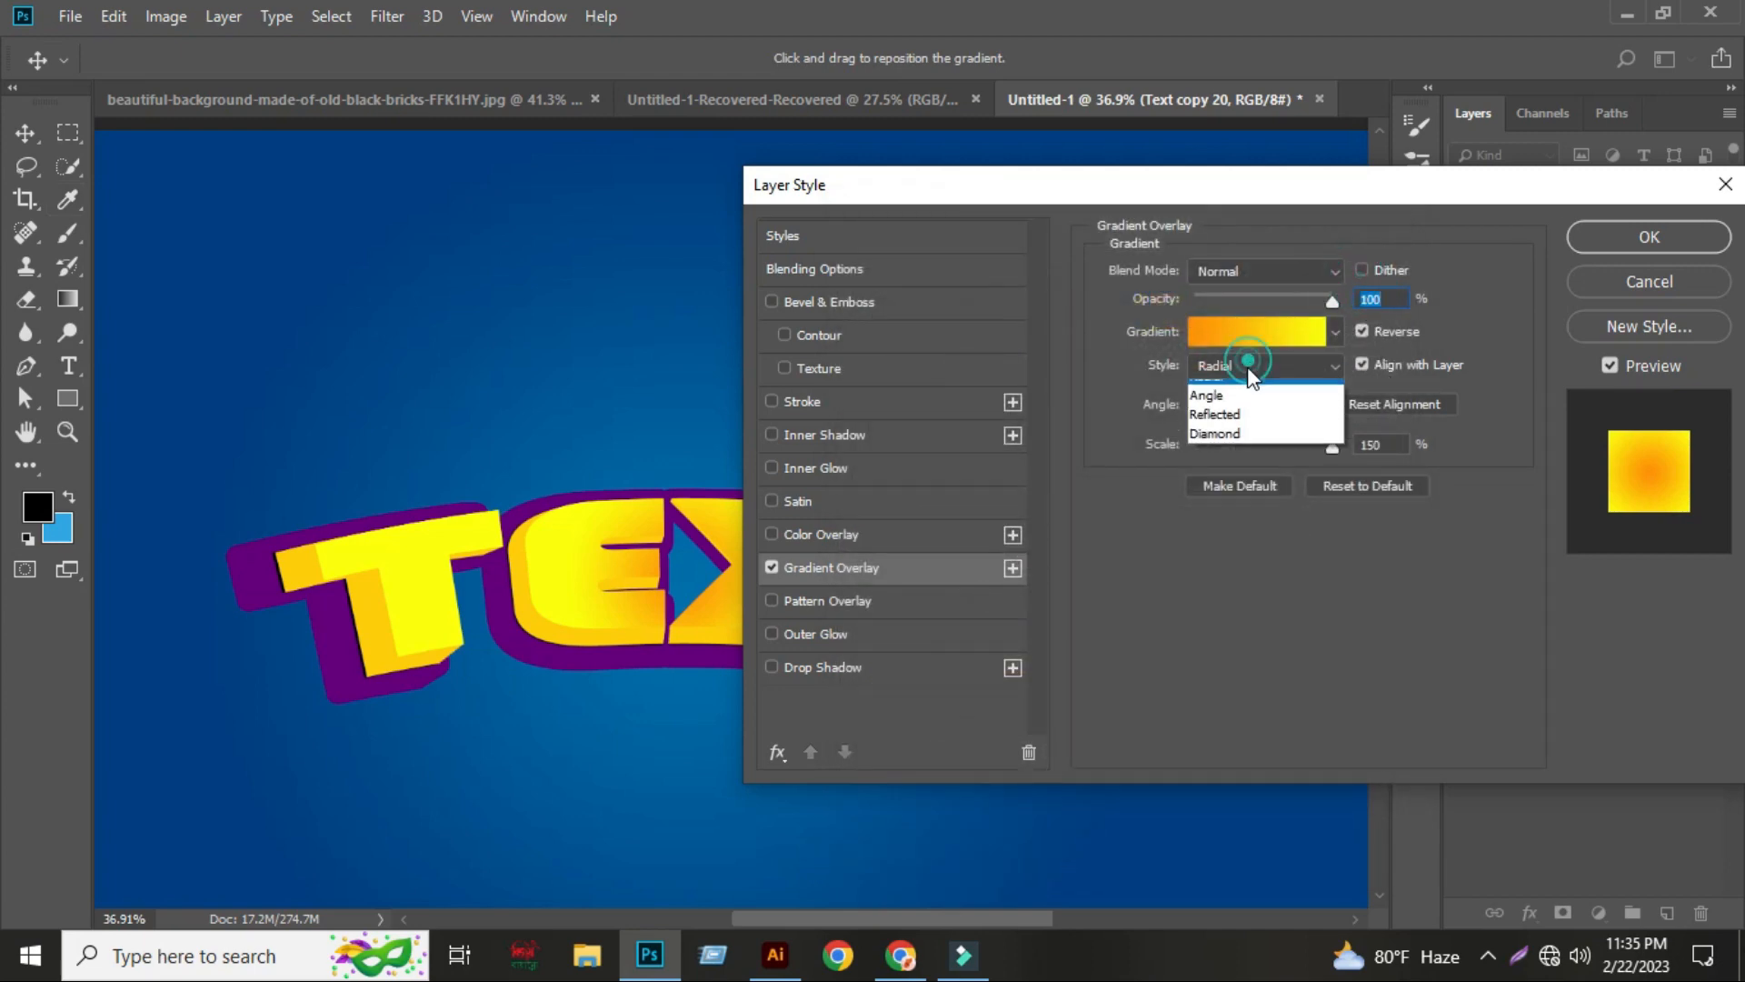
left_click(1227, 391)
left_click_drag(1181, 184, 1013, 311)
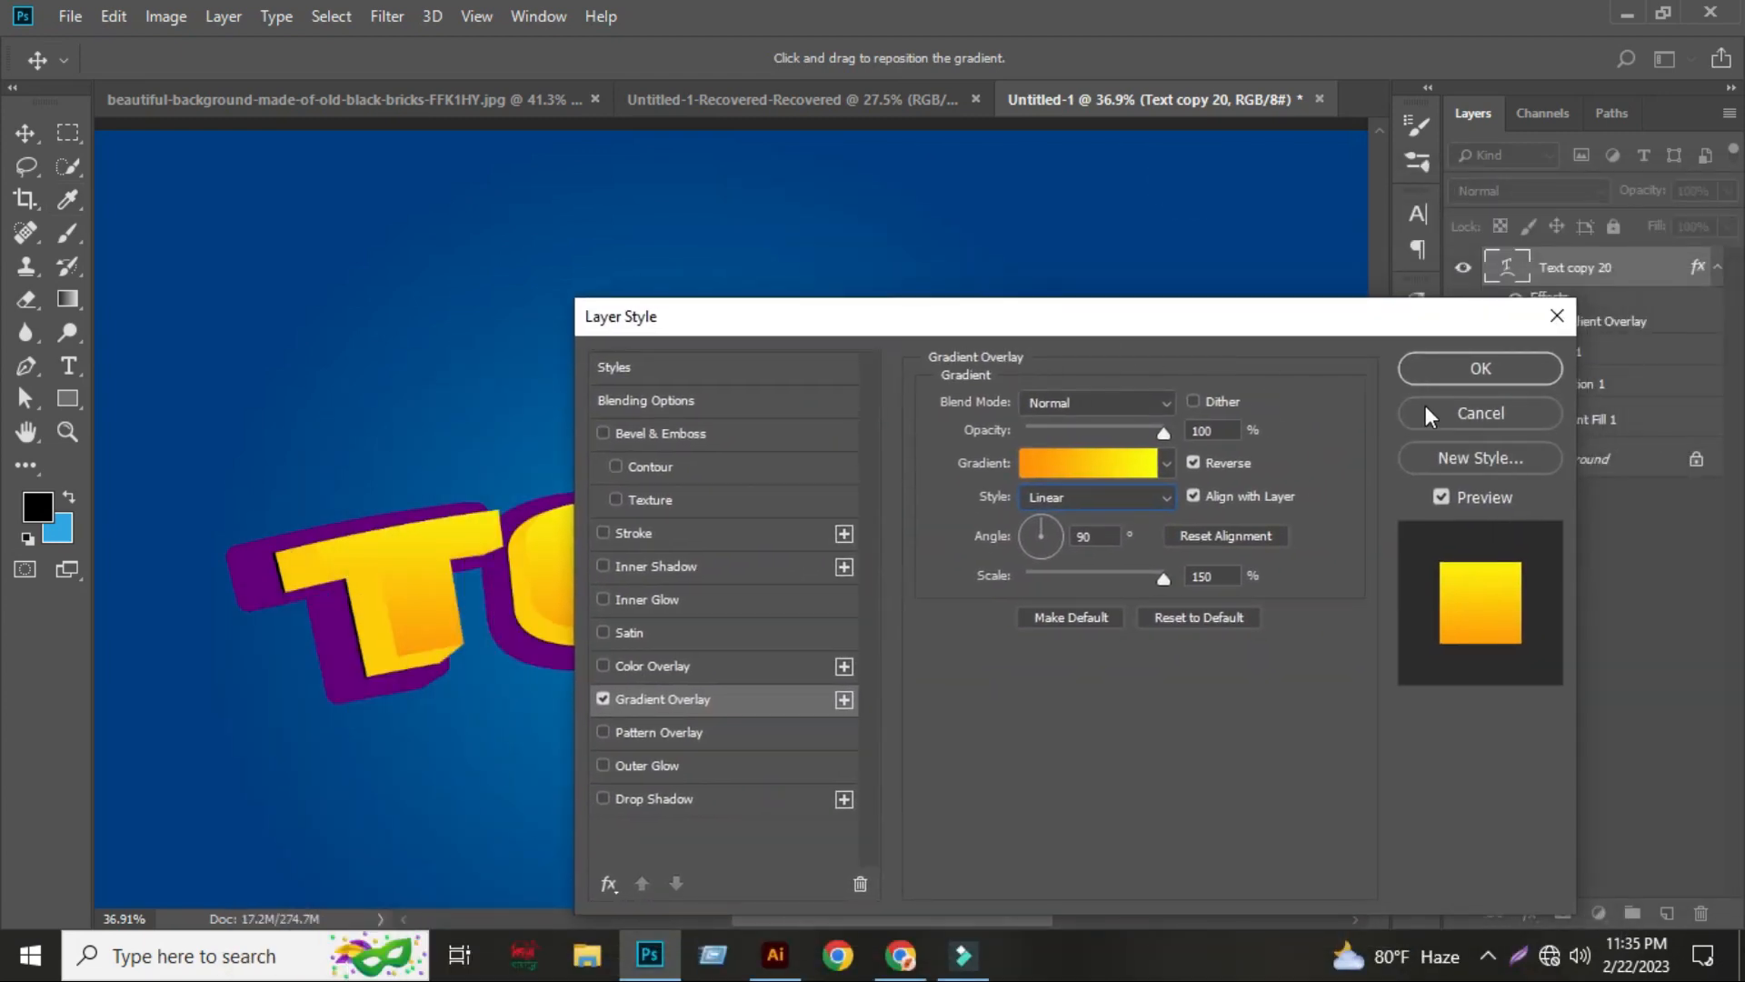
left_click(1486, 360)
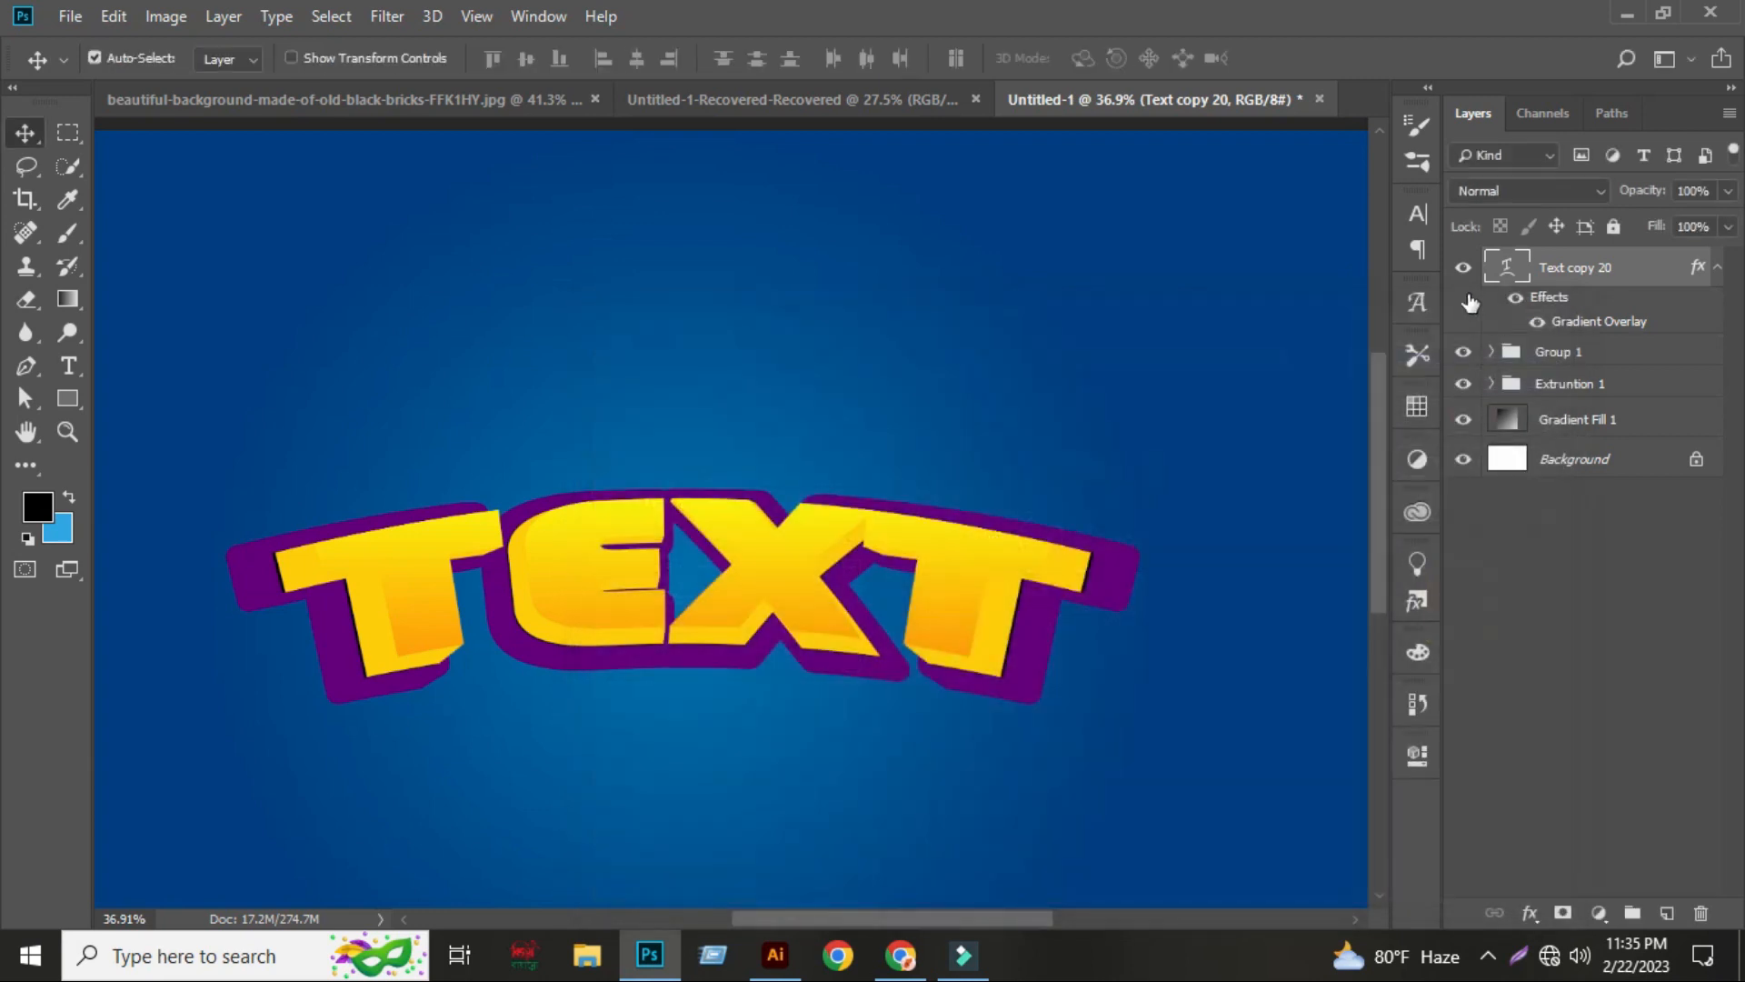
- Add an Inner Shadow to the Text copy 20 layer with a distance of 9 px and a size of 10 px
left_click(1604, 326)
double_click(1604, 326)
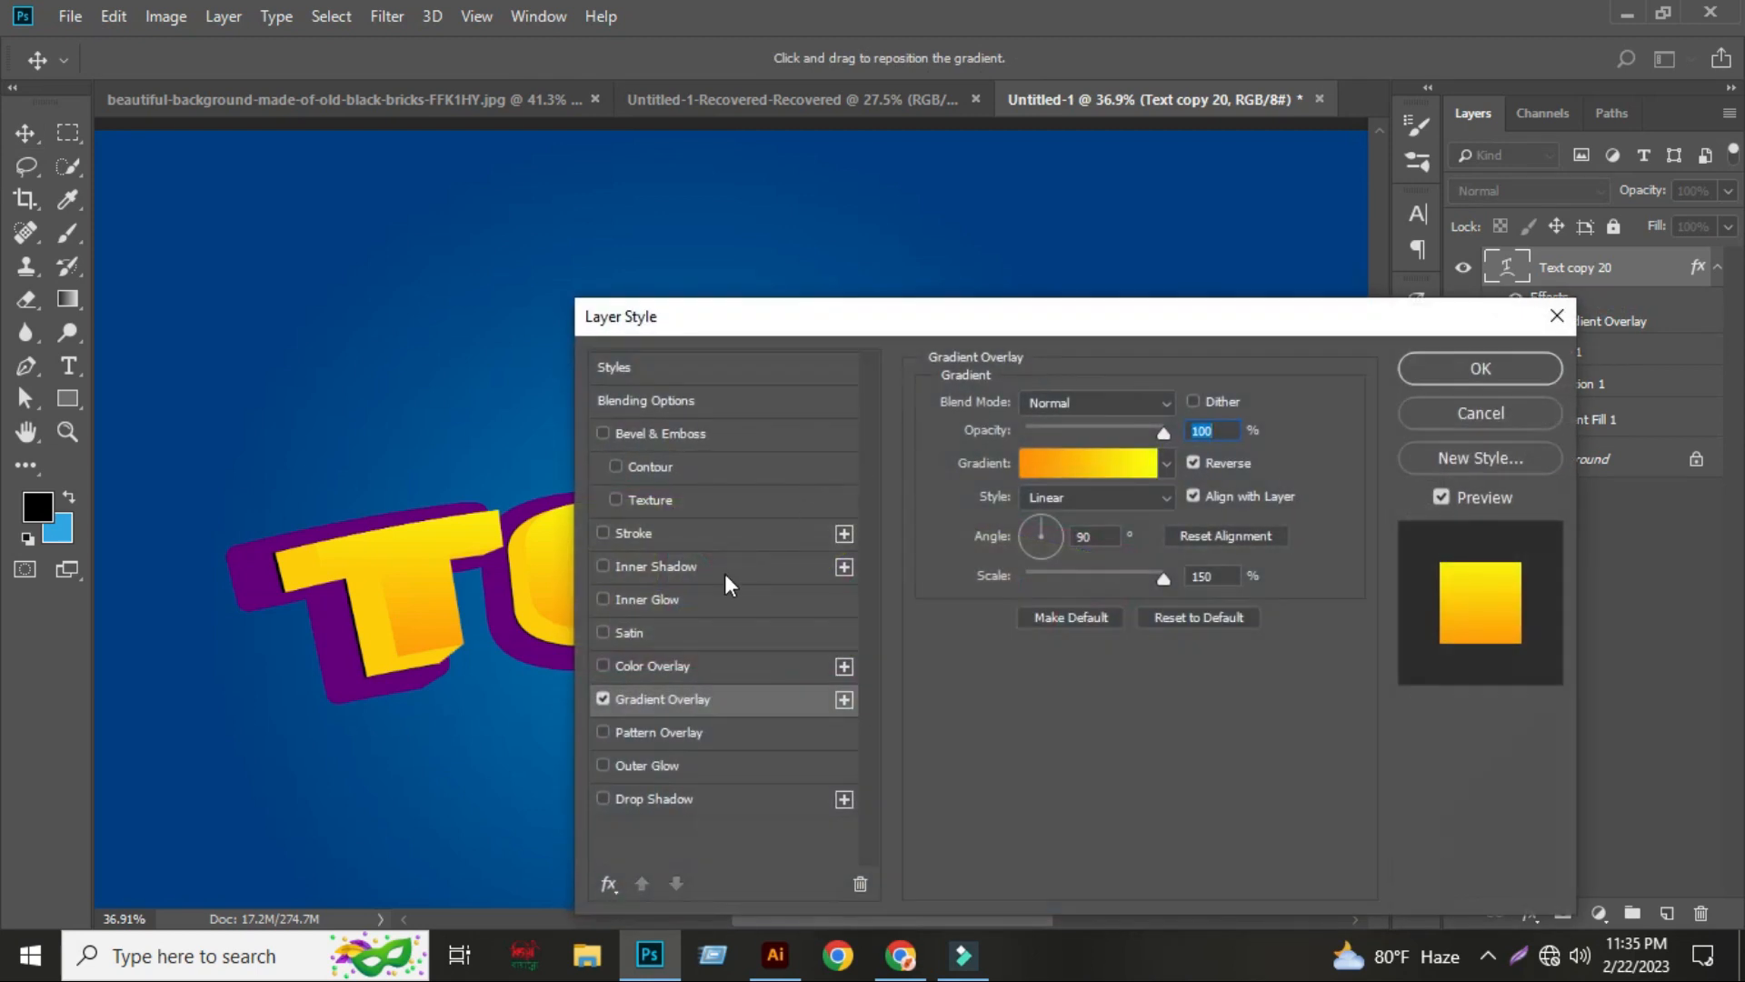
left_click(640, 566)
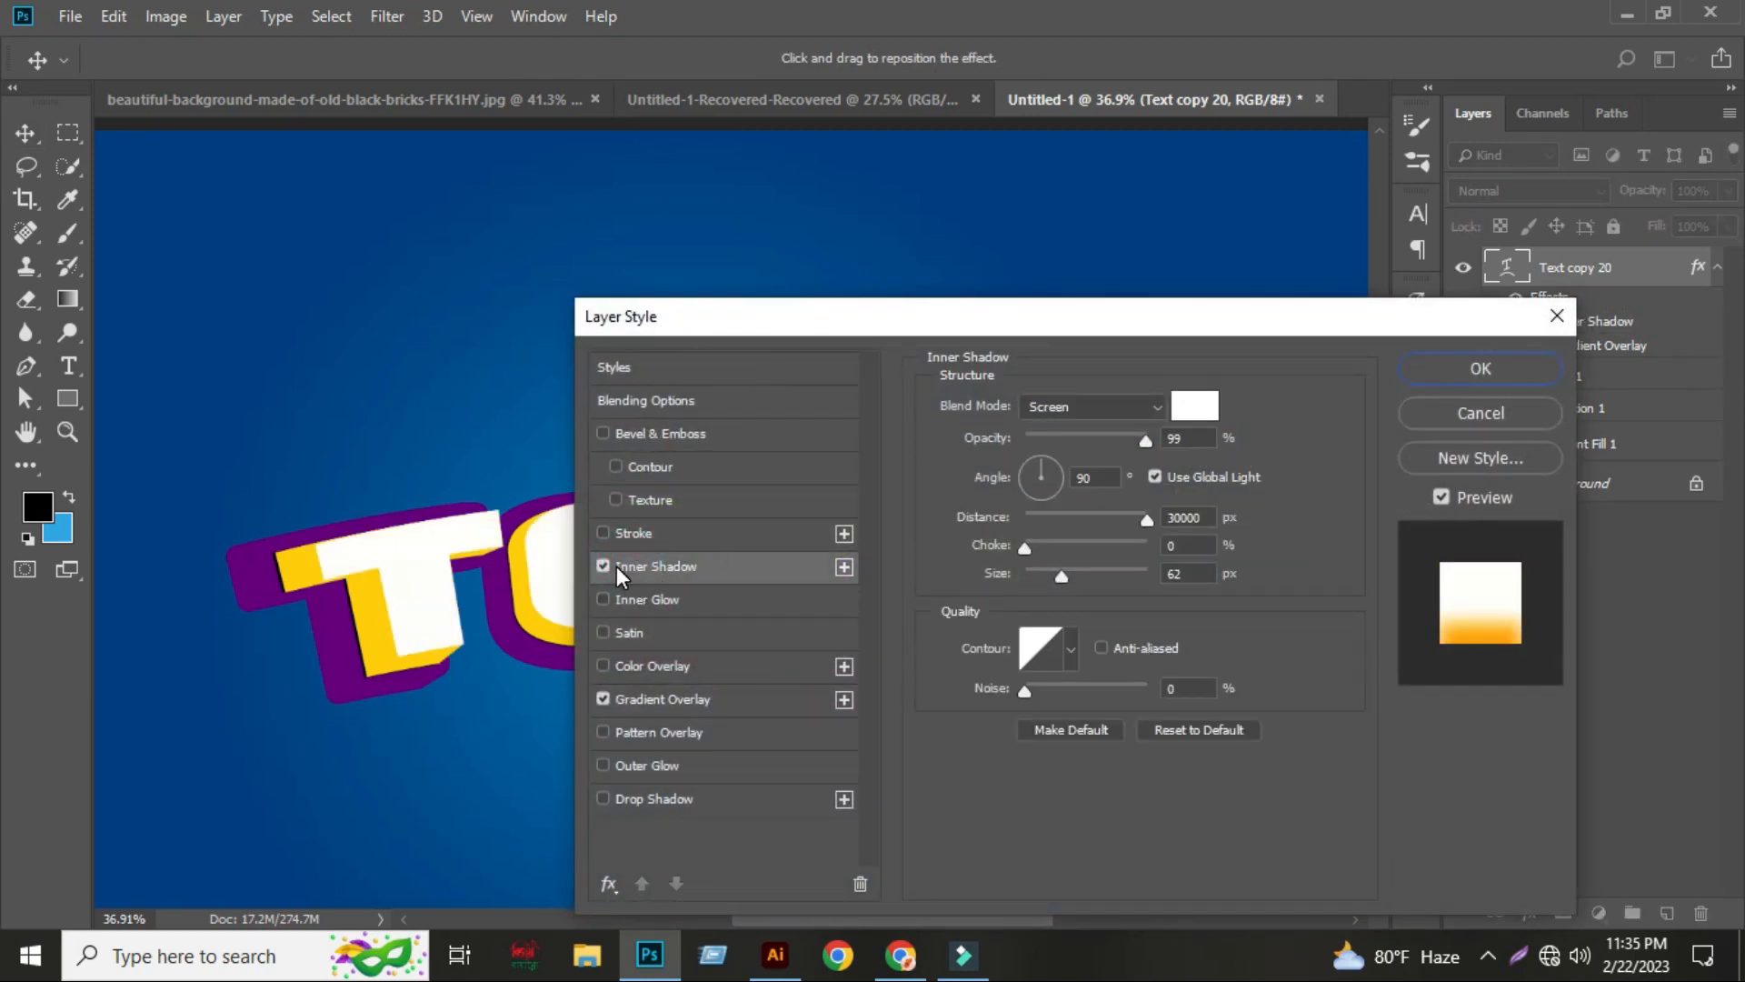
left_click_drag(1073, 518, 1023, 514)
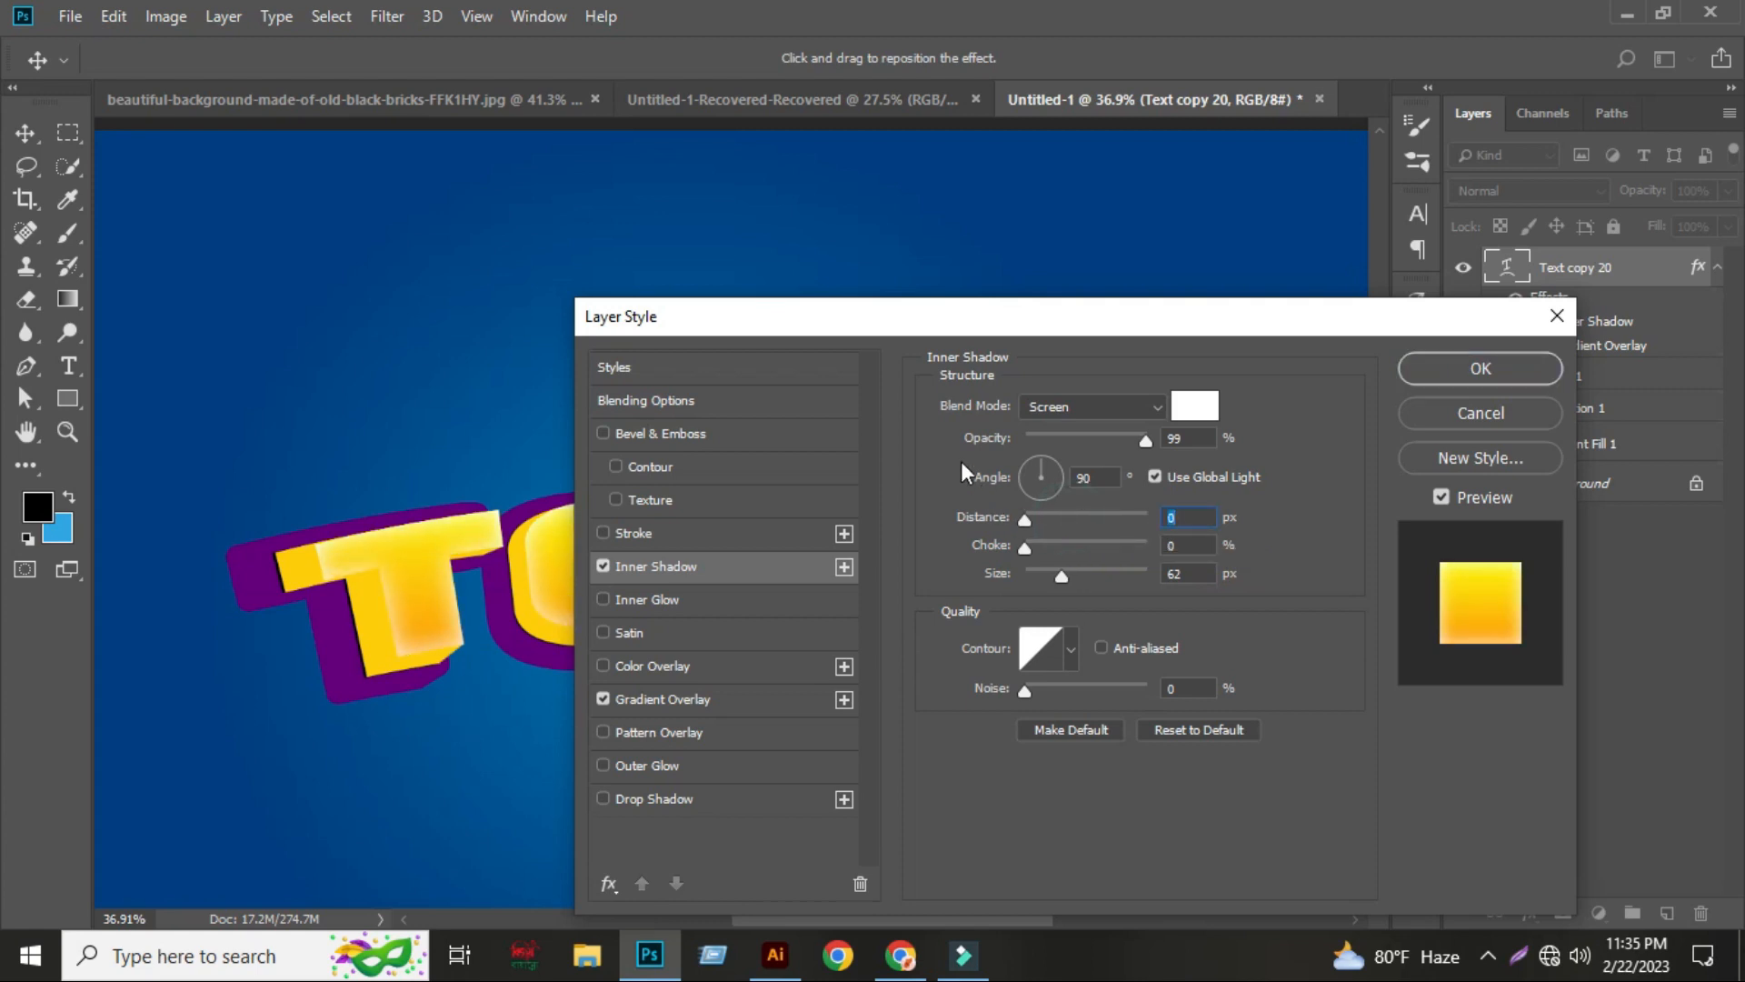
left_click_drag(912, 320, 1160, 315)
left_click(1280, 502)
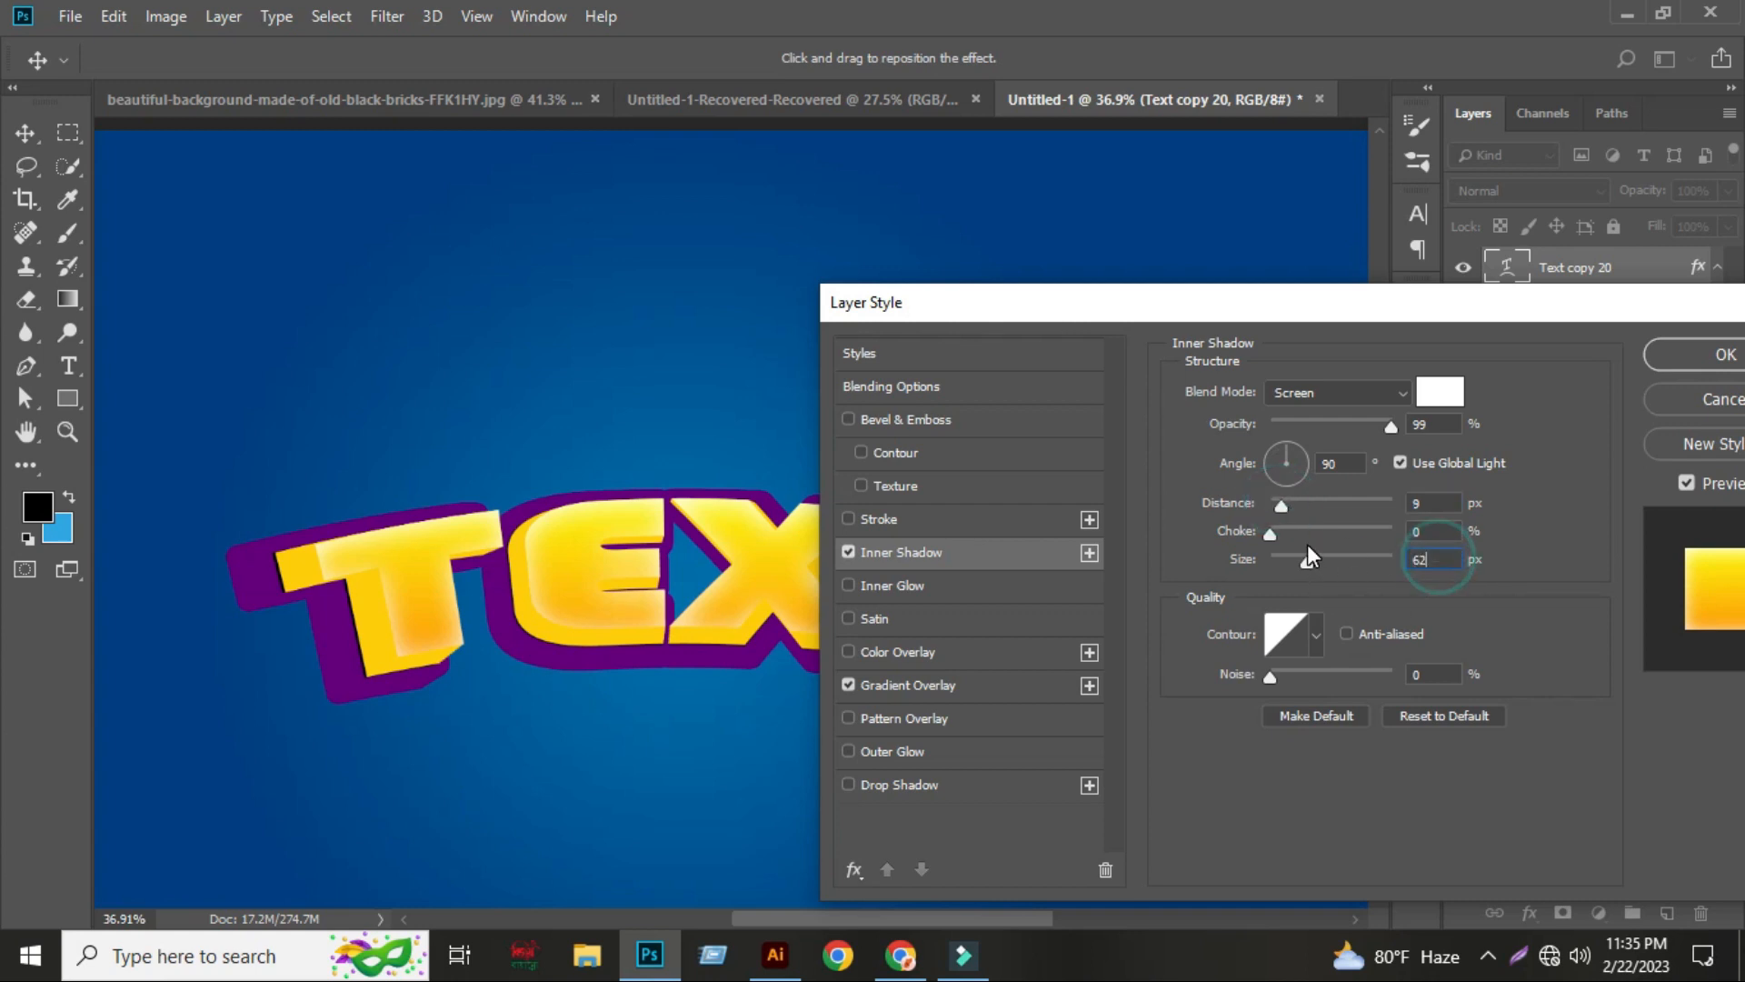
left_click(1282, 557)
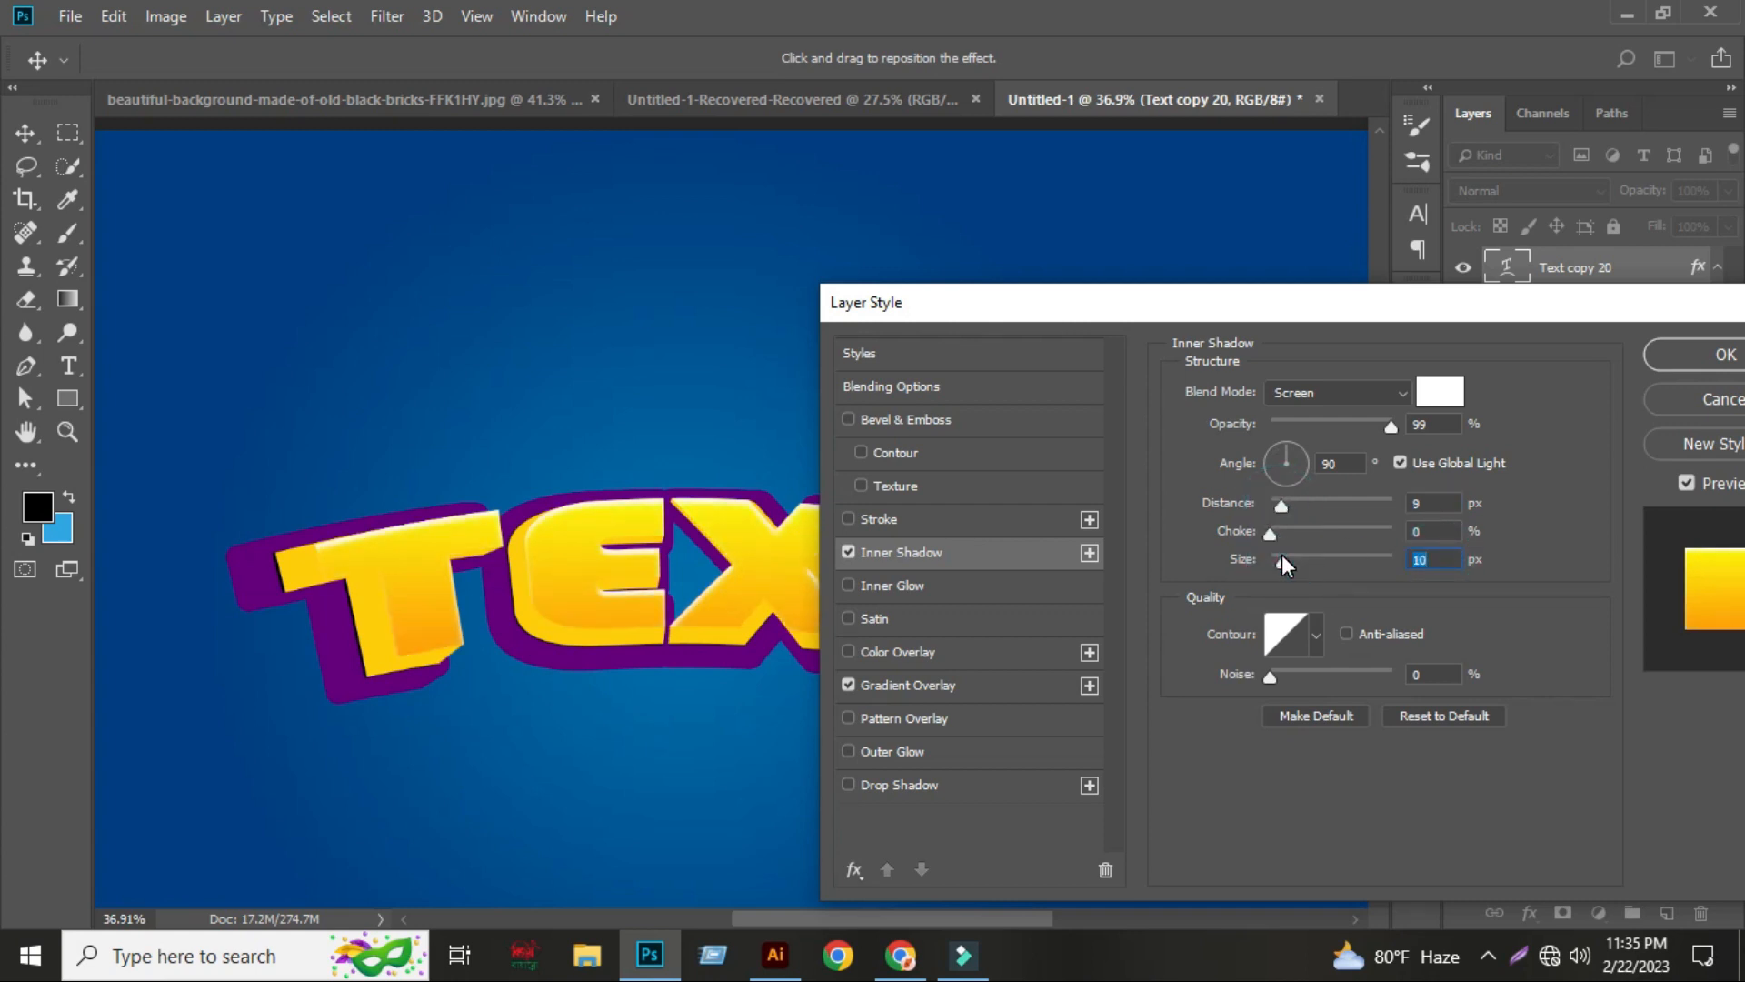
- Turn the inner shadow's angle to -100° and fine-tune it to a distance of 9 px and a size of 5 px
left_click_drag(1275, 460, 1281, 492)
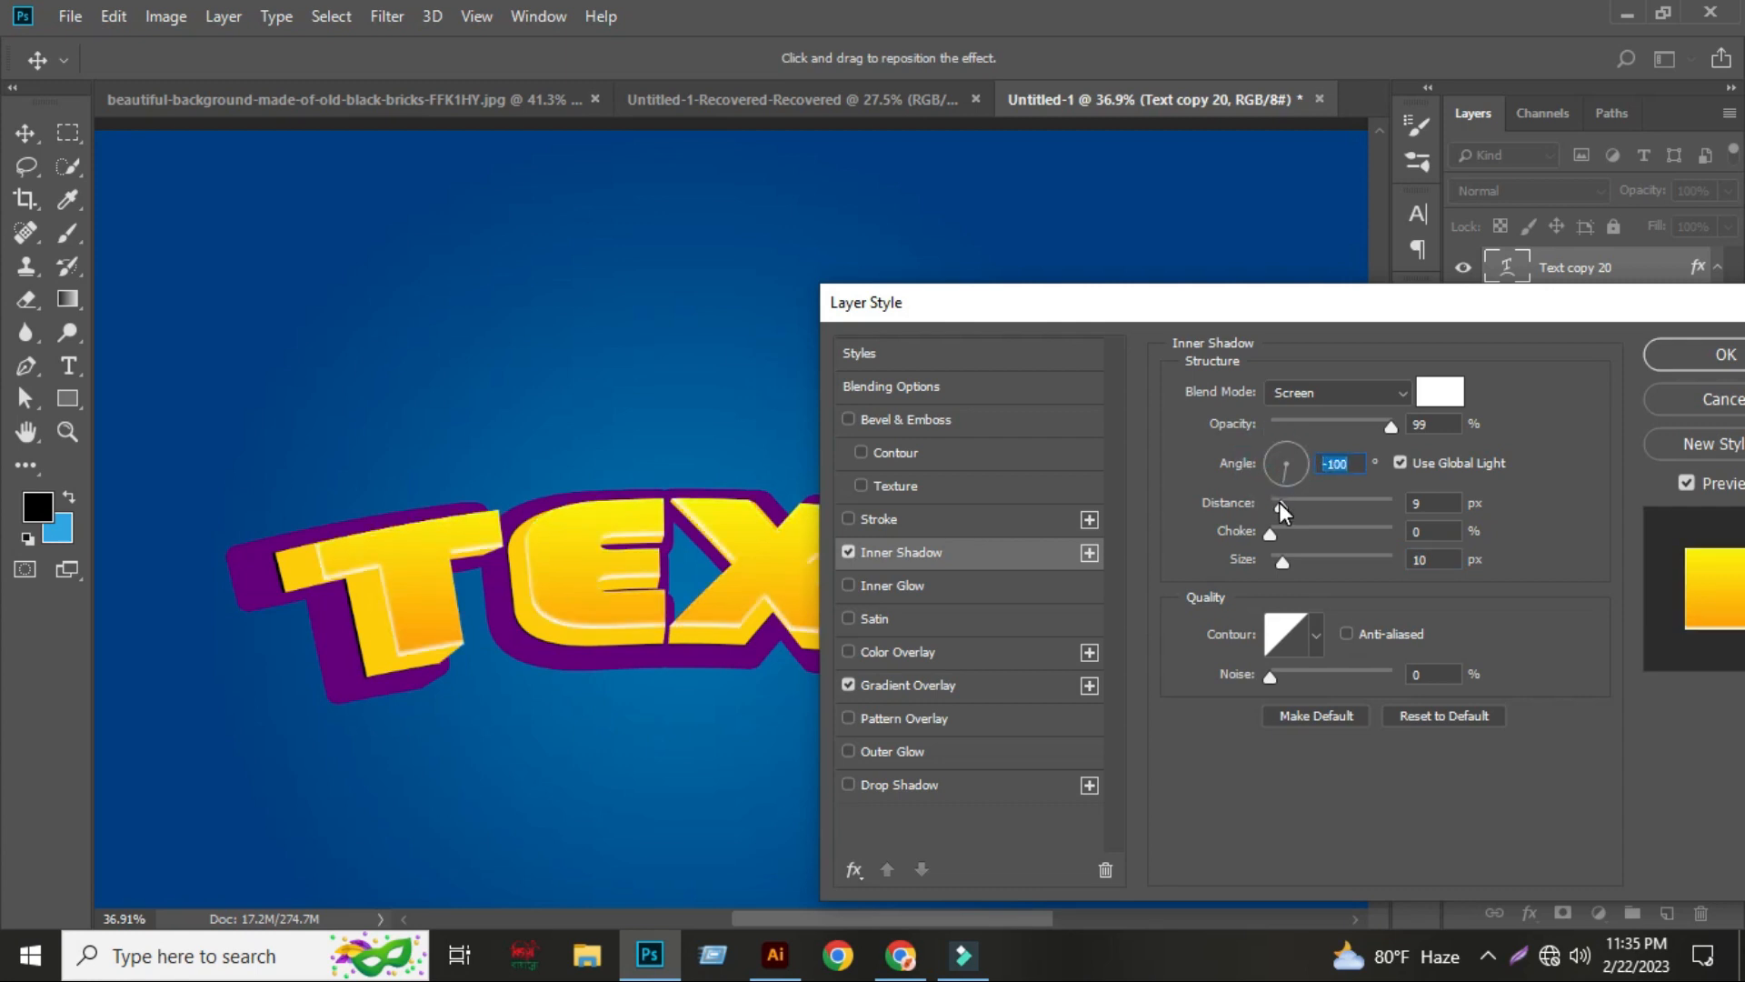
left_click(1426, 558)
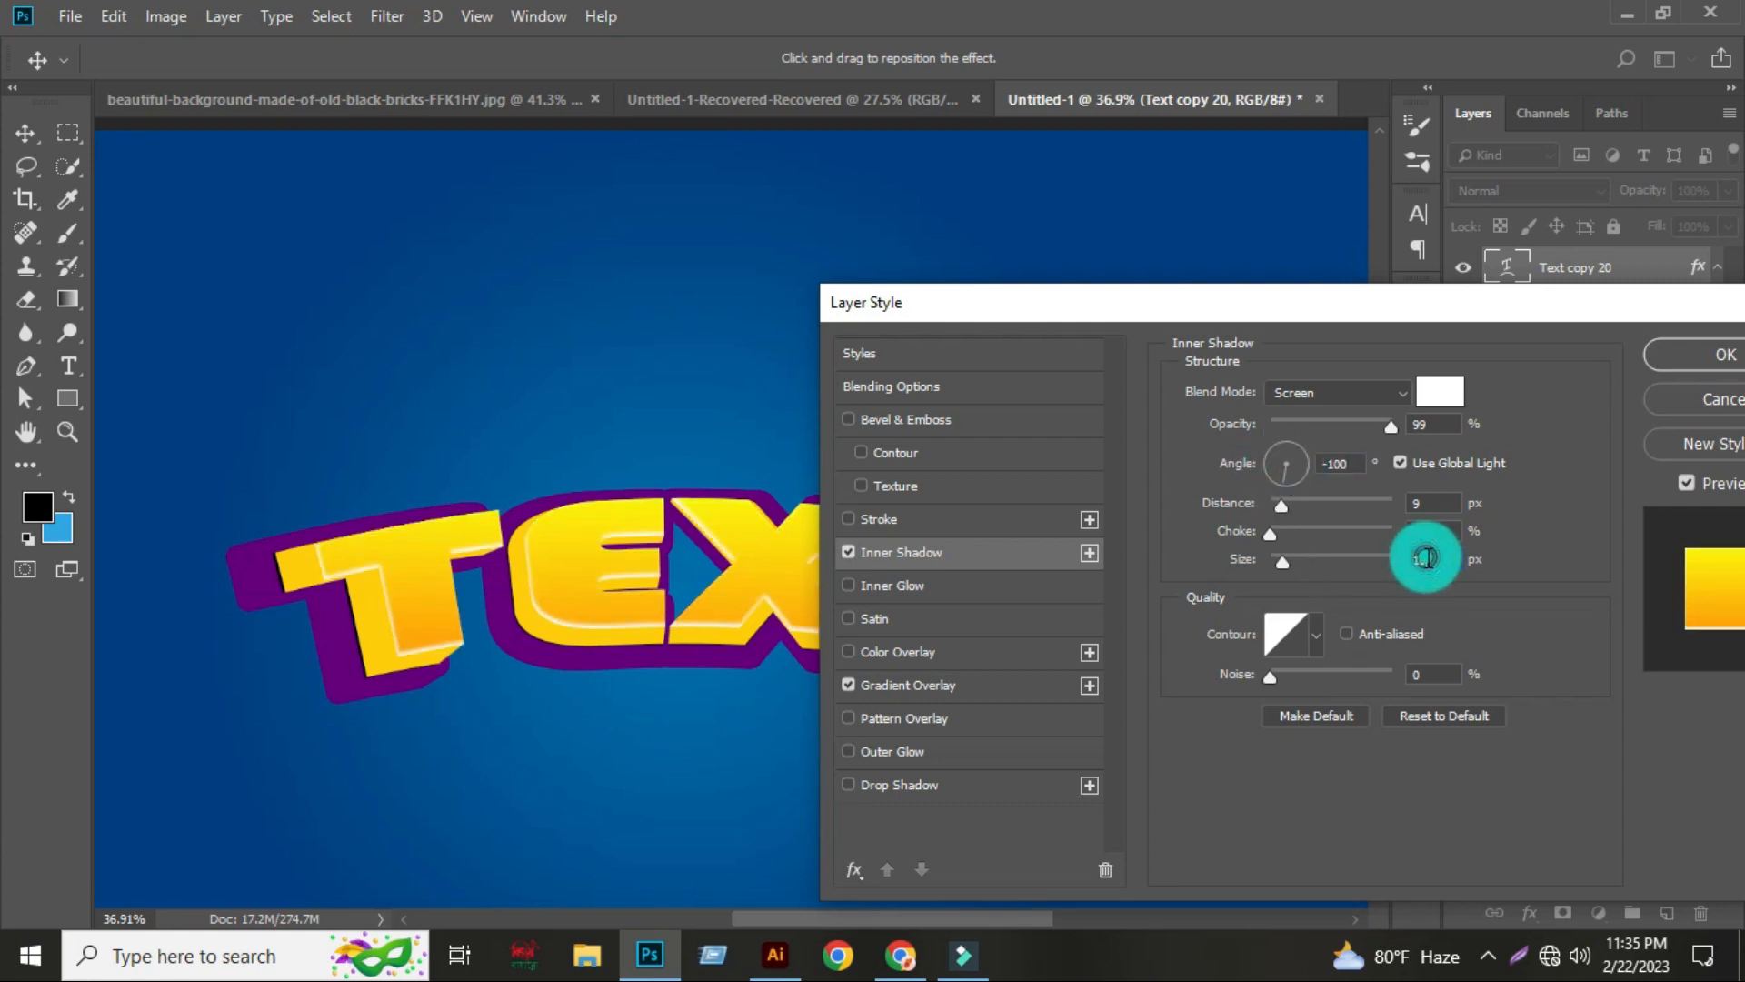
scroll(1428, 558, "down", 4)
left_click(1432, 502)
scroll(1449, 495, "up", 2)
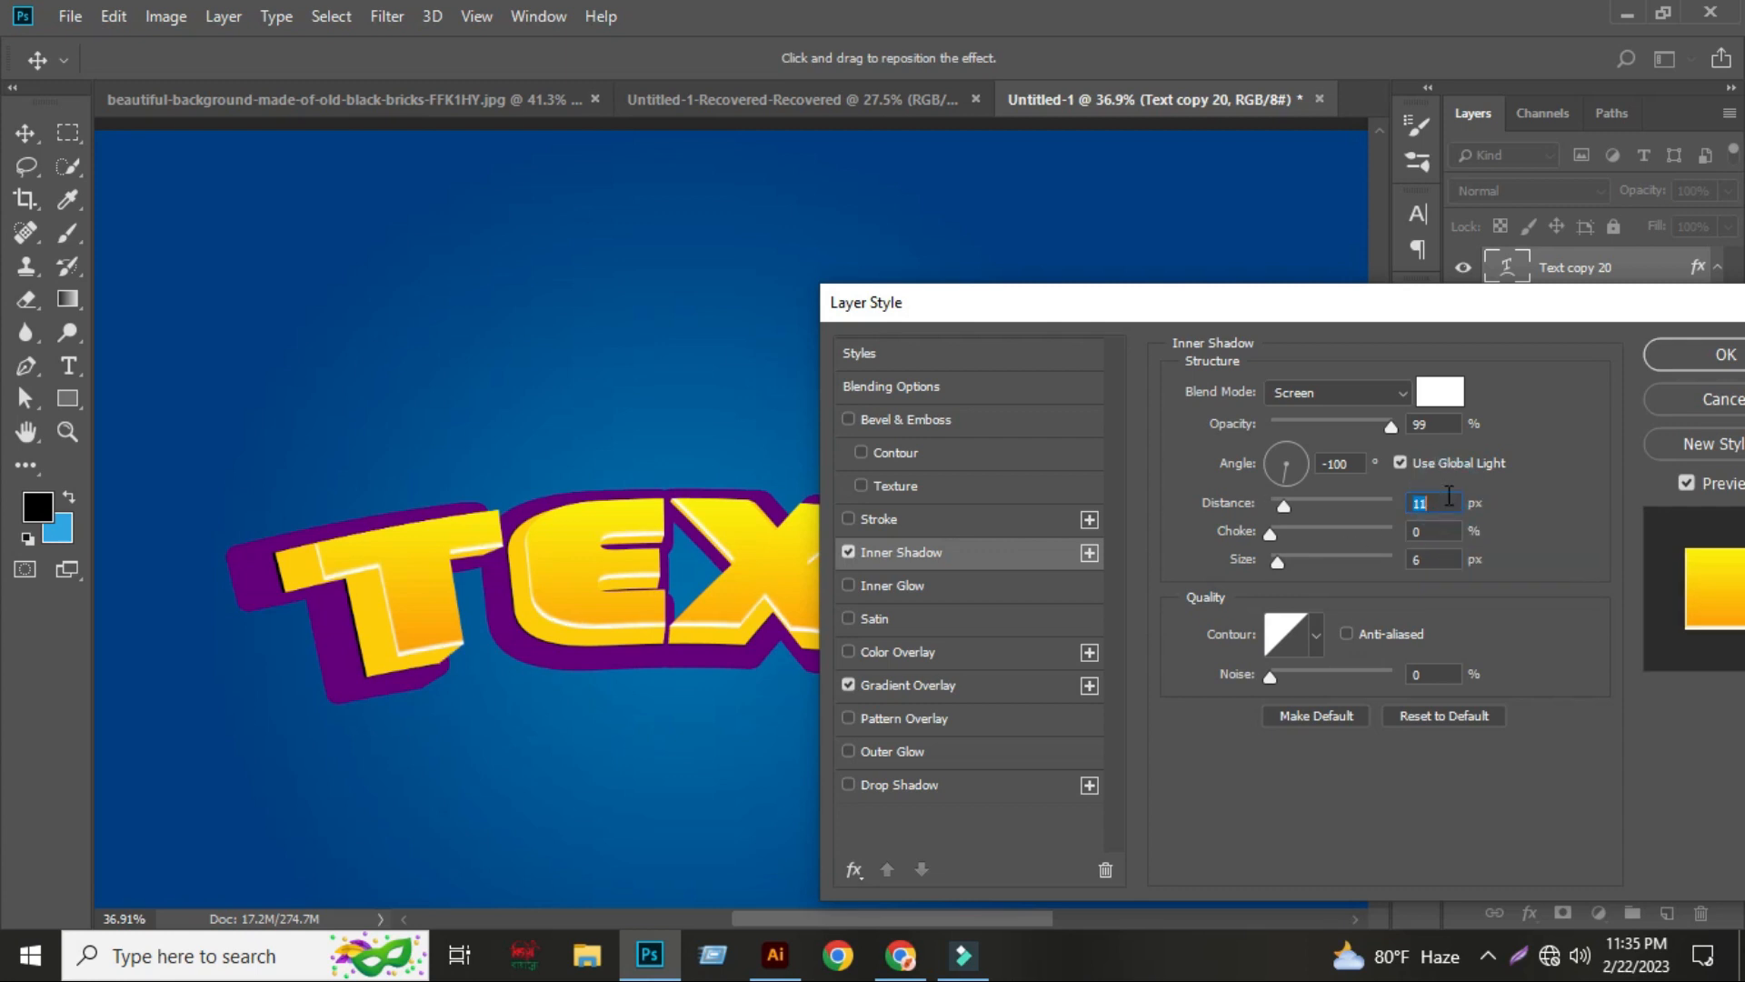
scroll(1449, 498, "down", 2)
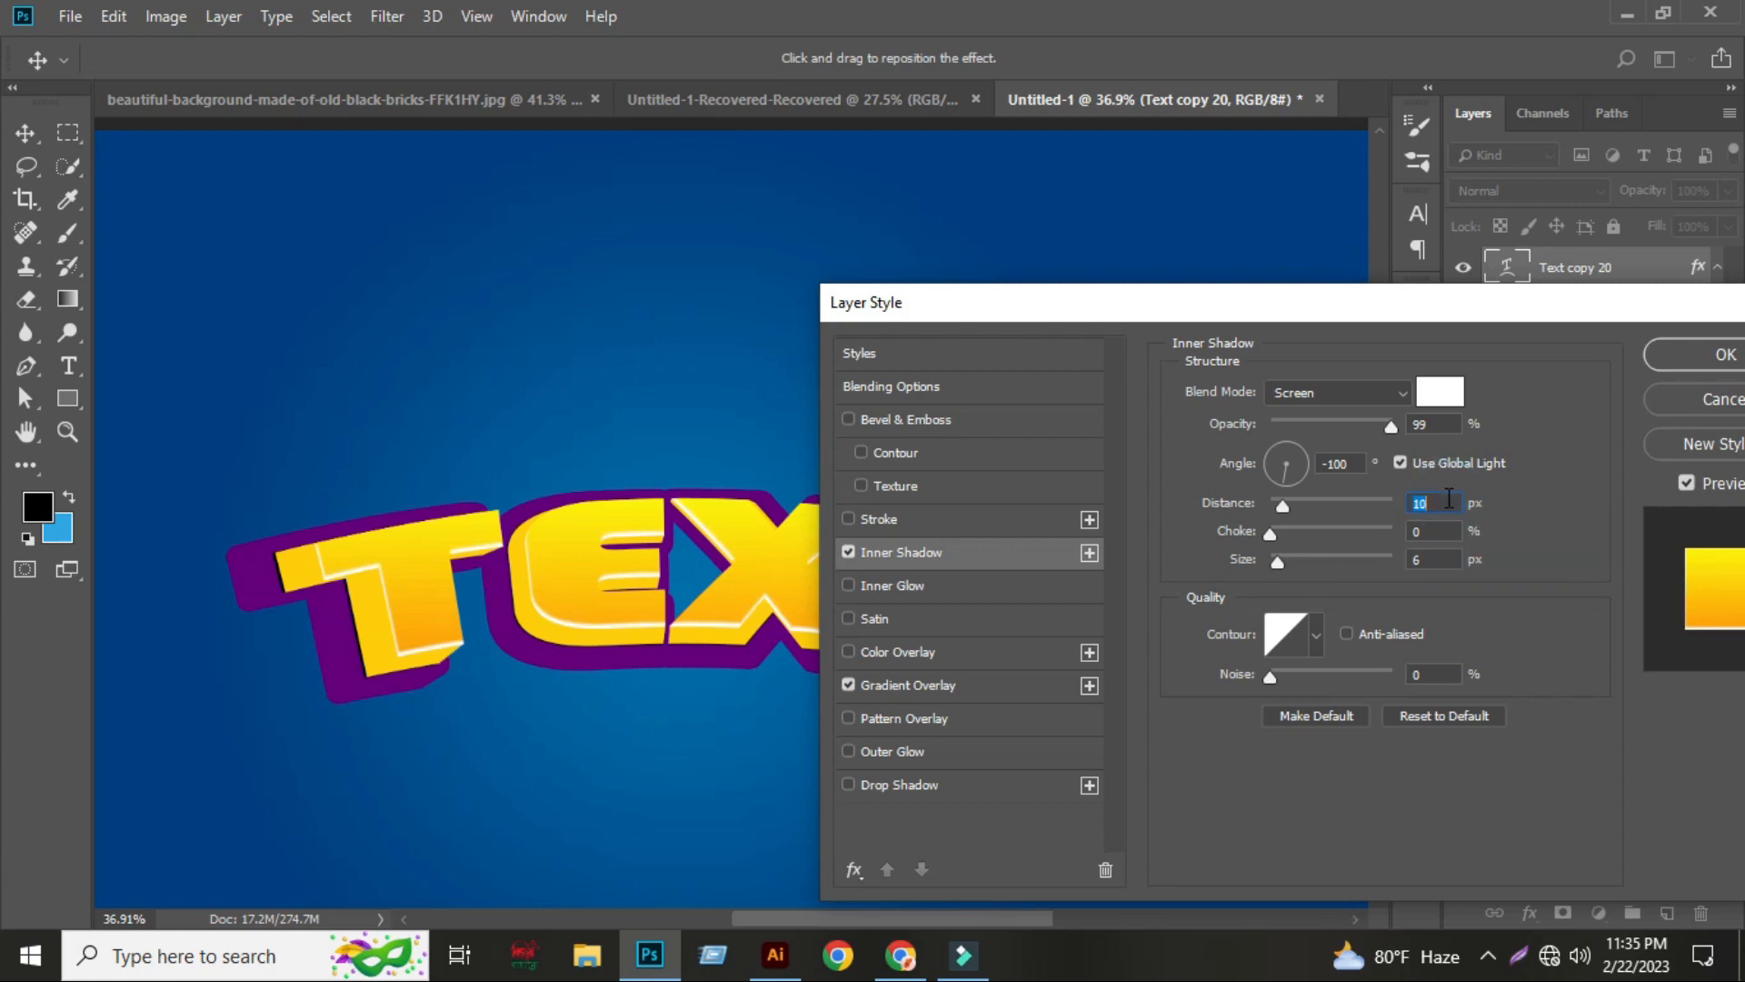
left_click(1433, 558)
scroll(1418, 561, "down", 1)
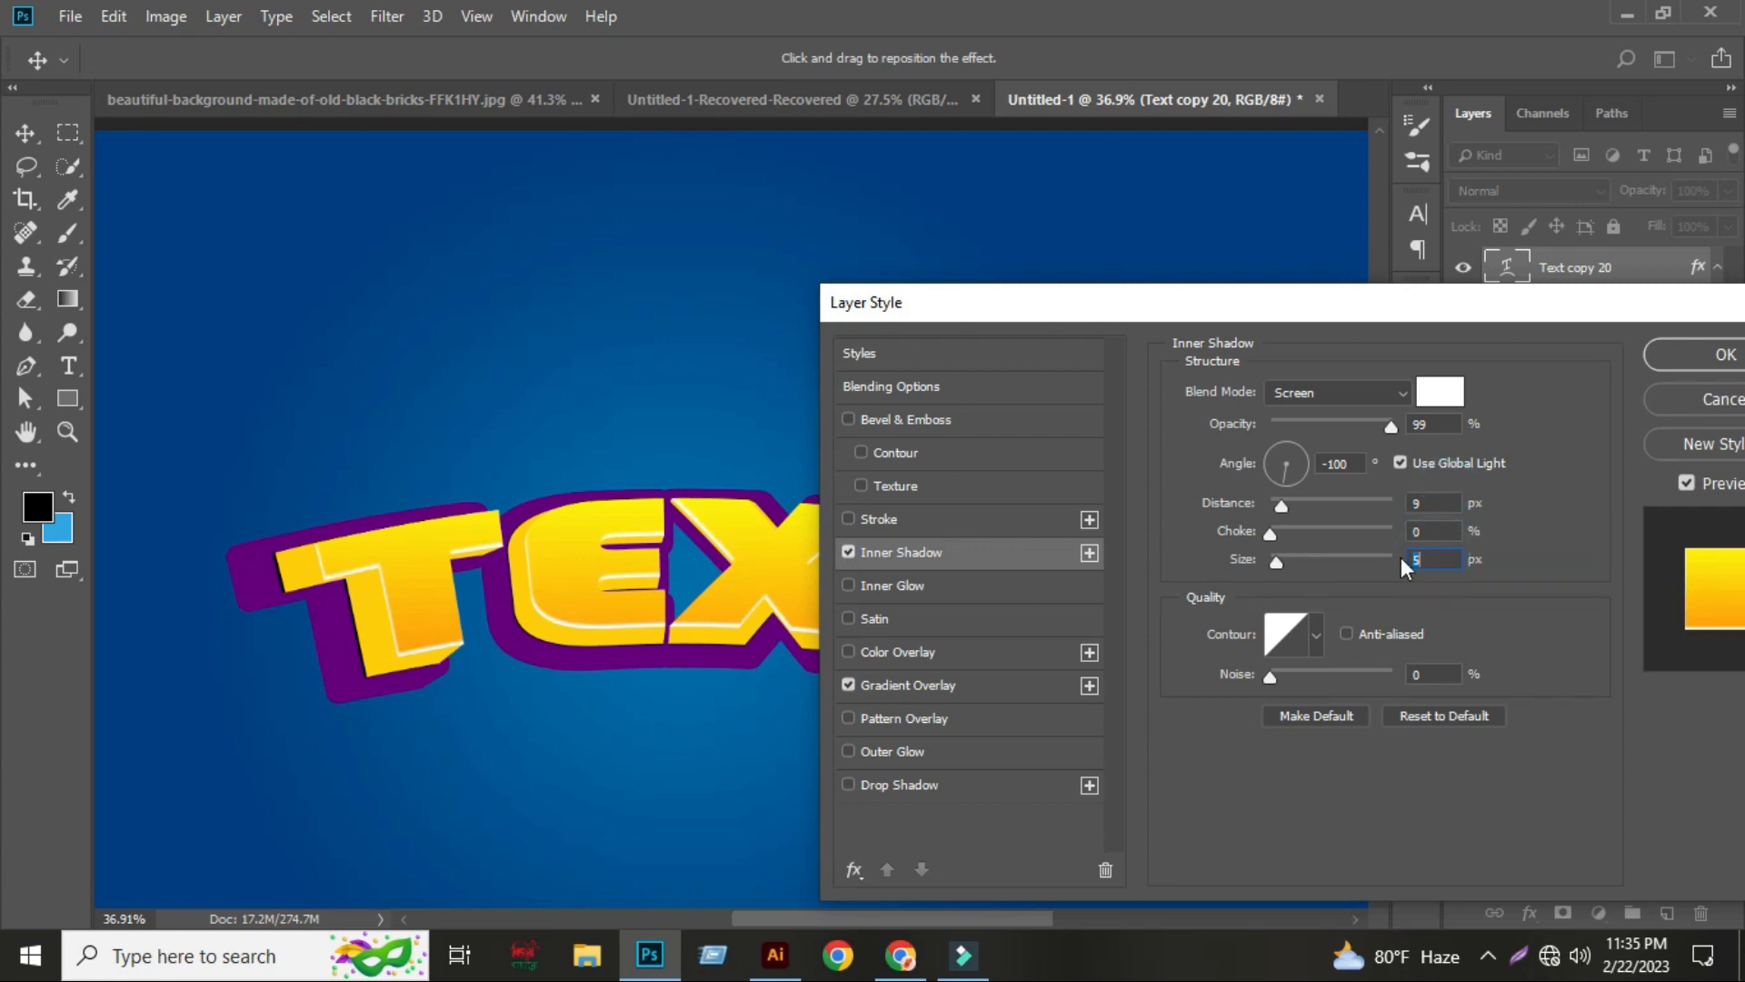
- Set the inner shadow's angle to -164° and its distance to 10 px, and apply the layer style
left_click(1264, 471)
left_click(1435, 501)
scroll(1436, 502, "up", 1)
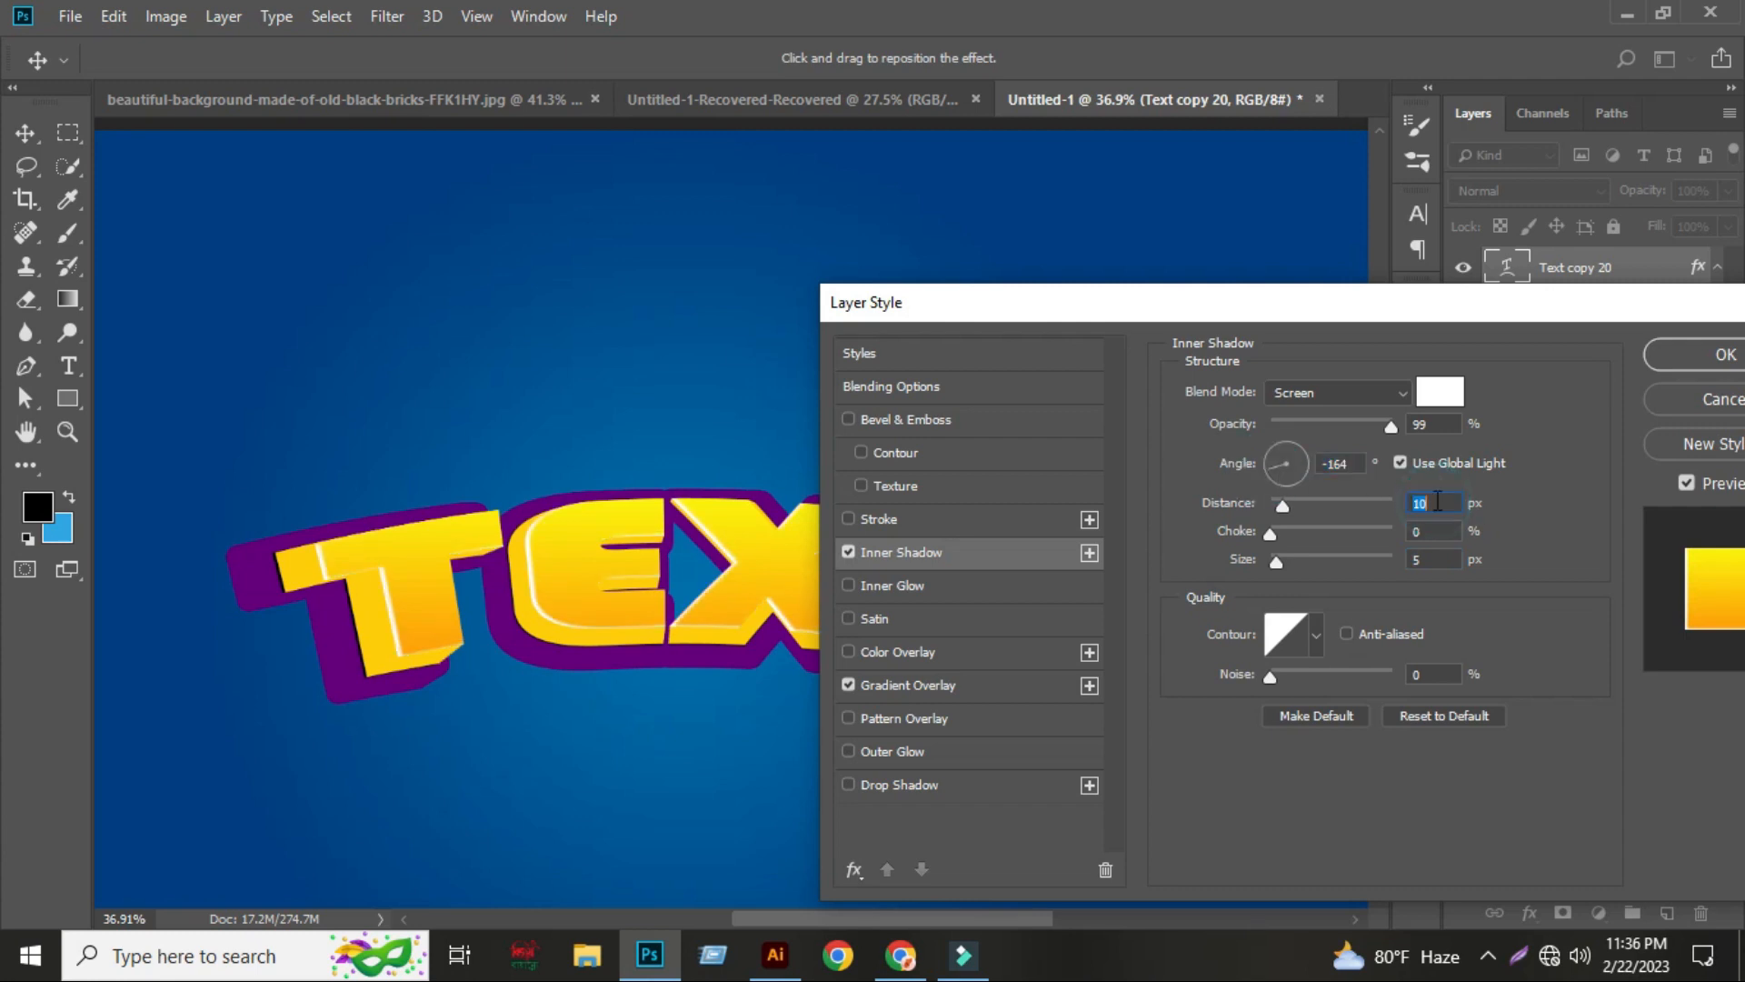
left_click_drag(1218, 314, 1500, 411)
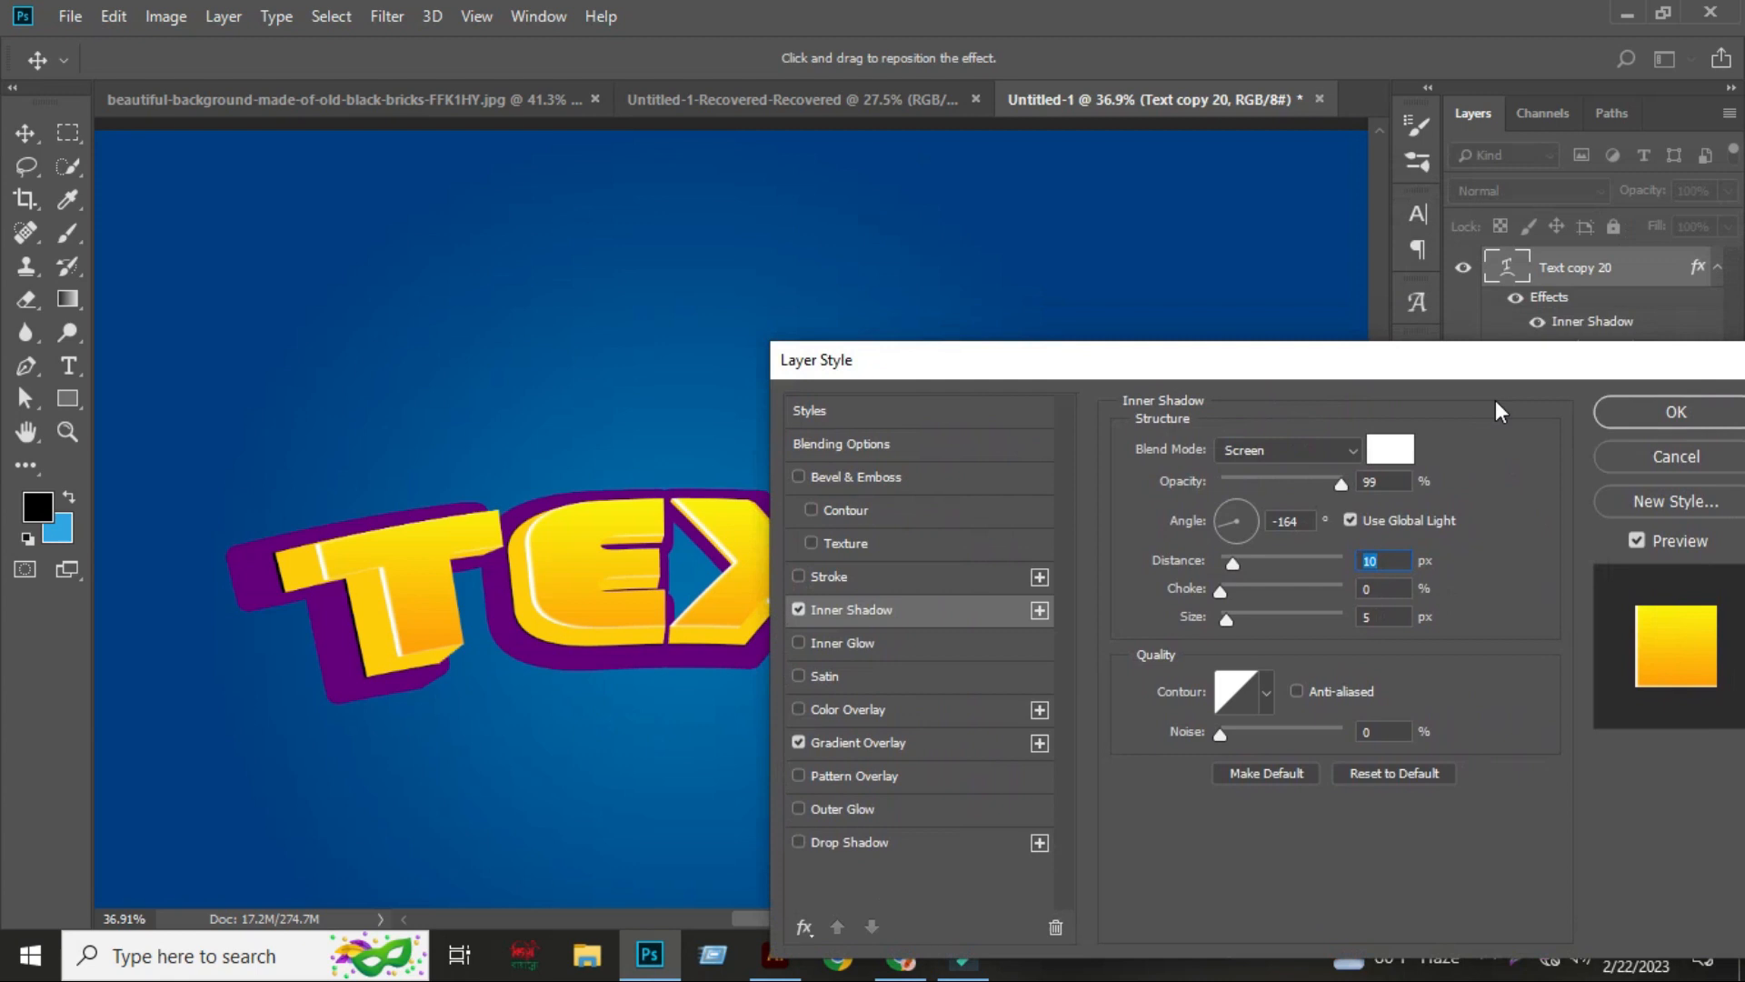
left_click(1675, 409)
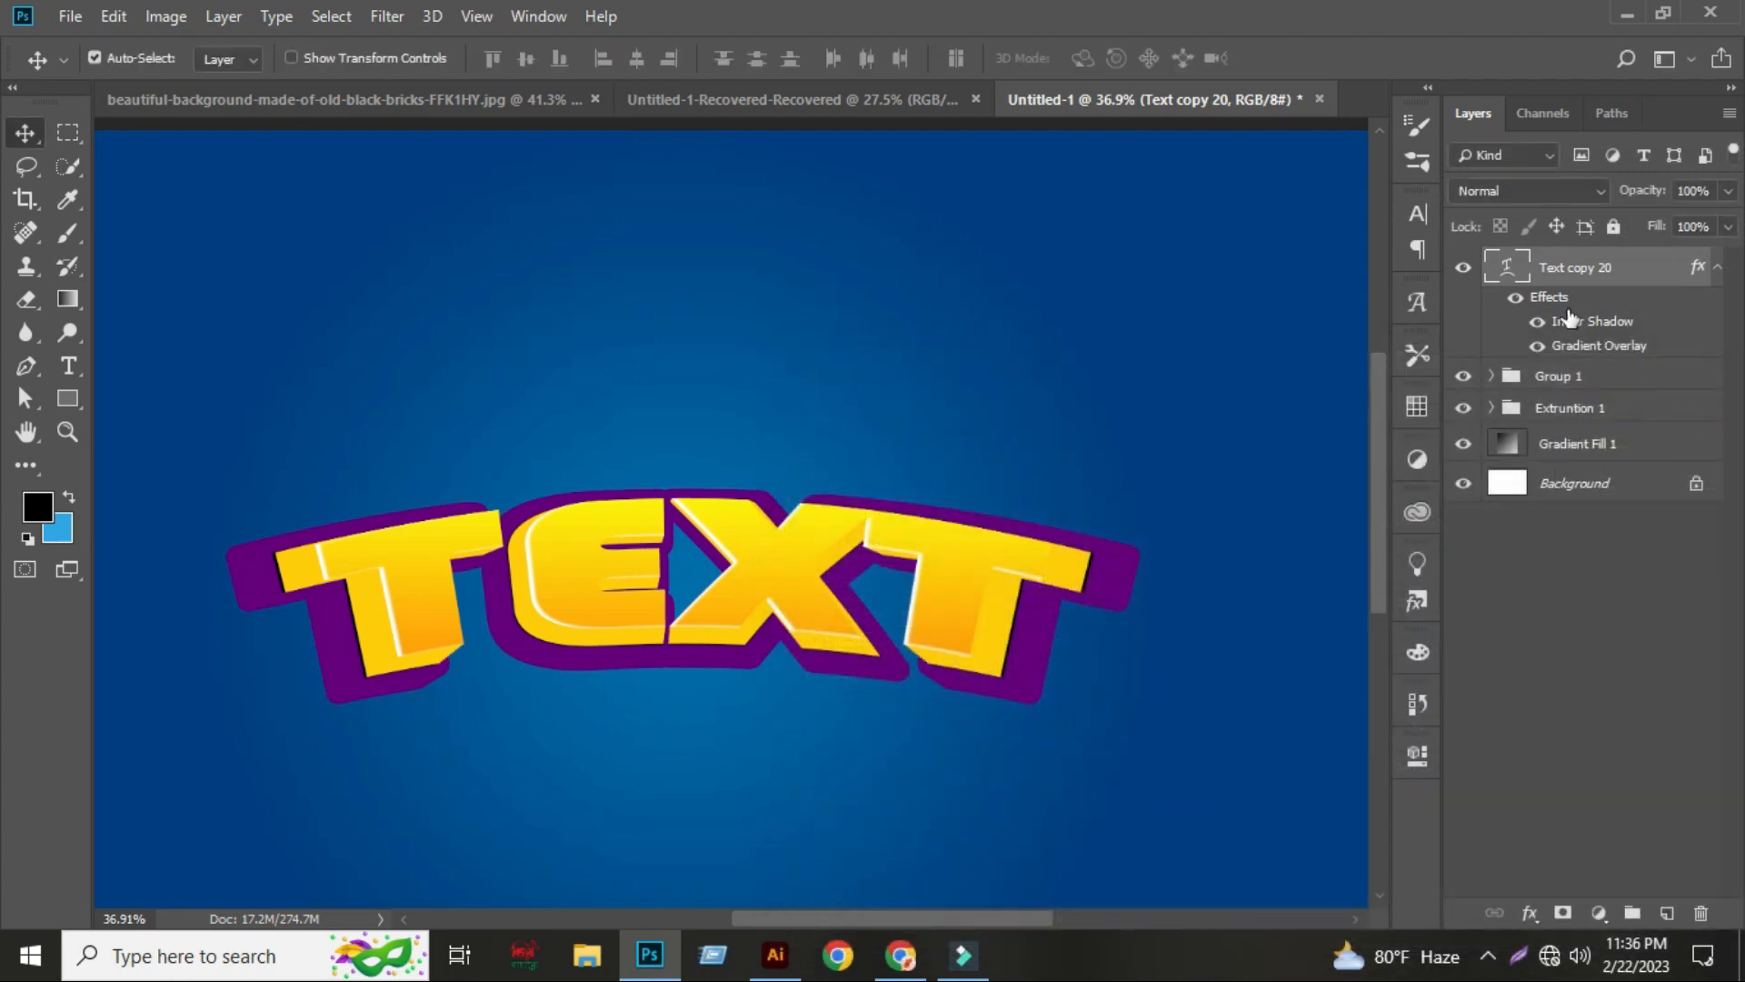
- Collapse the effects list of Text copy 20, rename Group 1 as Extruntion 2, and deselect all layers
left_click(1717, 266)
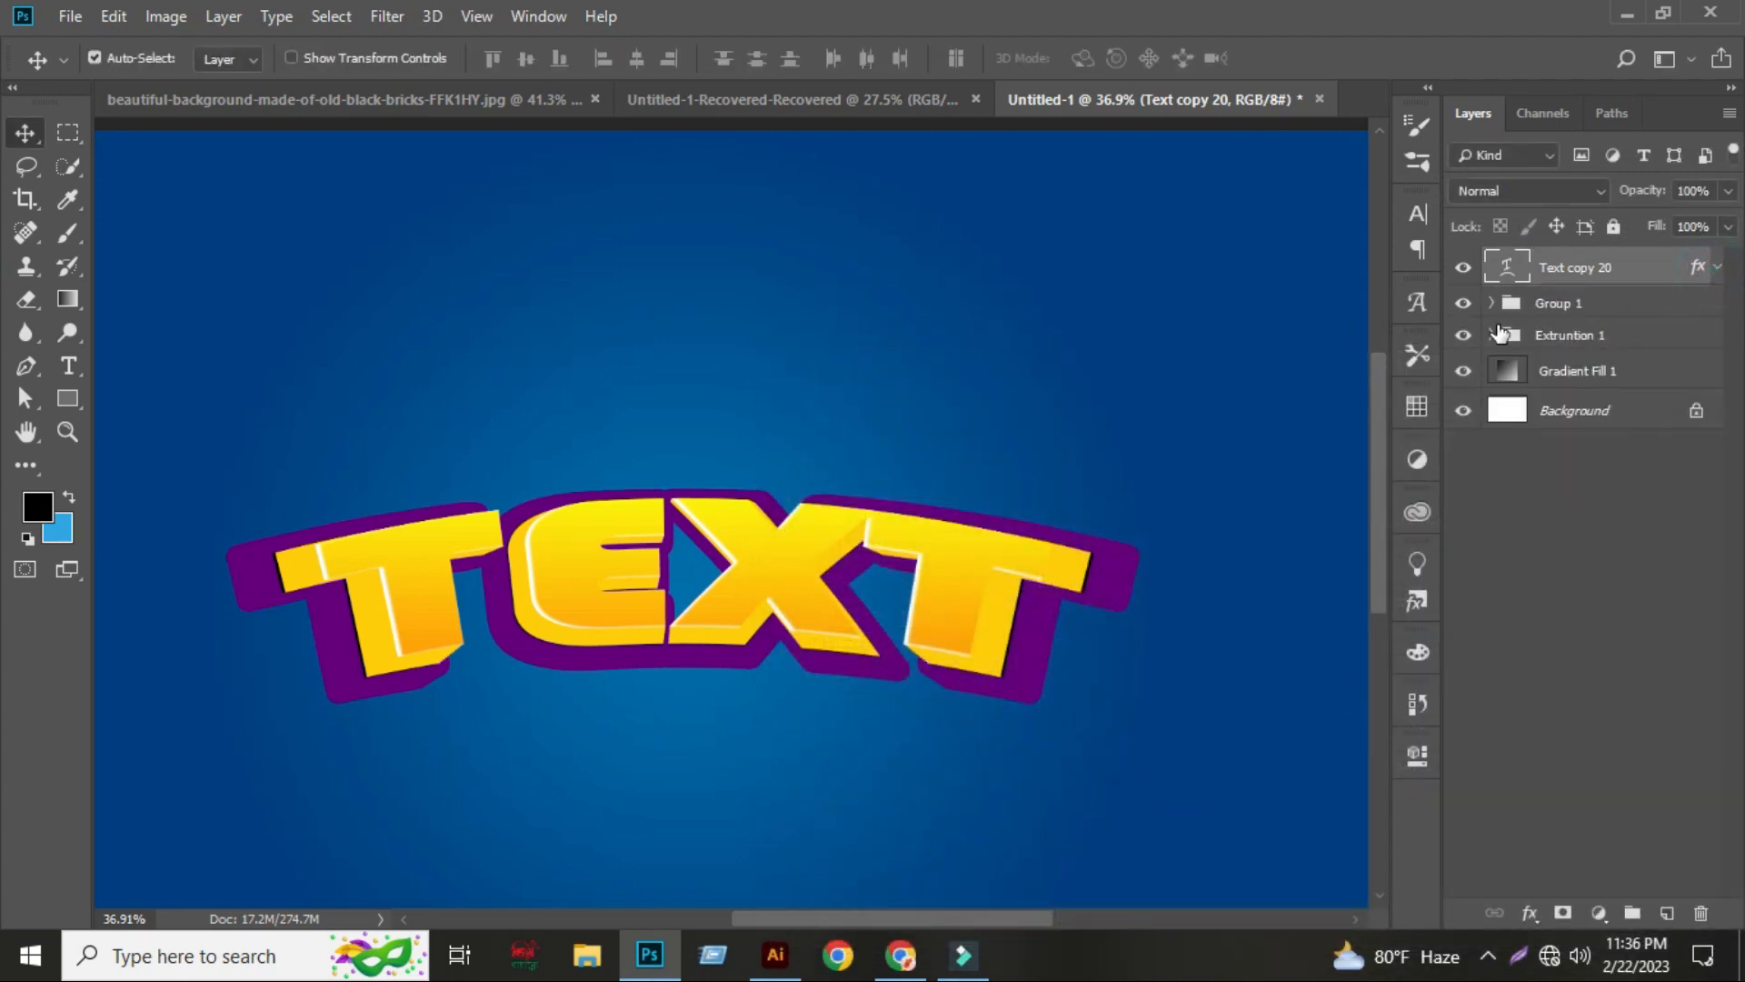
left_click(1489, 337)
left_click(1509, 335)
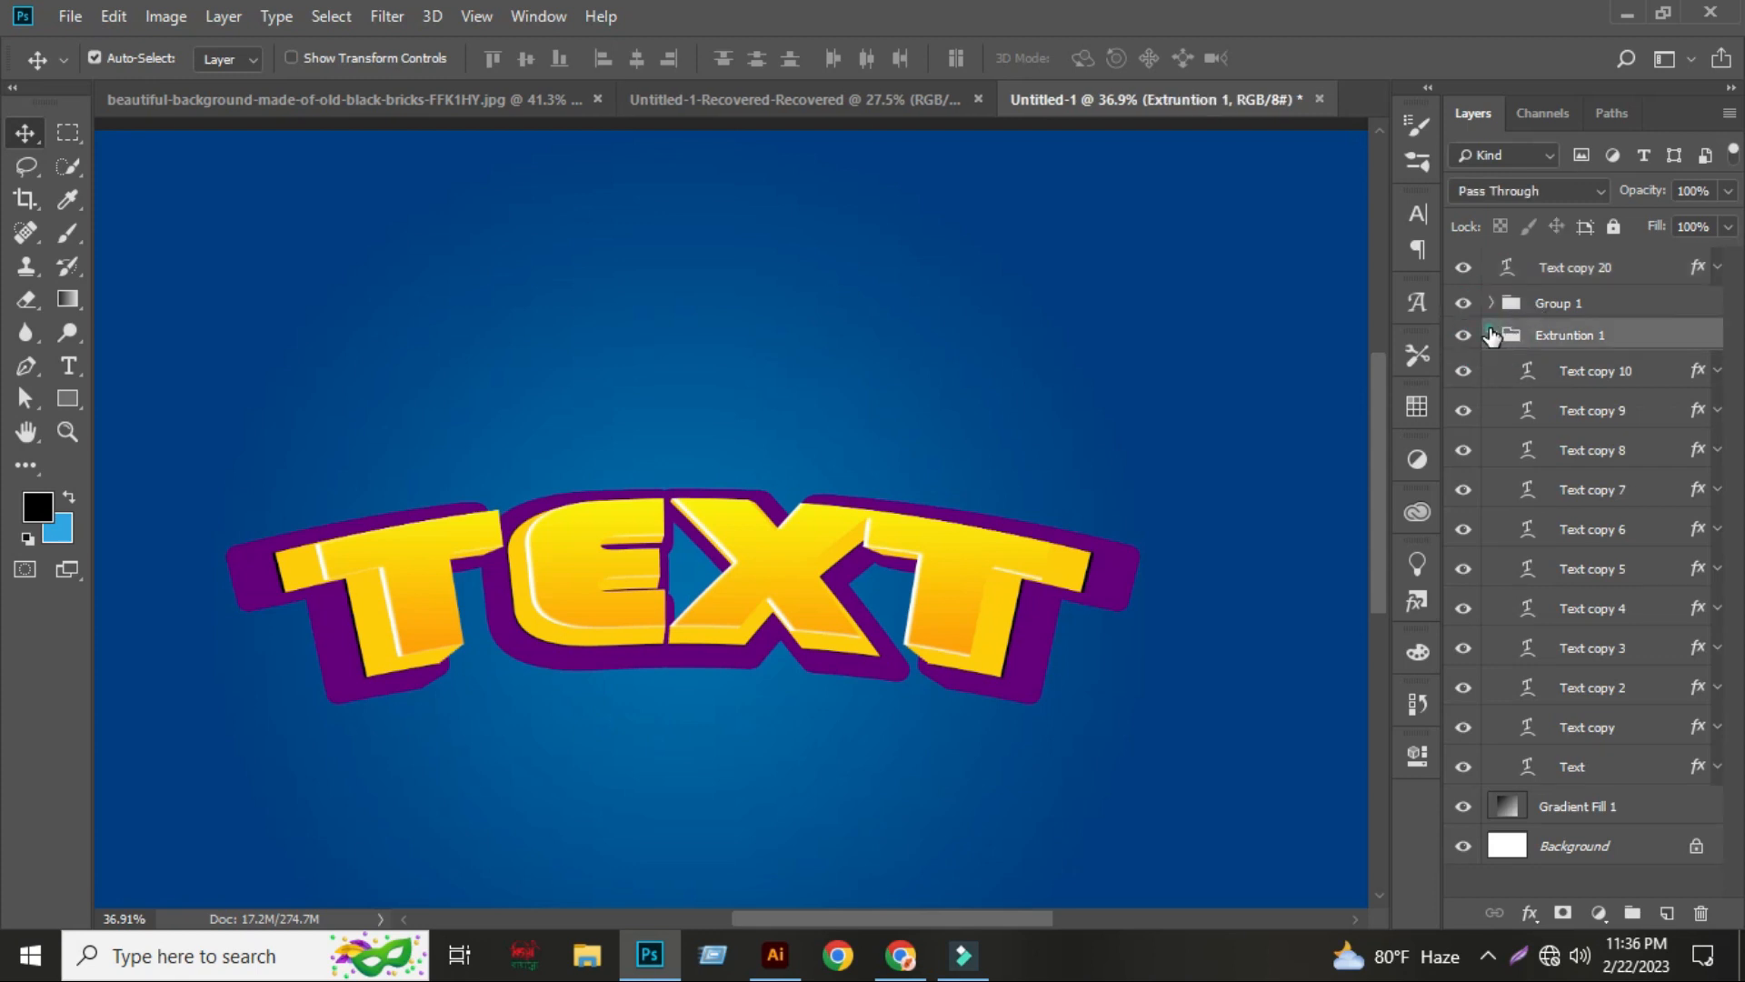
left_click(1491, 335)
double_click(1560, 303)
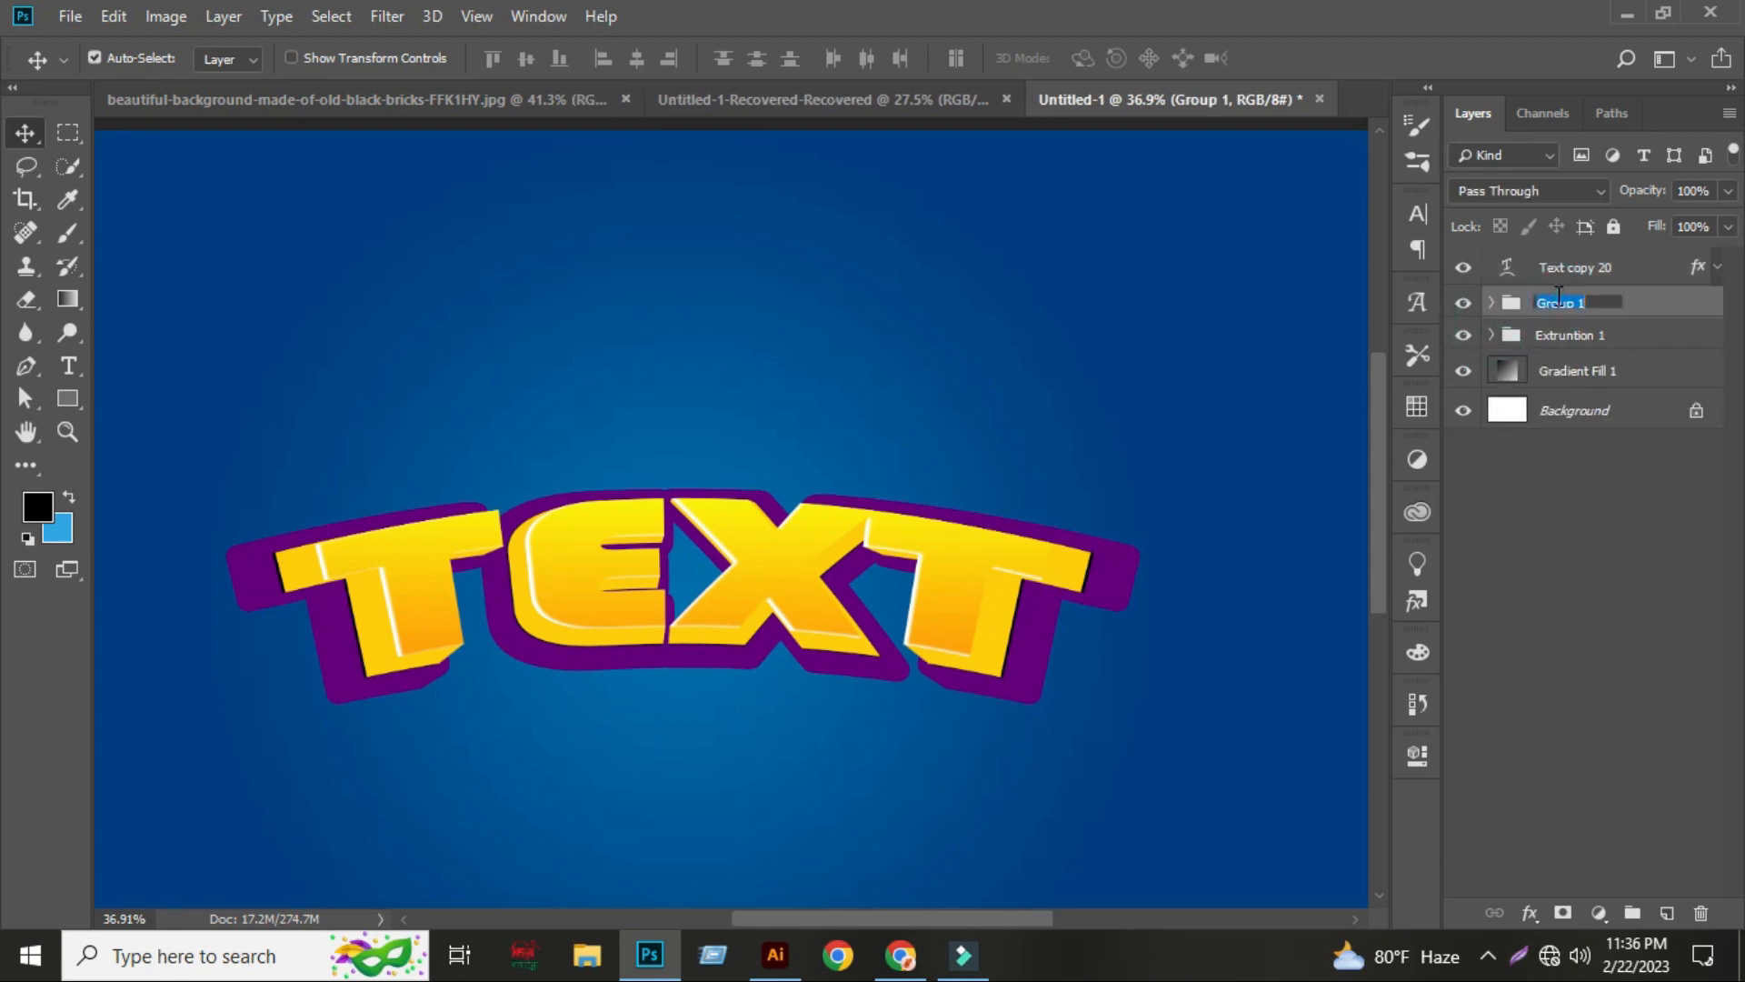
type("Extrution 2")
key("Return")
left_click(1601, 499)
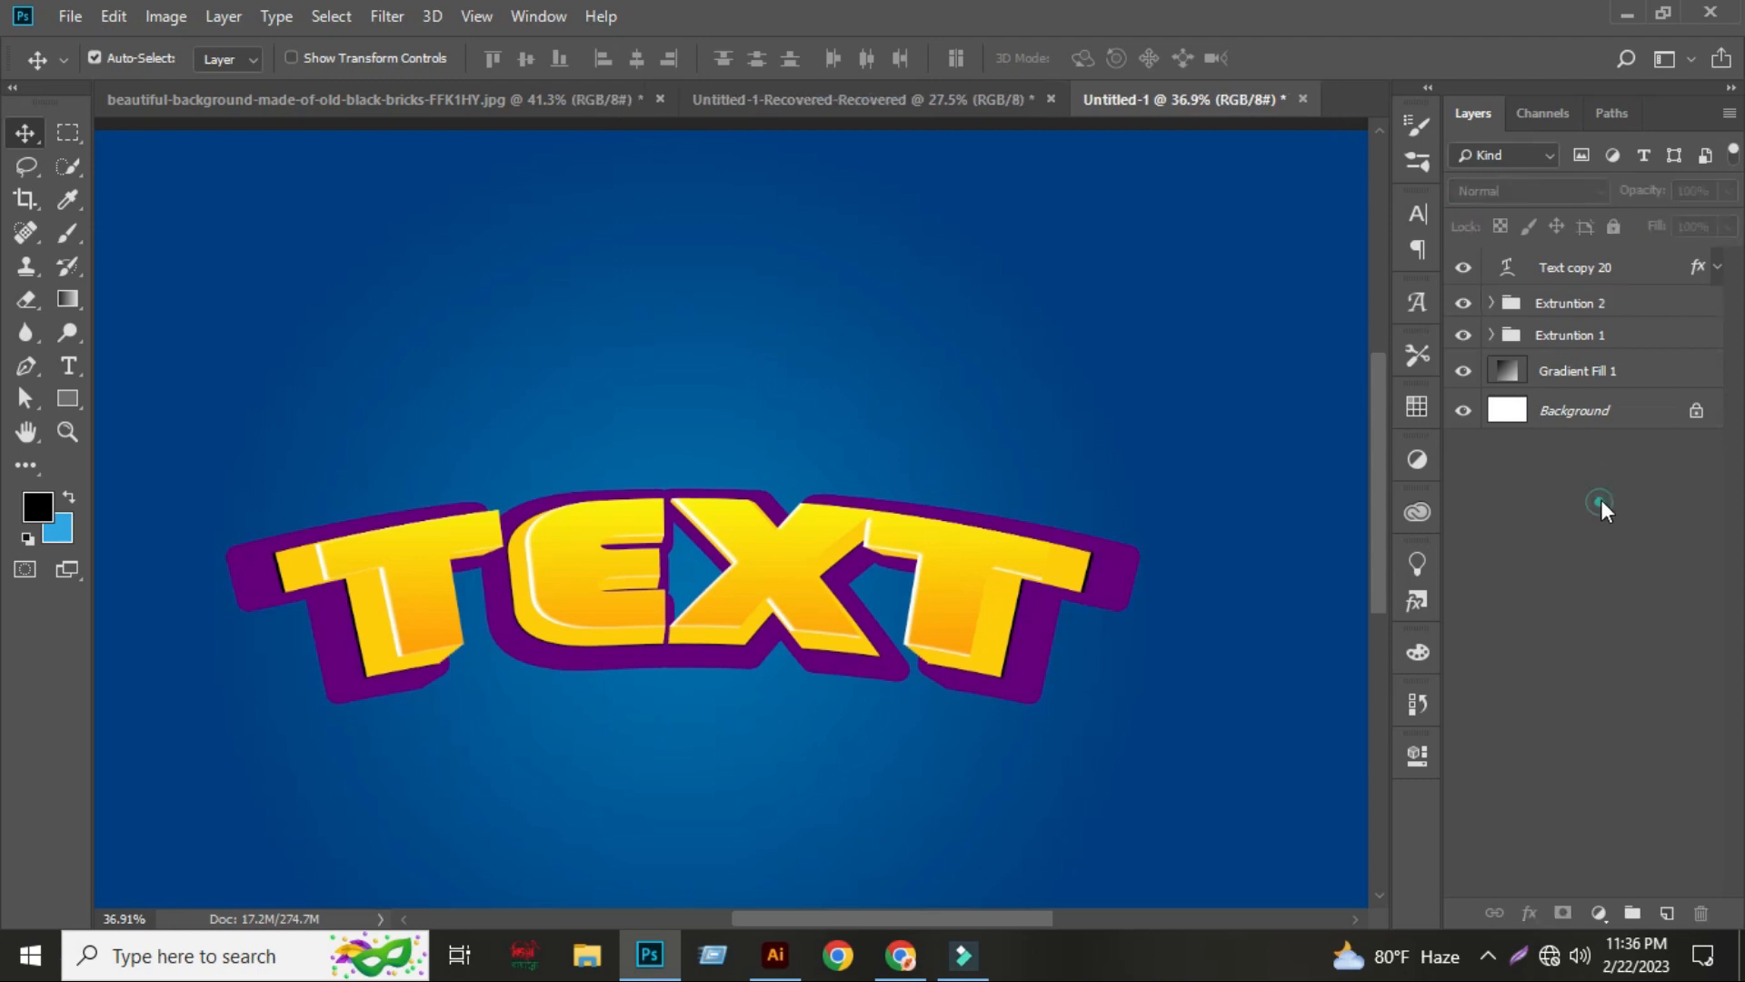
- Expand the Extruntion 1 group and enable Outer Glow in the layer style of Text copy 10
left_click(1492, 334)
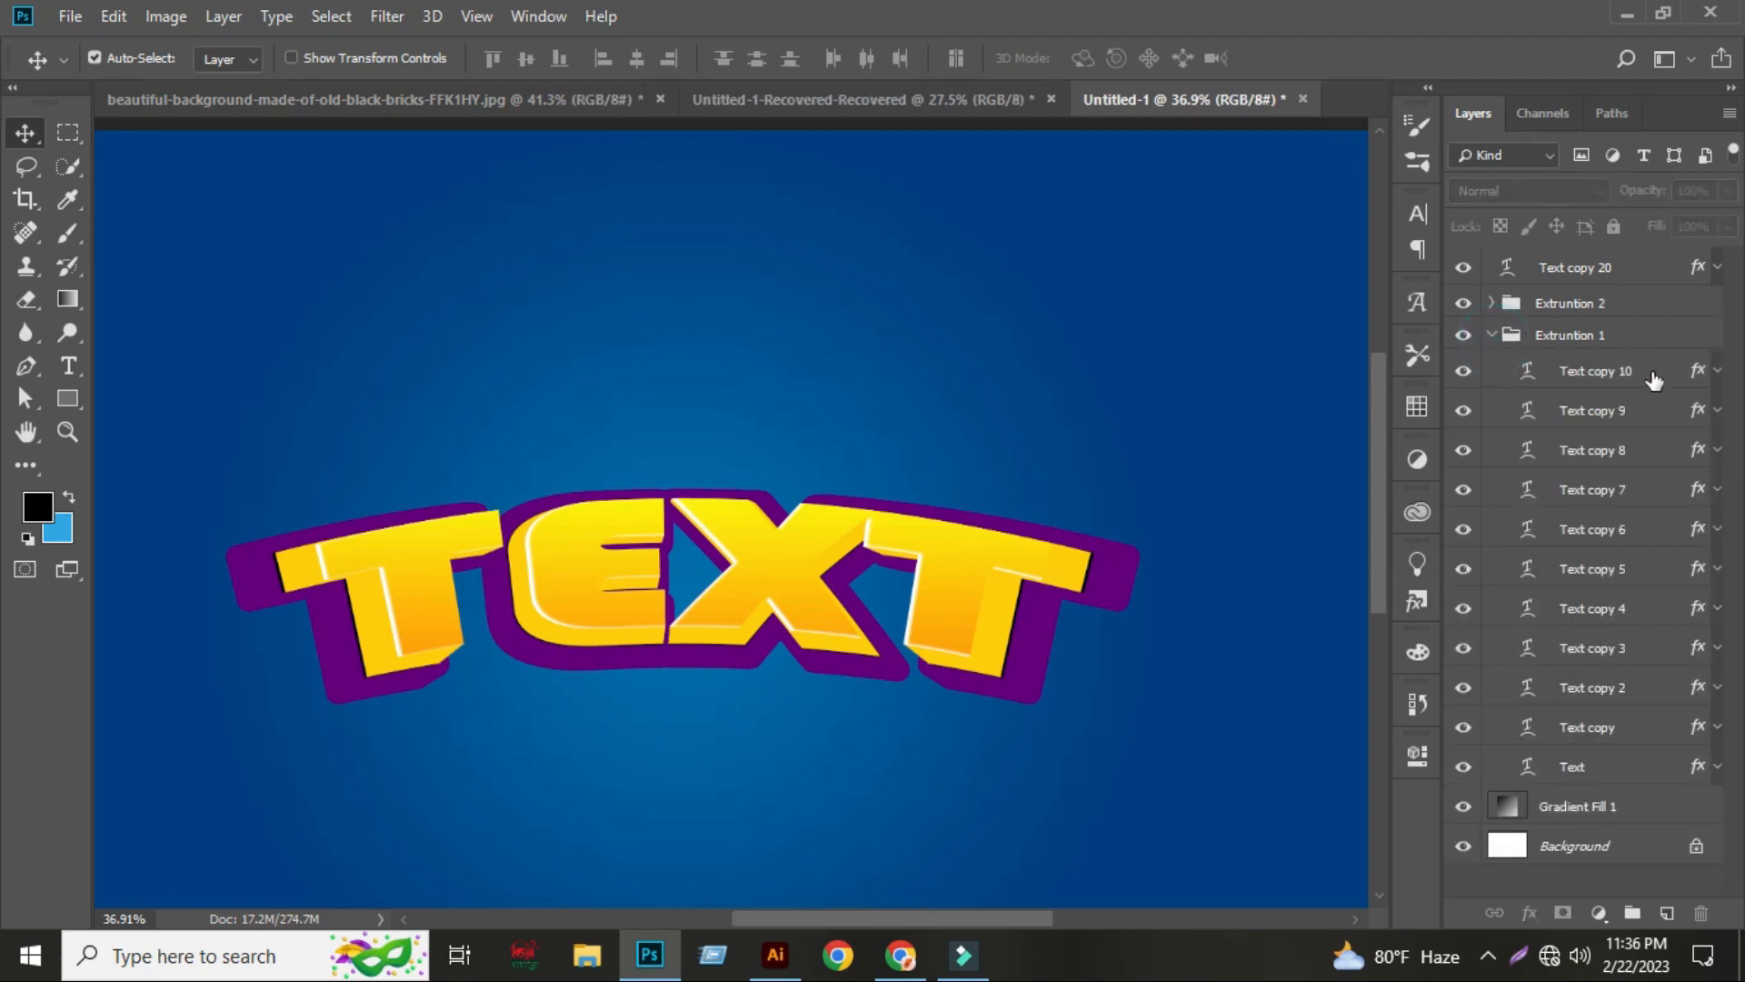
left_click(1716, 367)
left_click(1593, 425)
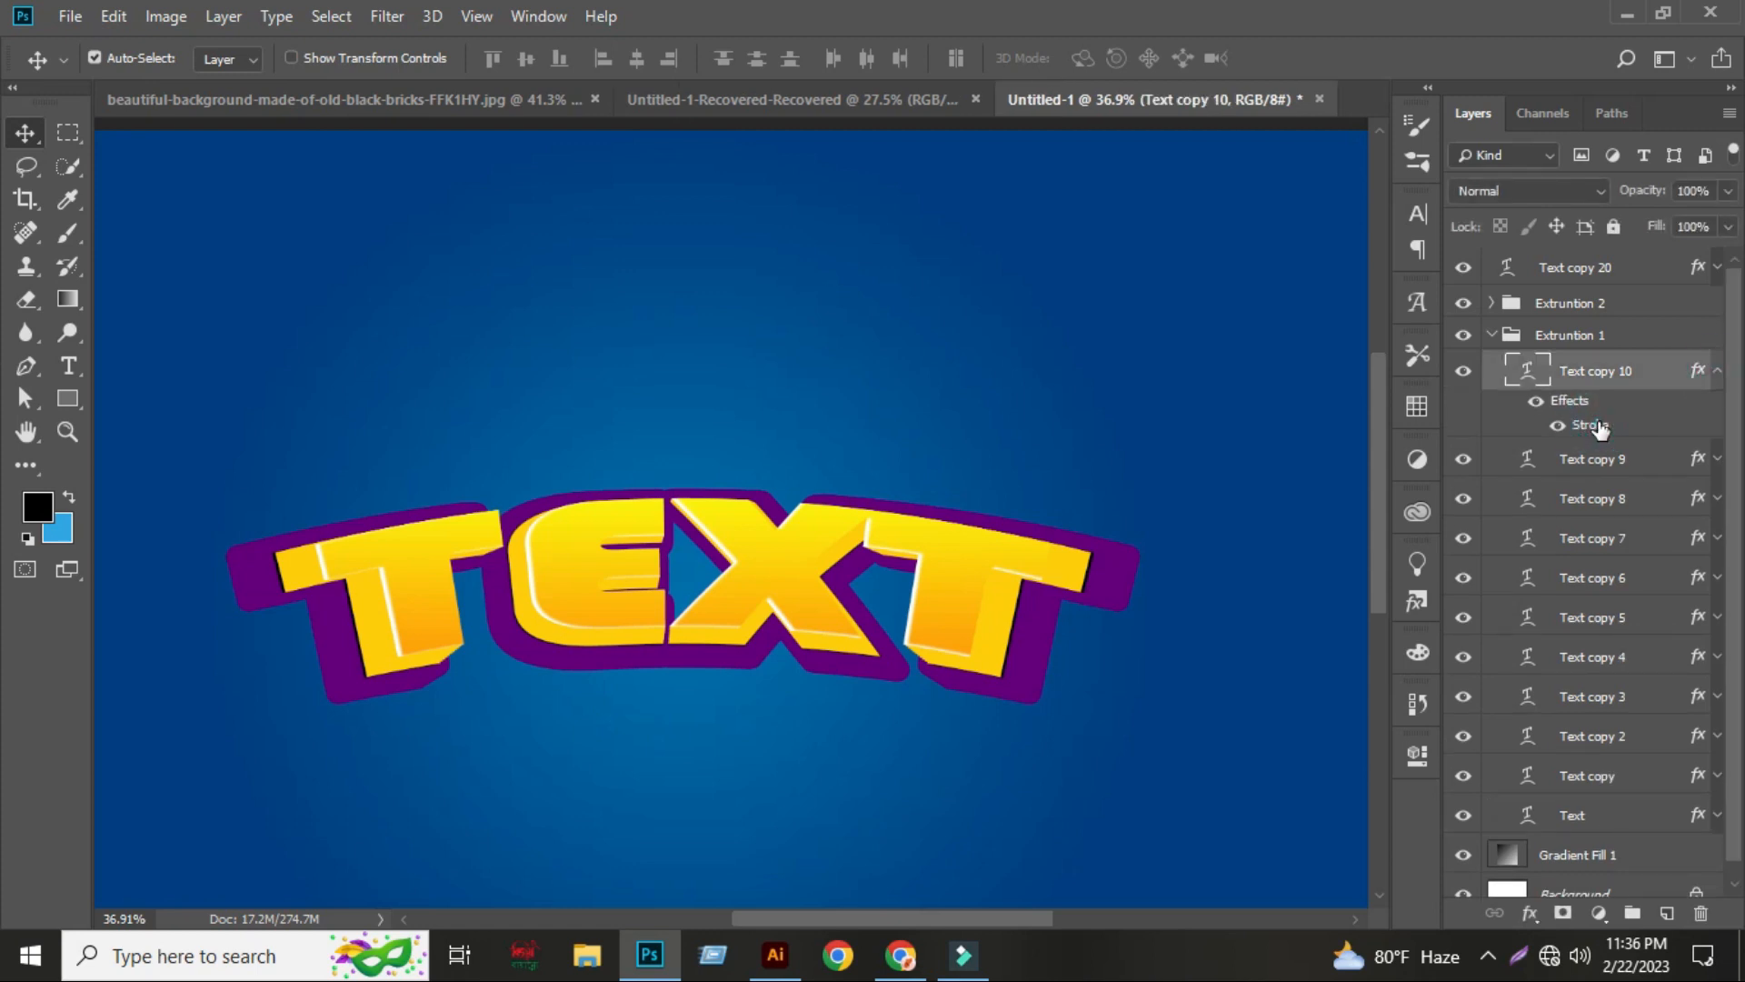
double_click(1593, 425)
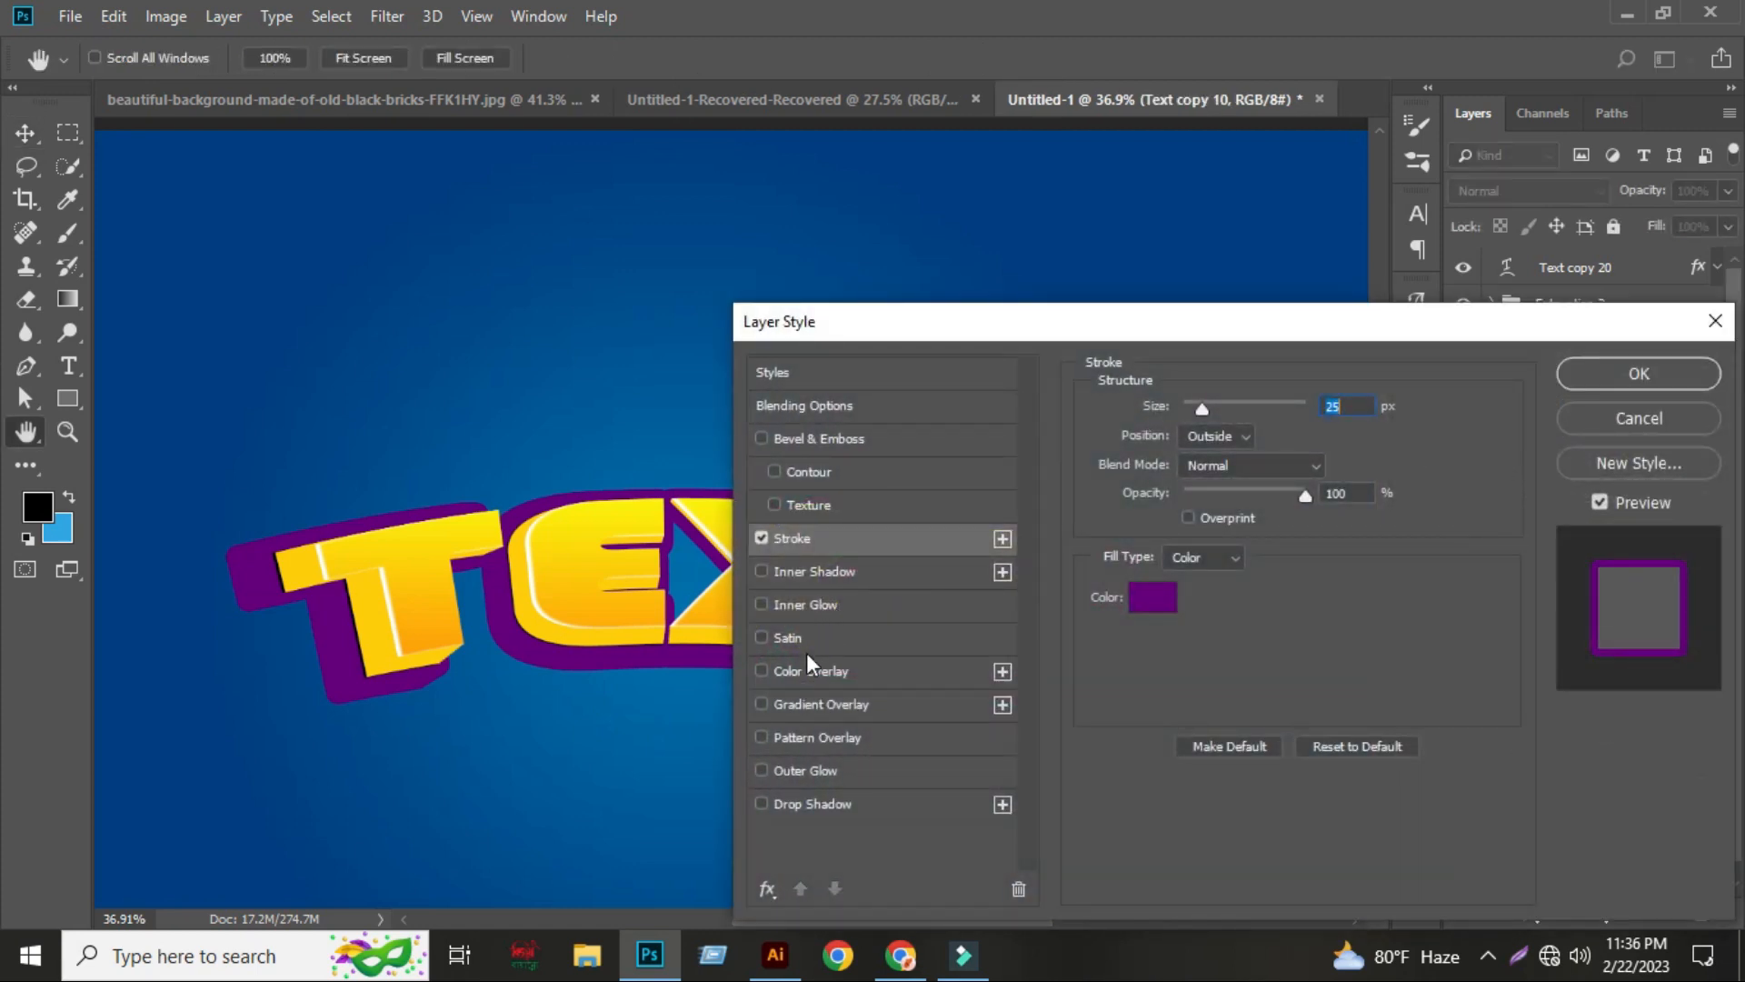
left_click(762, 771)
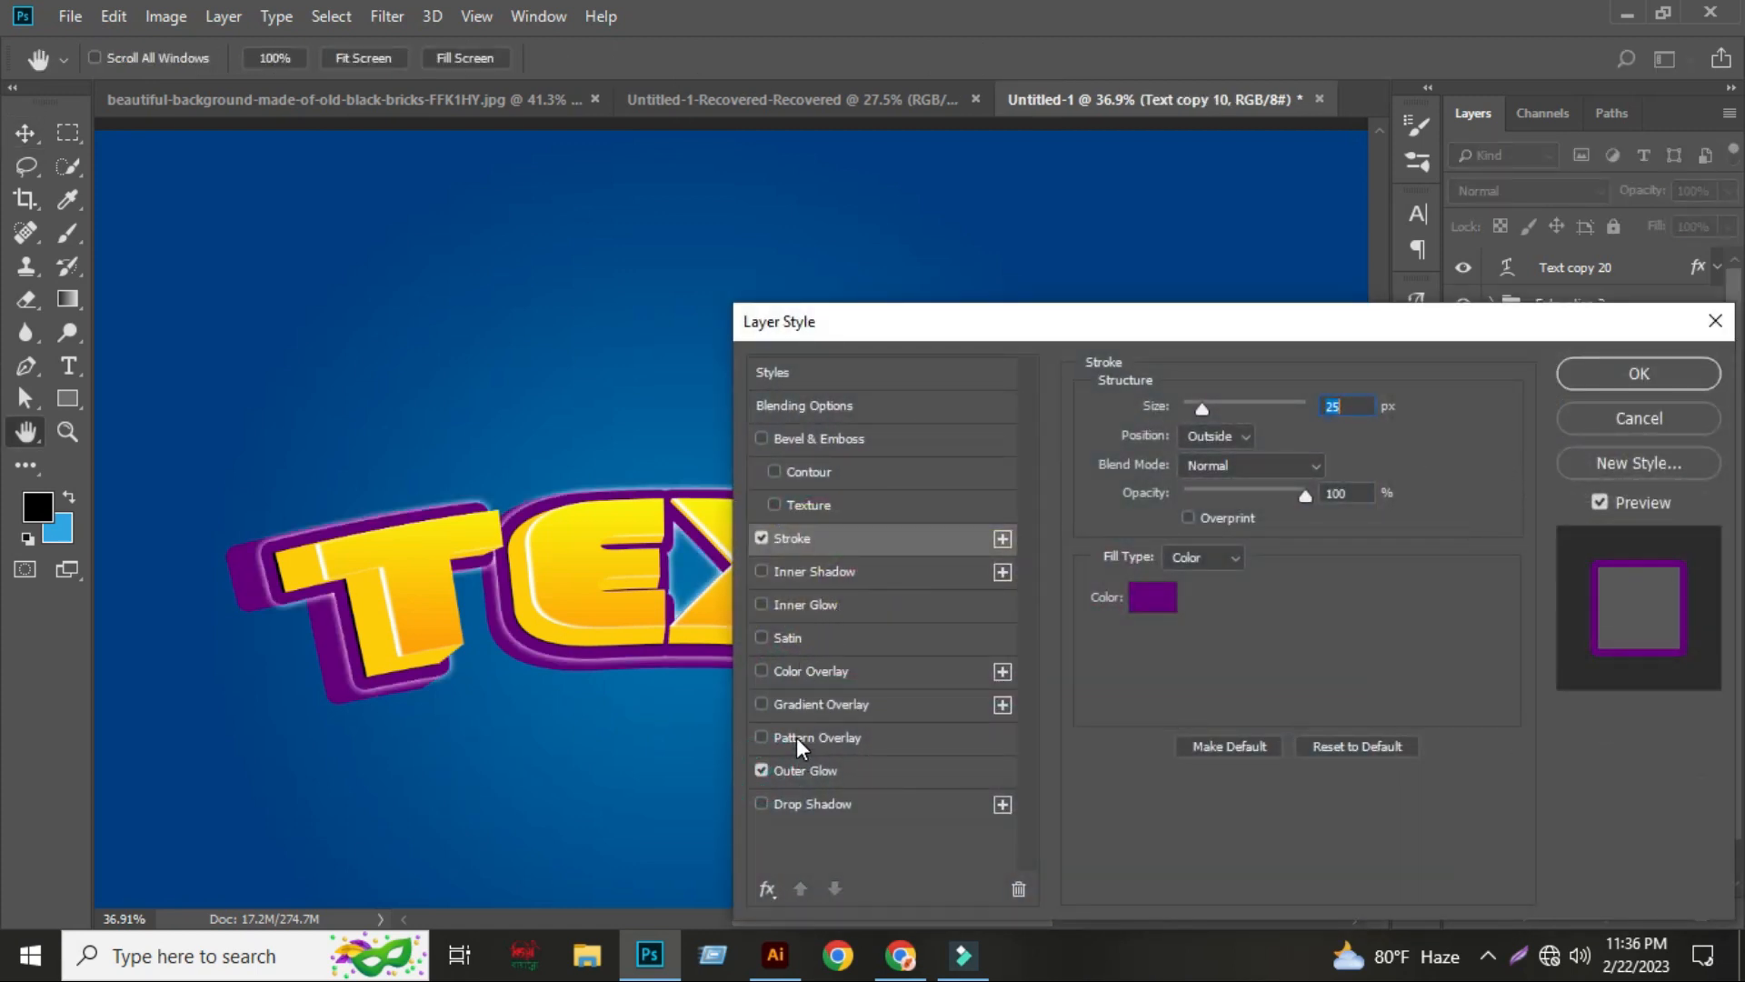
- Try a stroke opacity of 79% and a stroke size of 18 px on Text copy 10
left_click(1256, 493)
left_click(1349, 405)
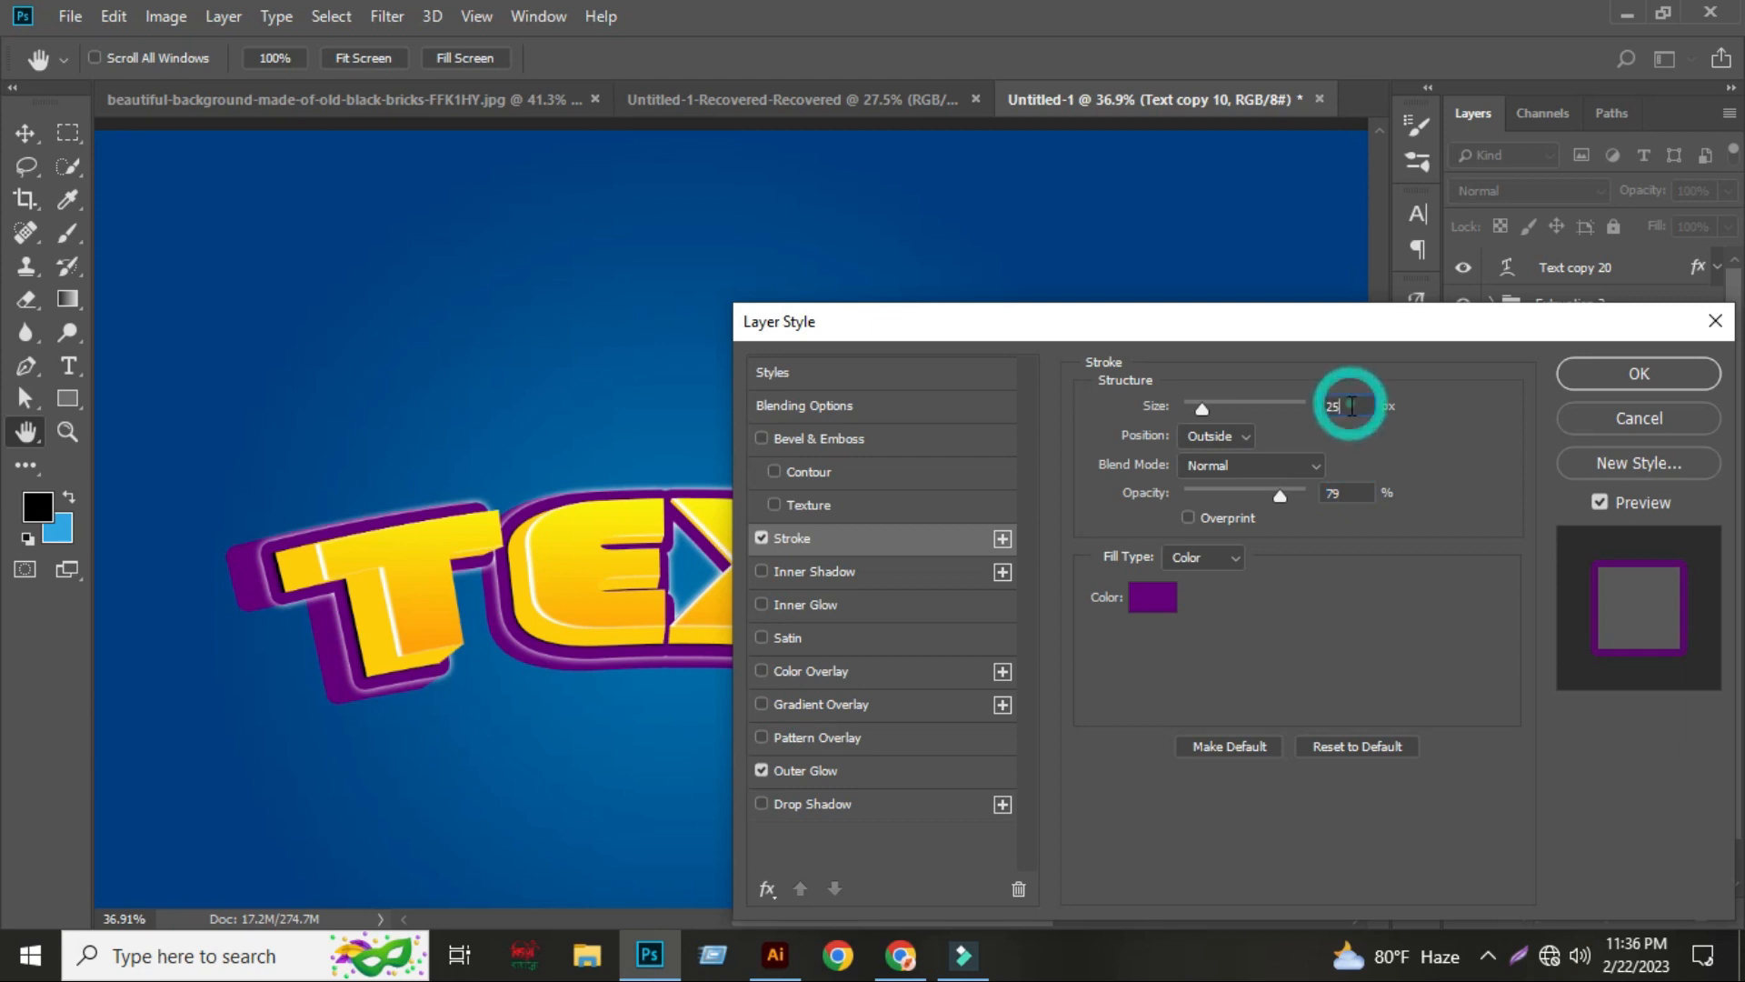
key("Down")
key("Down")
key("Down")
key("Down")
key("Down")
key("Down")
key("Down")
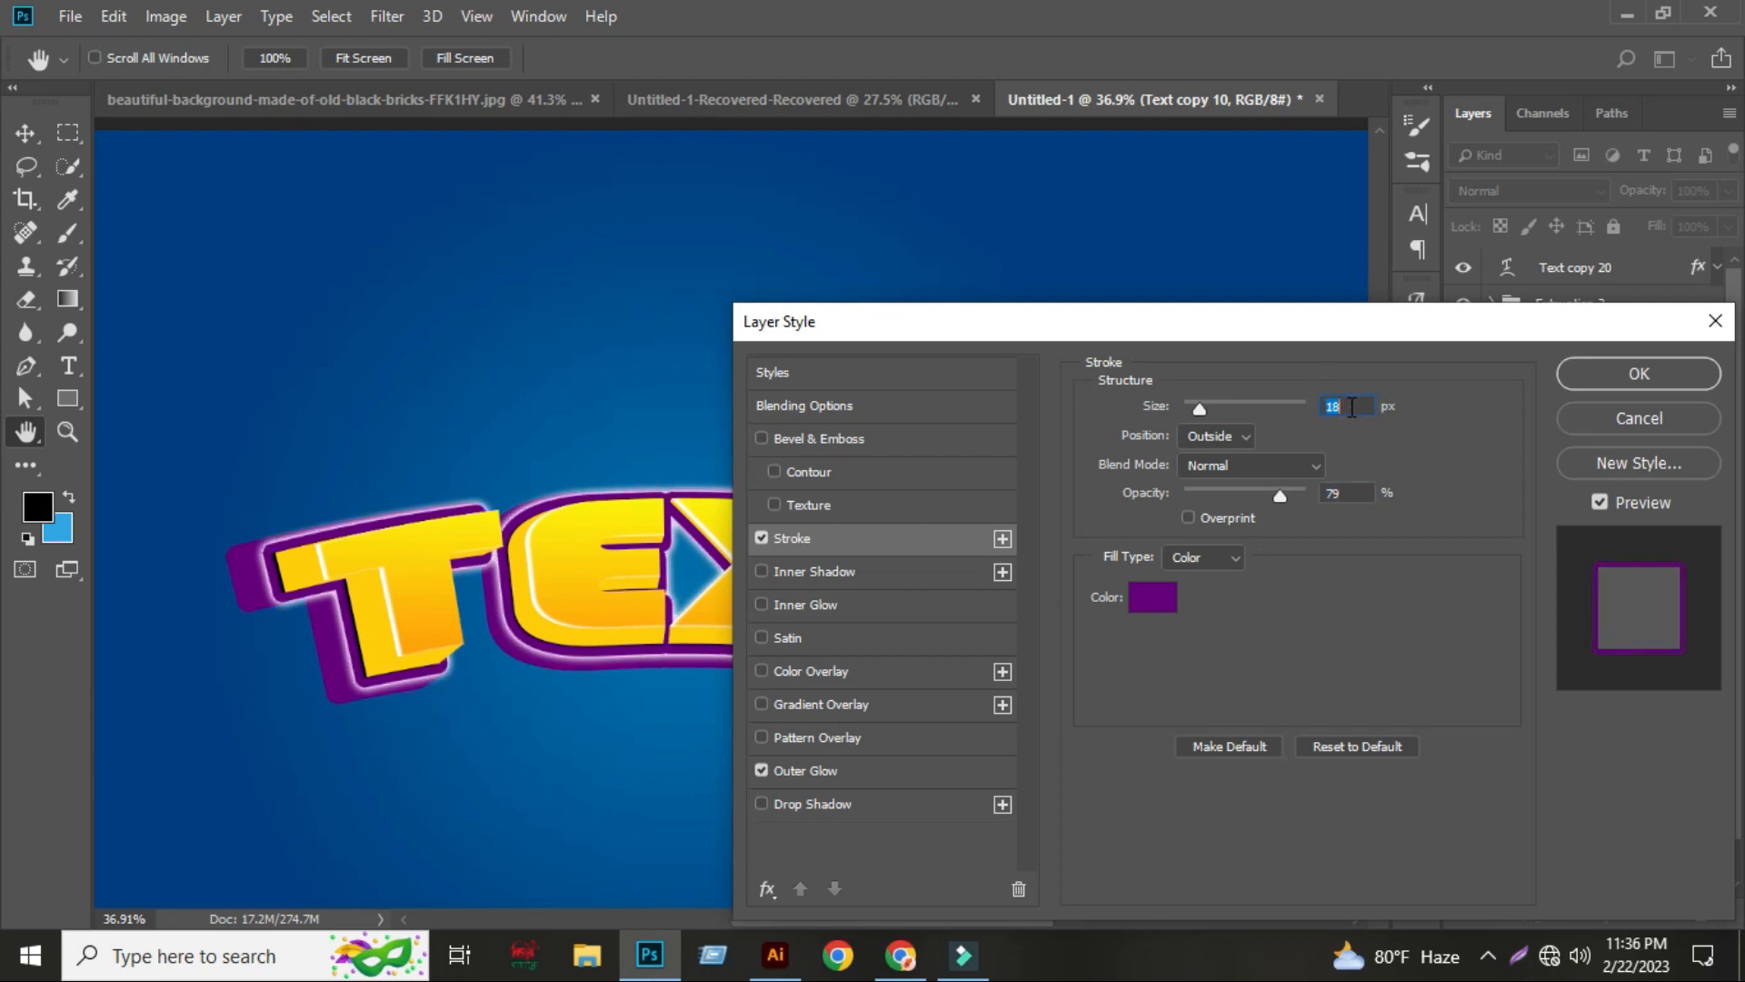
- Try a stroke size of 27 px, and return the stroke to 100% opacity and 25 px
key("Up")
key("Up")
key("Up")
key("Up")
key("Up")
key("Up")
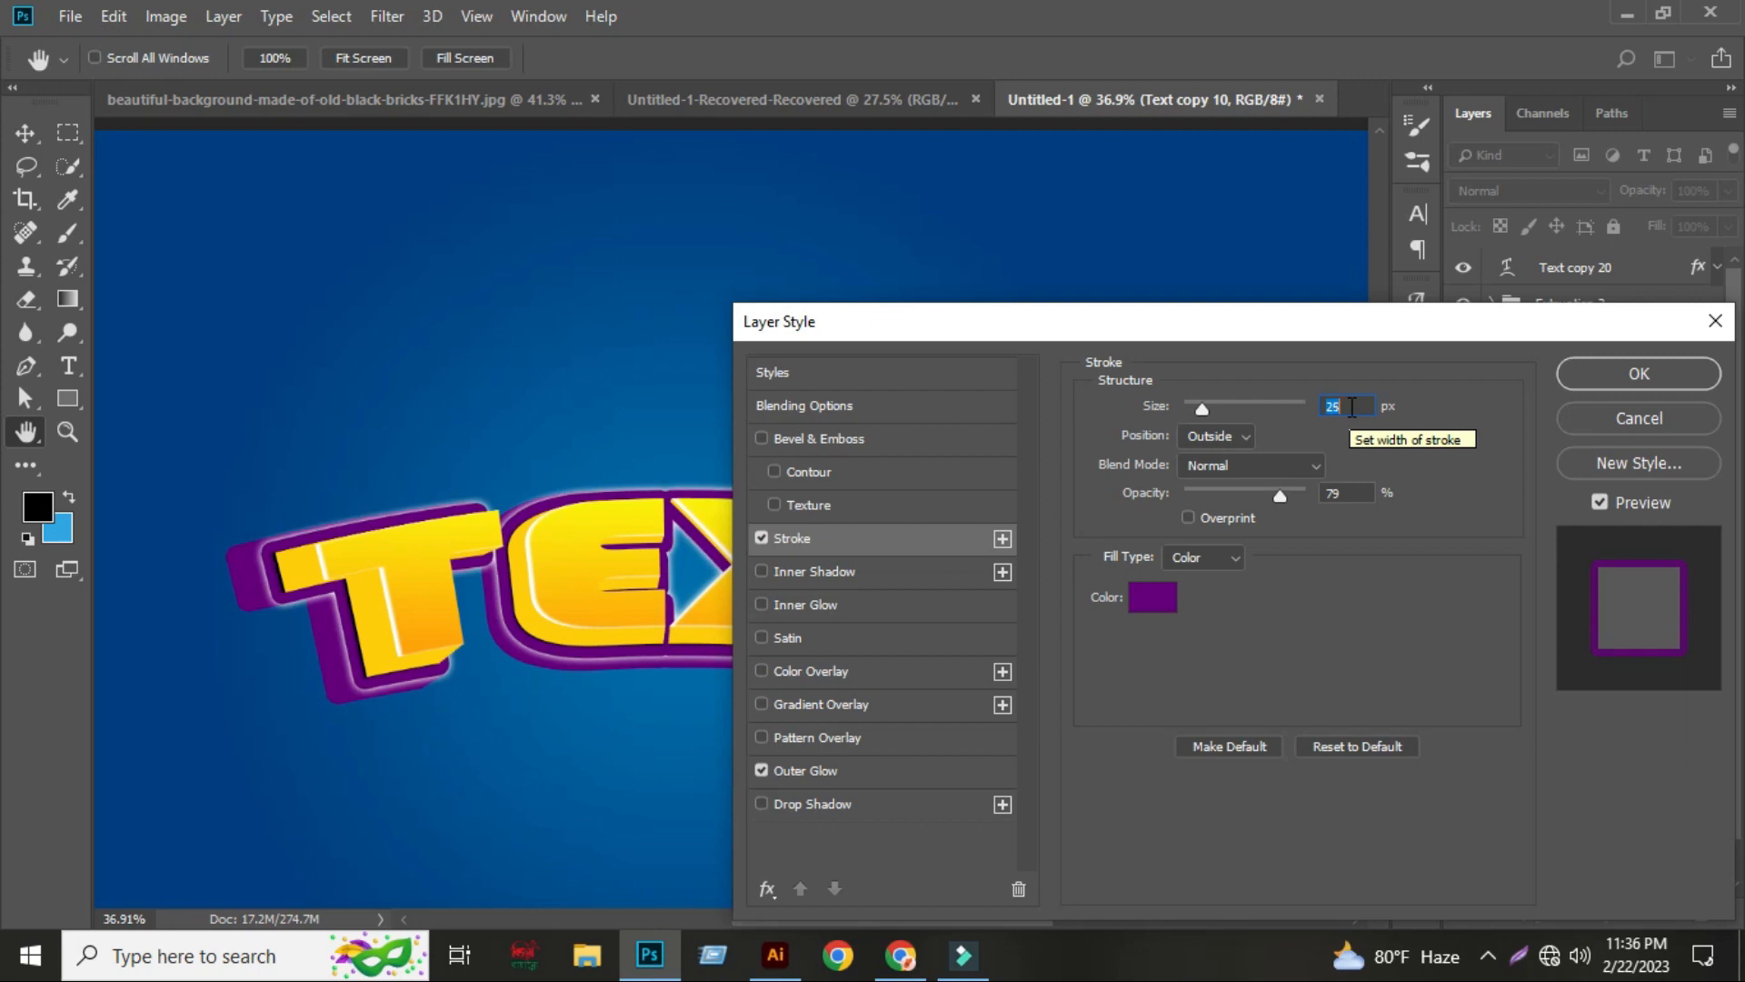
key("Up")
key("Up")
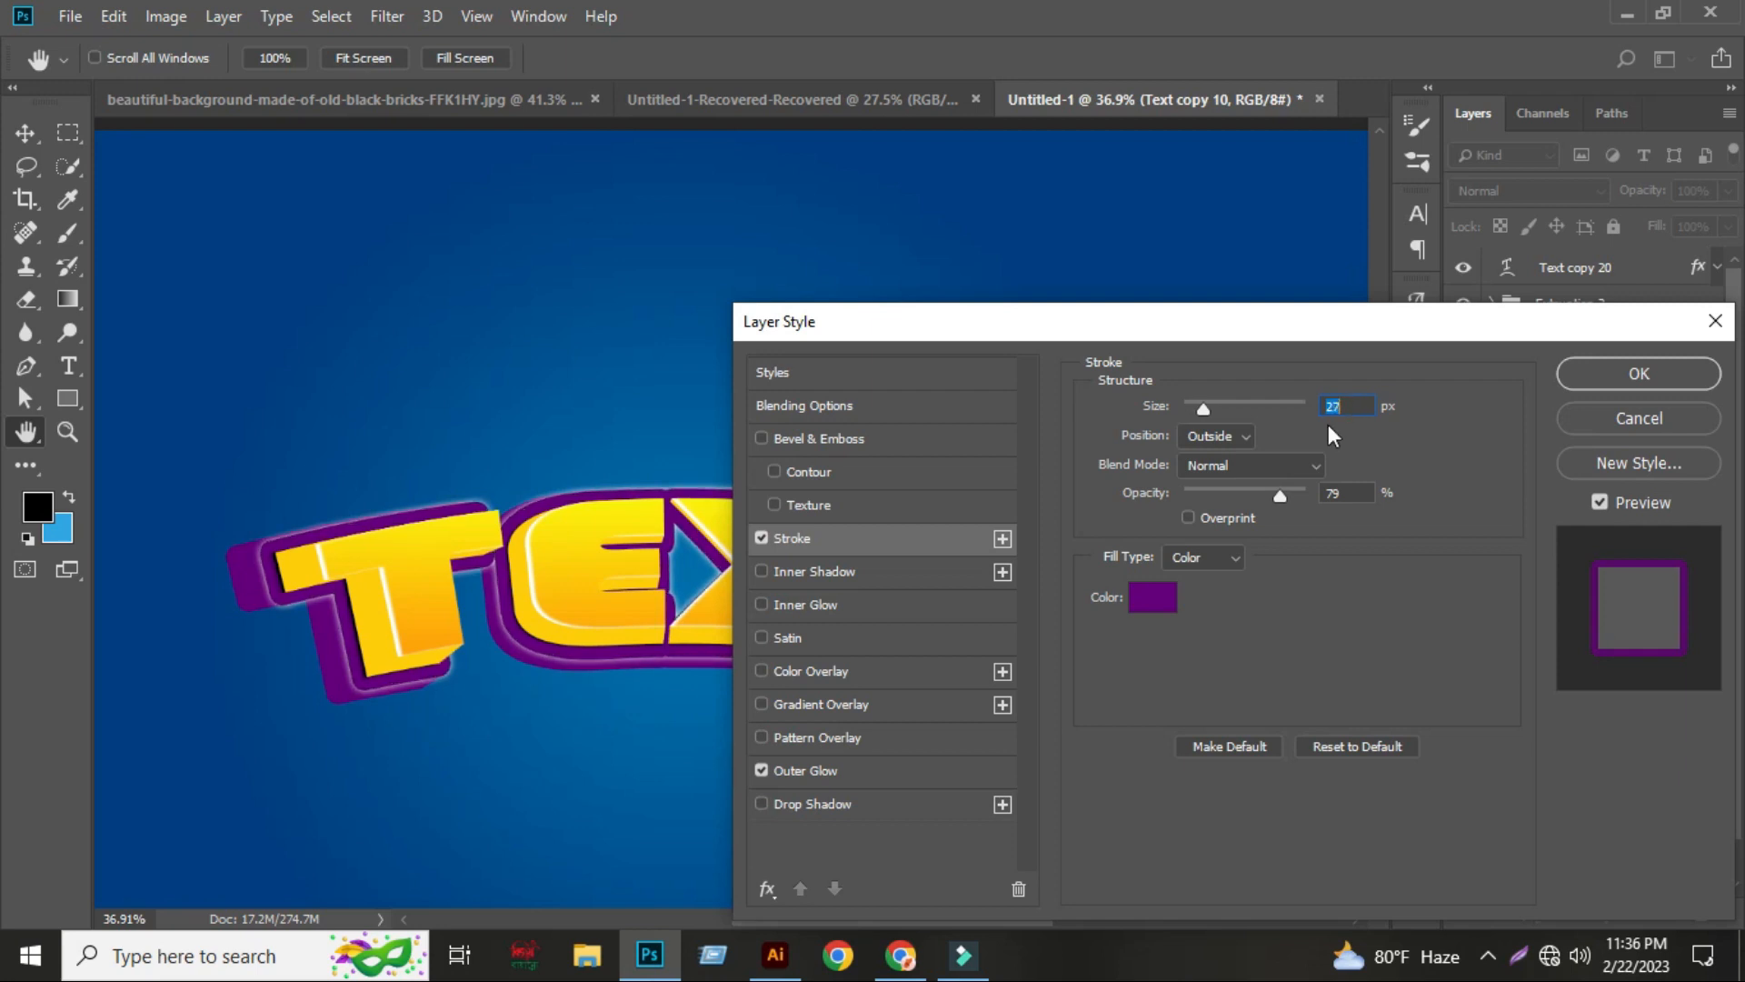
left_click_drag(1236, 493, 1284, 490)
left_click(1344, 403)
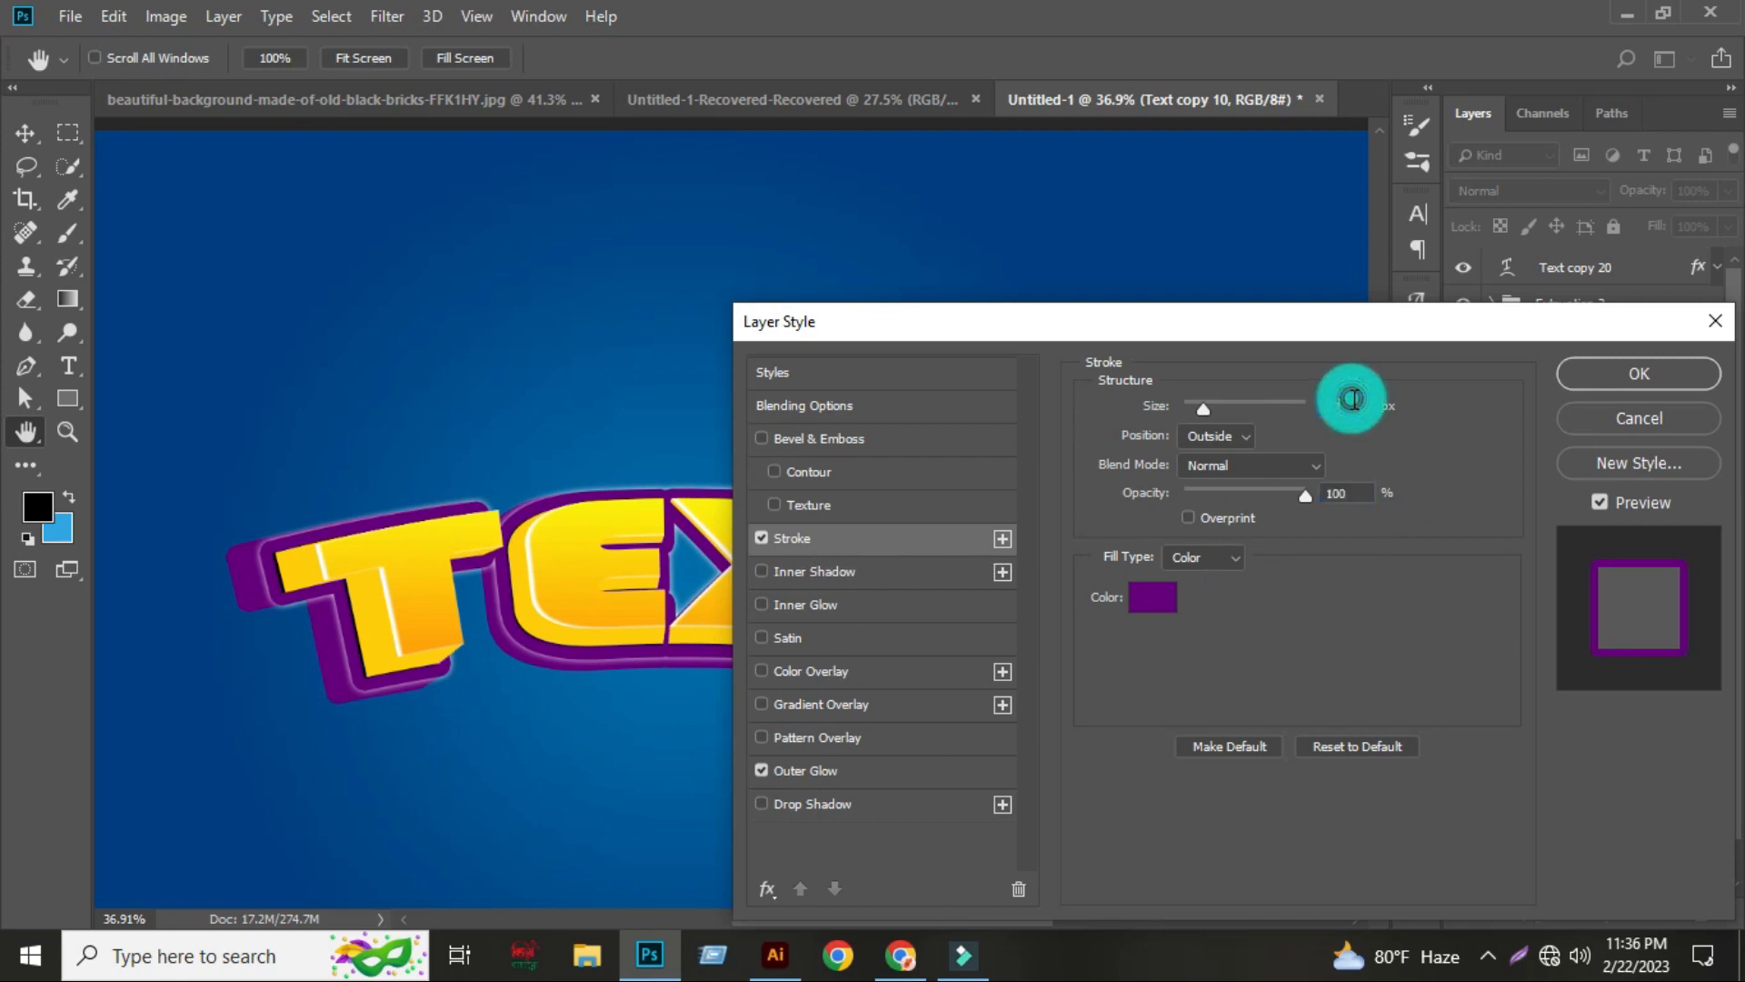
key("Down")
key("Down")
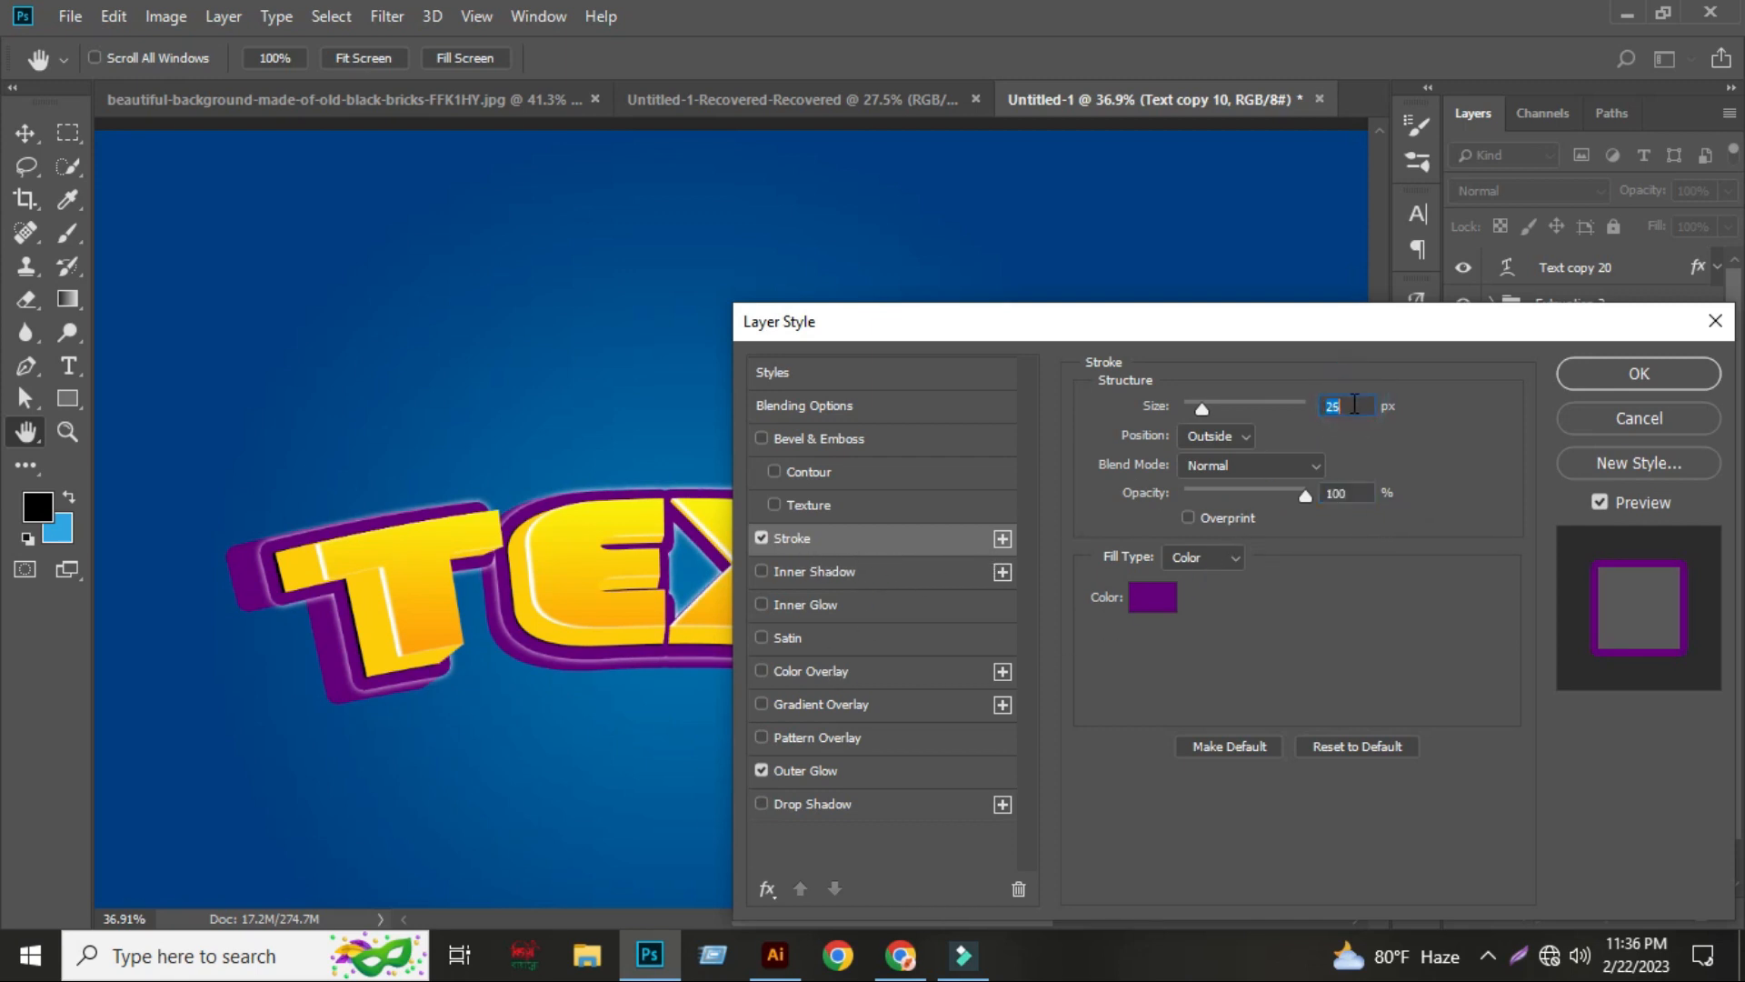
- Set the outer glow to 97% opacity, 34% spread and 42 px size, and apply the layer style
left_click(798, 769)
left_click(1213, 600)
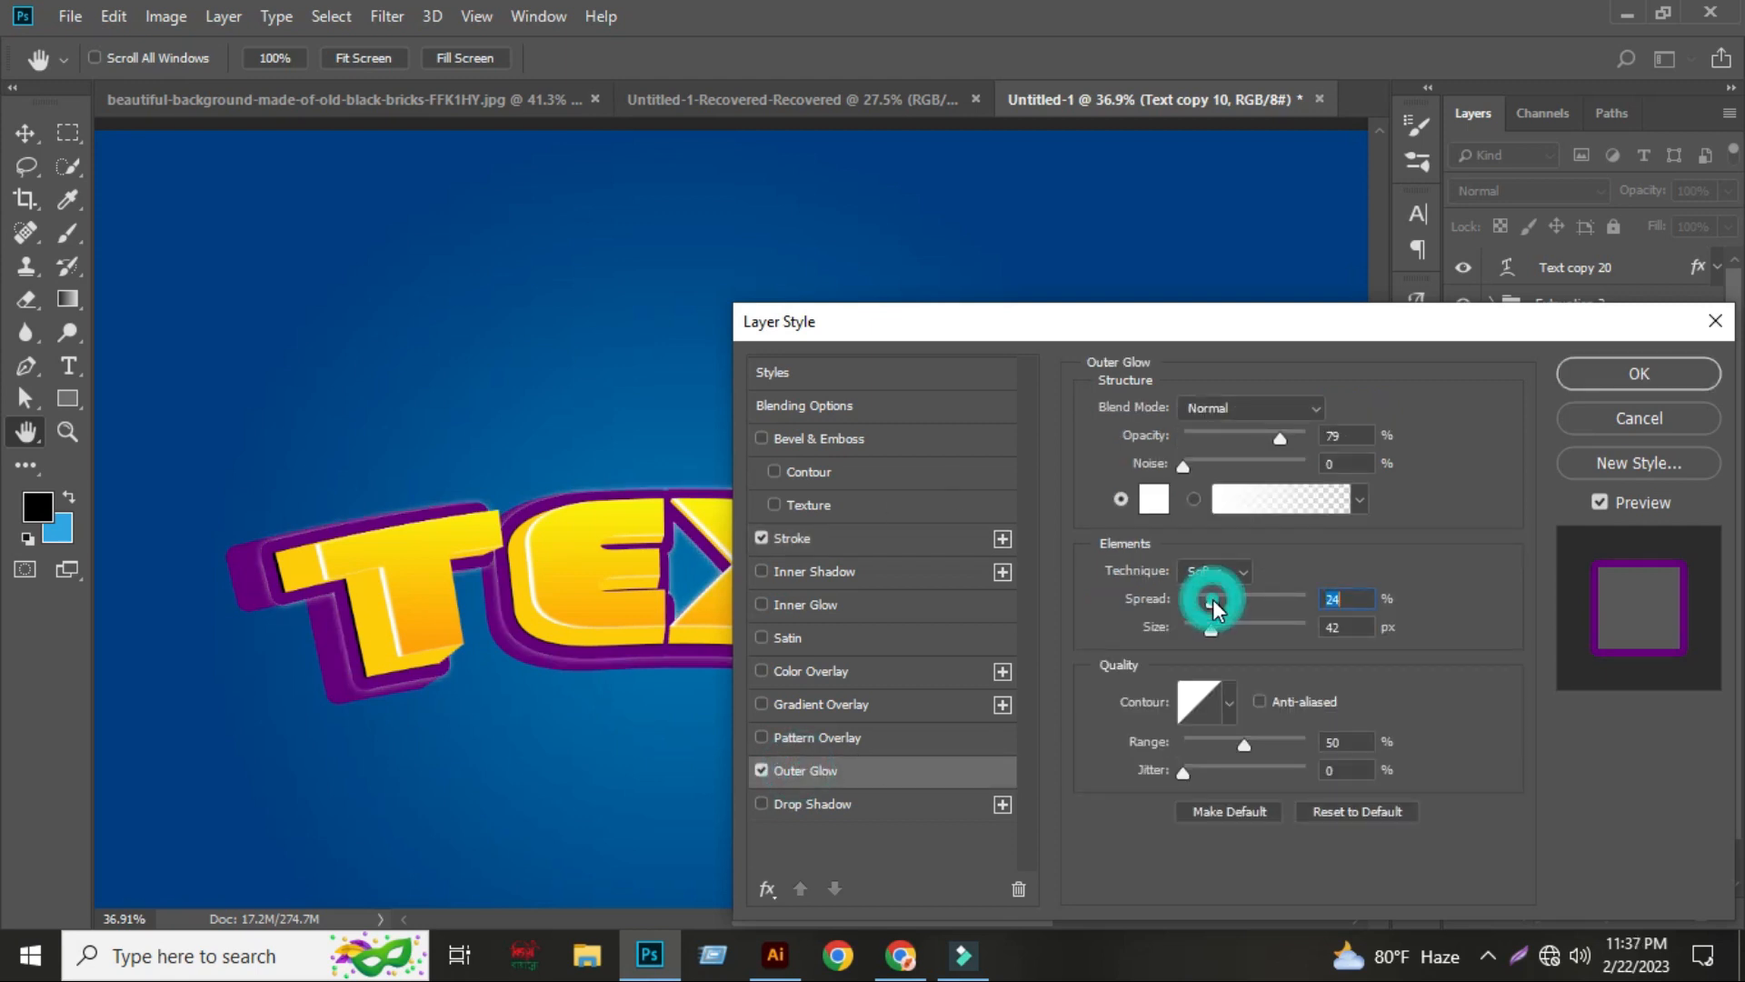
left_click_drag(1226, 432, 1291, 434)
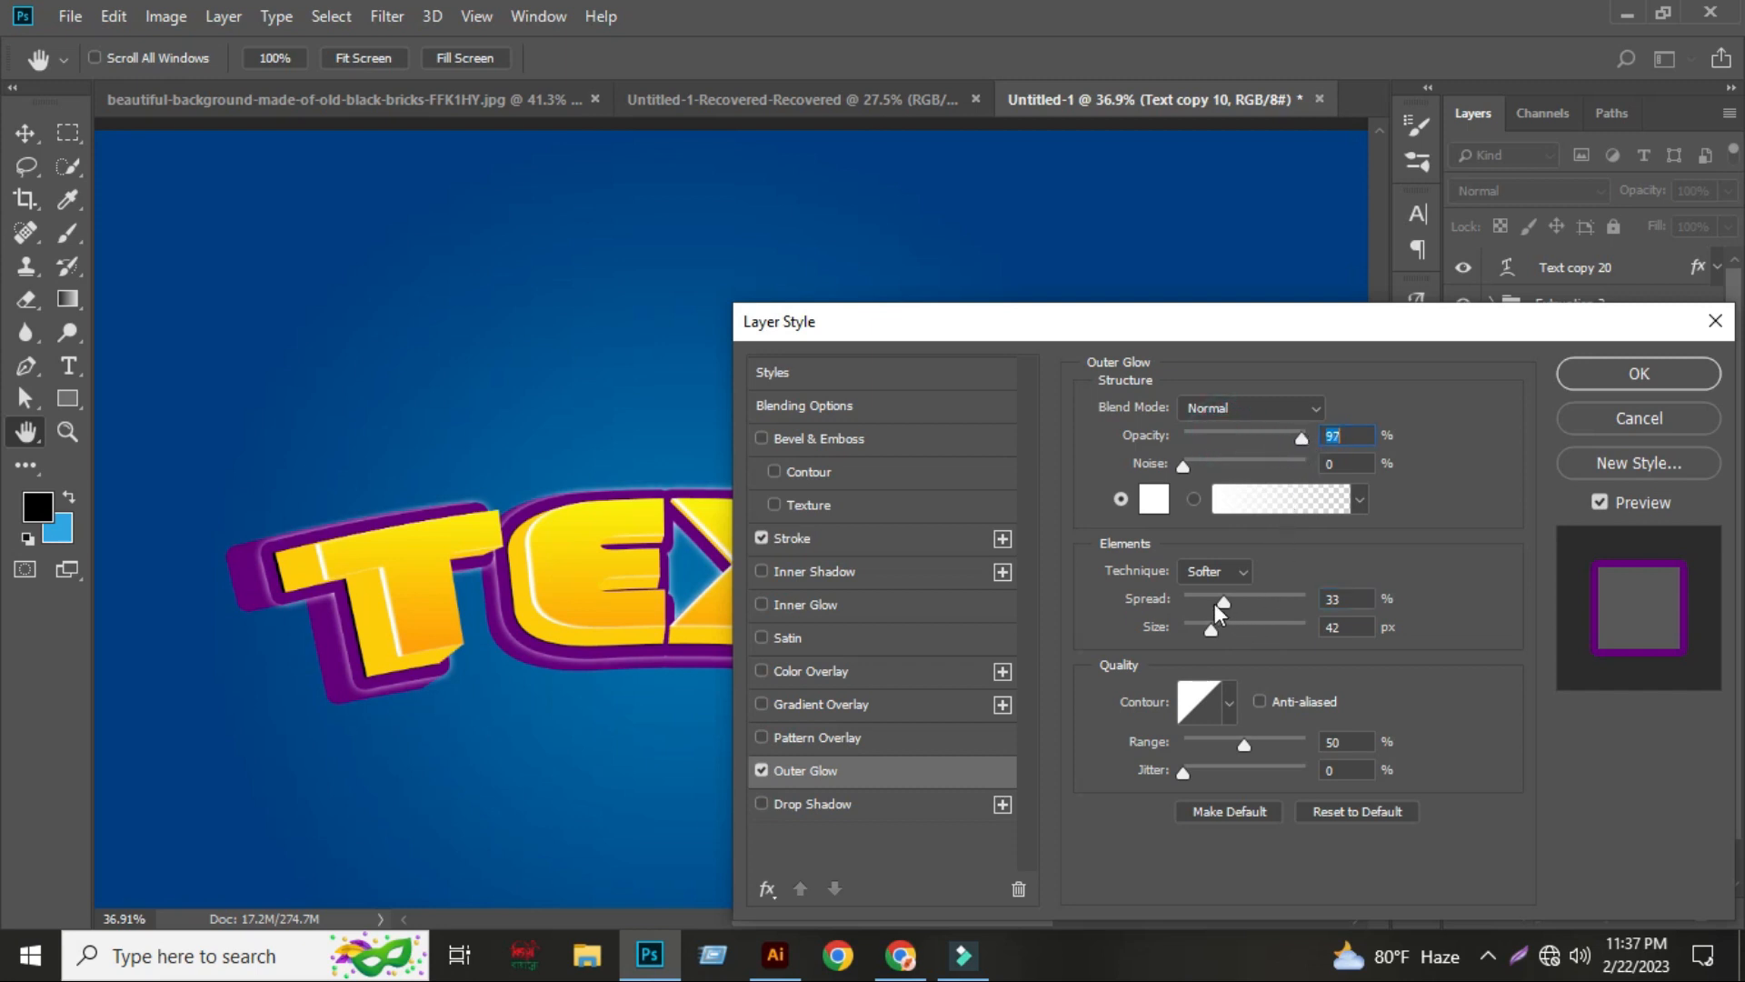
left_click_drag(1215, 603, 1229, 596)
left_click(1340, 592)
scroll(1340, 593, "down", 2)
left_click(1353, 628)
scroll(1356, 631, "down", 4)
scroll(1355, 631, "up", 2)
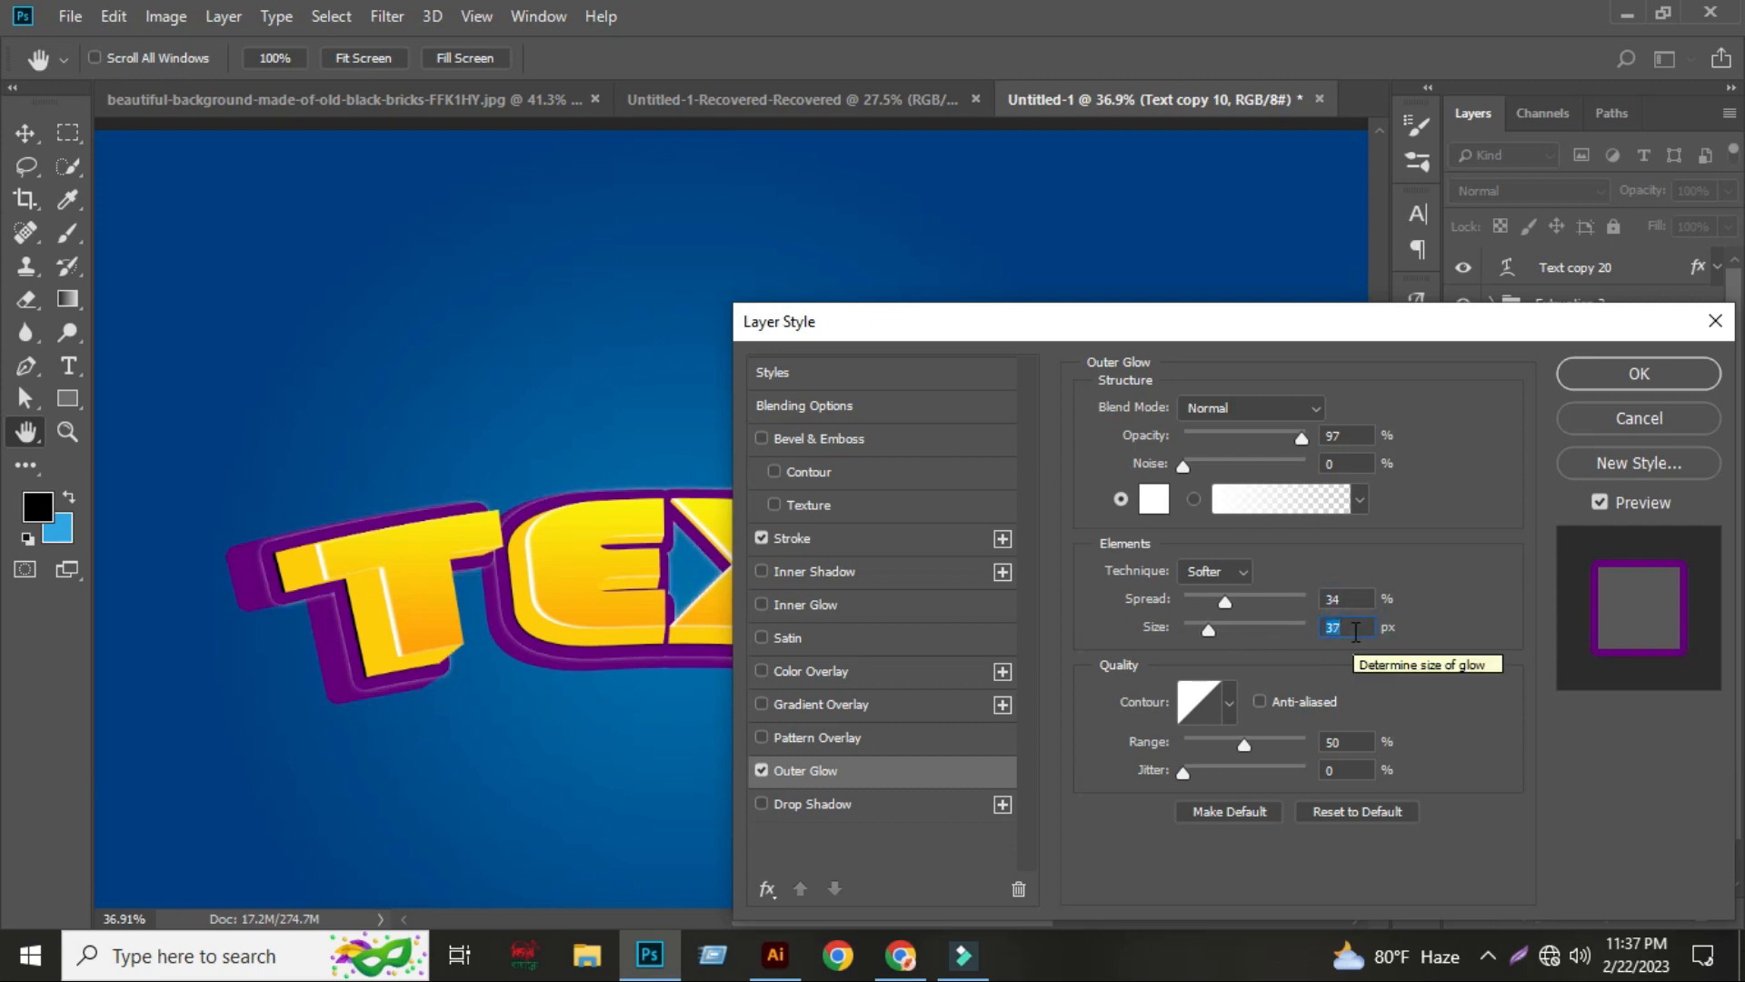
scroll(1355, 631, "up", 1)
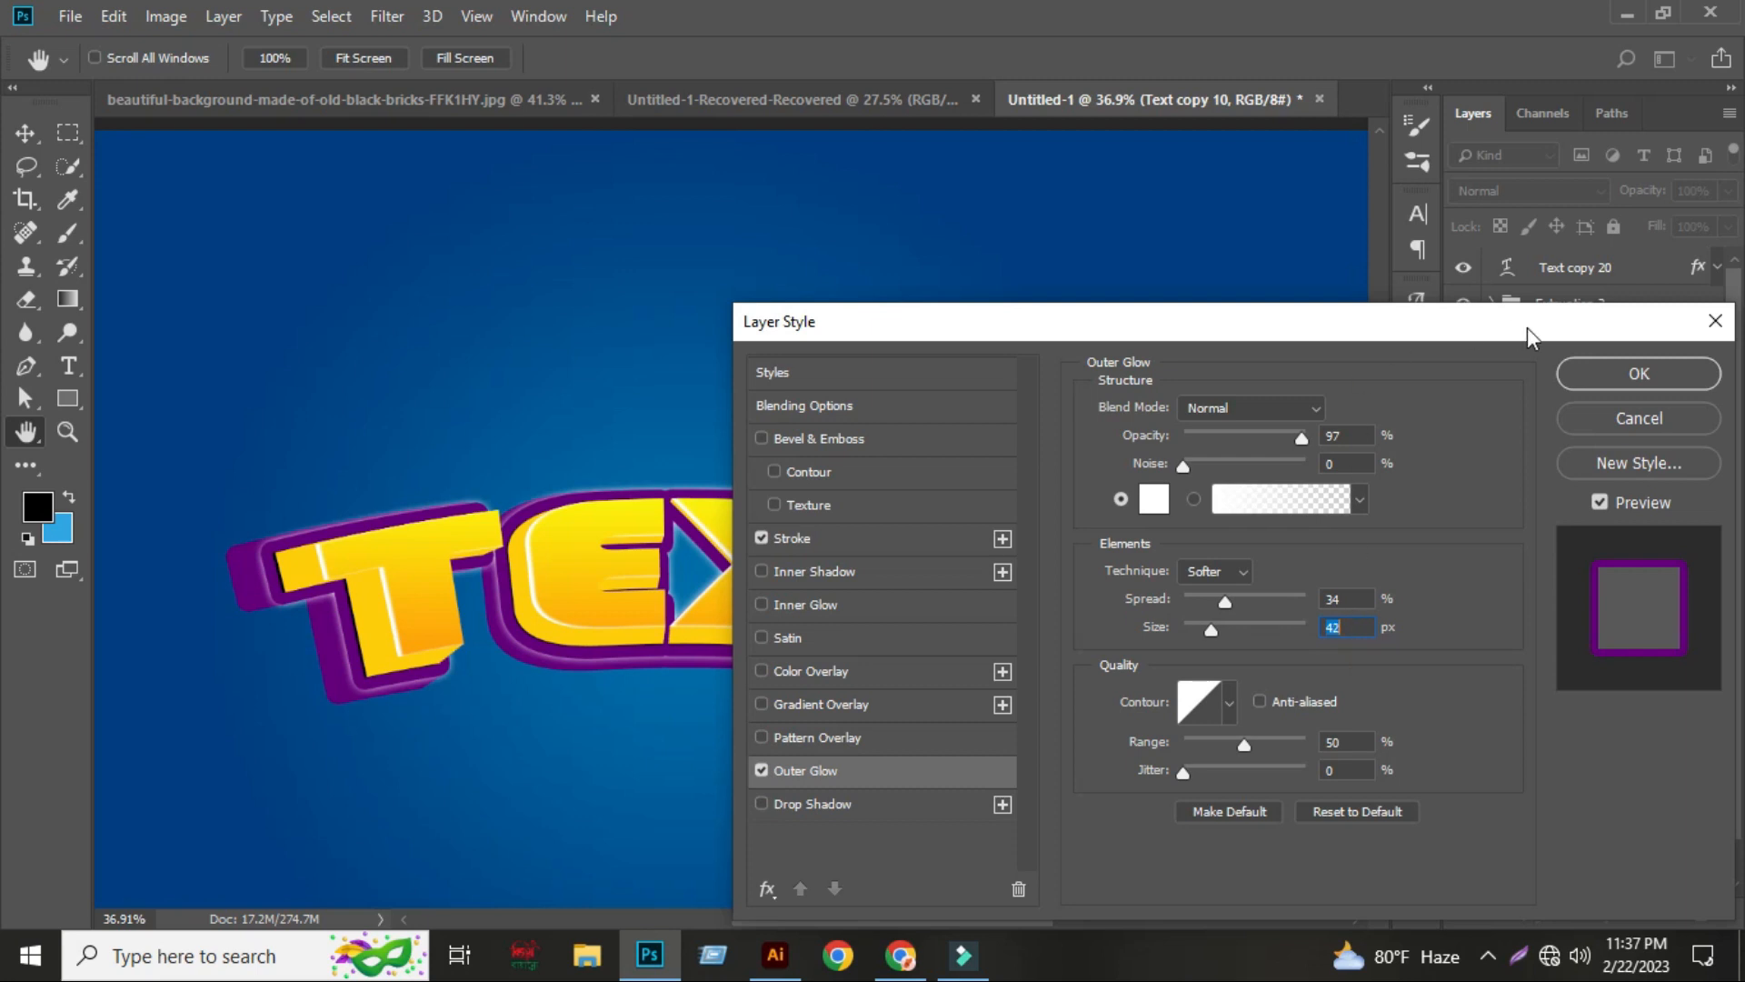
left_click(1660, 374)
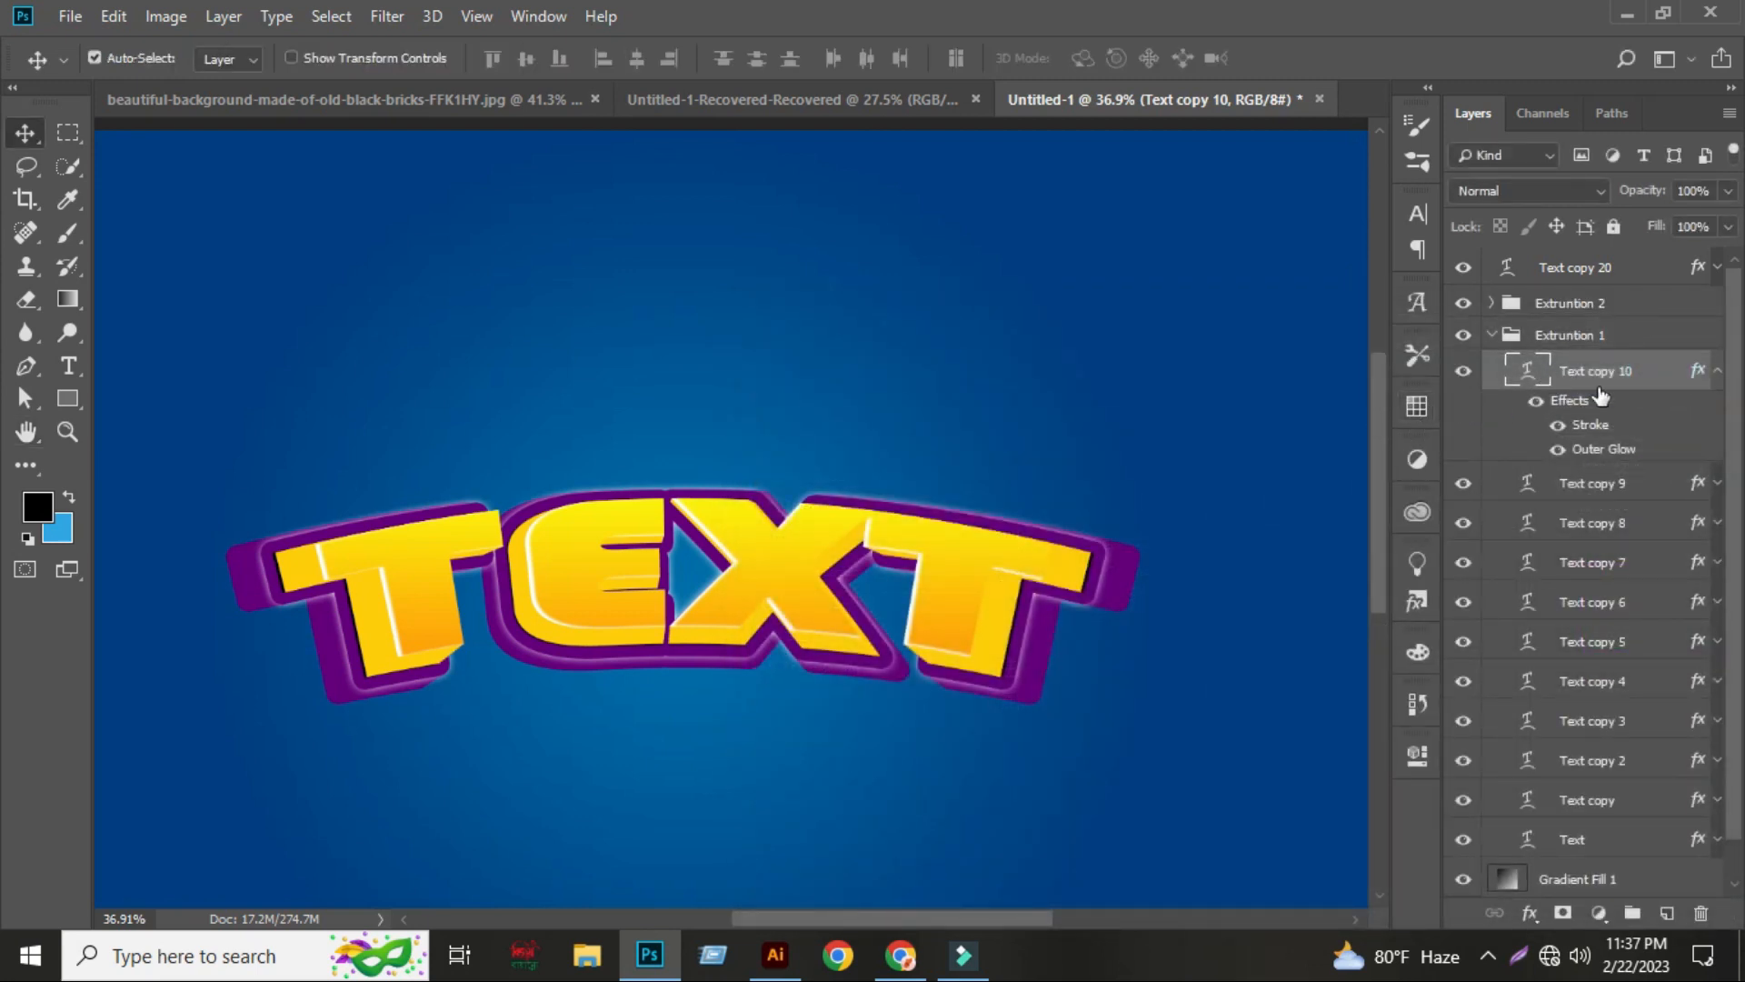
- Collapse the effects list of Text copy 10 and the Extruntion 1 group, and deselect all layers
left_click(1718, 370)
left_click(1493, 336)
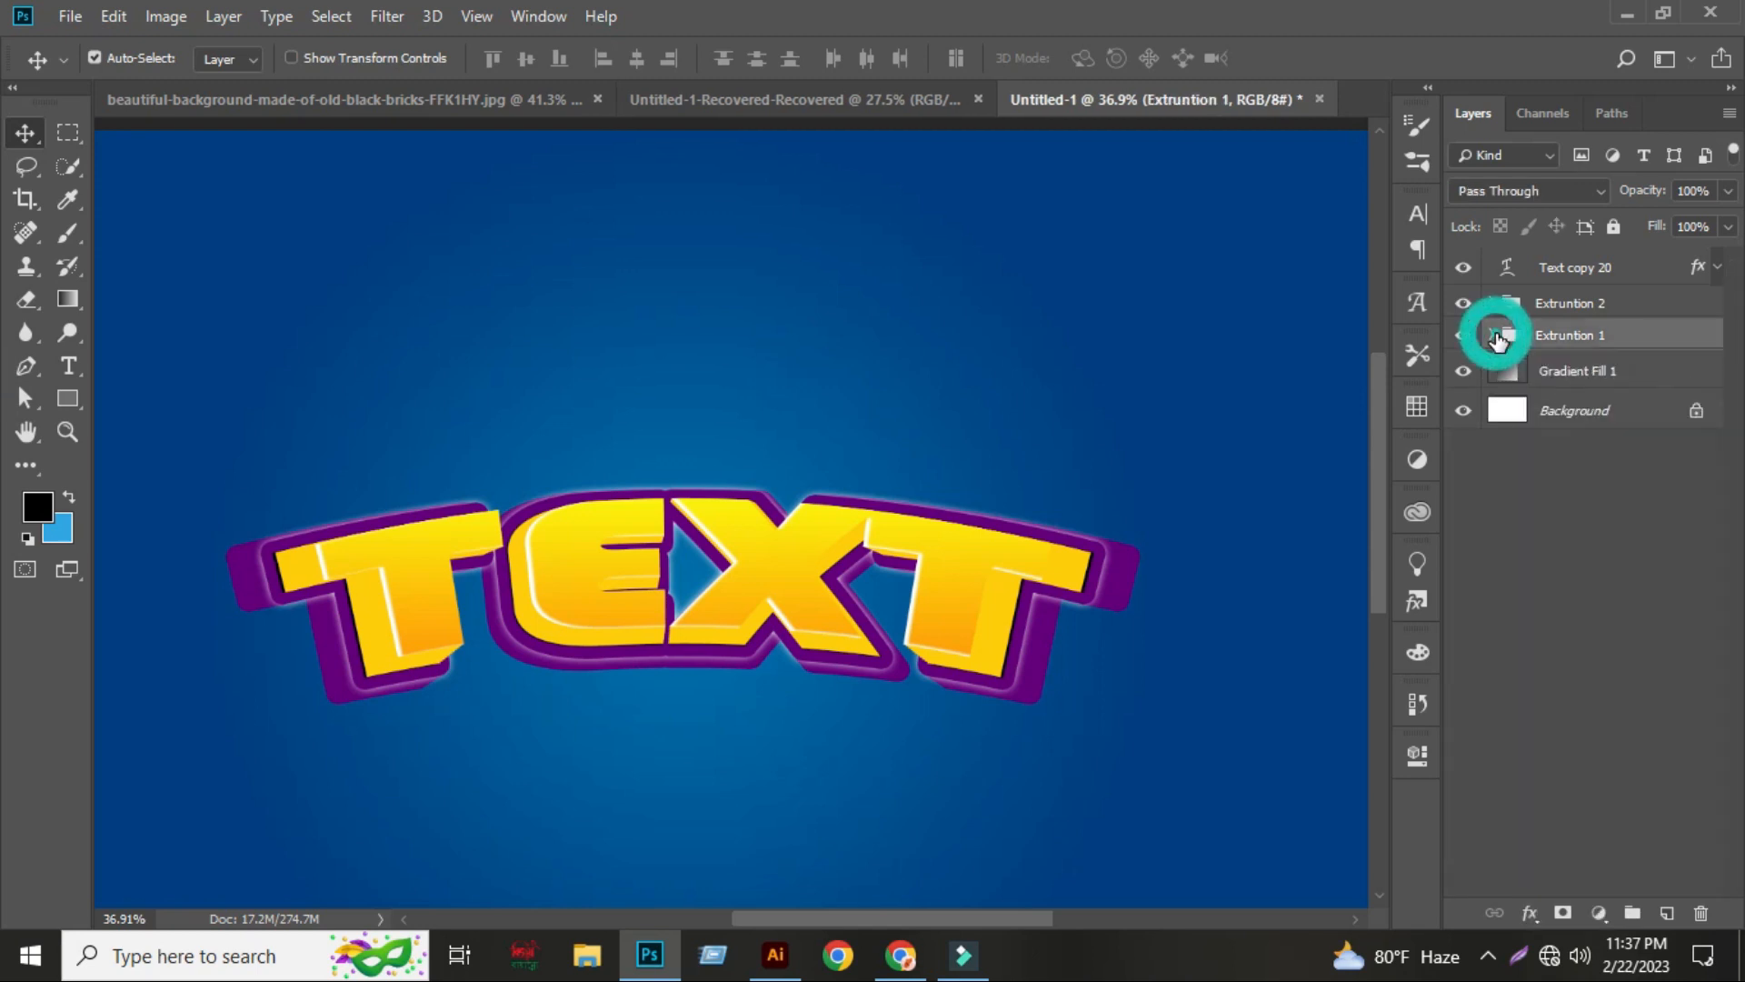
left_click(1604, 590)
- Add a Drop Shadow to the Extruntion 1 group with its angle set to 106°
left_click(1569, 333)
left_click(1529, 912)
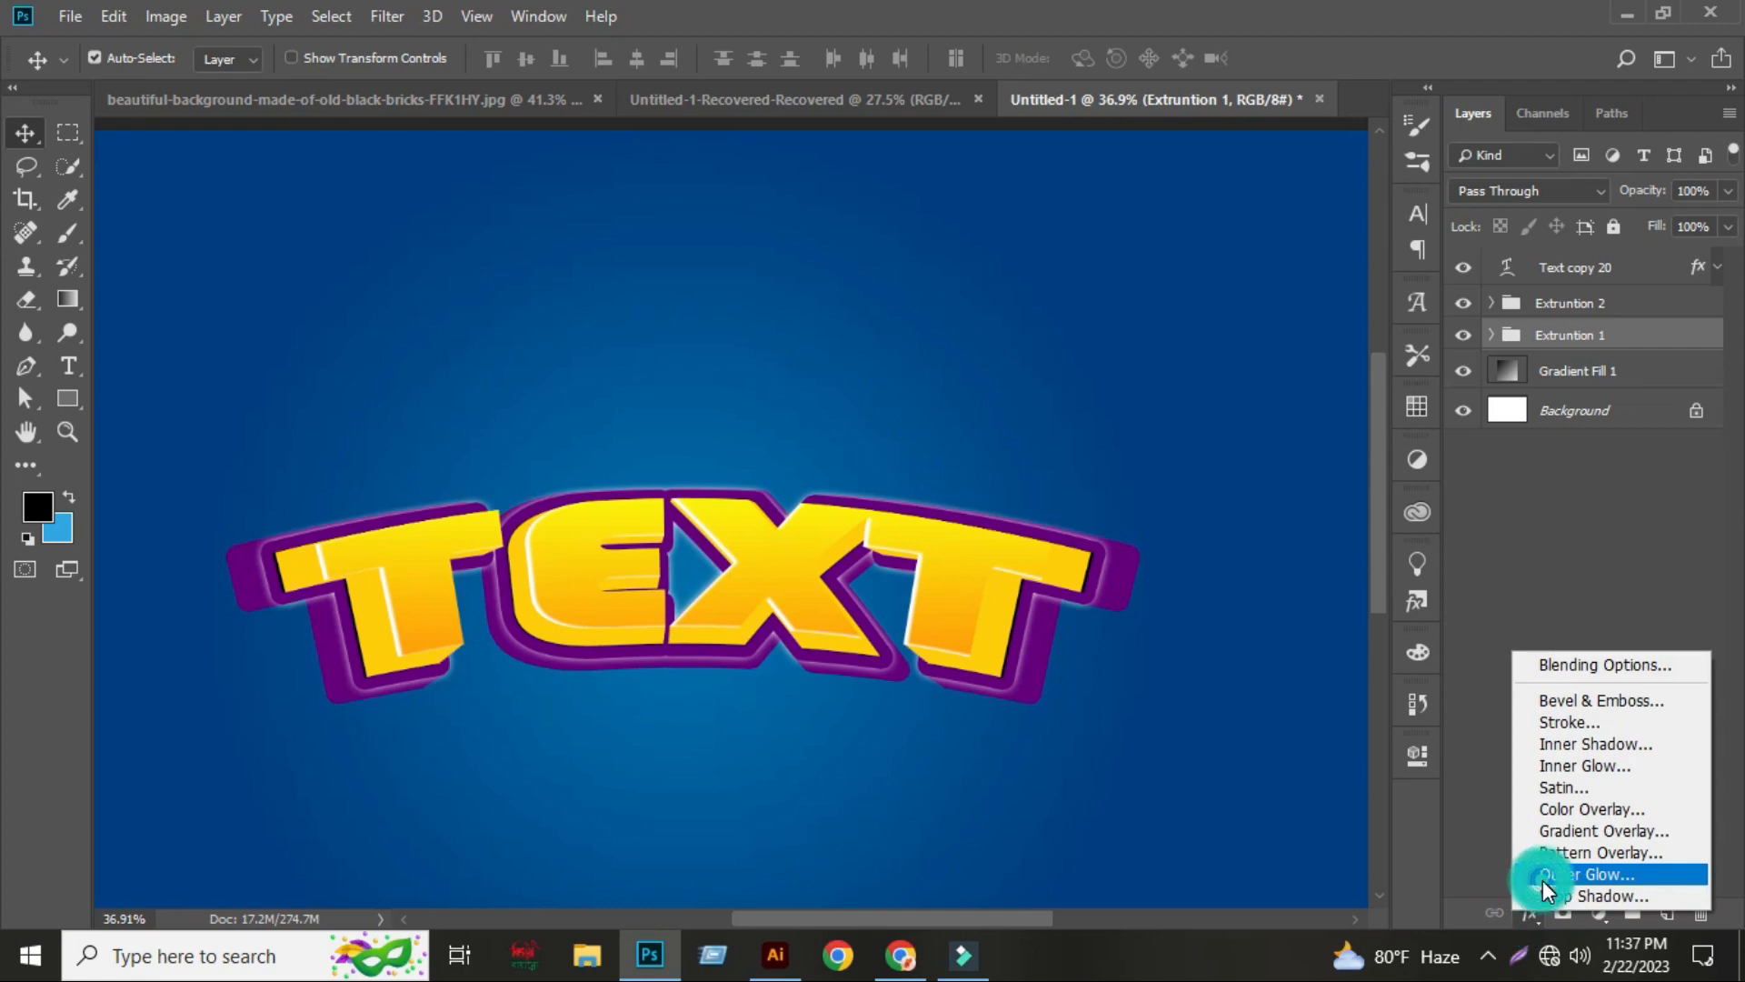
left_click(1552, 888)
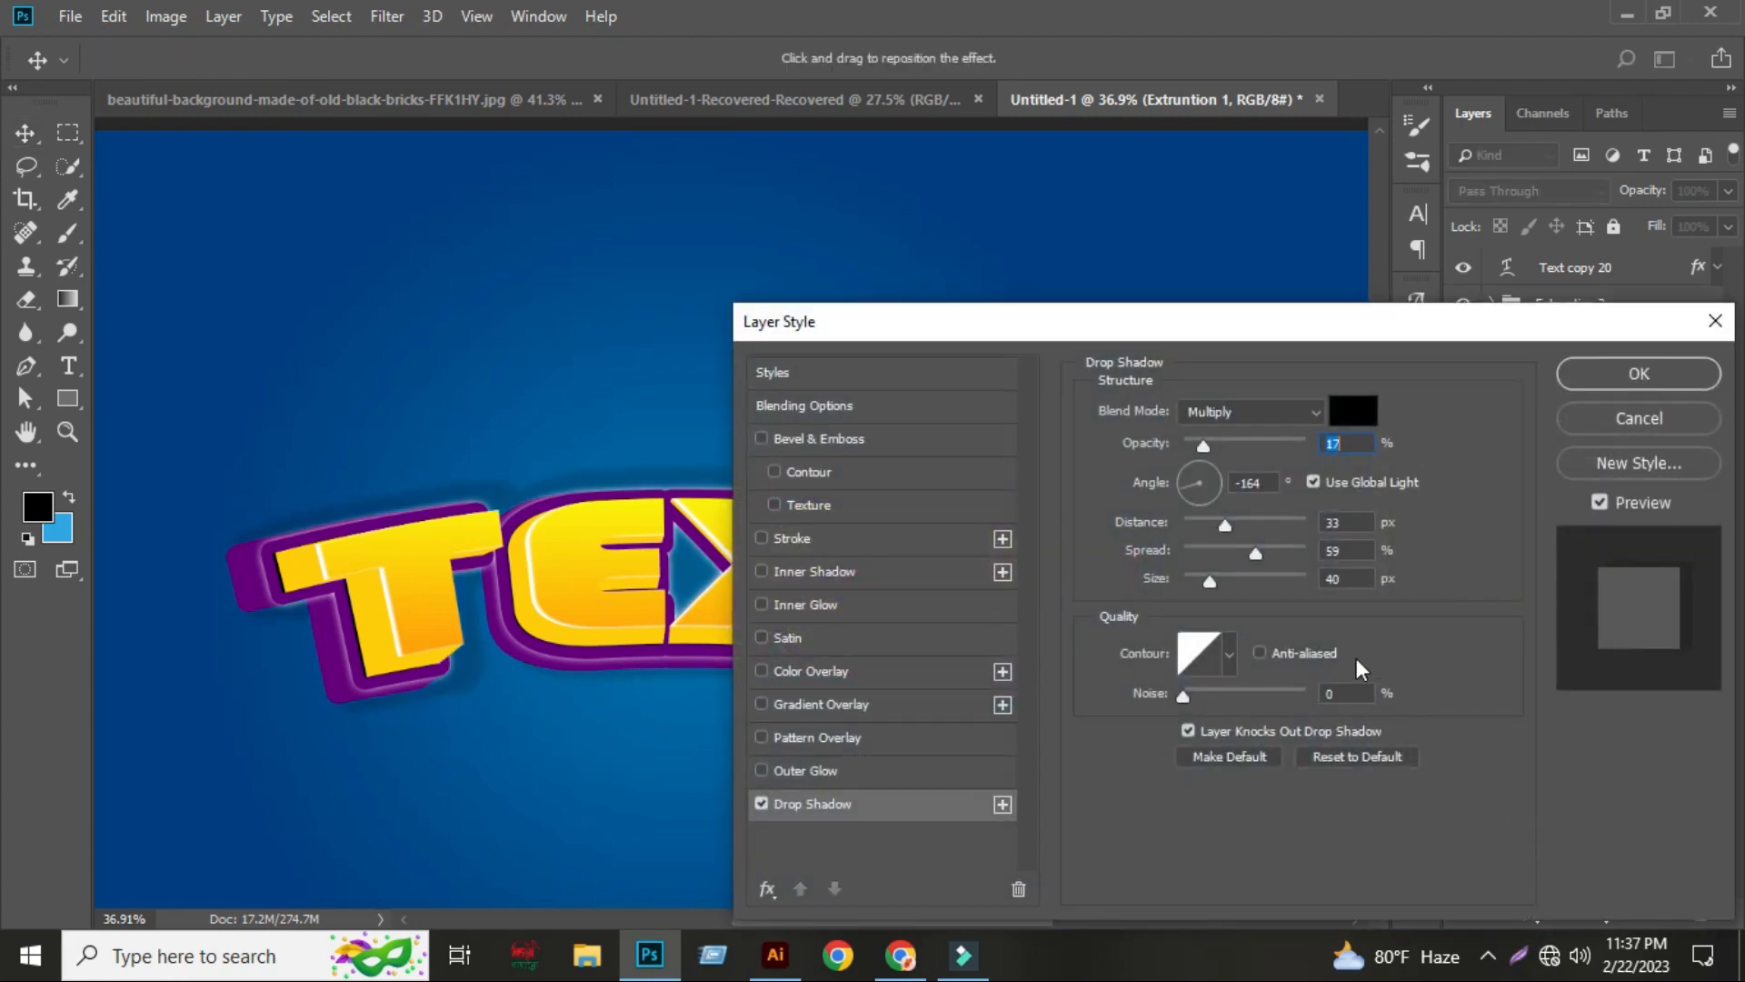
left_click(1196, 467)
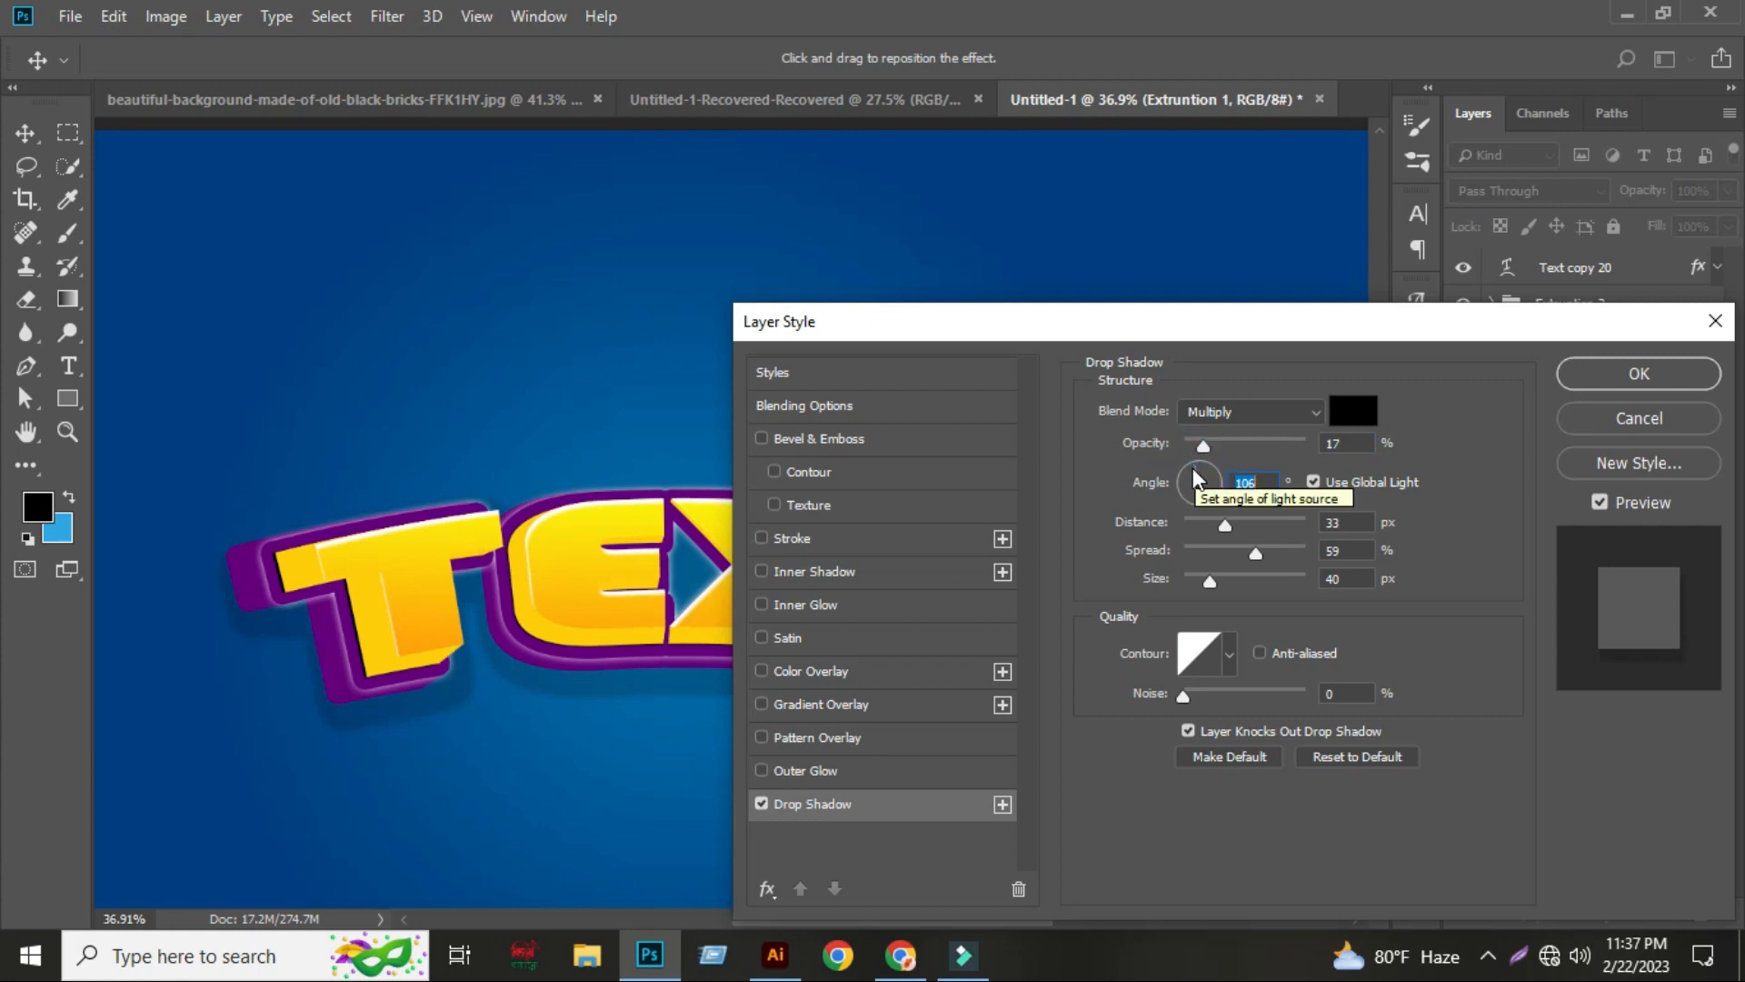
left_click(1677, 375)
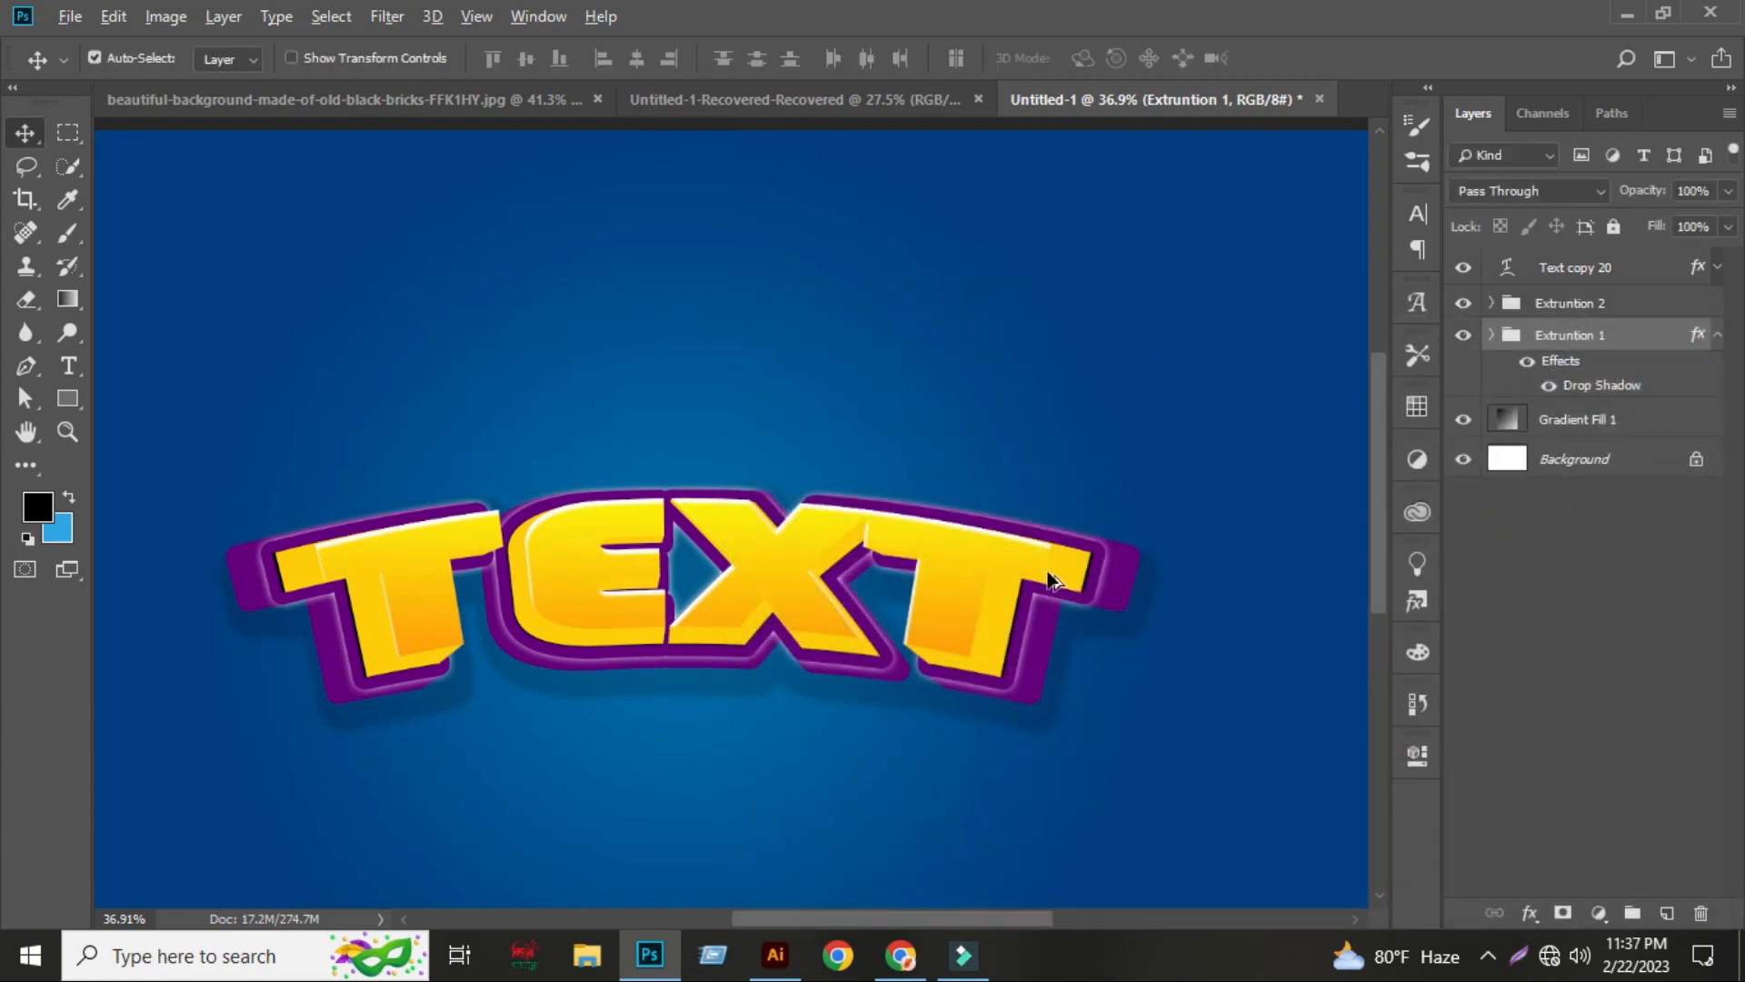
- Collapse the effects list of Extruntion 1 and select the Extruntion 2 group
scroll(1050, 582, "down", 2)
scroll(727, 491, "up", 2)
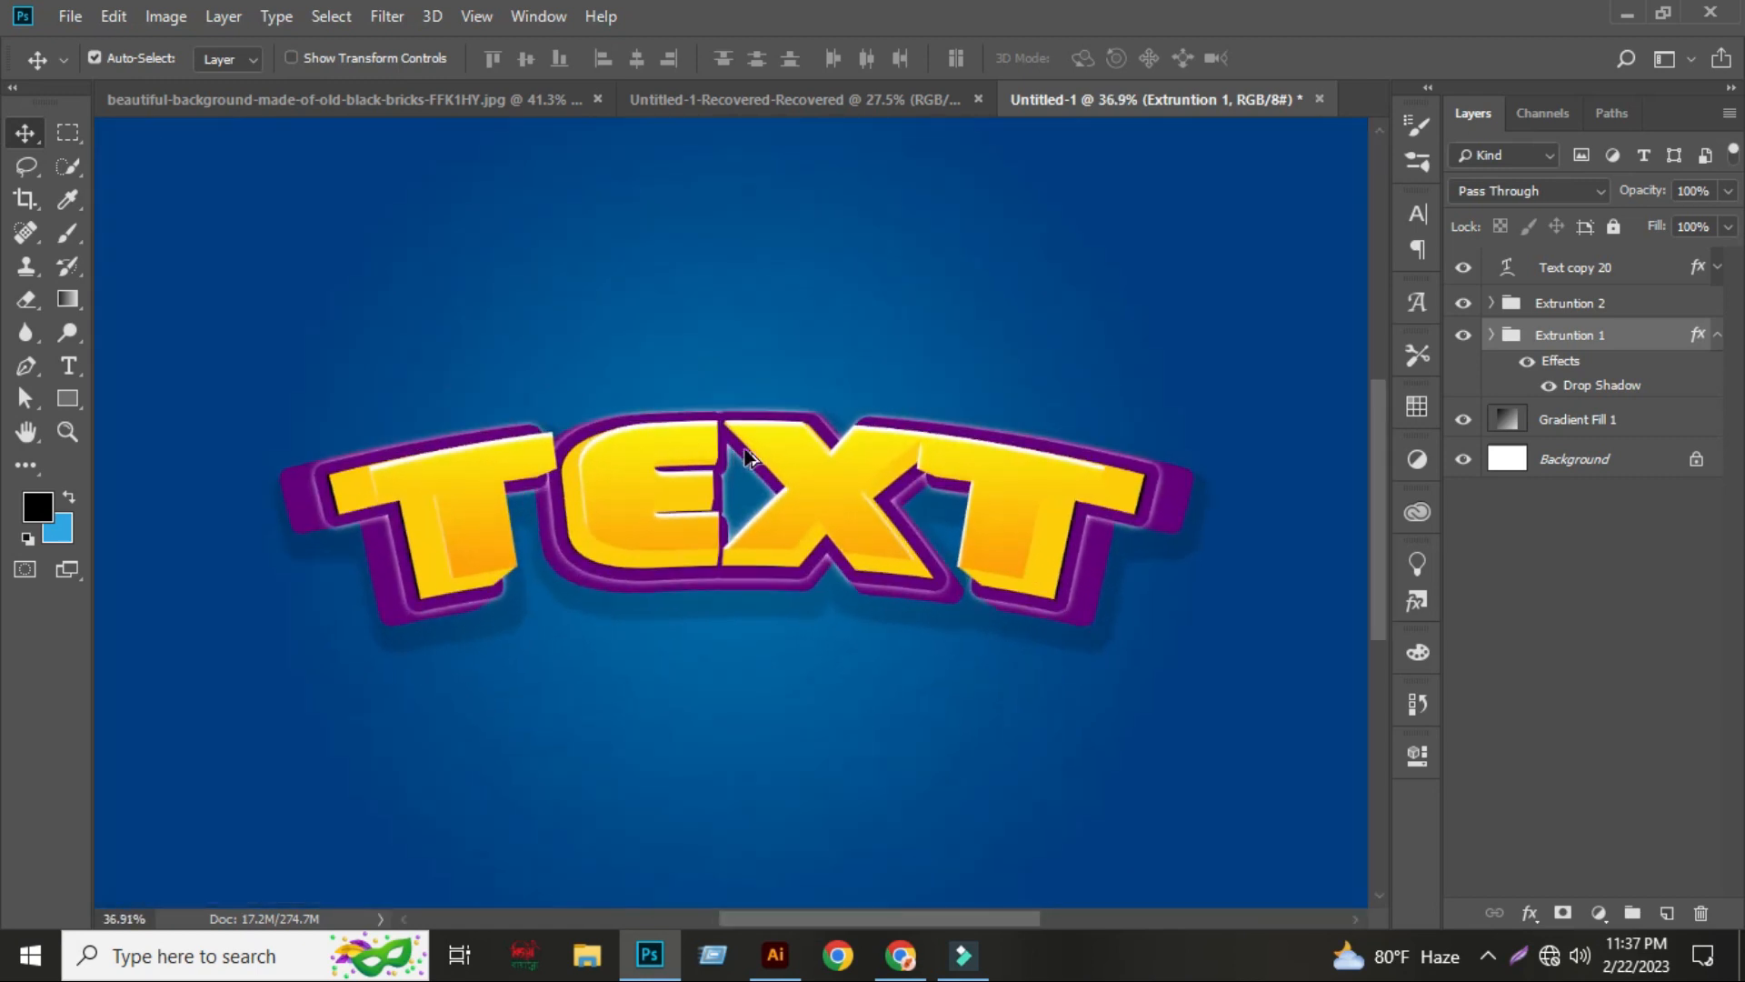
left_click(1718, 331)
left_click(1536, 303)
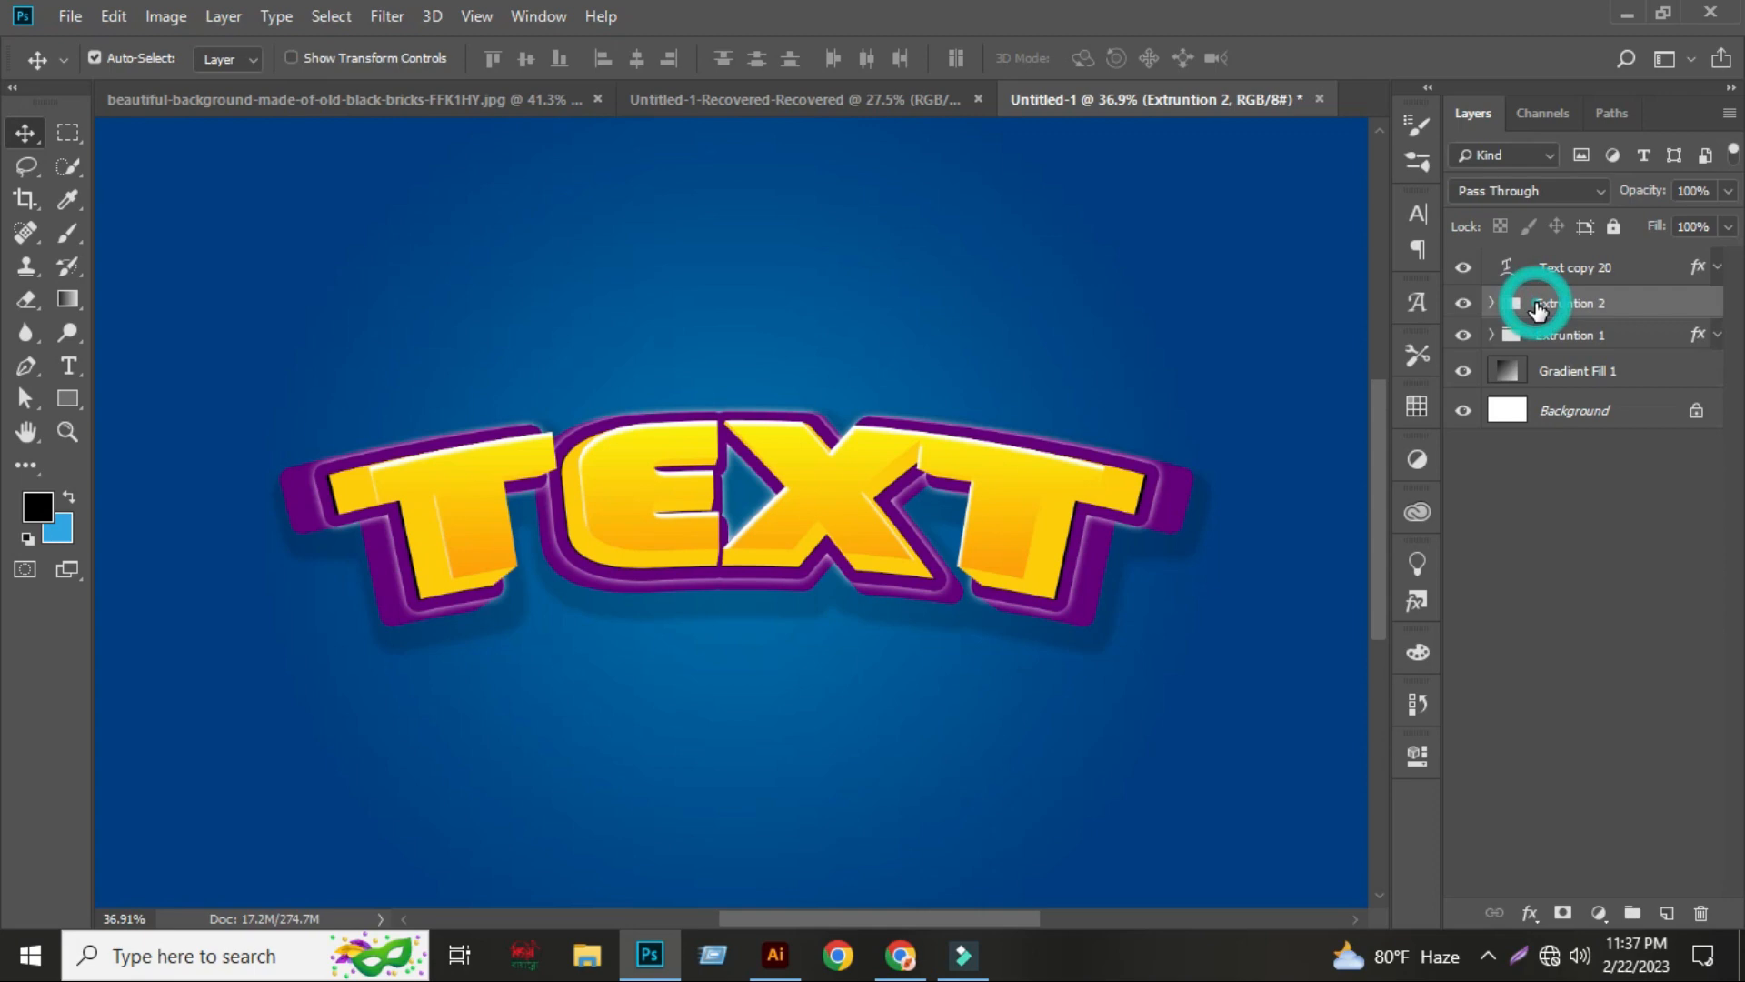
left_click(1529, 913)
left_click(1574, 883)
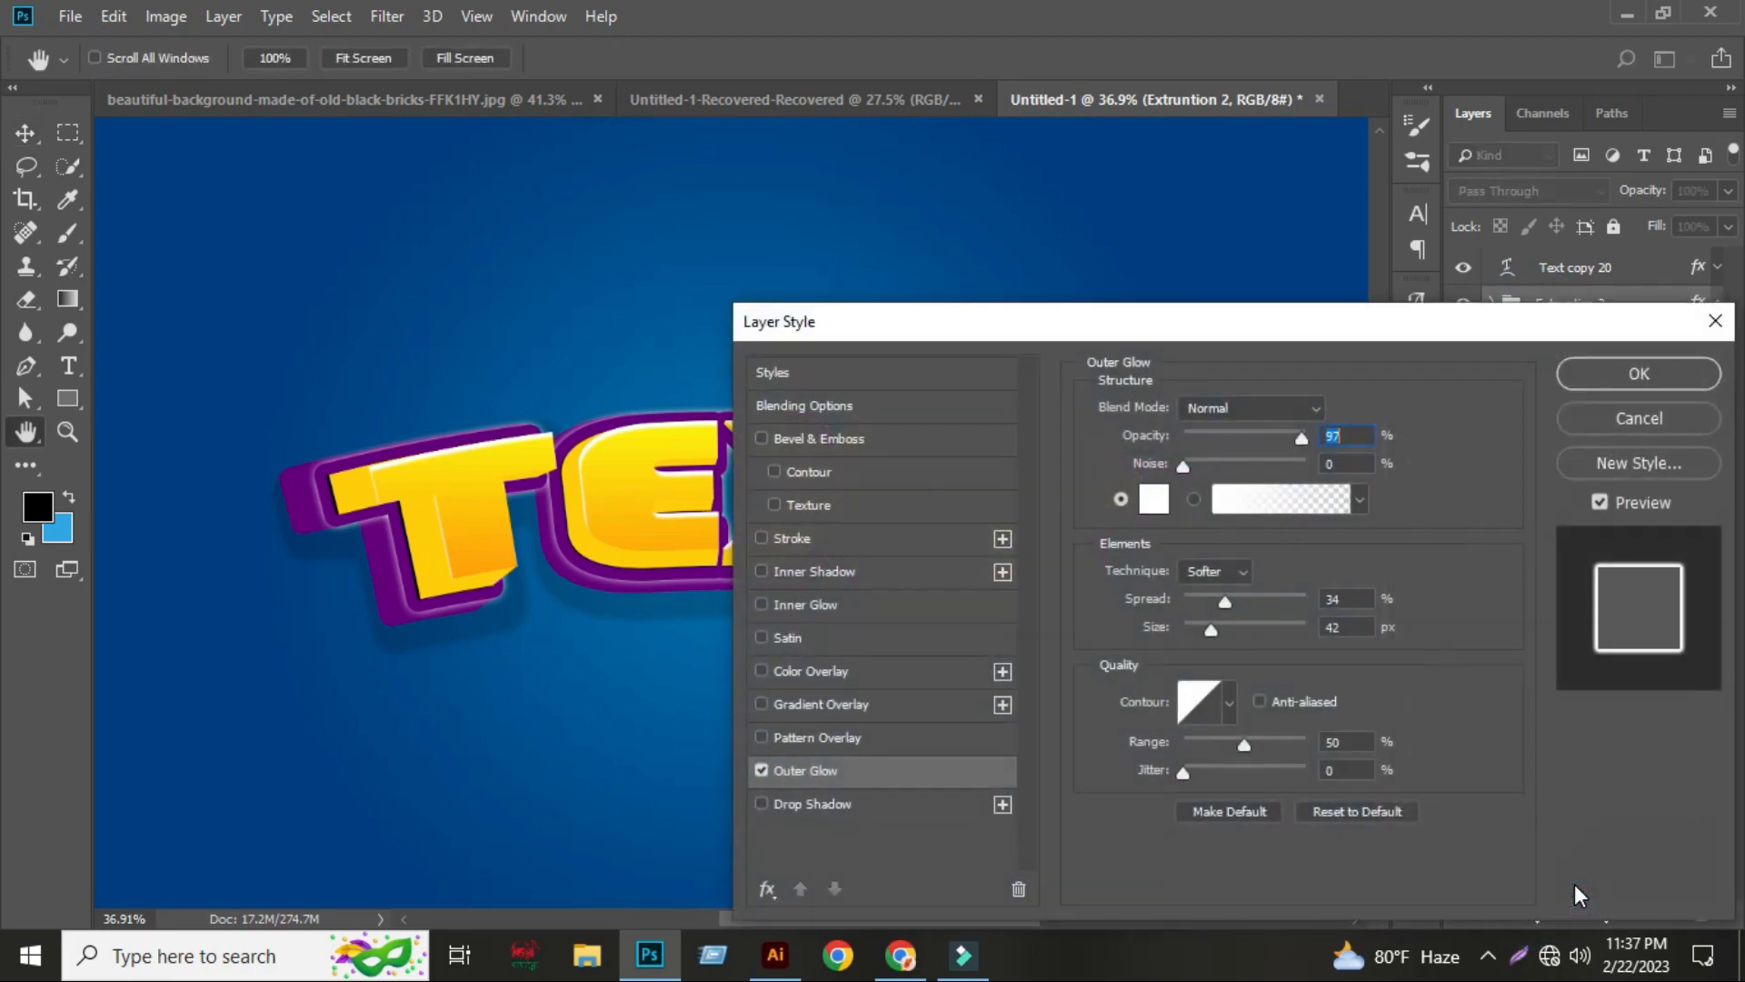
left_click(1639, 417)
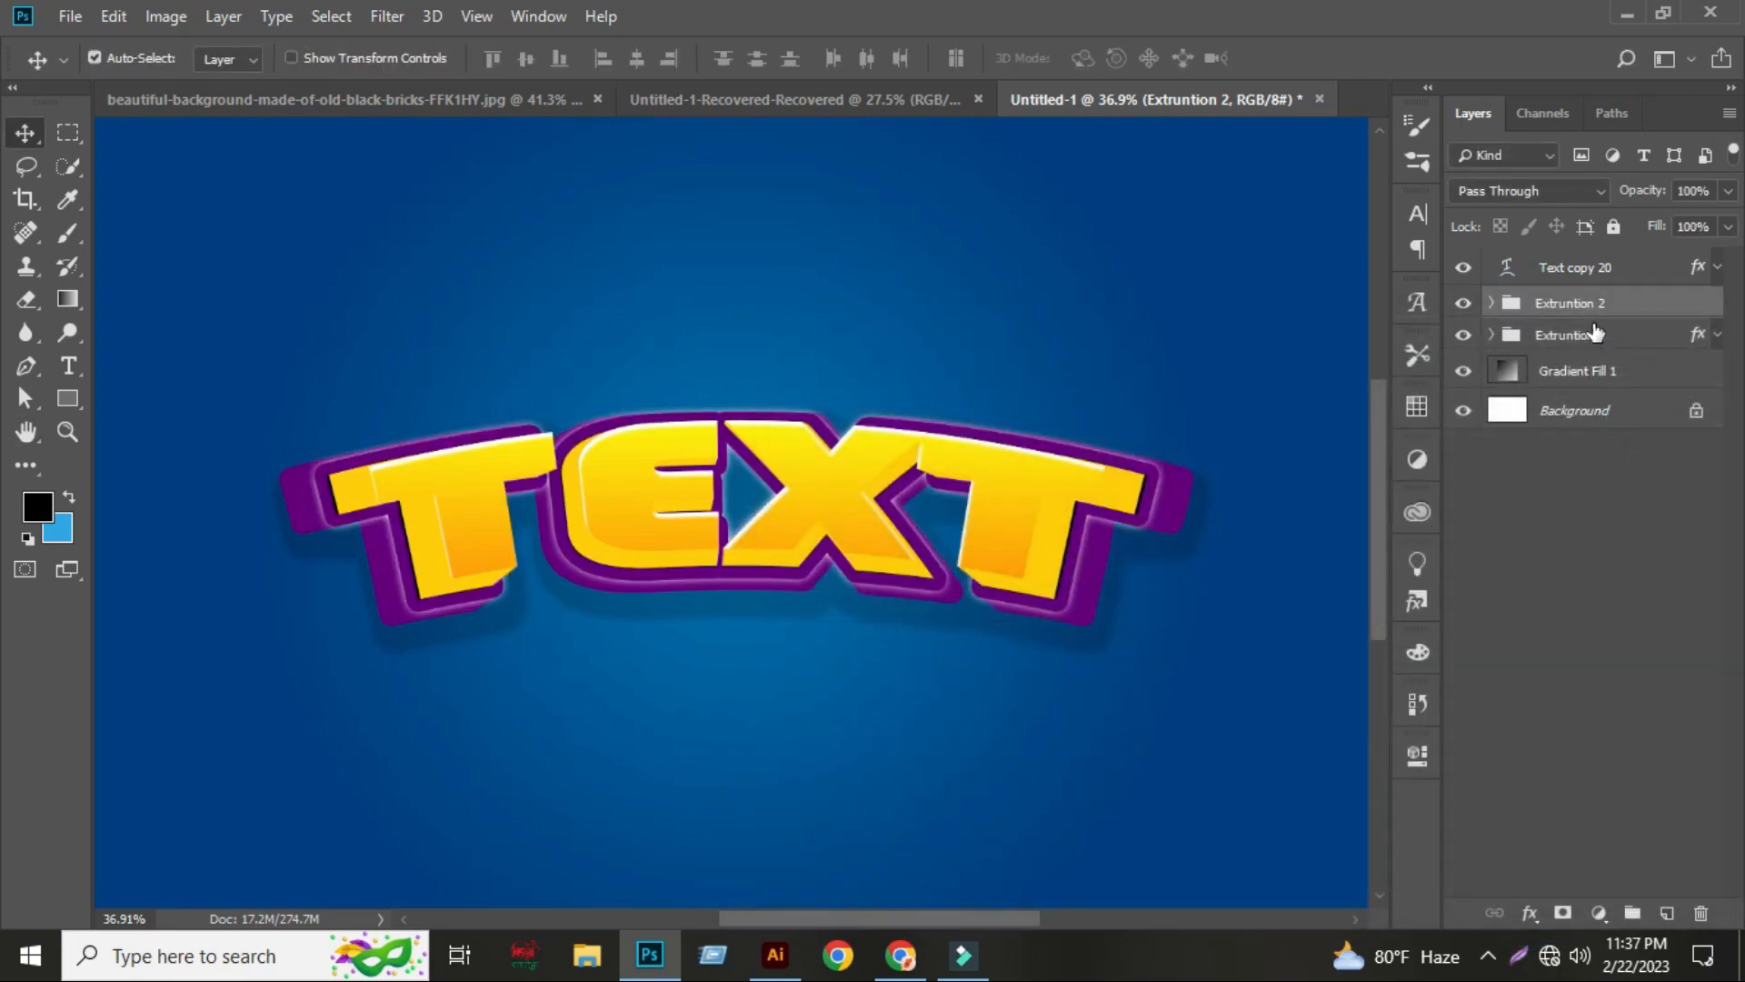
- Add a Drop Shadow to the Extruntion 2 group with 24% opacity, 79 px distance and 10 px size
left_click(1530, 913)
left_click(1626, 899)
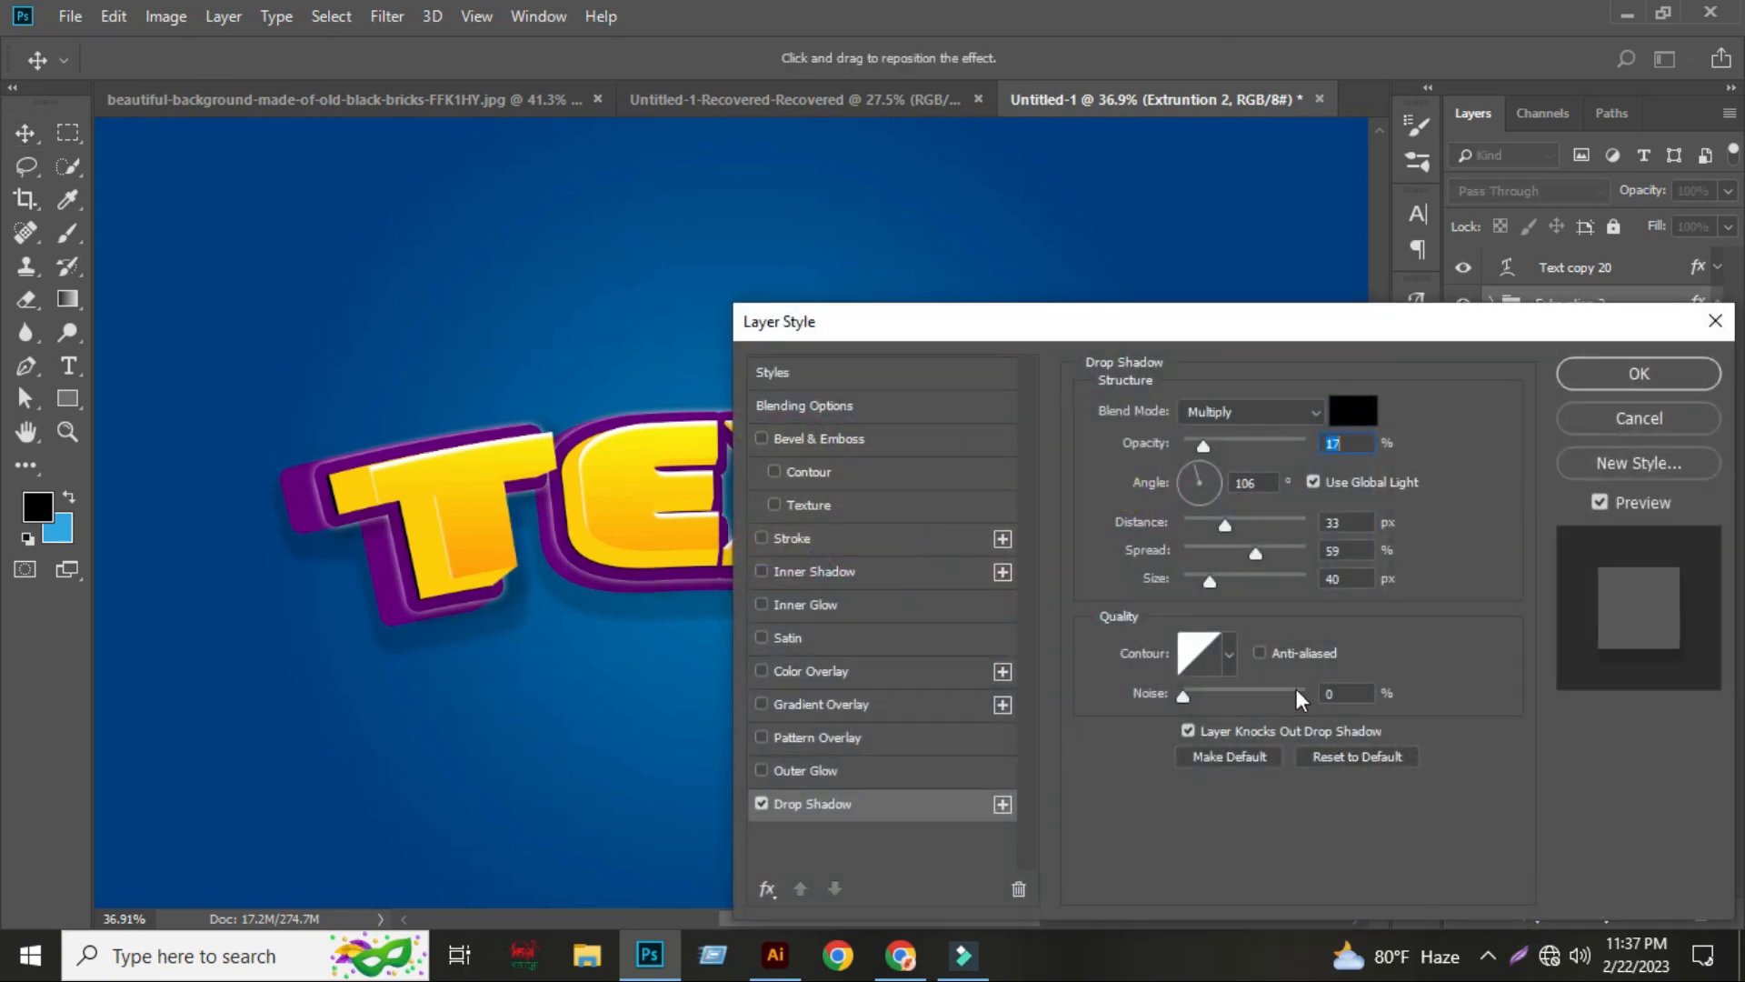
left_click_drag(1248, 523, 1267, 520)
left_click_drag(1170, 318, 1420, 405)
left_click_drag(1465, 526, 1471, 526)
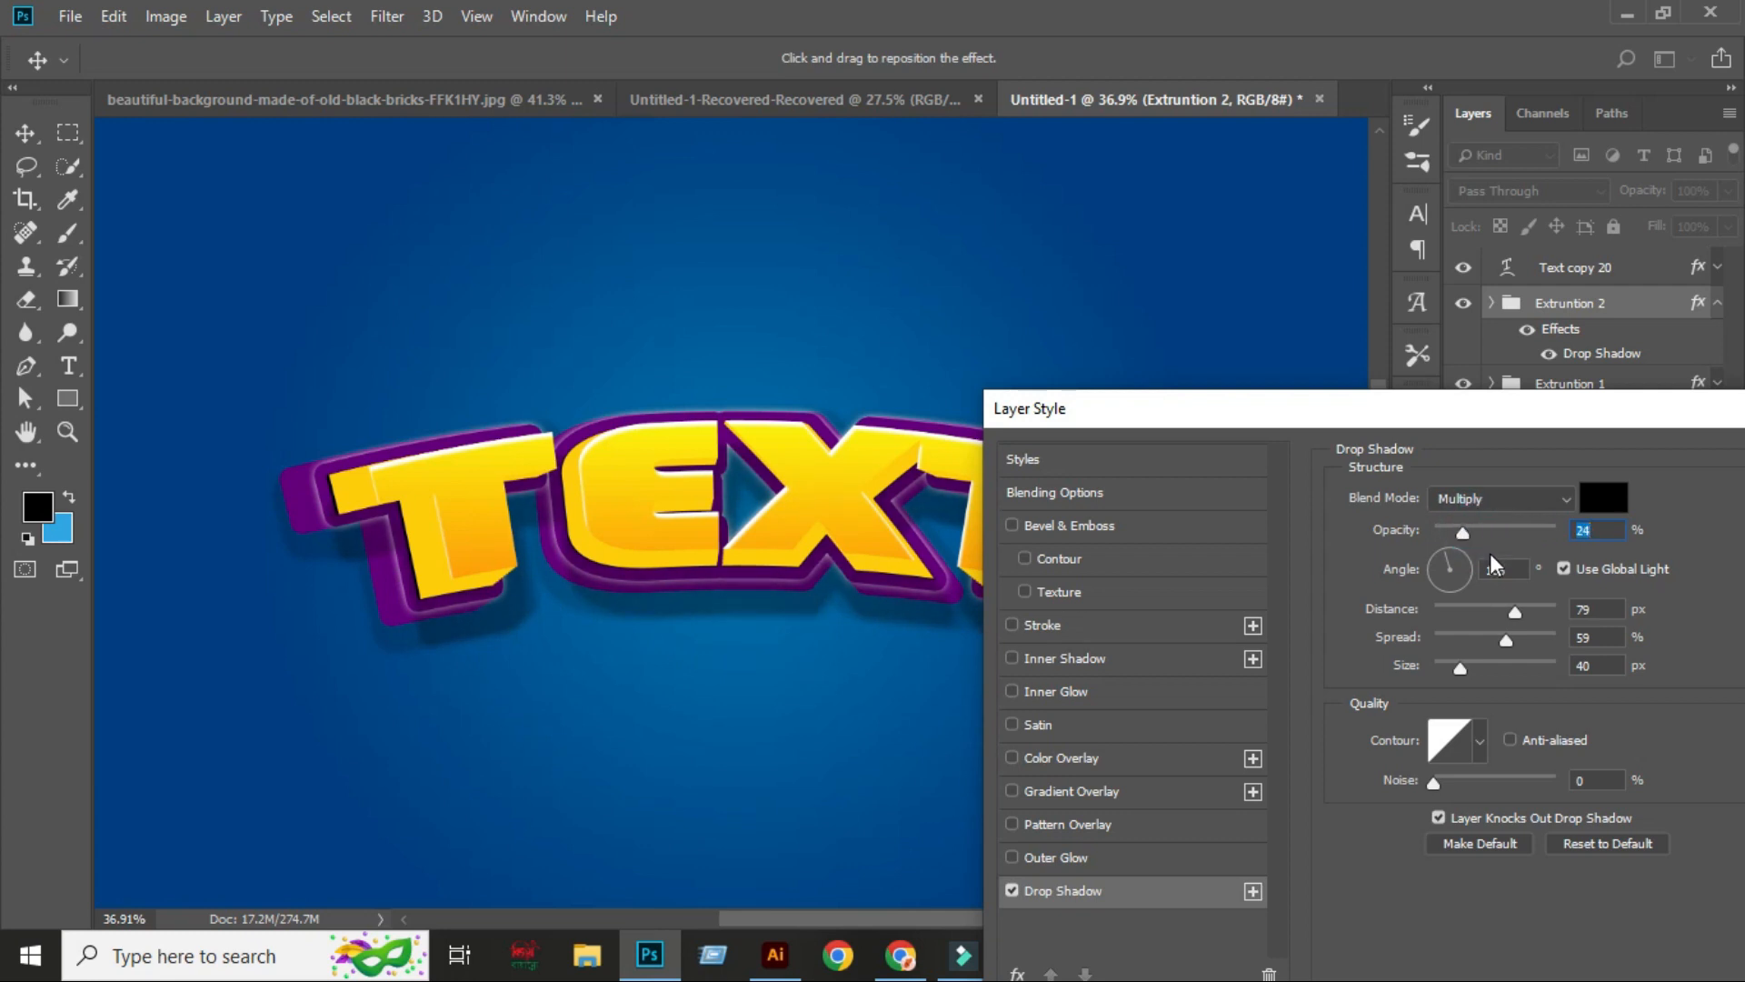
left_click(1484, 662)
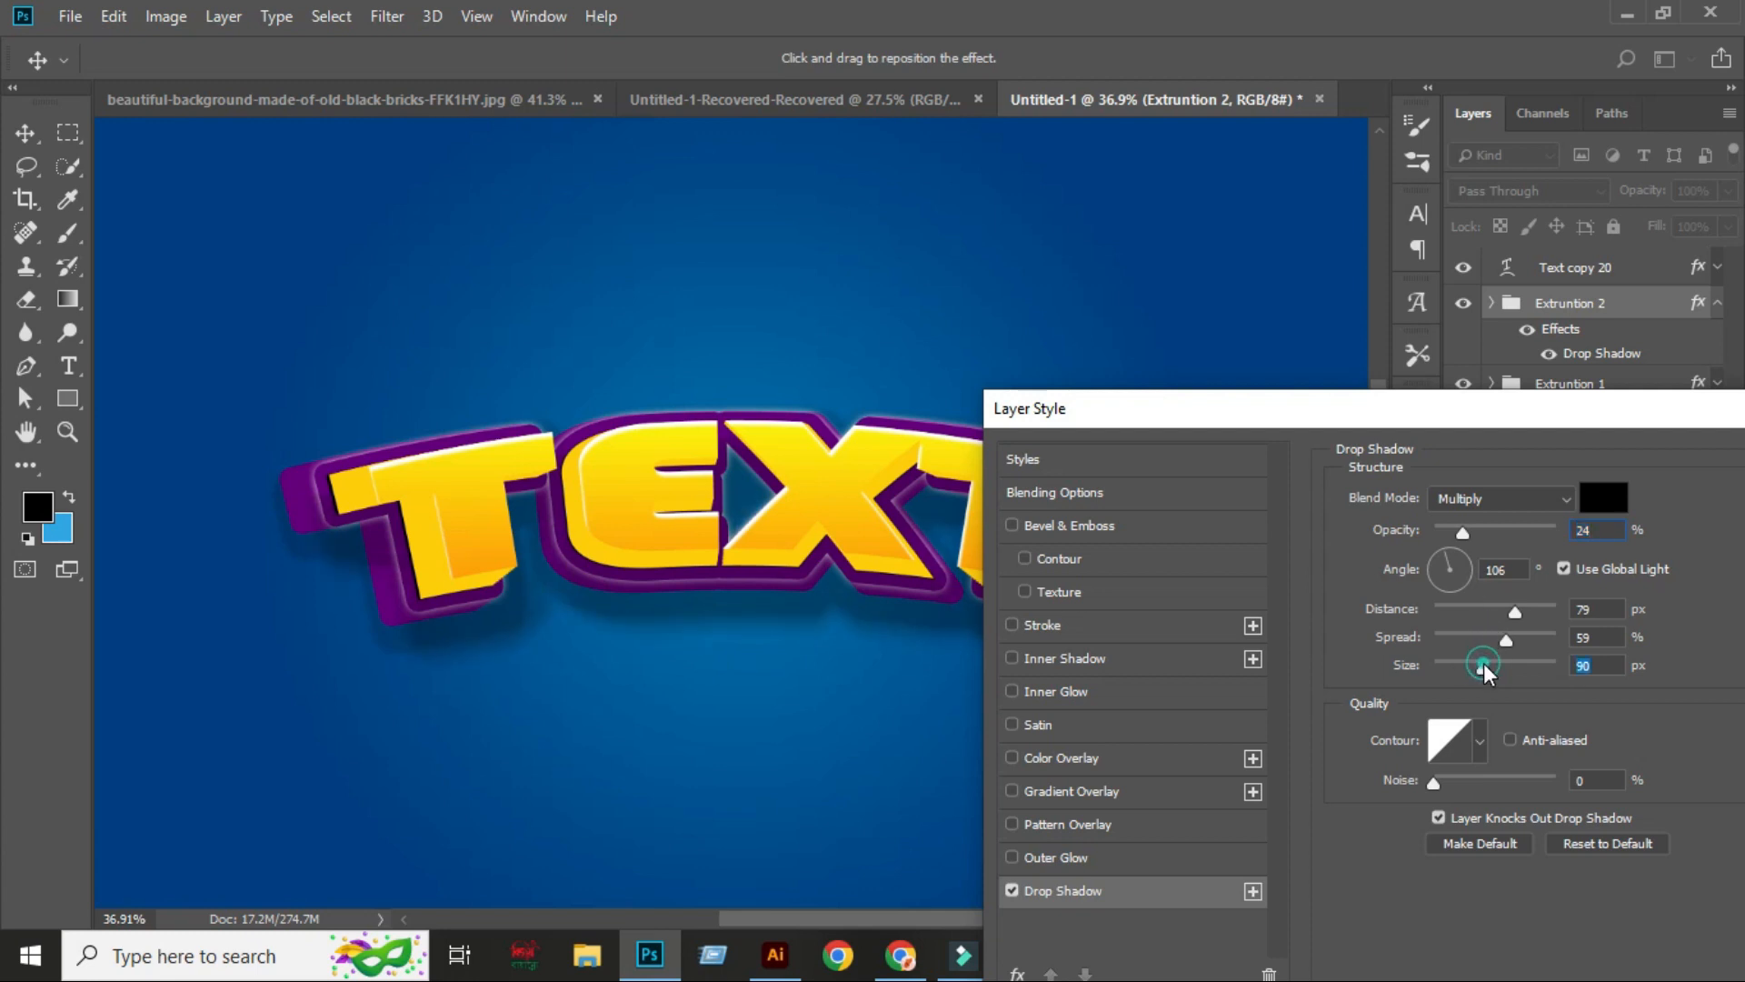
left_click_drag(1484, 660, 1448, 664)
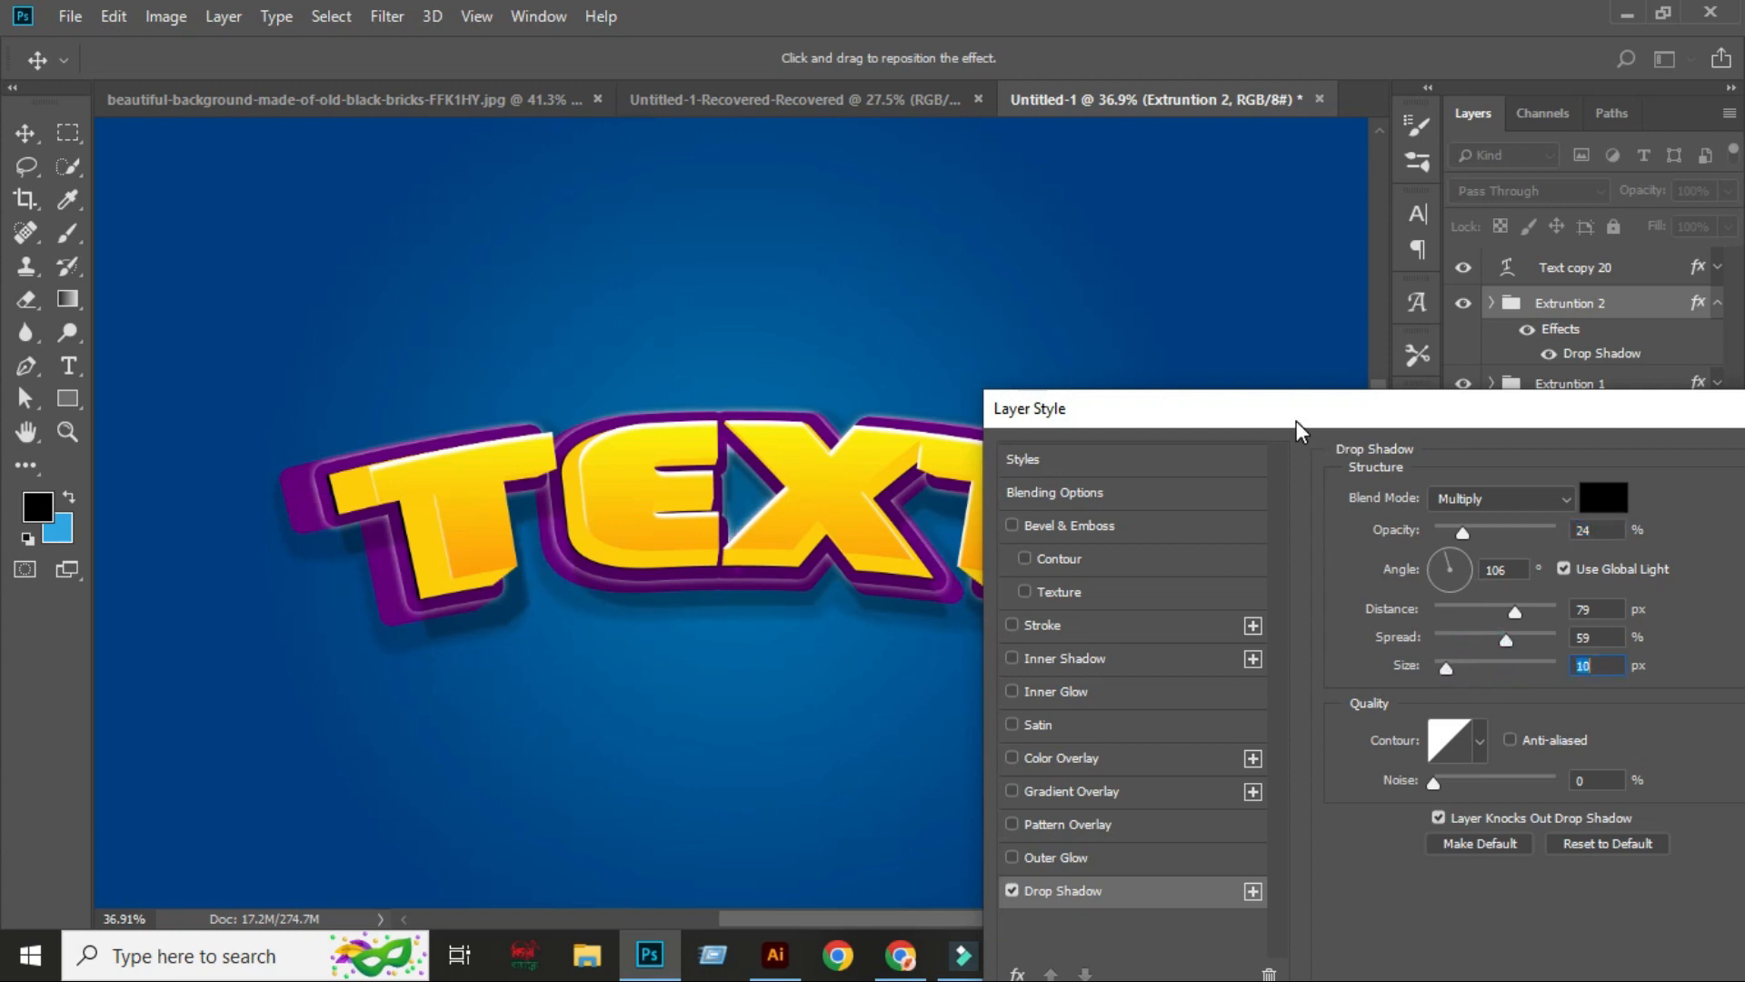
left_click_drag(1296, 422, 699, 656)
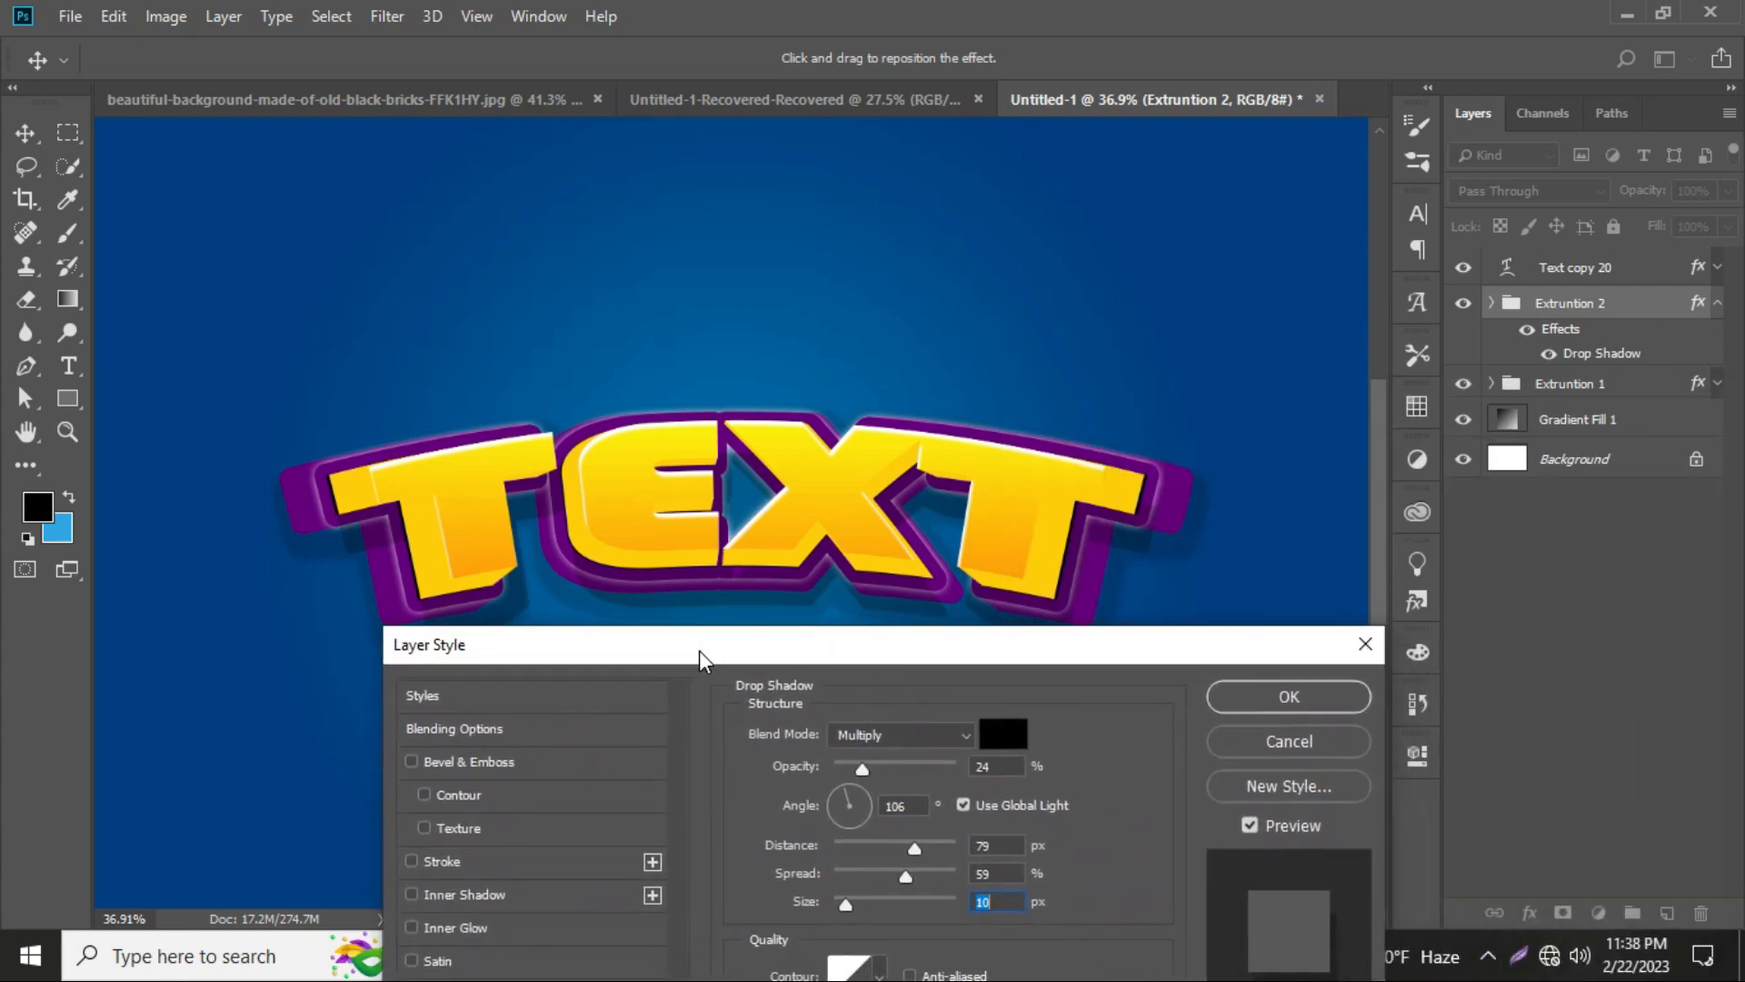
left_click(1289, 697)
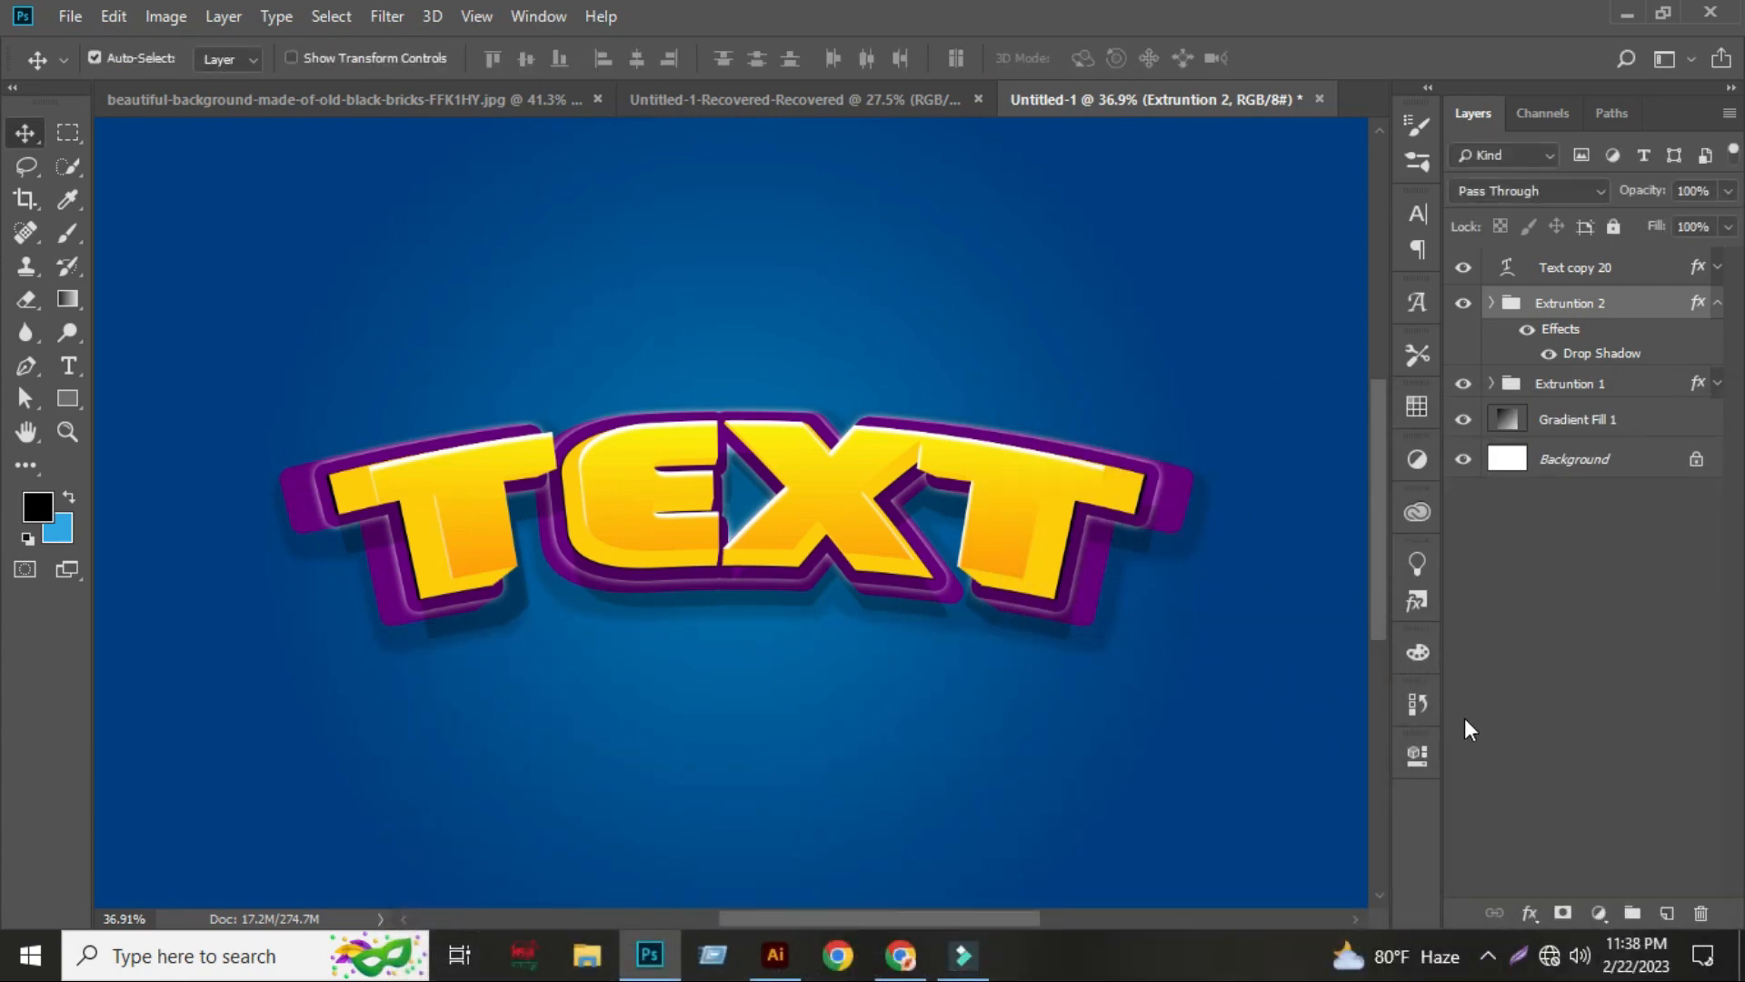
- Collapse the Extruntion 2 effects and add a second Drop Shadow to the Extruntion 1 group, selecting the lower instance
left_click(1716, 306)
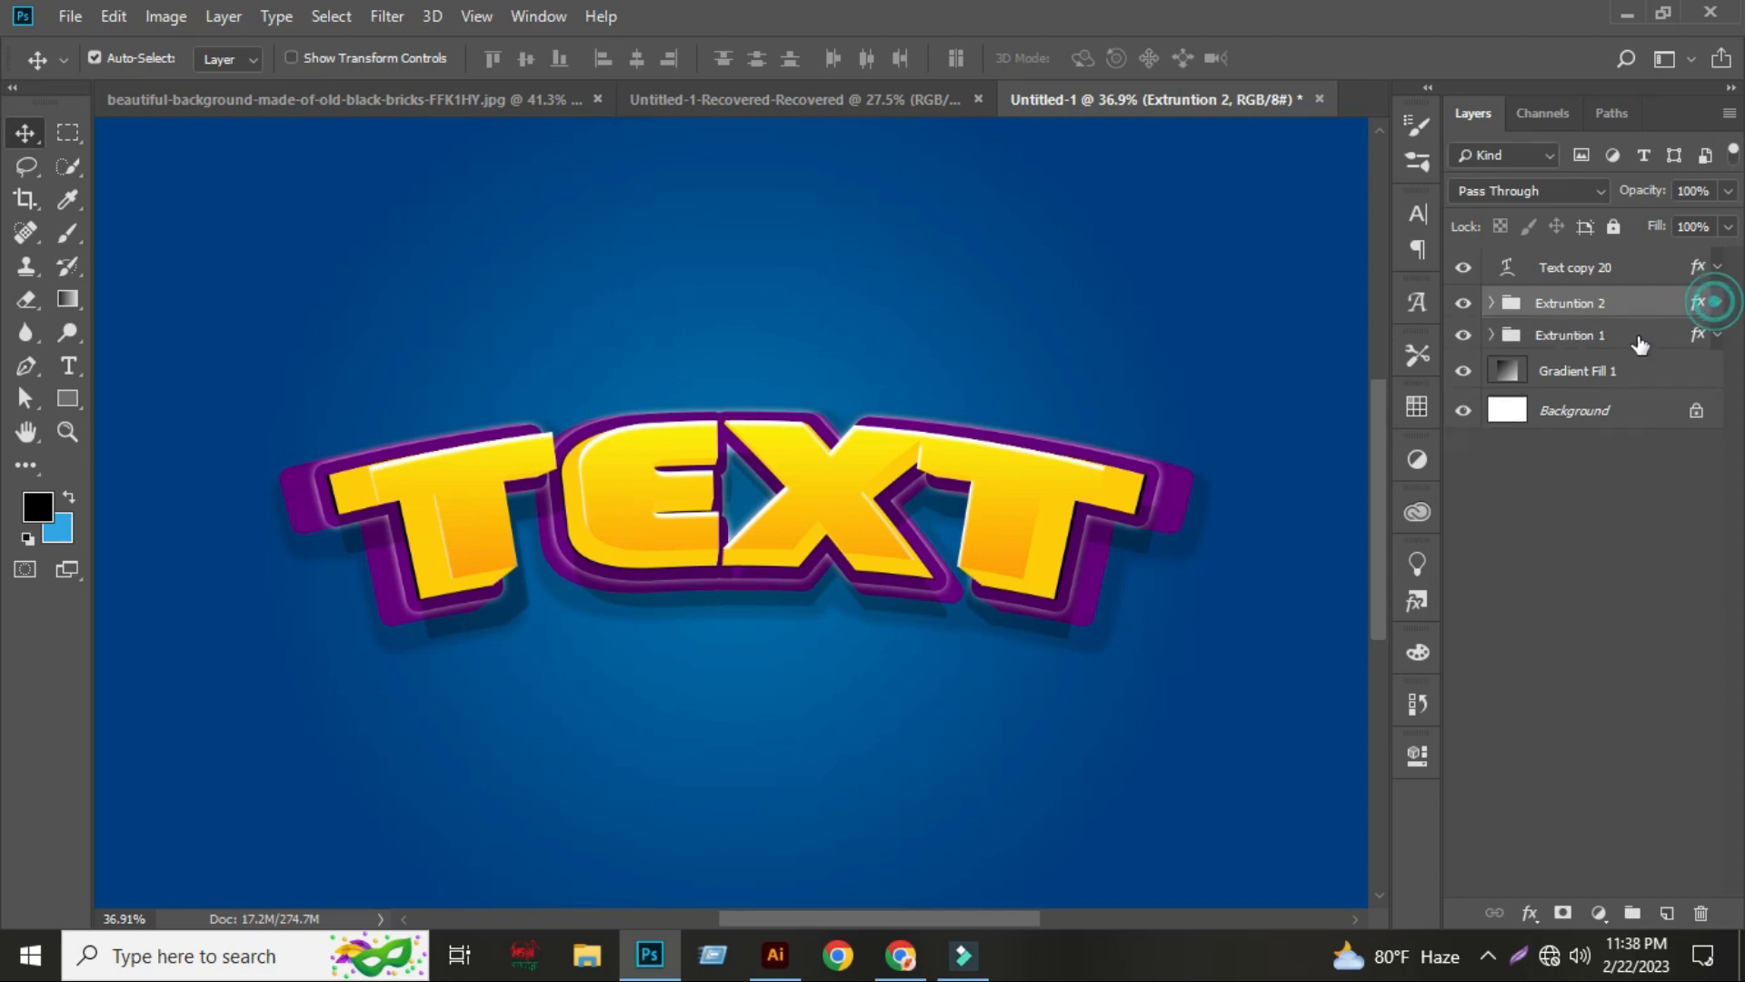
left_click(1715, 336)
left_click(1563, 345)
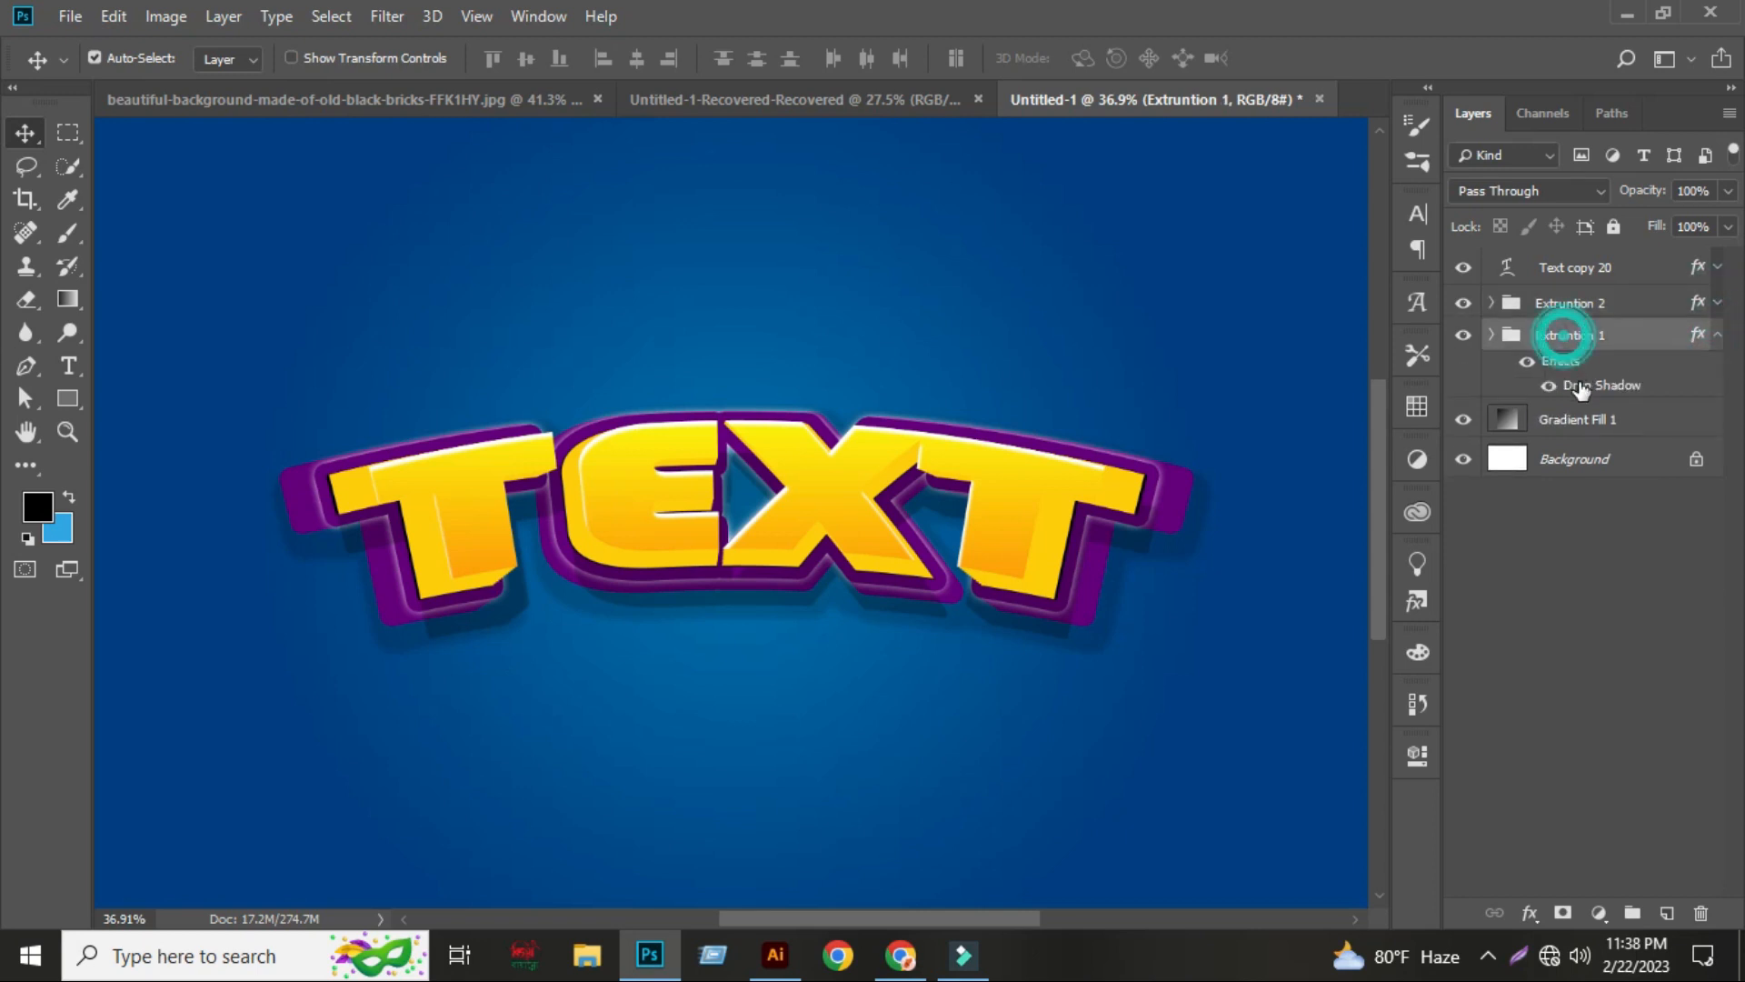
double_click(1578, 387)
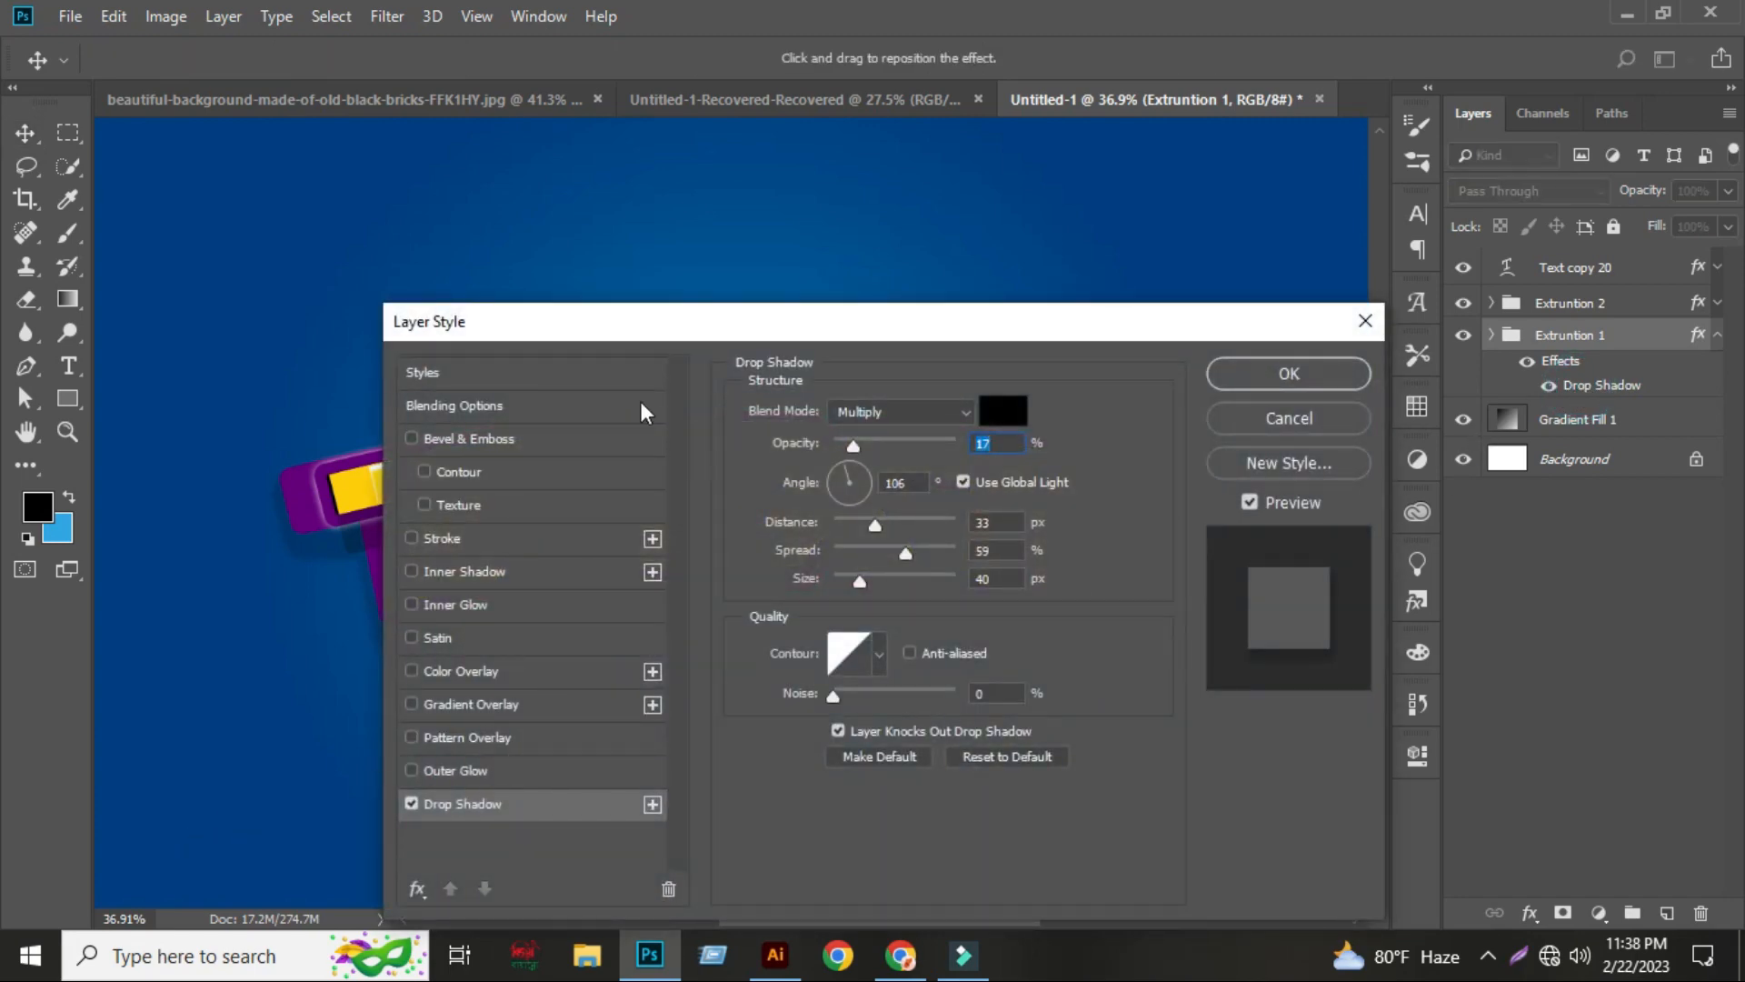
left_click_drag(629, 324, 1470, 94)
left_click(1495, 571)
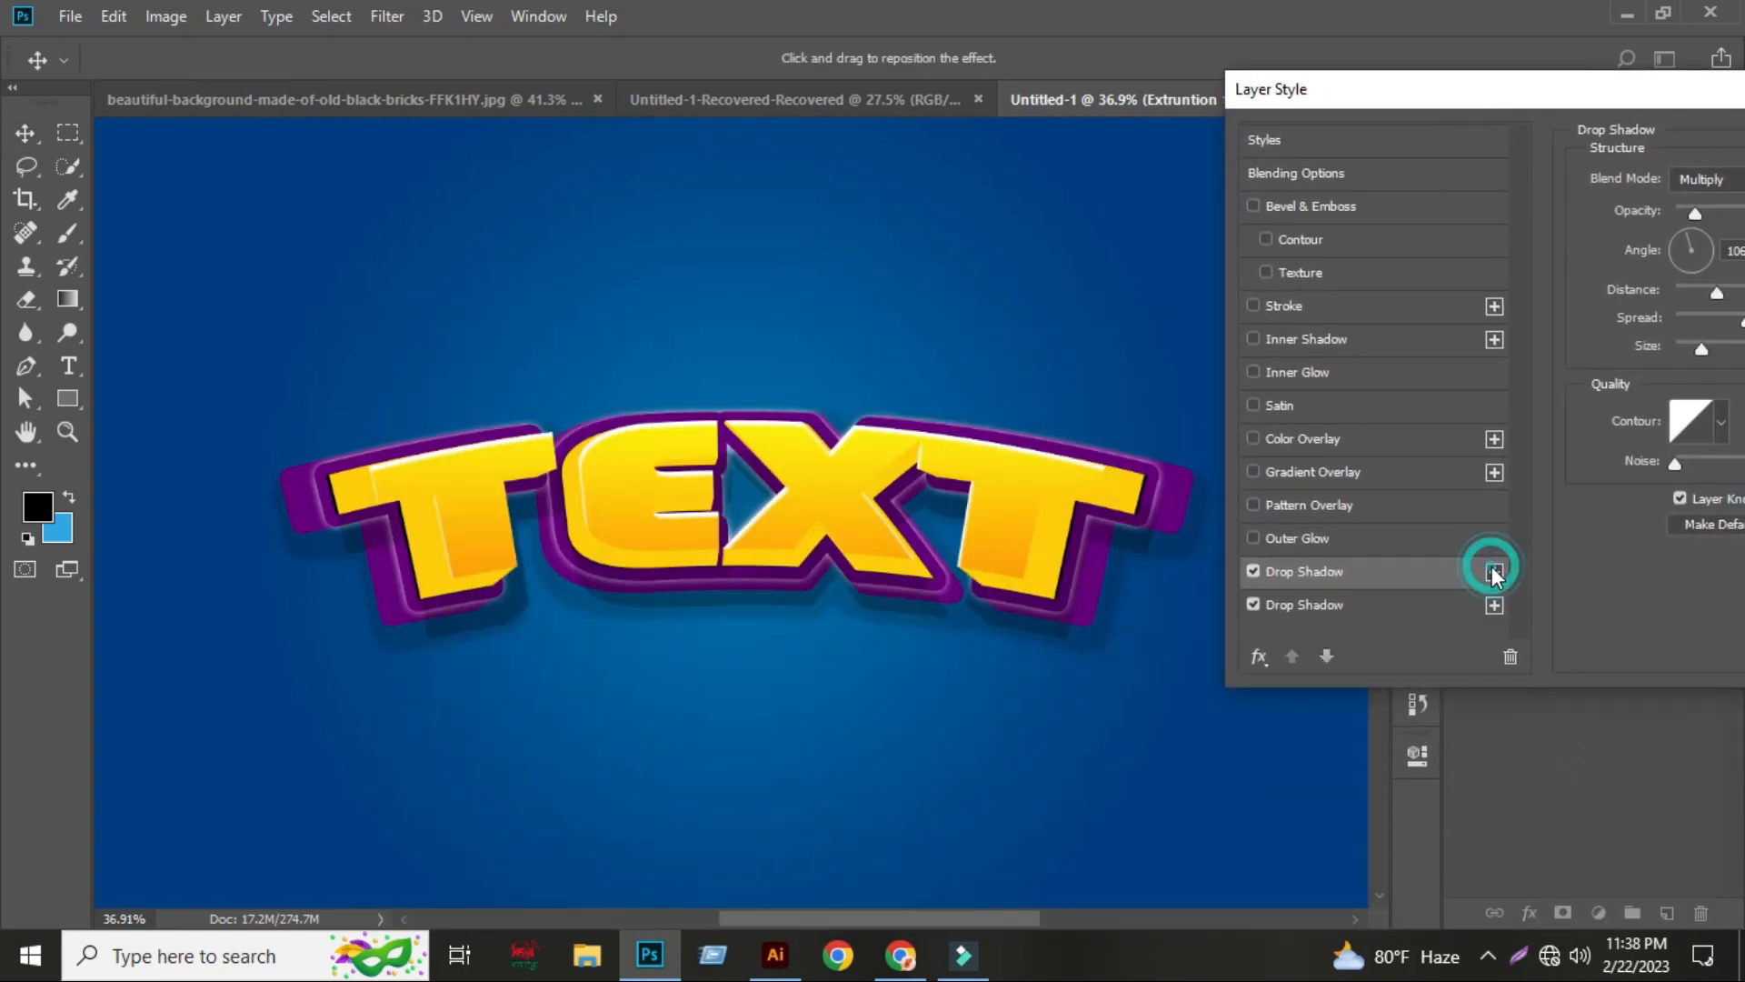
left_click(1301, 607)
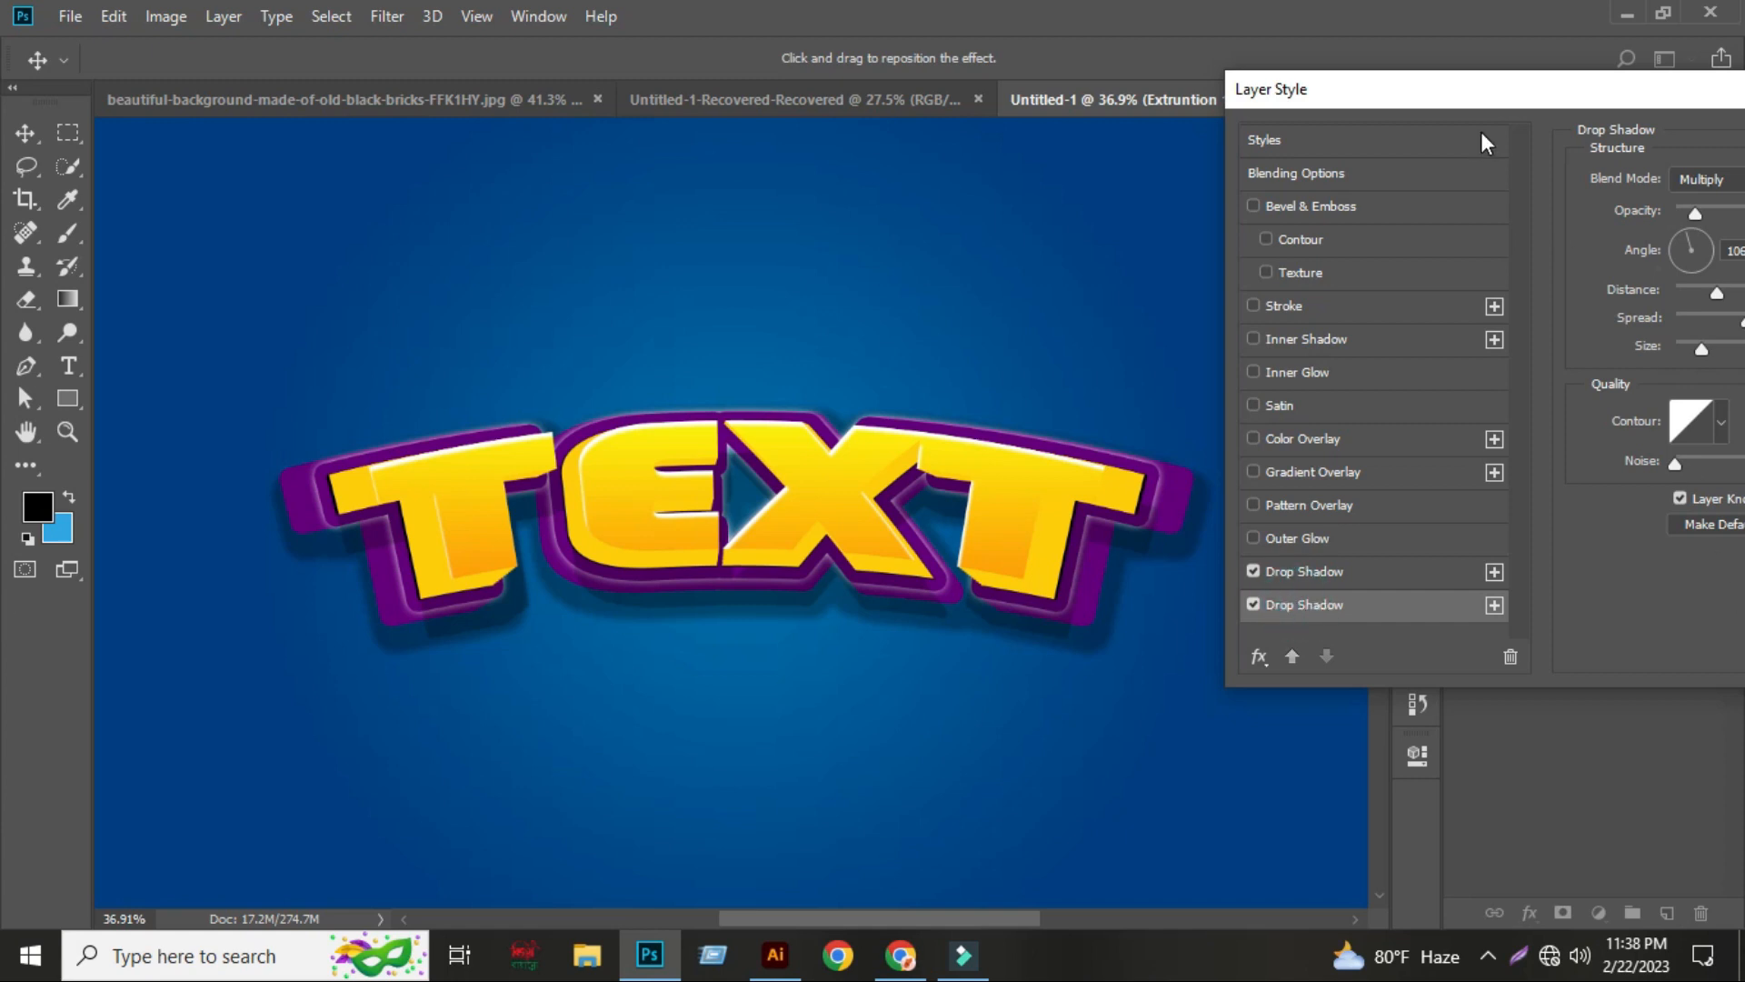
- Set the lower drop shadow's distance to 59 px, increase its size slightly, and collapse the Extruntion 1 effects list
left_click_drag(1482, 90, 1265, 125)
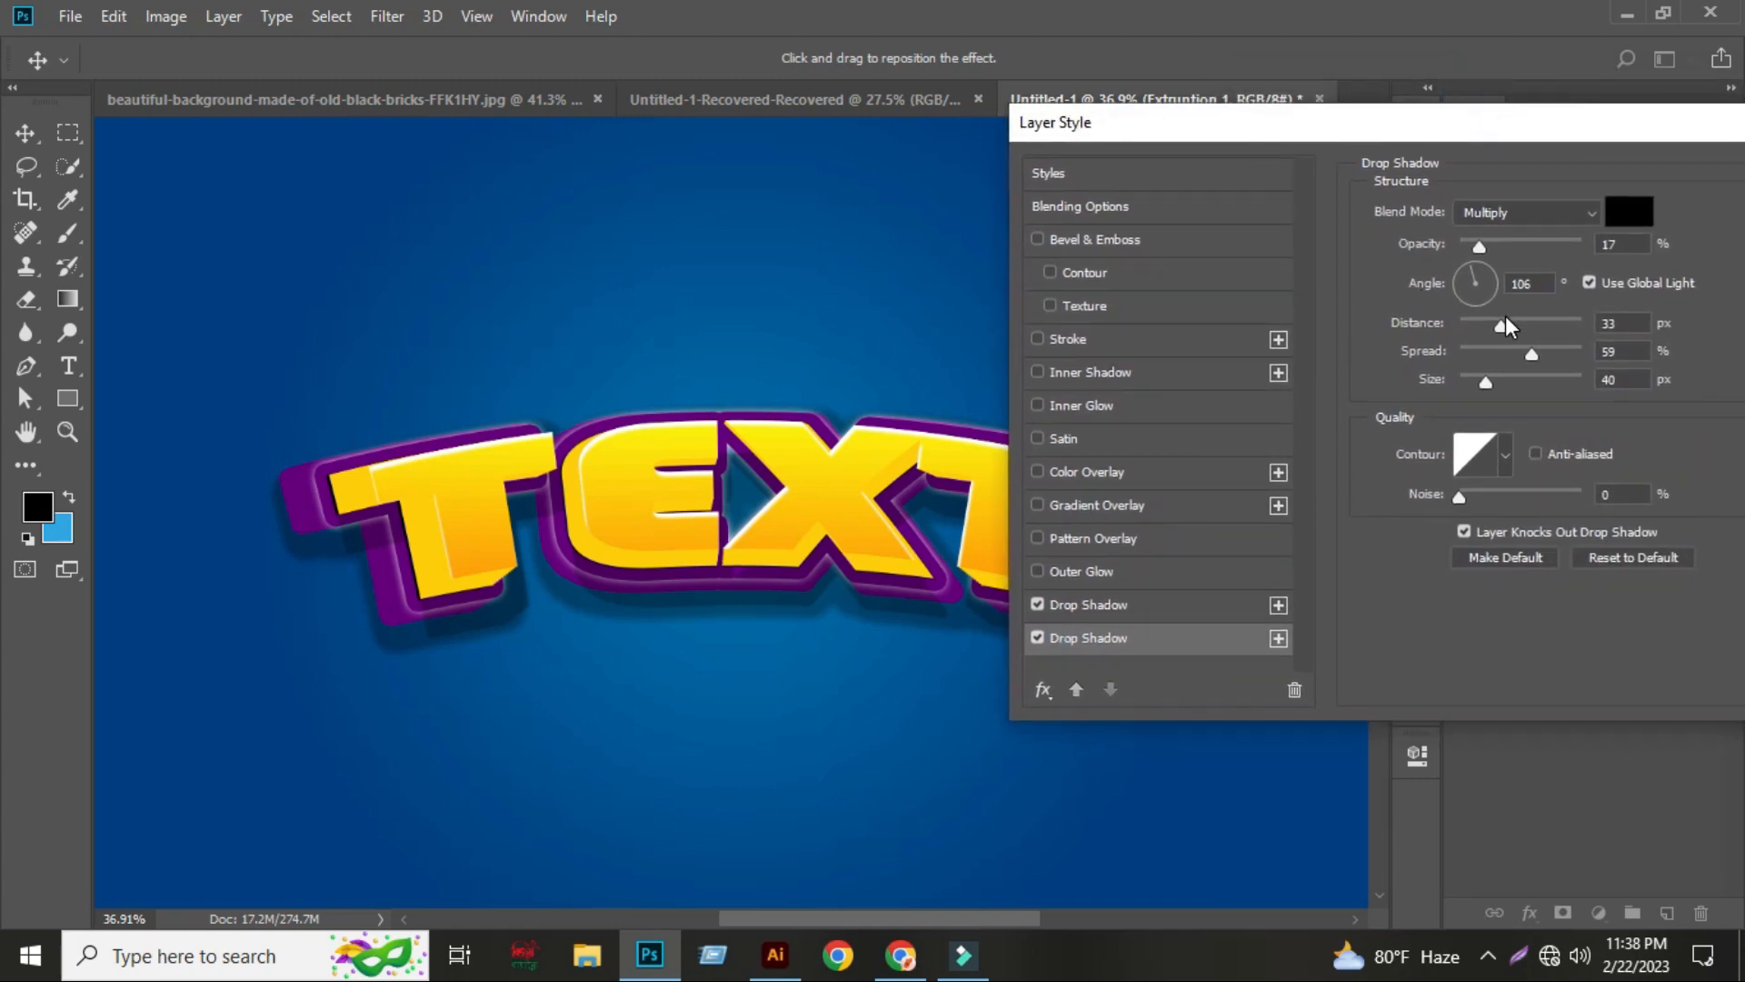
left_click_drag(1513, 321, 1528, 321)
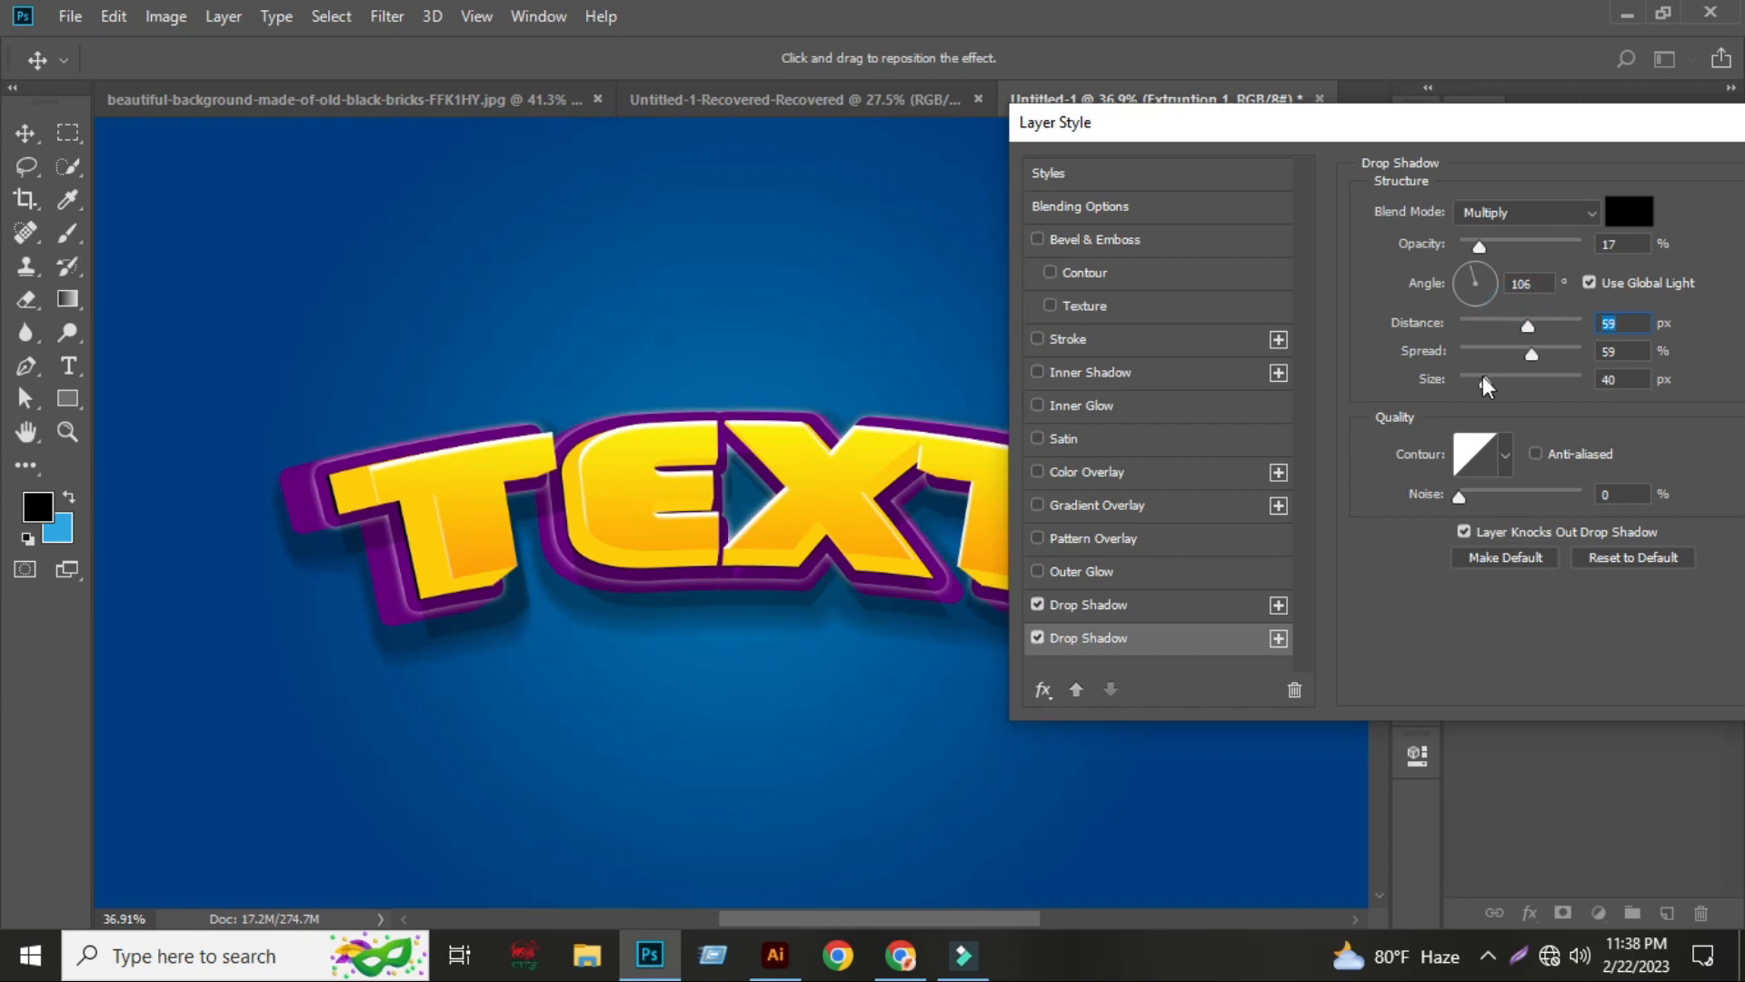
left_click_drag(1482, 380, 1496, 382)
left_click_drag(1409, 123, 1257, 285)
left_click(1711, 322)
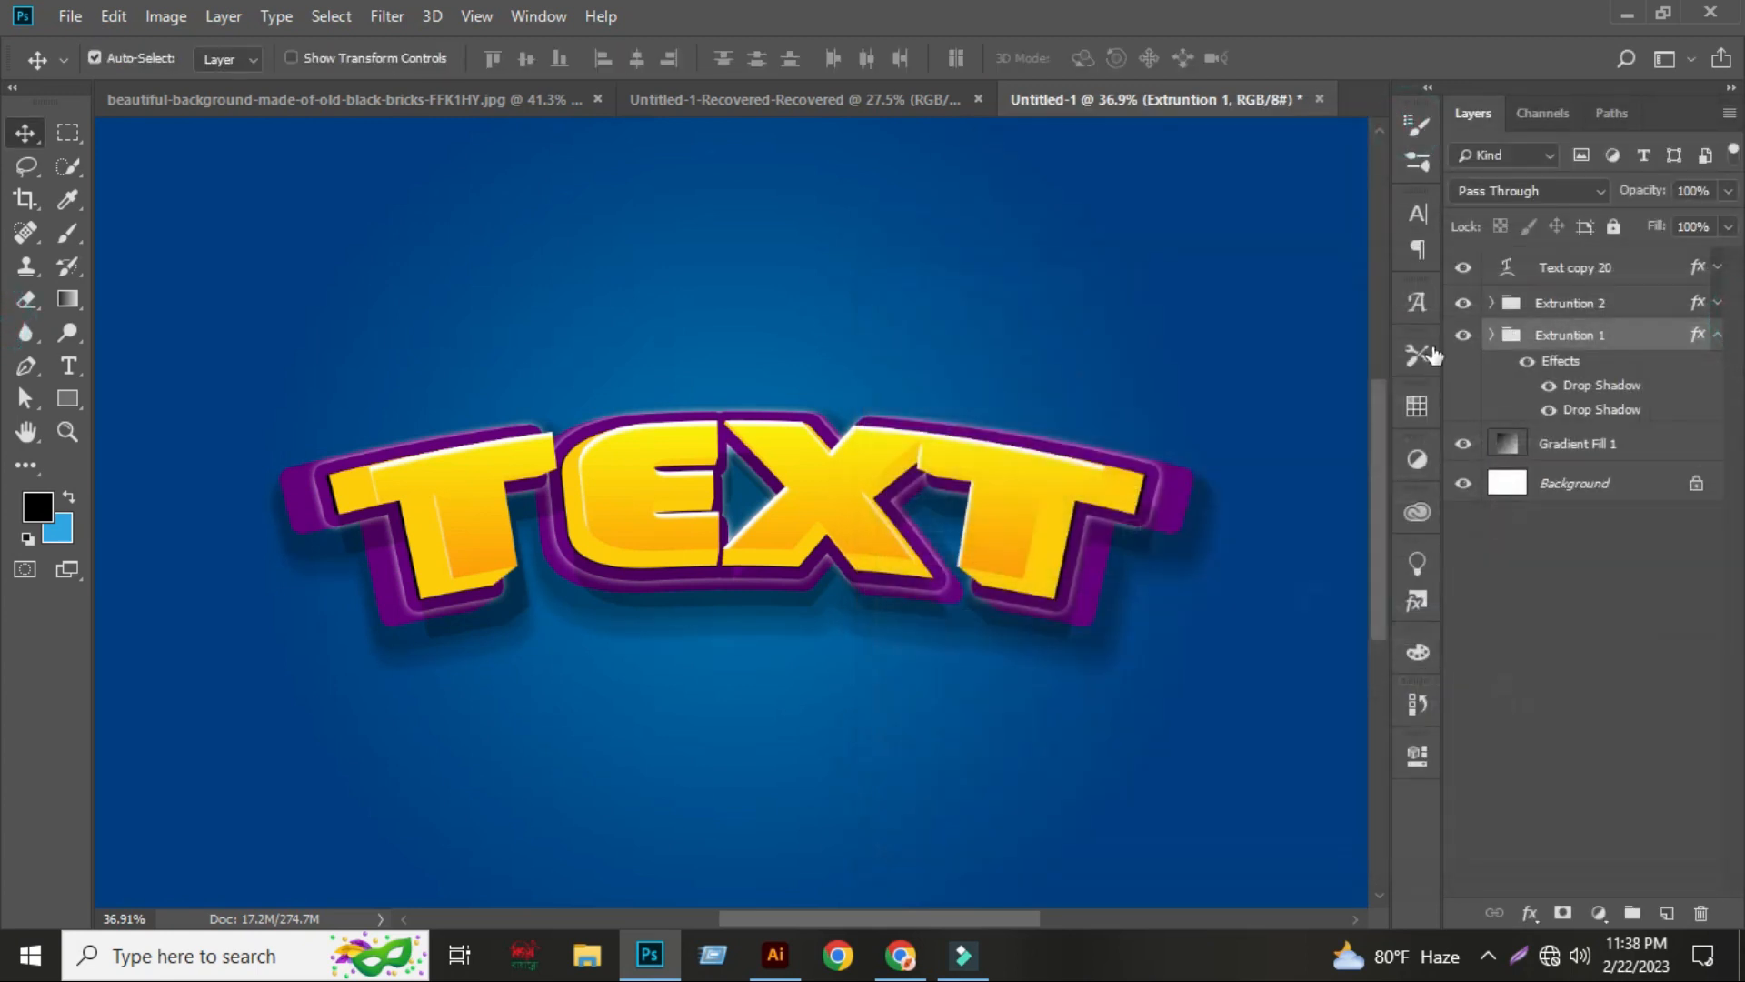
left_click(1721, 350)
left_click(1560, 509)
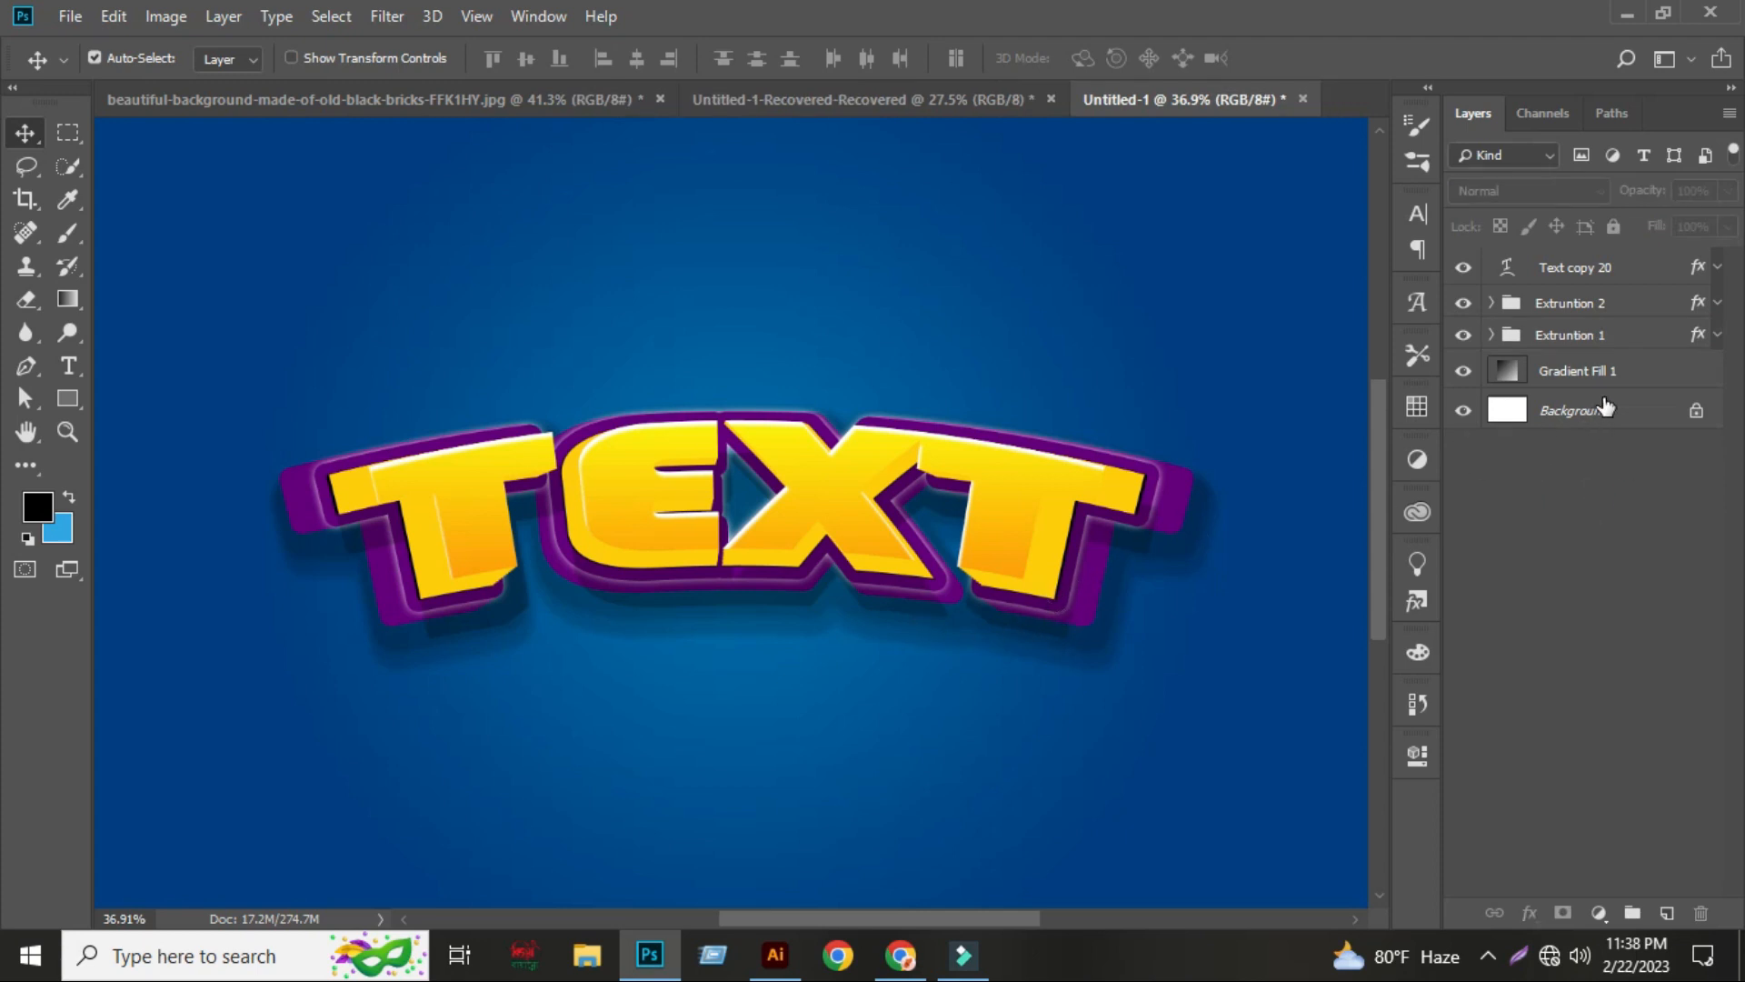
- Group the Text copy 20 layer with the Extruntion 2 and Extruntion 1 groups
left_click(1586, 266)
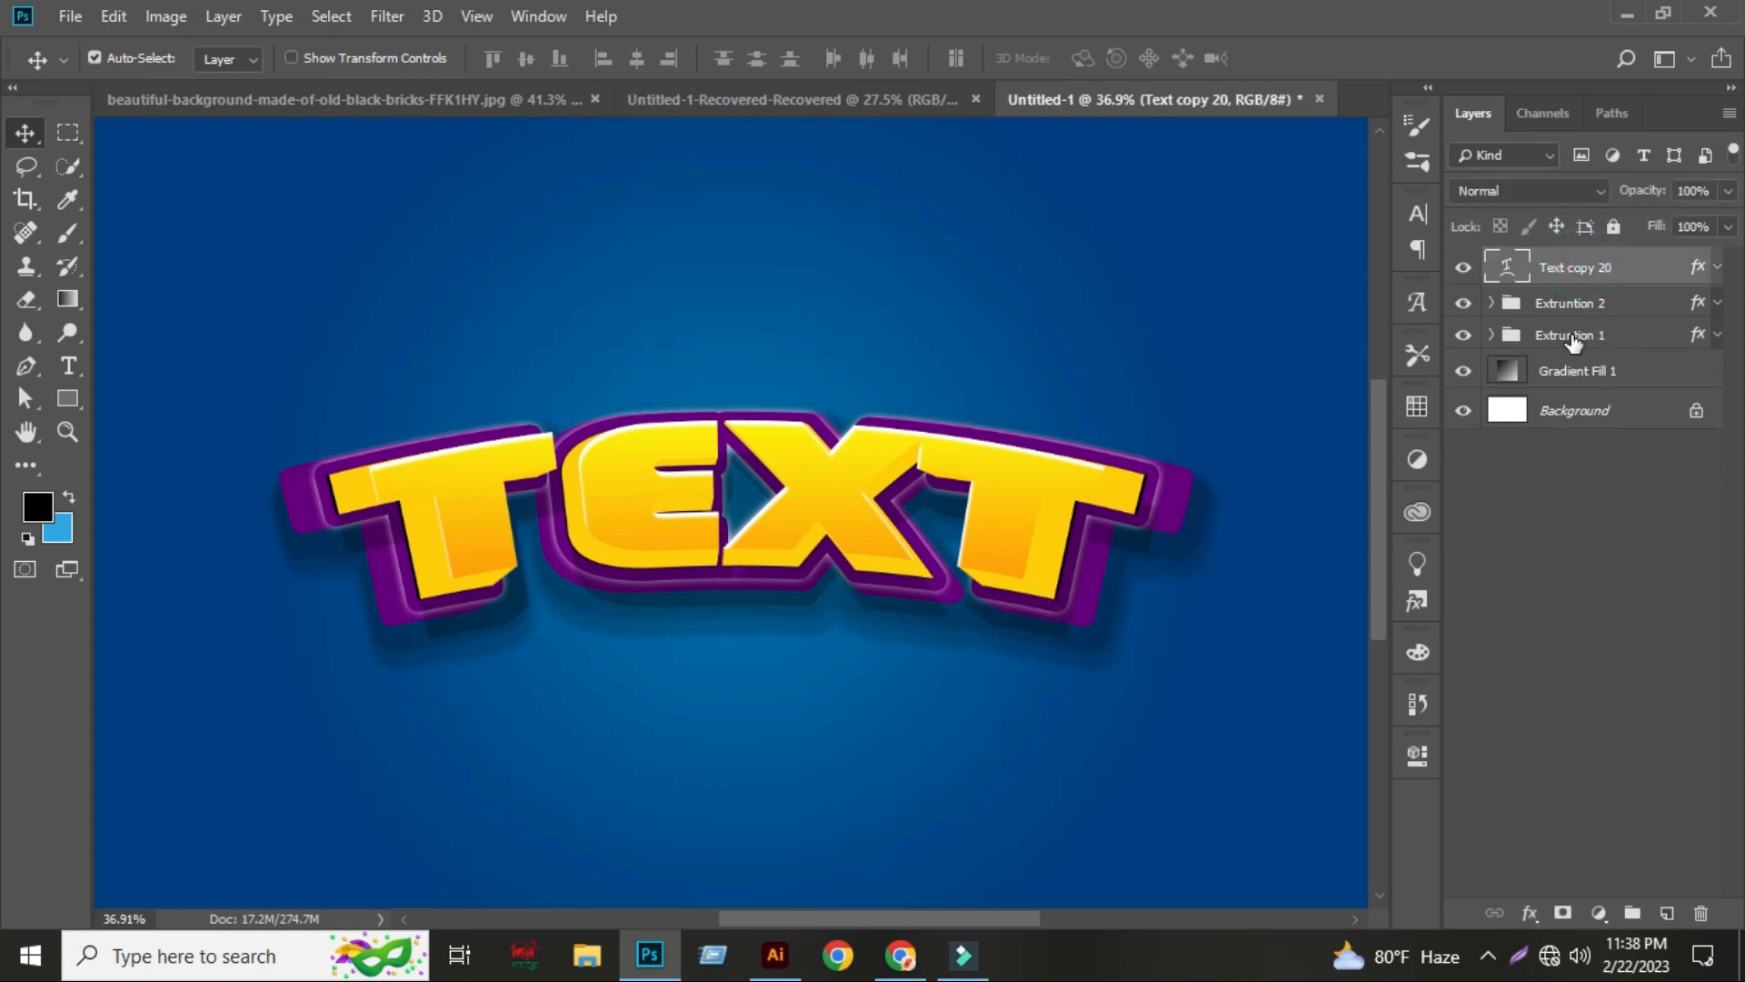
left_click(1567, 336, "shift")
left_click(1632, 912)
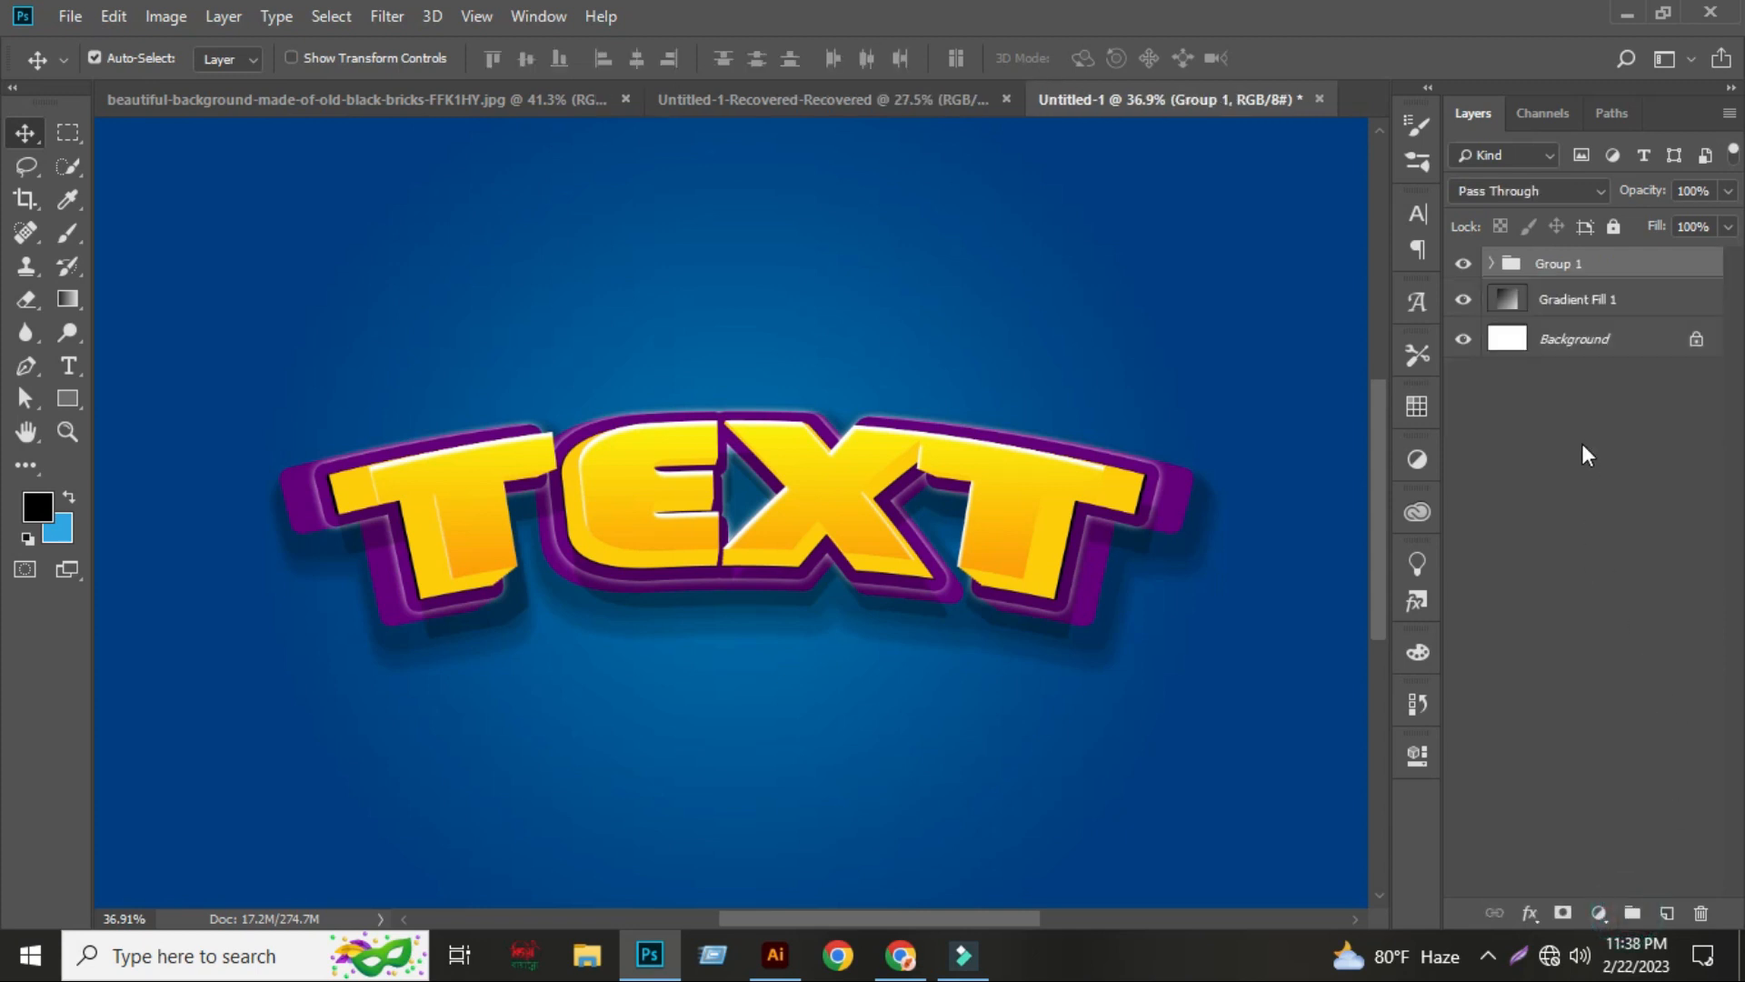
left_click(1581, 436)
- Center Group 1 vertically and horizontally on the Background layer and fit the whole canvas in view
left_click(1563, 273)
left_click(1550, 341, "shift")
left_click(1574, 343)
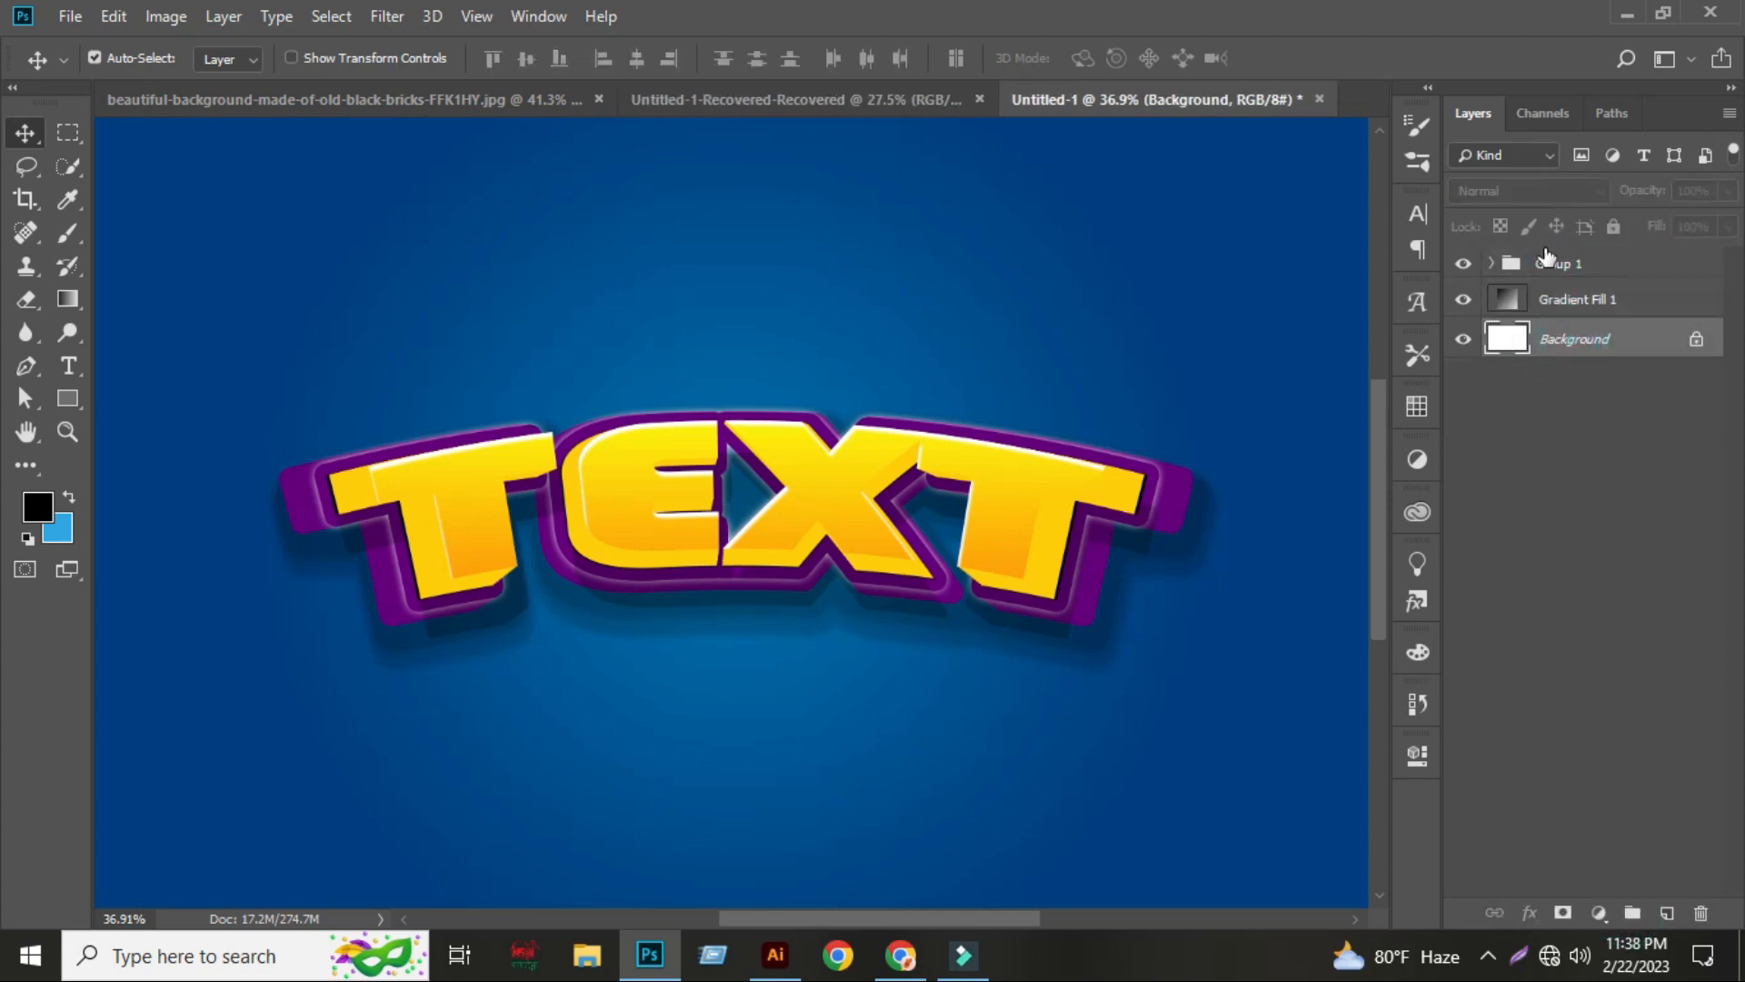
left_click(1548, 264, "ctrl")
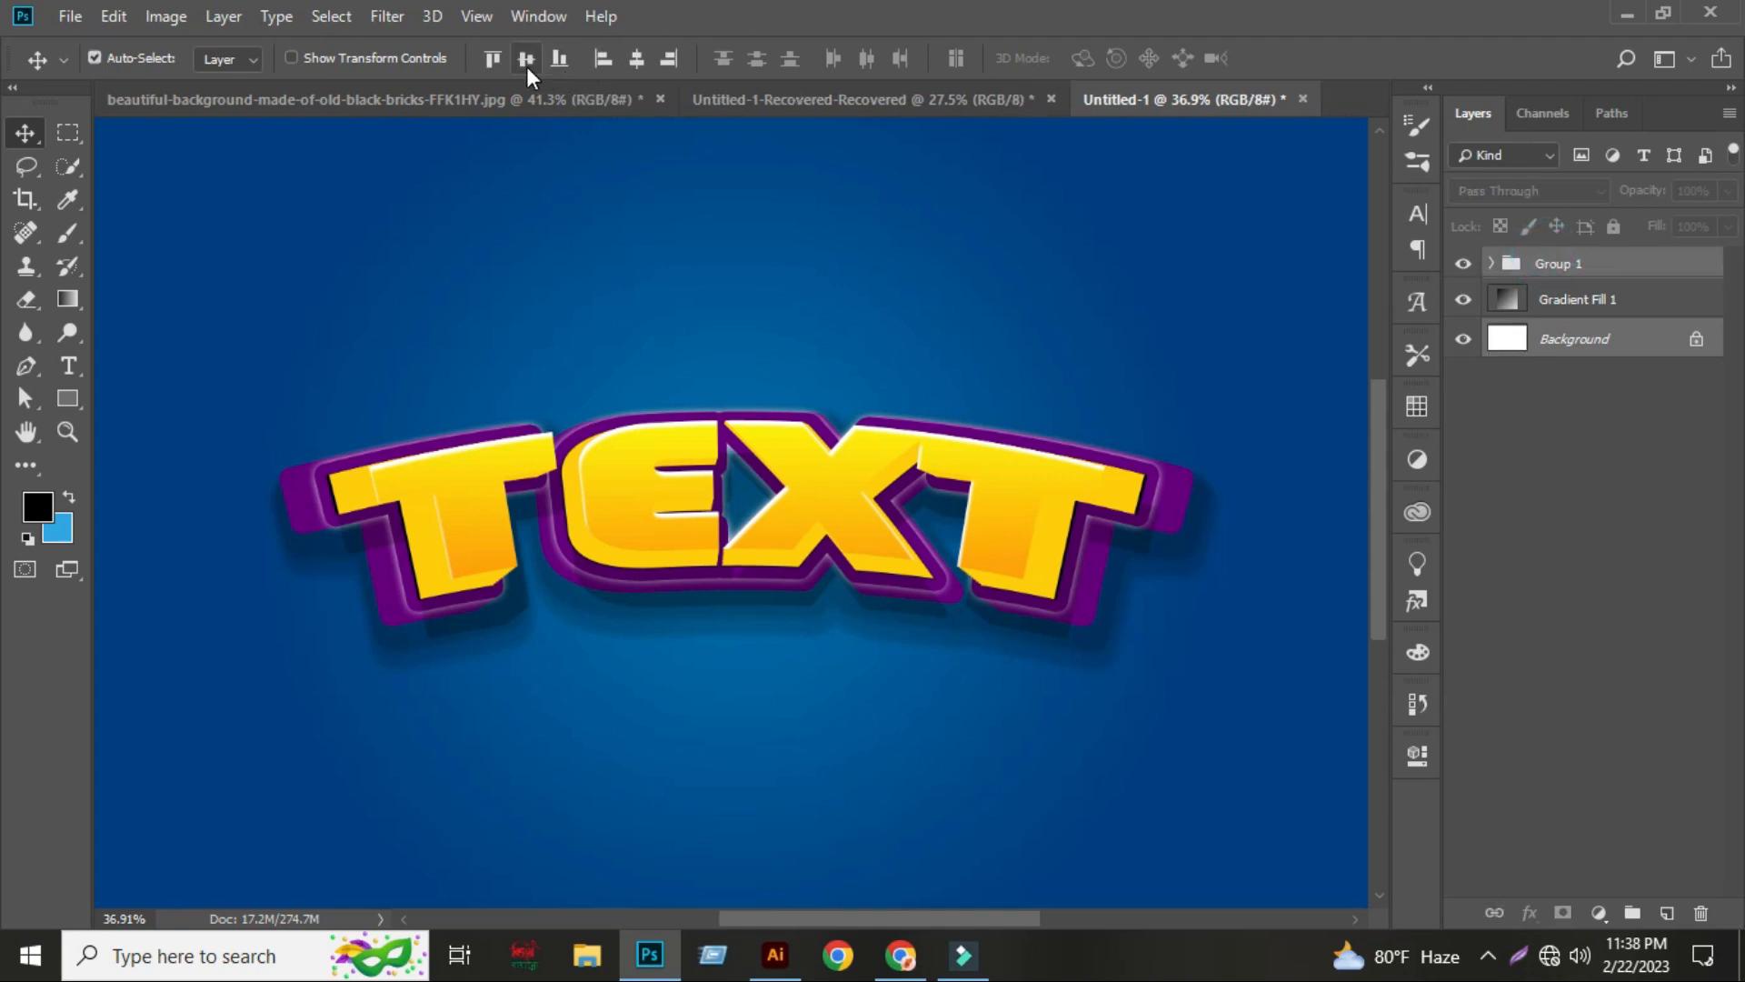
left_click(636, 58)
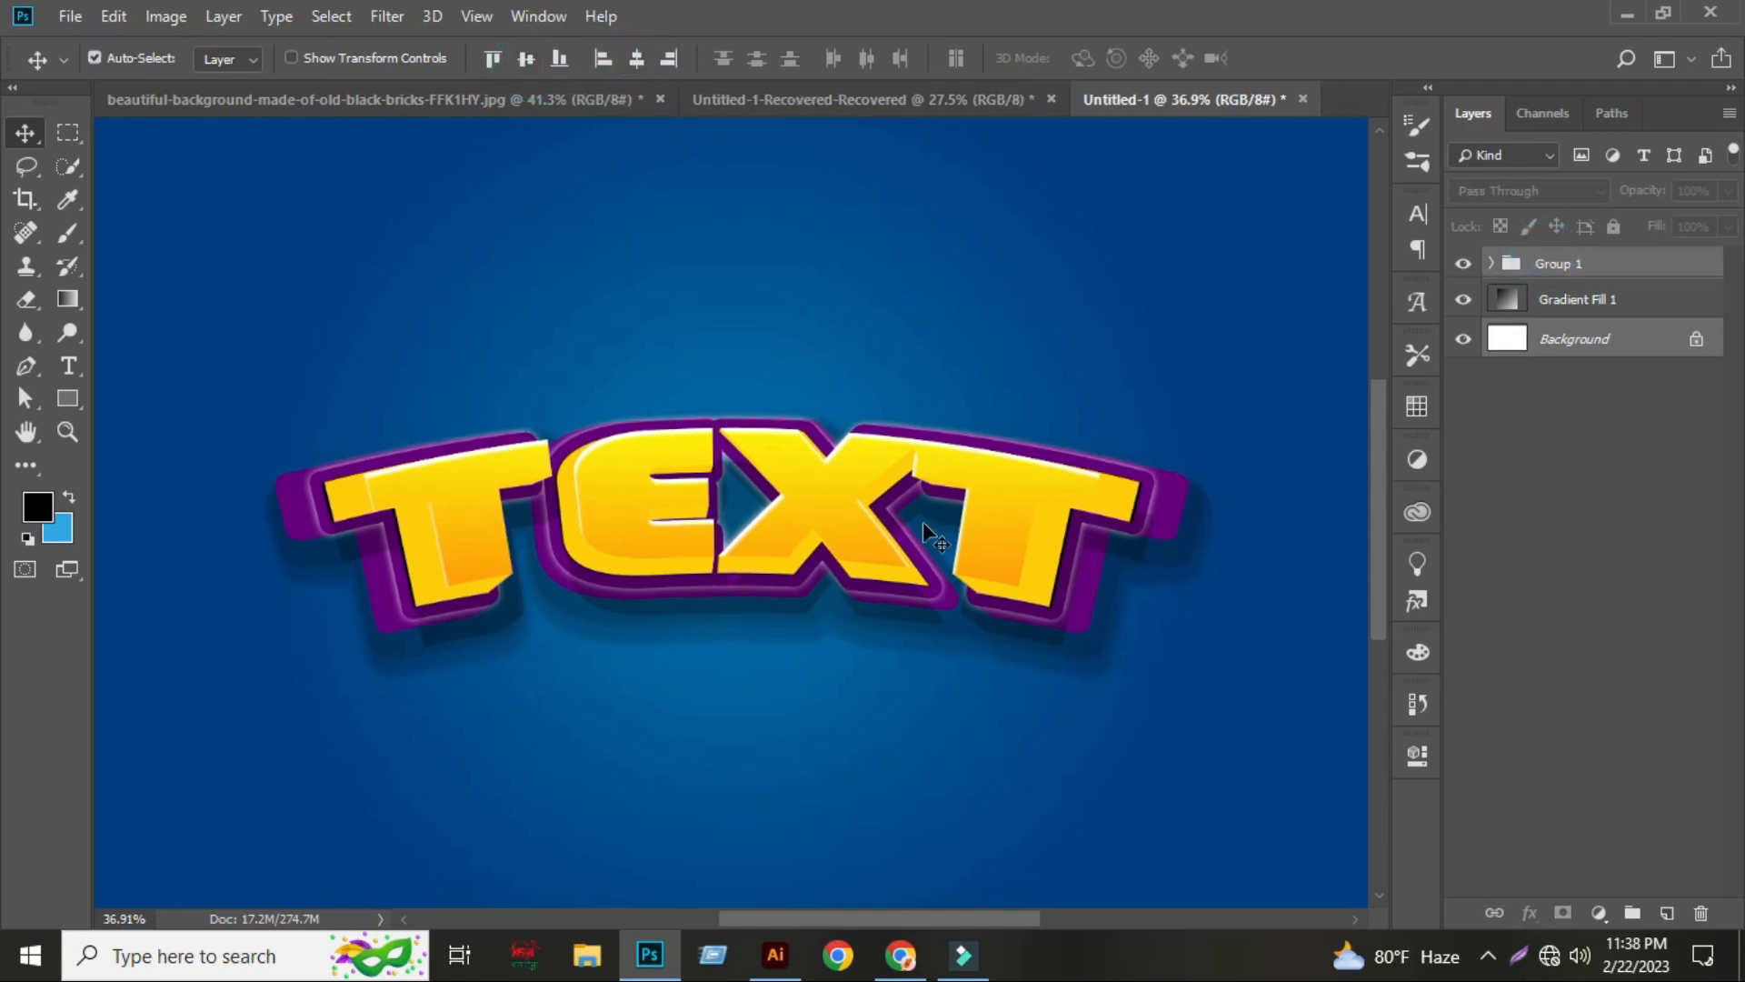
key("ctrl+0")
left_click(1558, 612)
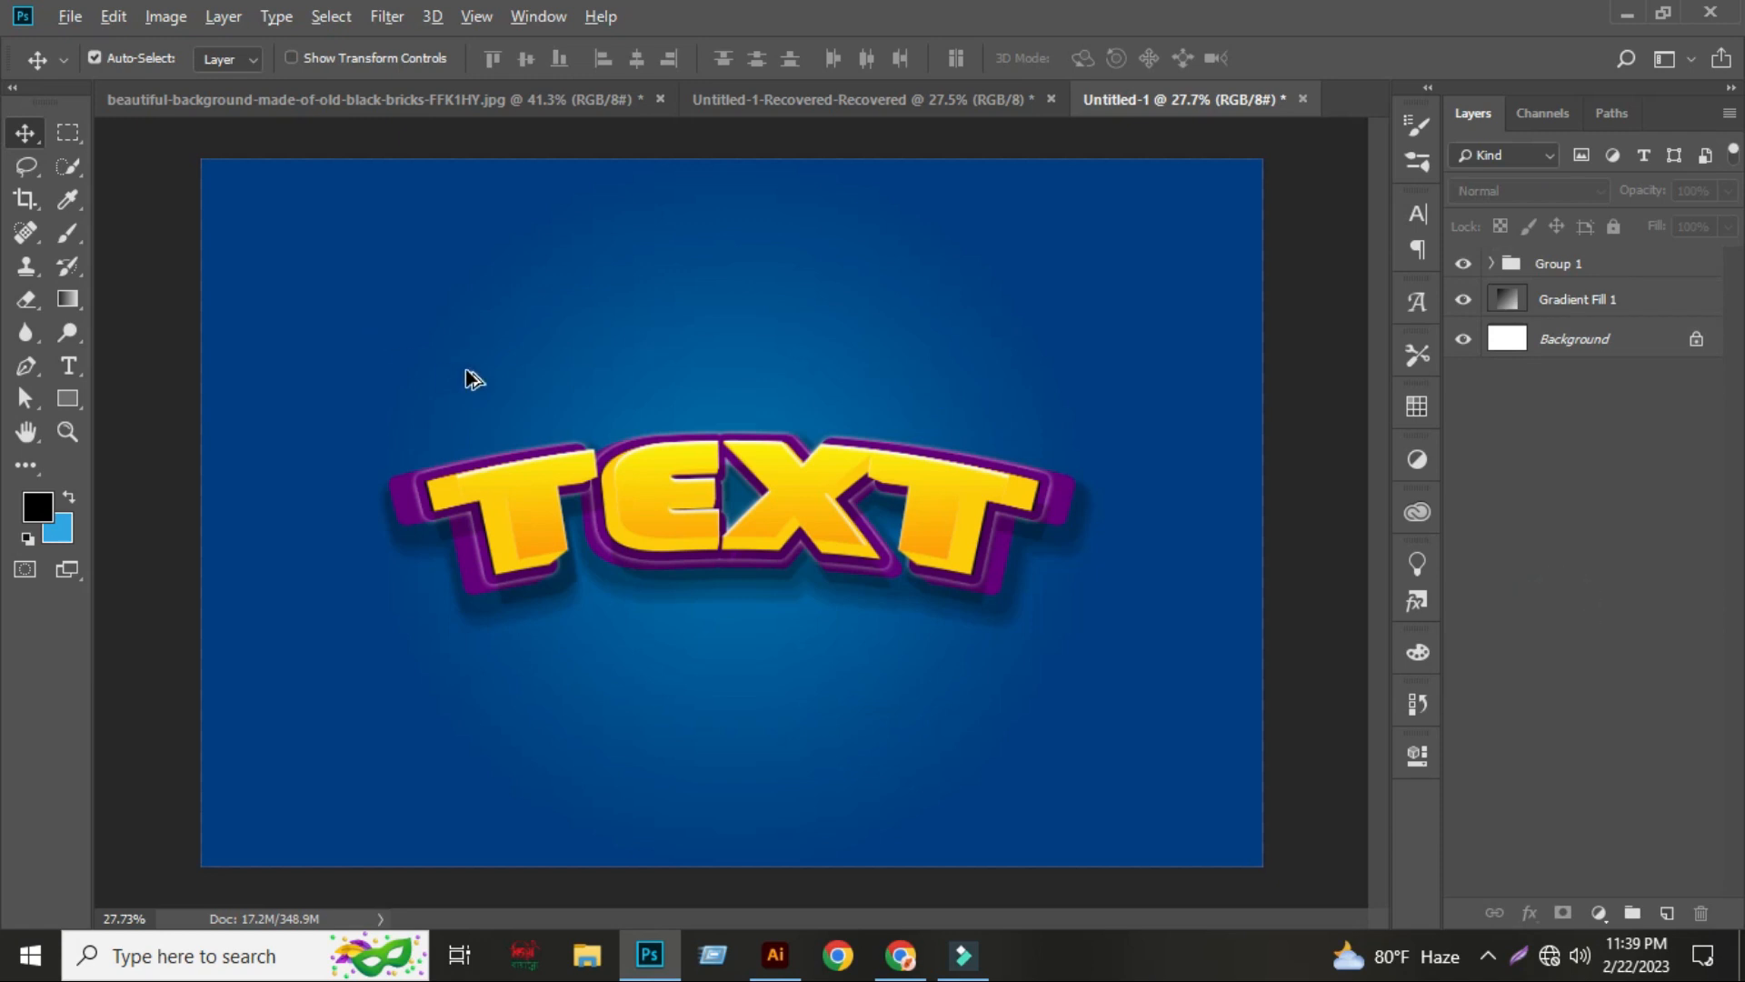
scroll(467, 378, "up", 1)
scroll(722, 512, "down", 1)
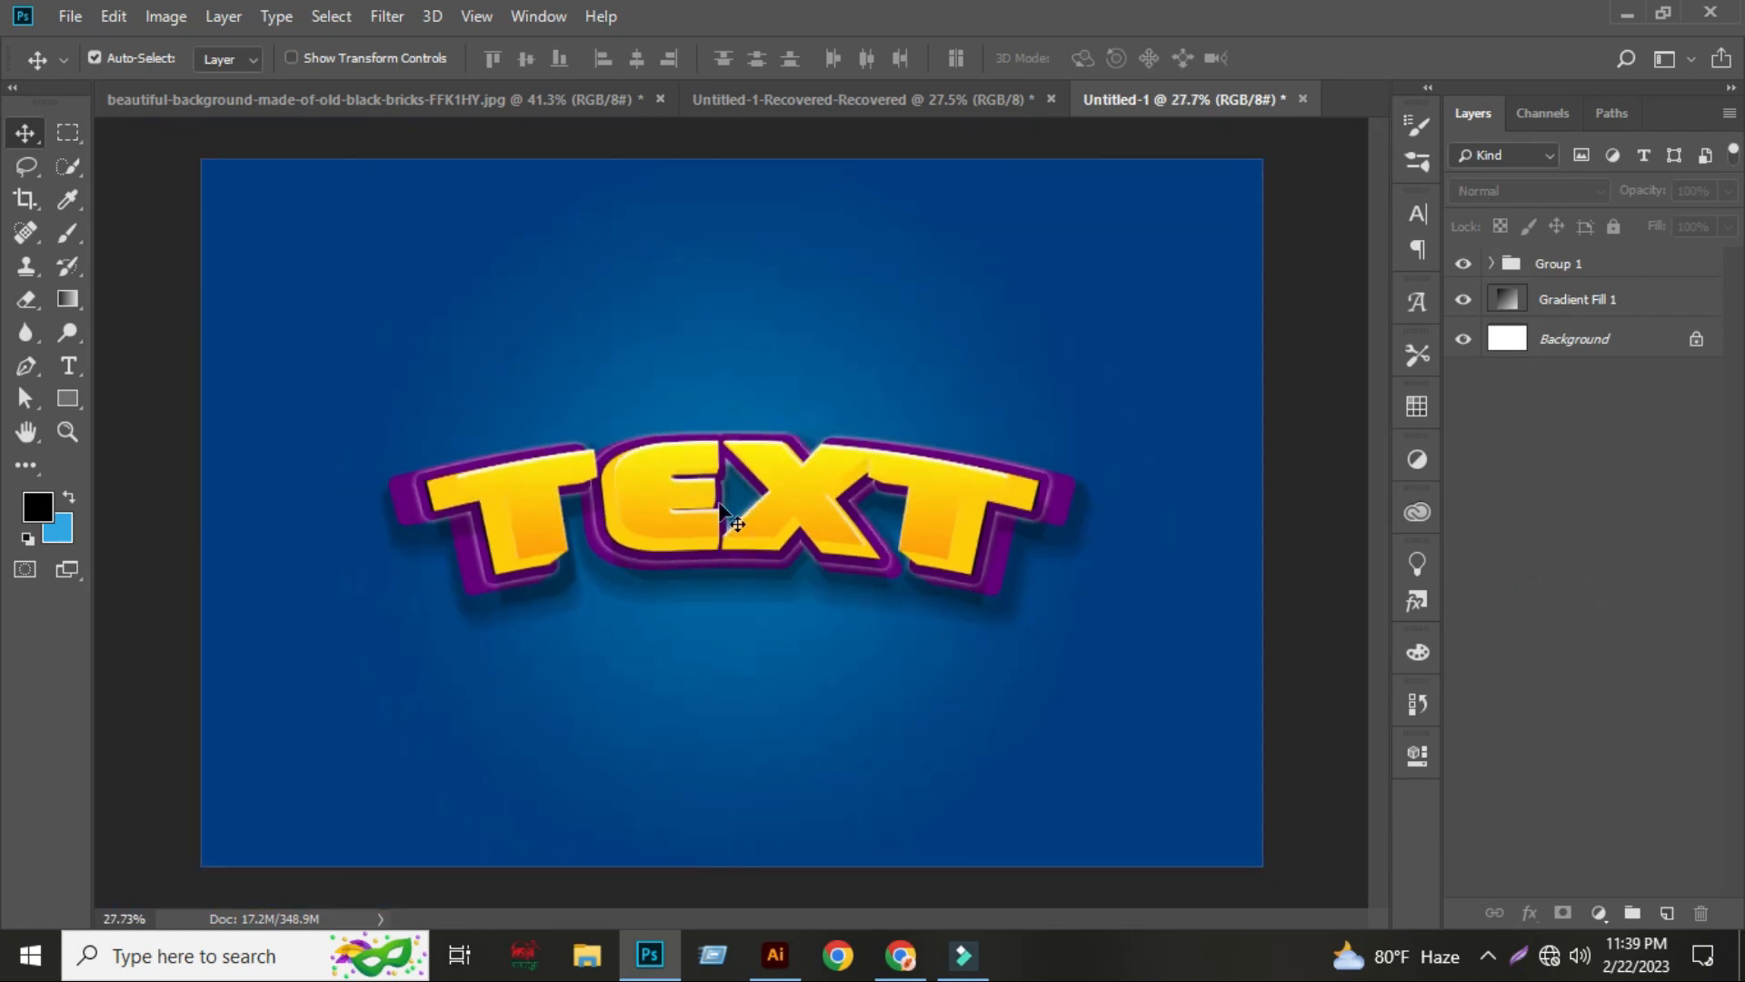
- Hide Group 1 and draw a tall, narrow black rectangle about 77 by 1237 px on the canvas
left_click(1463, 265)
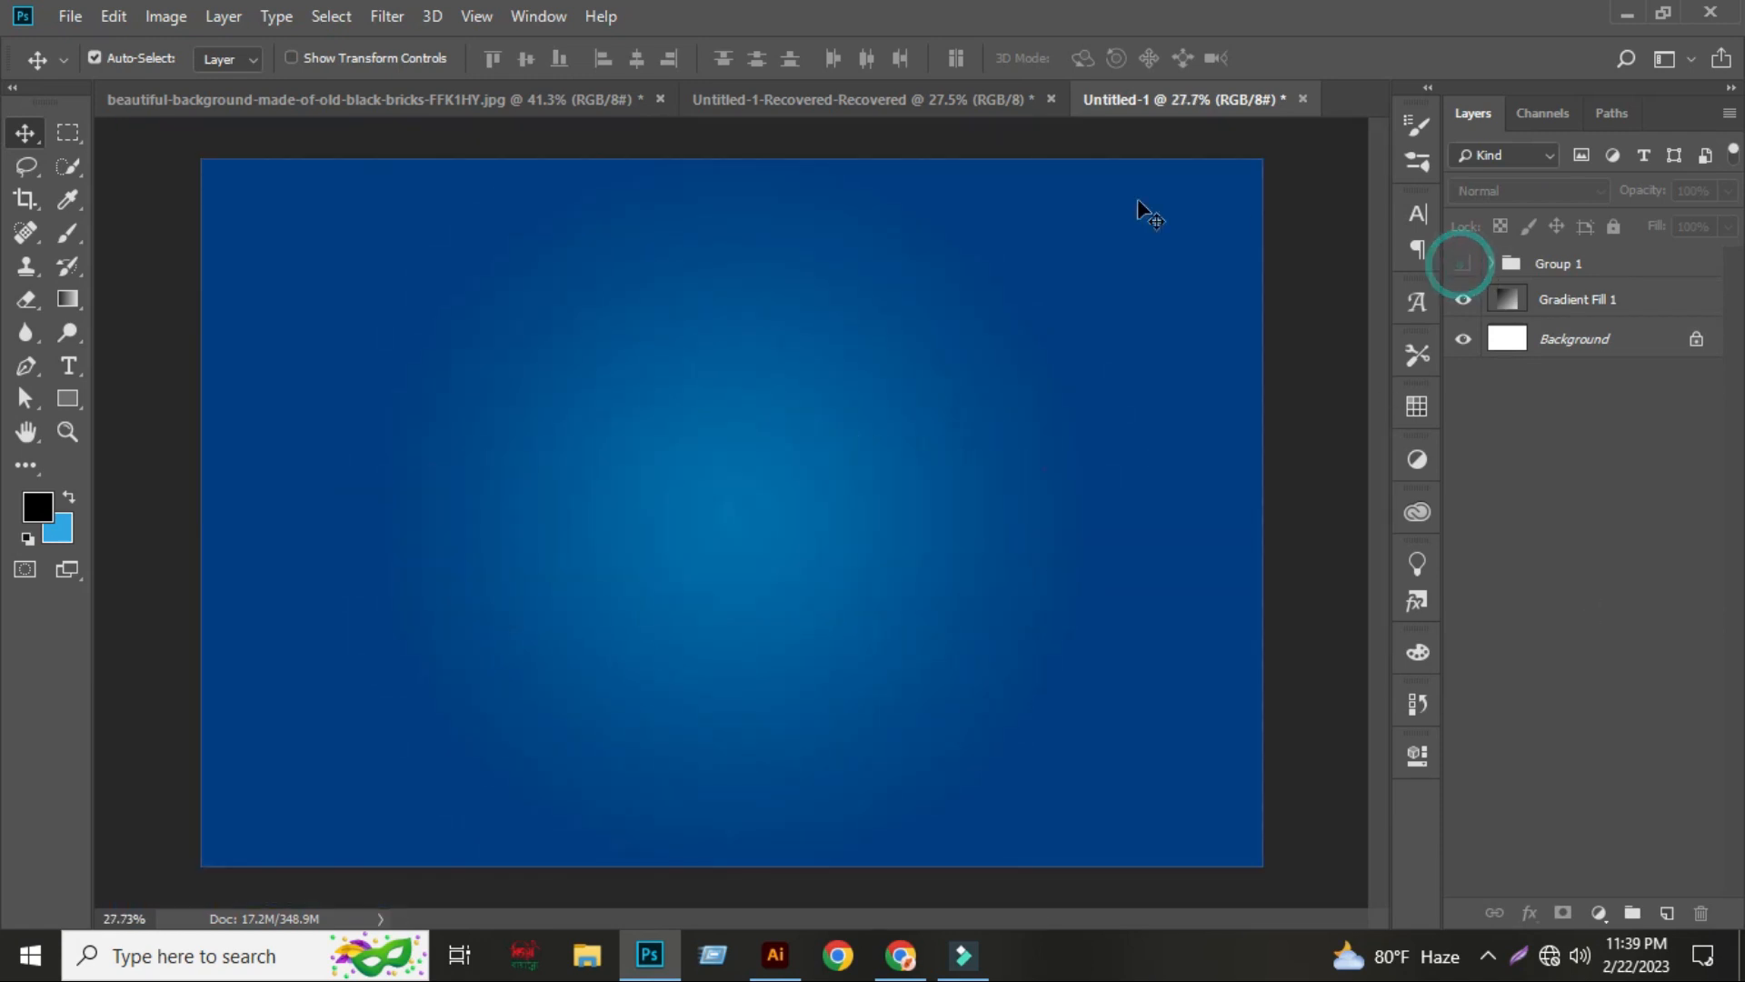
left_click(73, 397)
left_click_drag(445, 258, 473, 696)
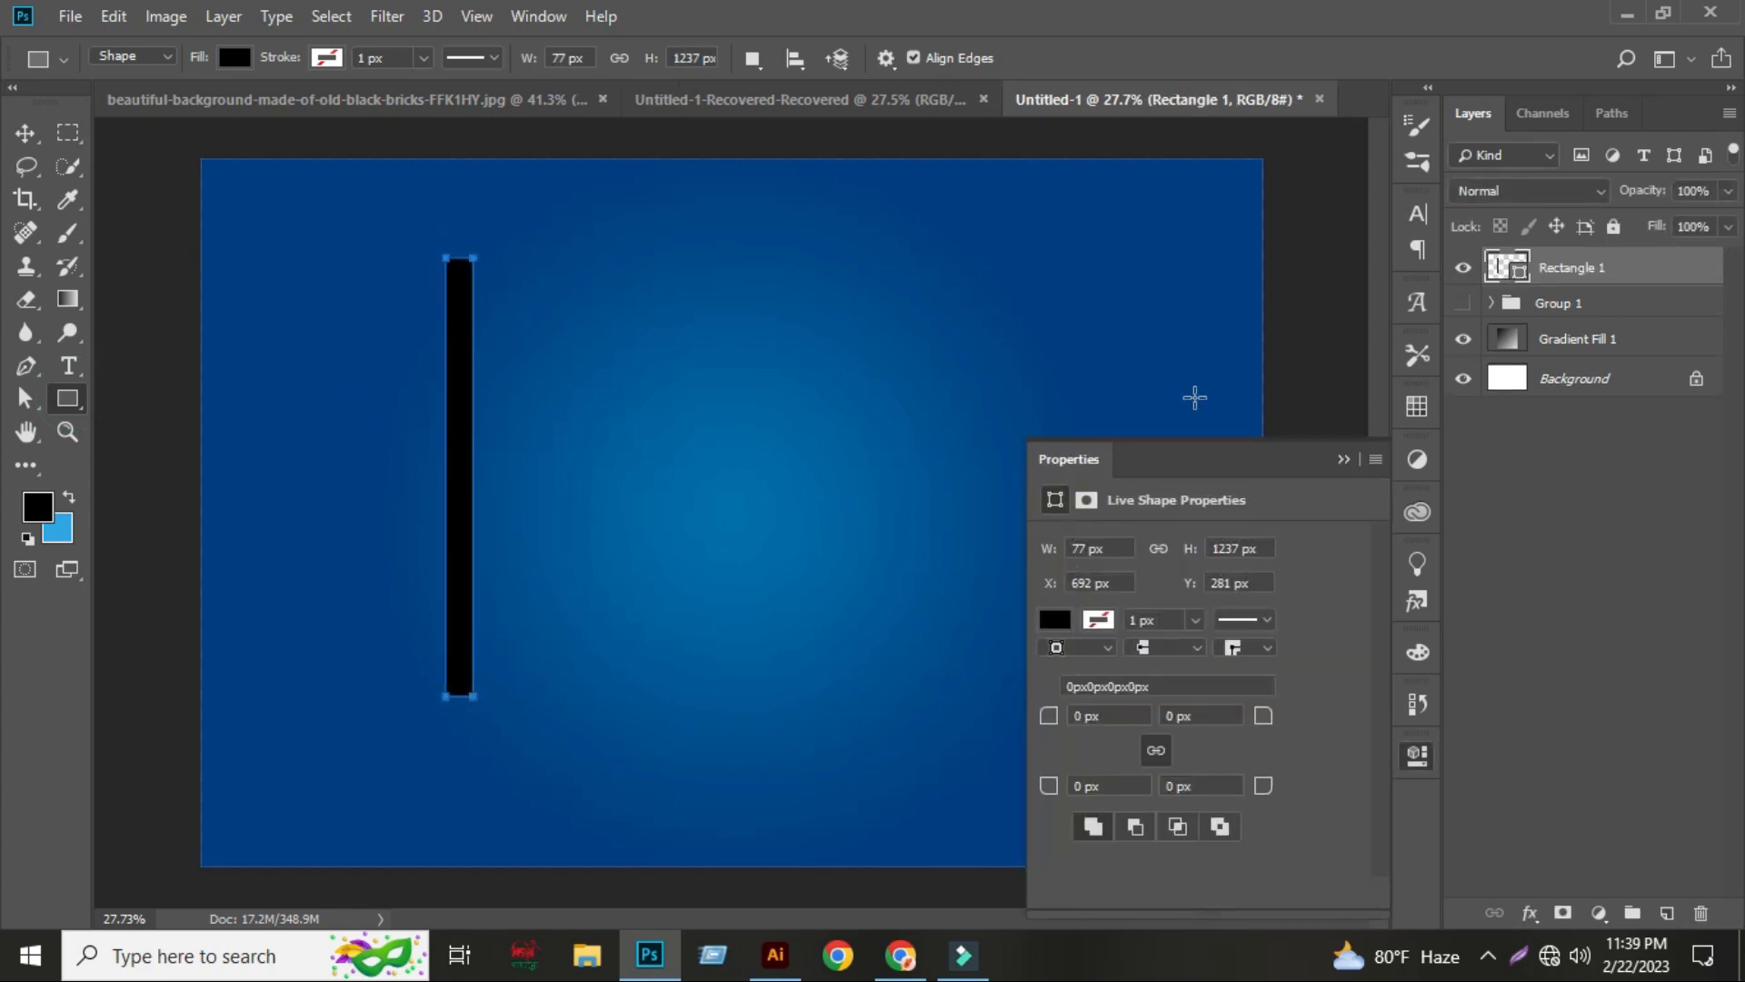
left_click(1342, 459)
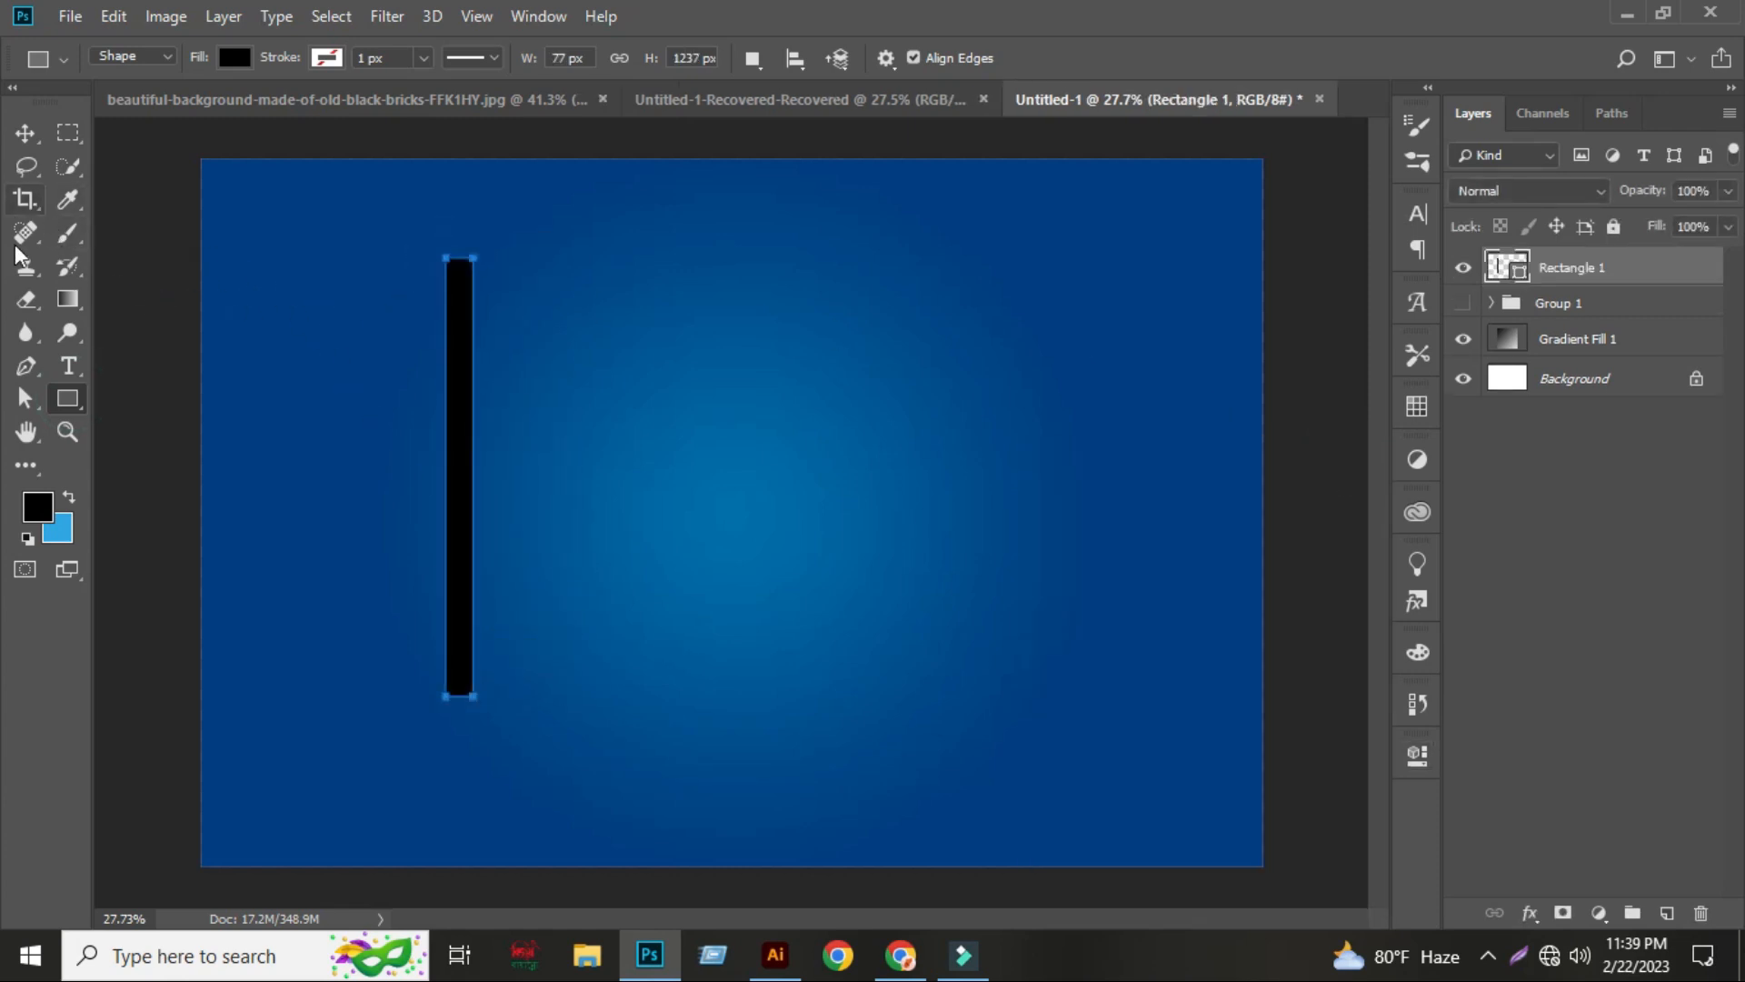
- Add an anchor point at the middle of the rectangle's bottom edge
left_click(26, 368)
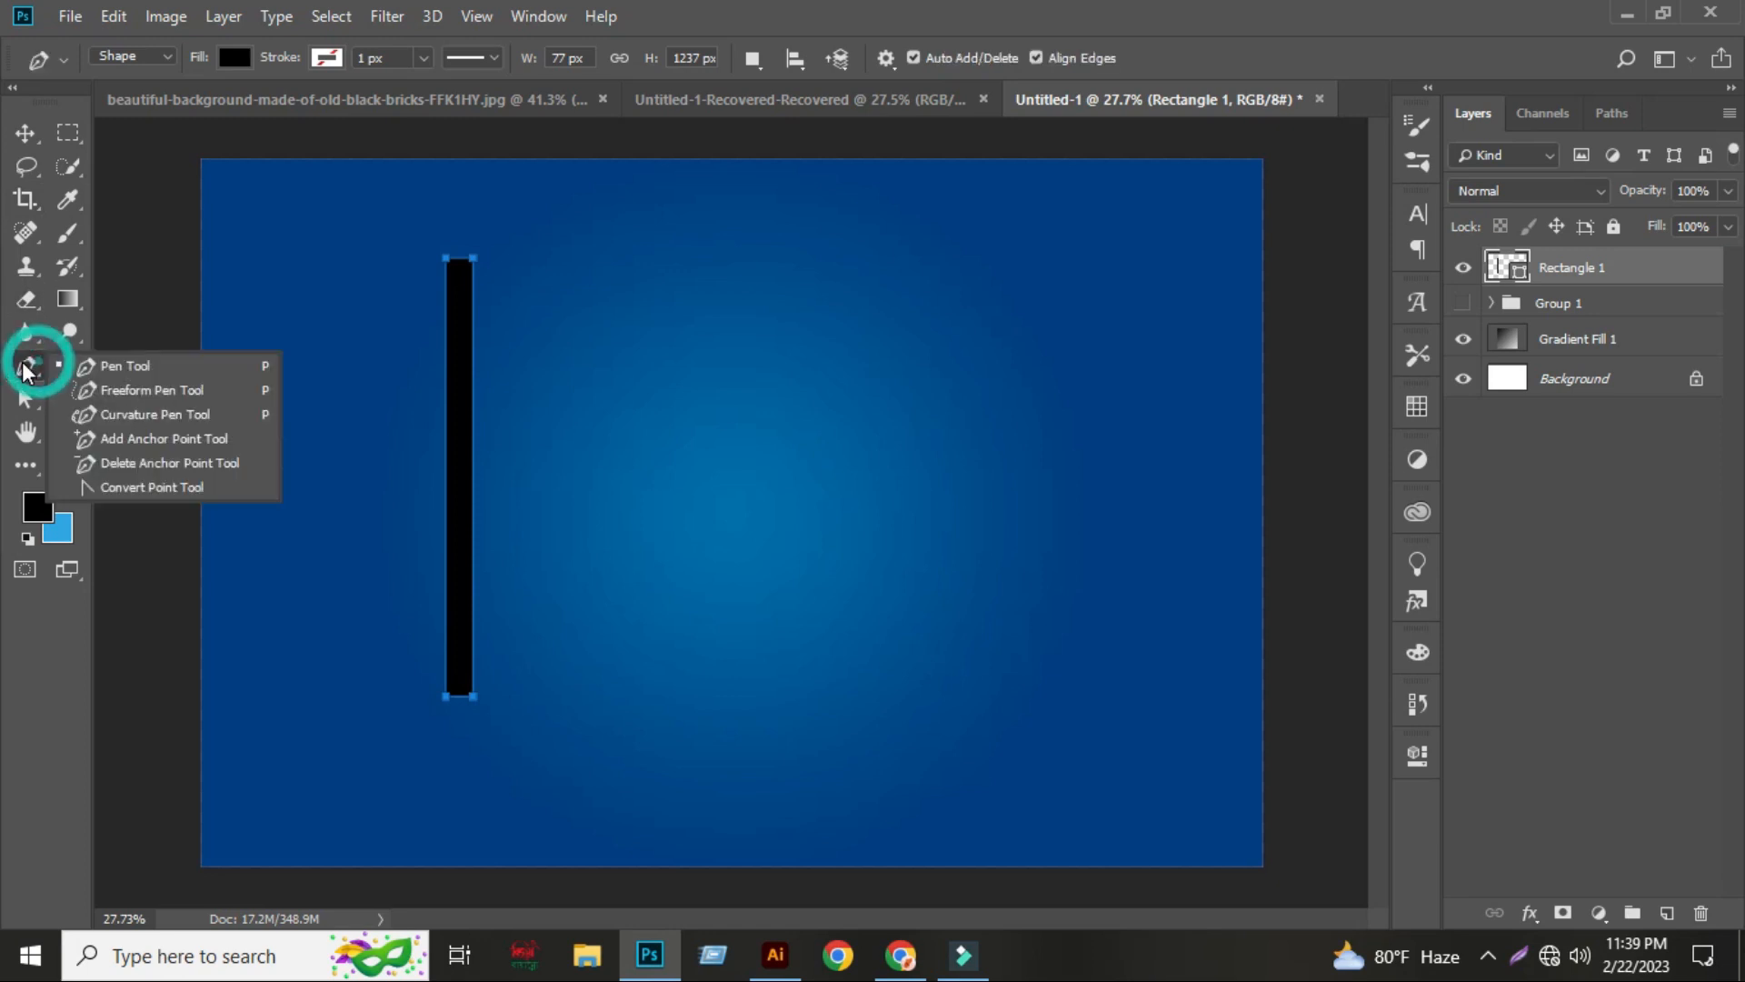
left_click(120, 439)
scroll(440, 700, "up", 5)
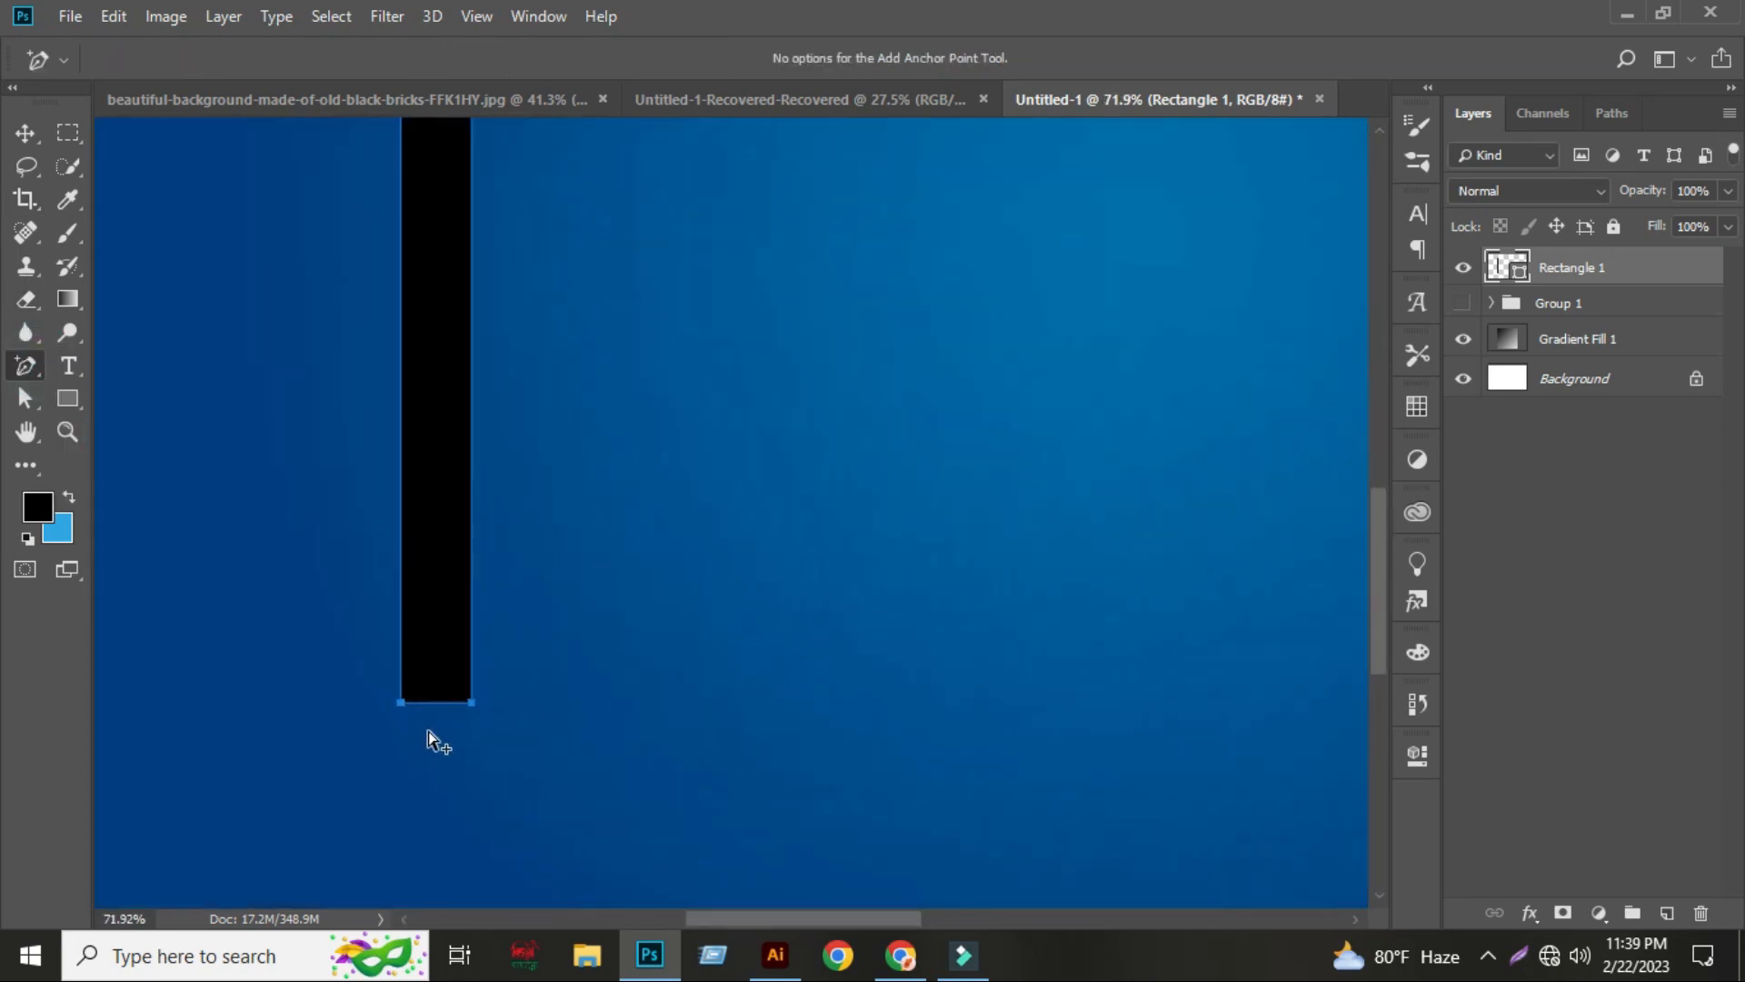
scroll(429, 723, "up", 4)
left_click(443, 682)
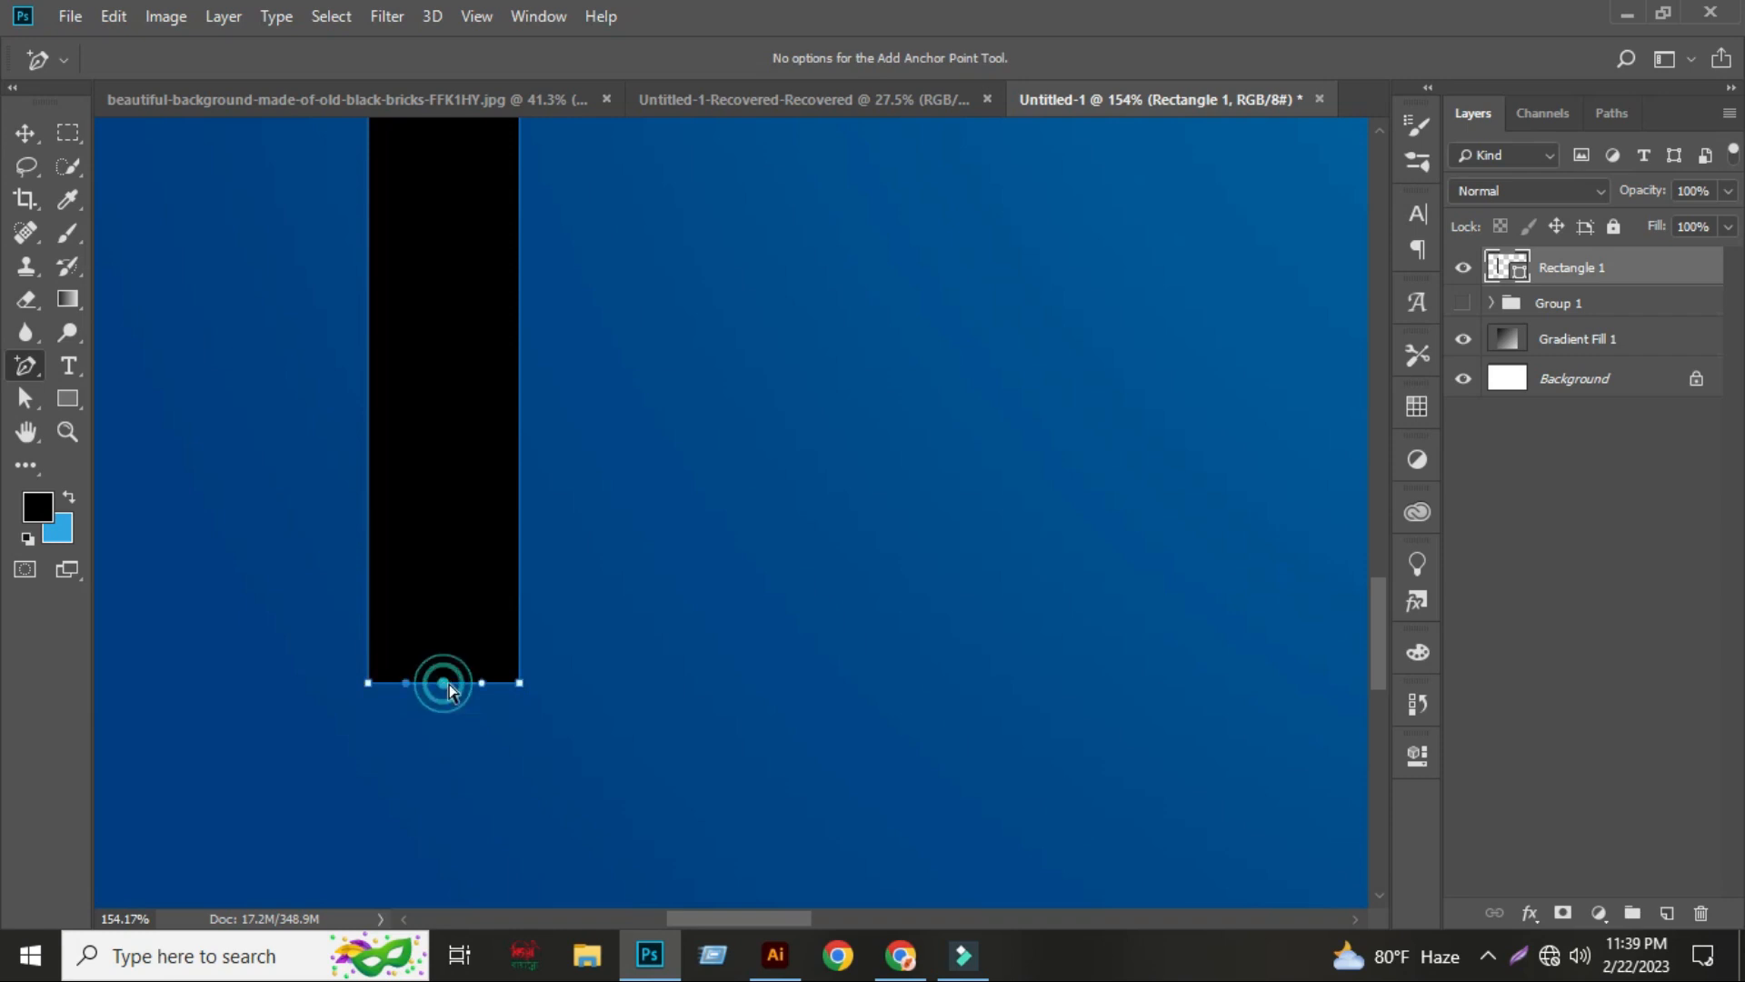
- Try to delete the rectangle's lower-right anchor point, and undo the deletion
right_click(27, 366)
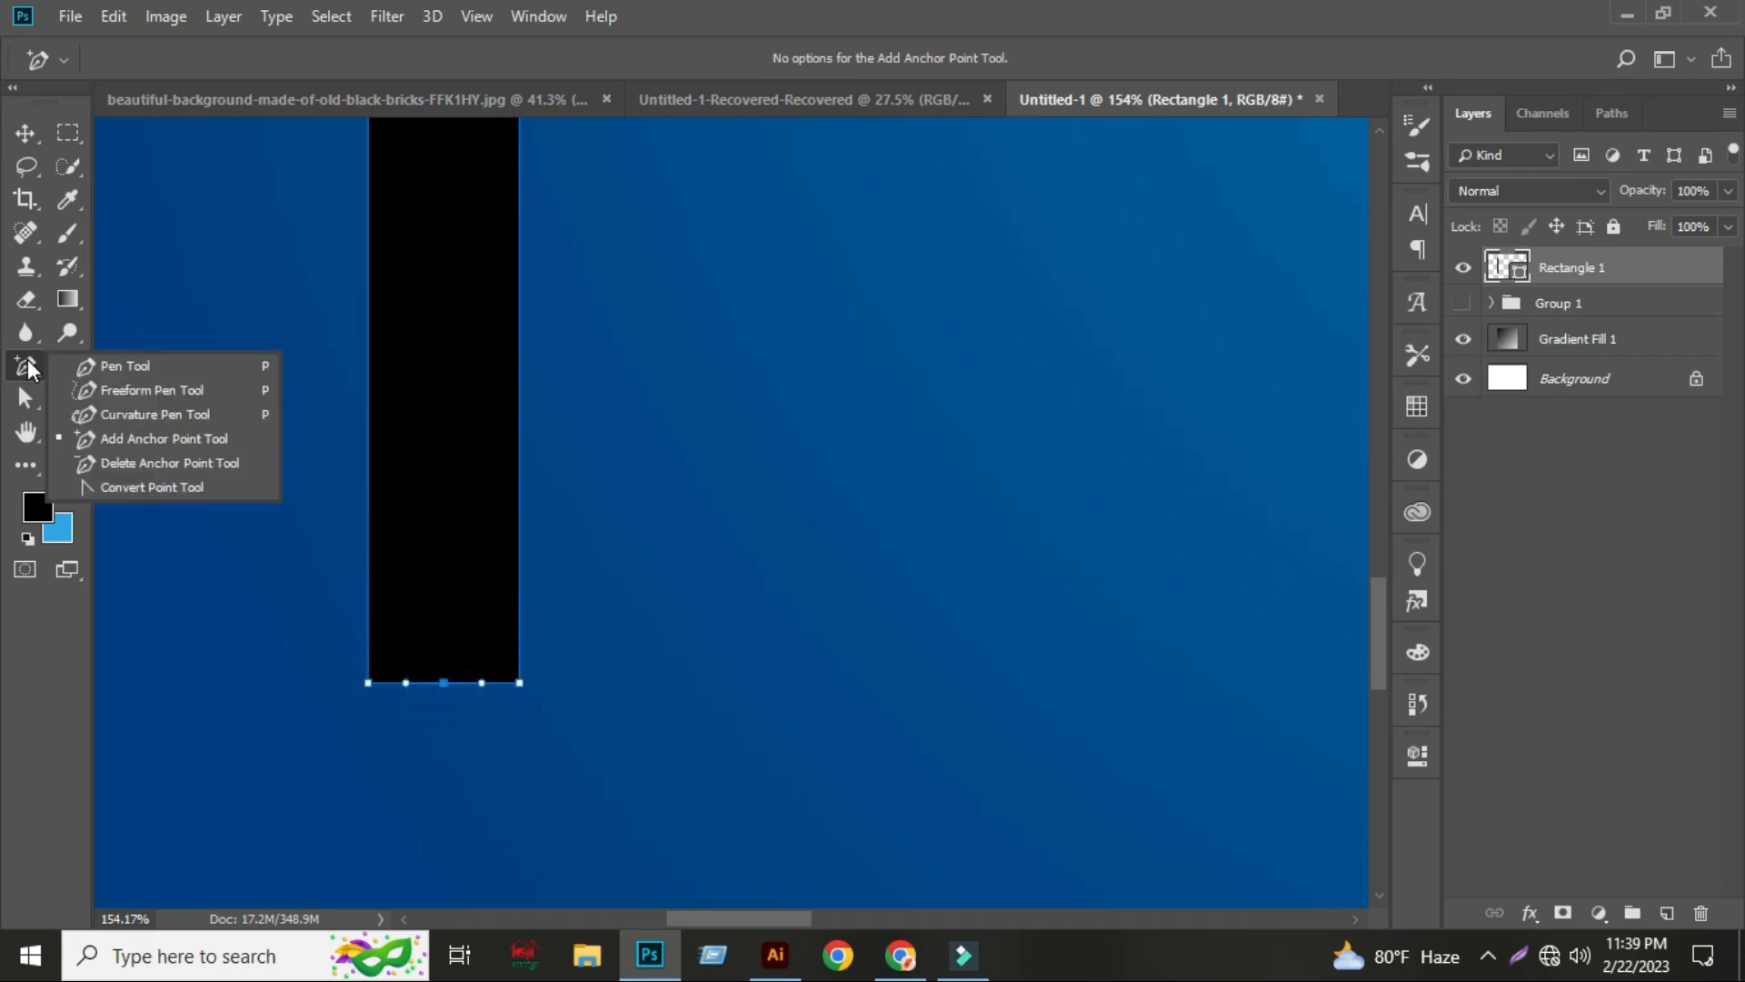
left_click(85, 454)
left_click(519, 683)
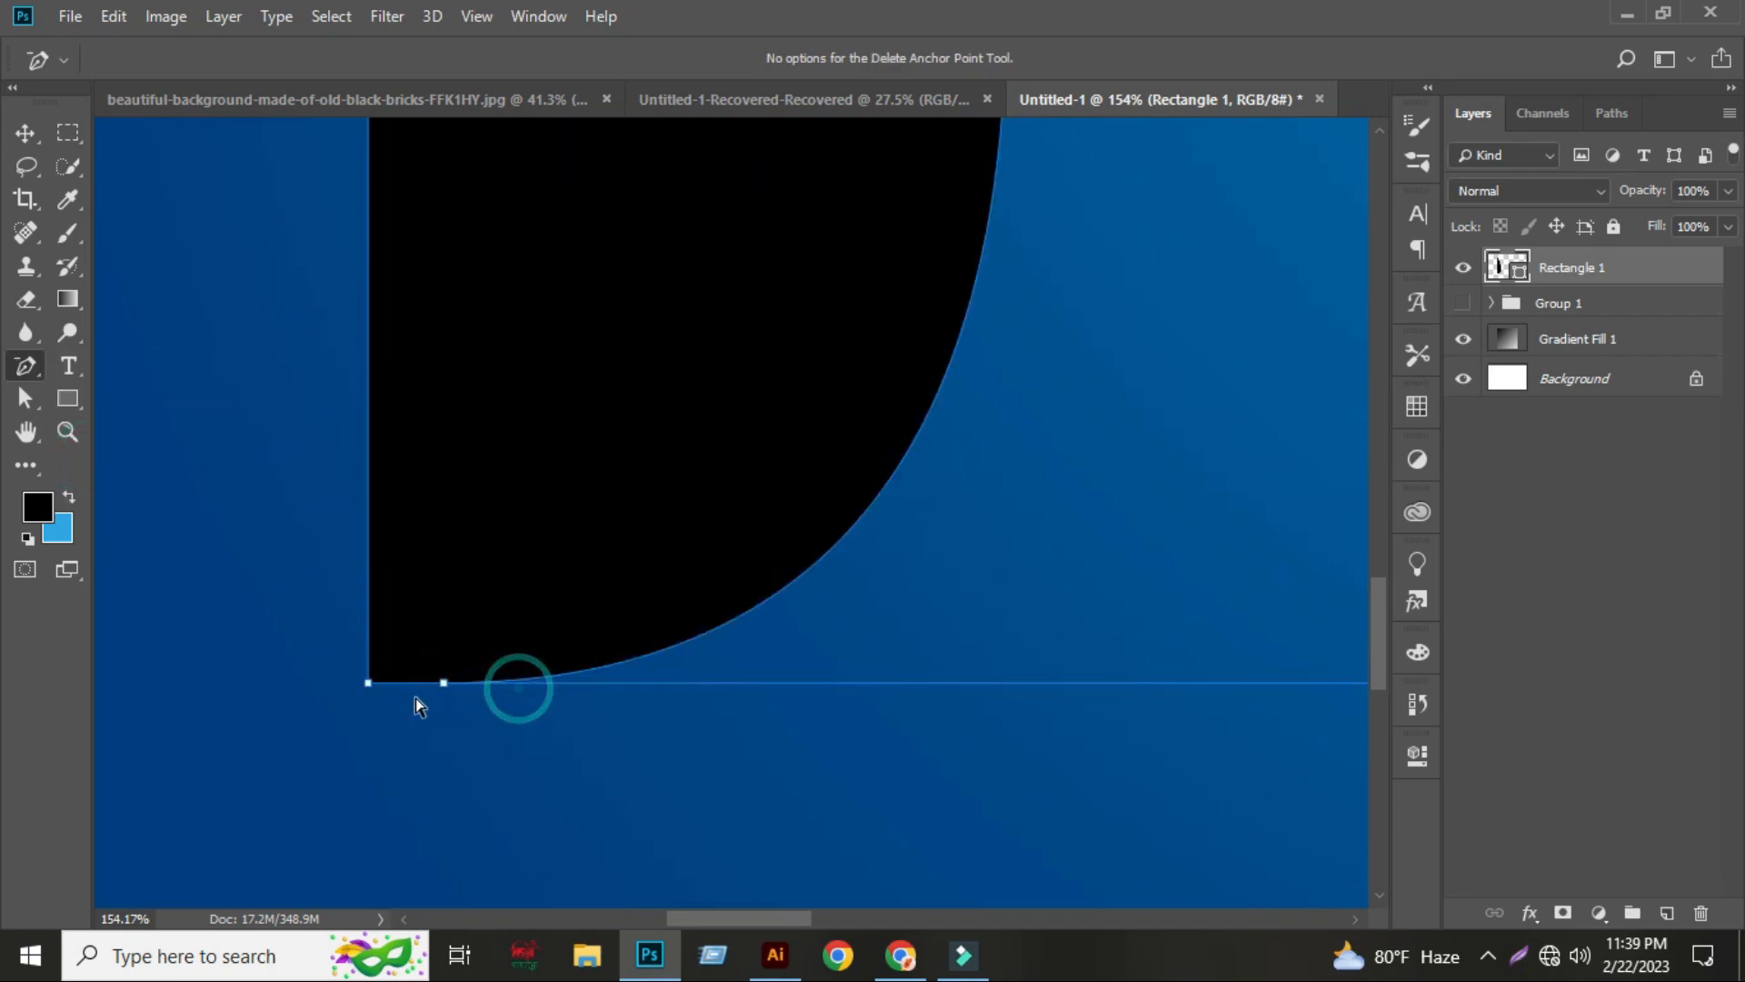
key("ctrl+z")
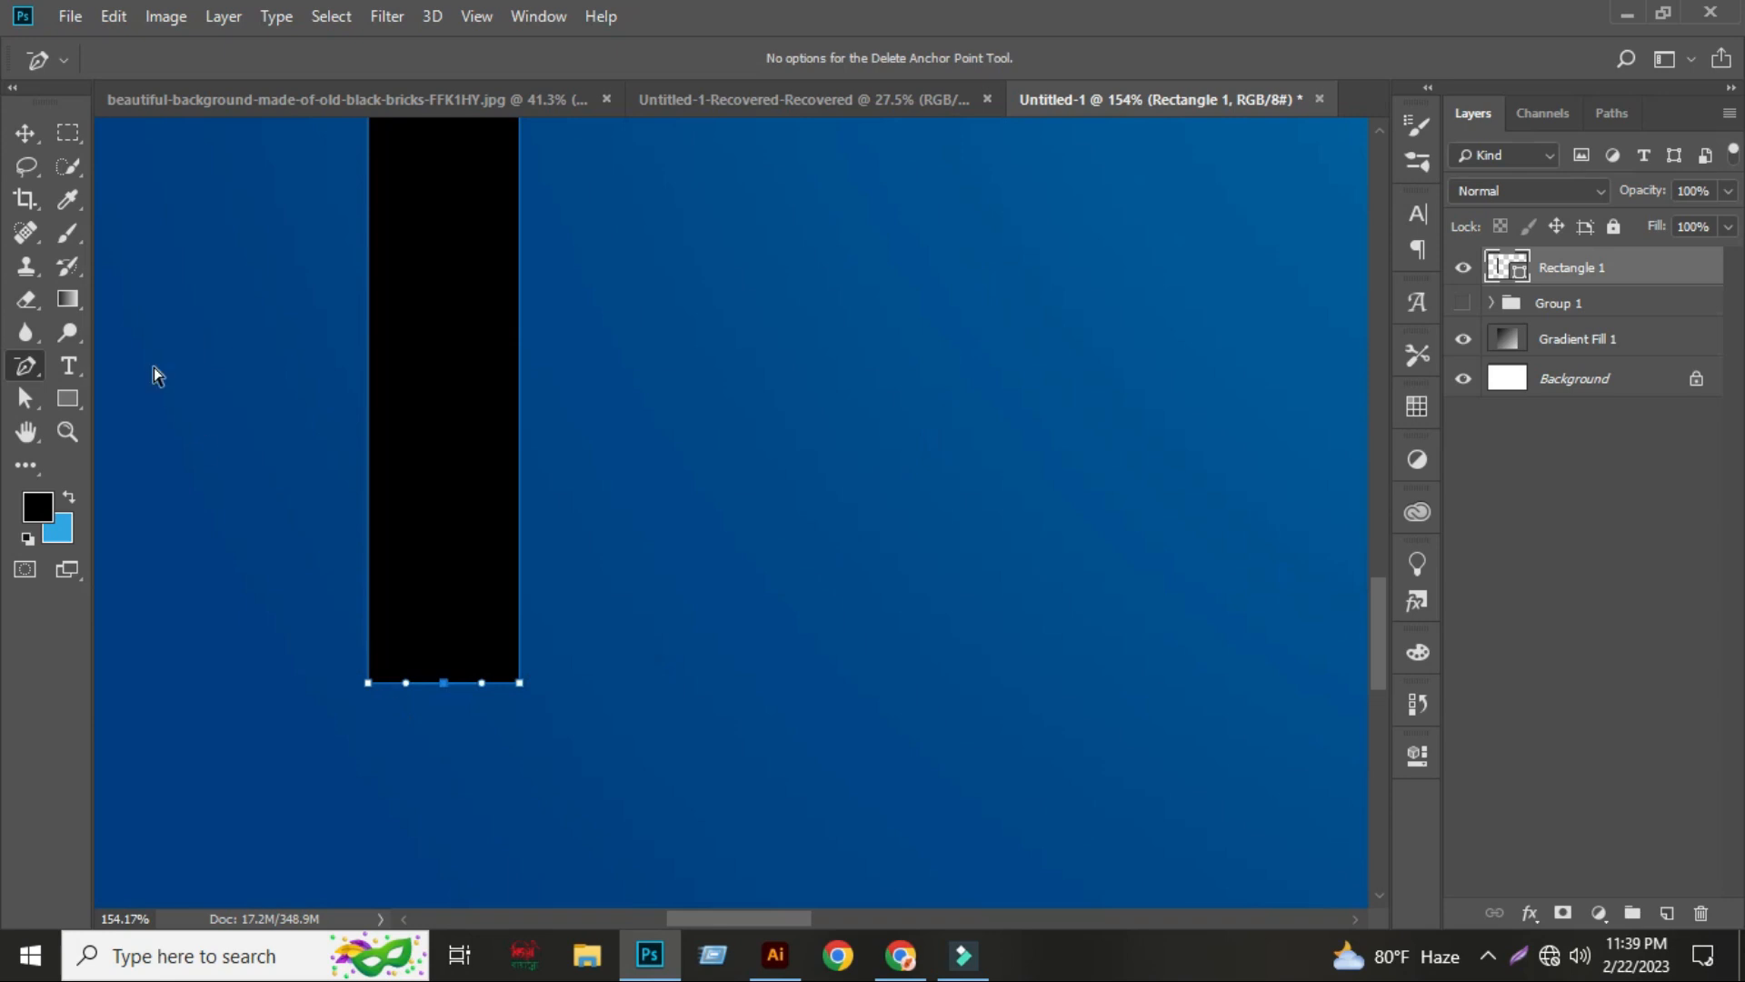
- Move the rectangle's bottom corner points to the middle anchor point so the shape tapers to a tip, and deselect it
left_click(25, 133)
left_click(26, 398)
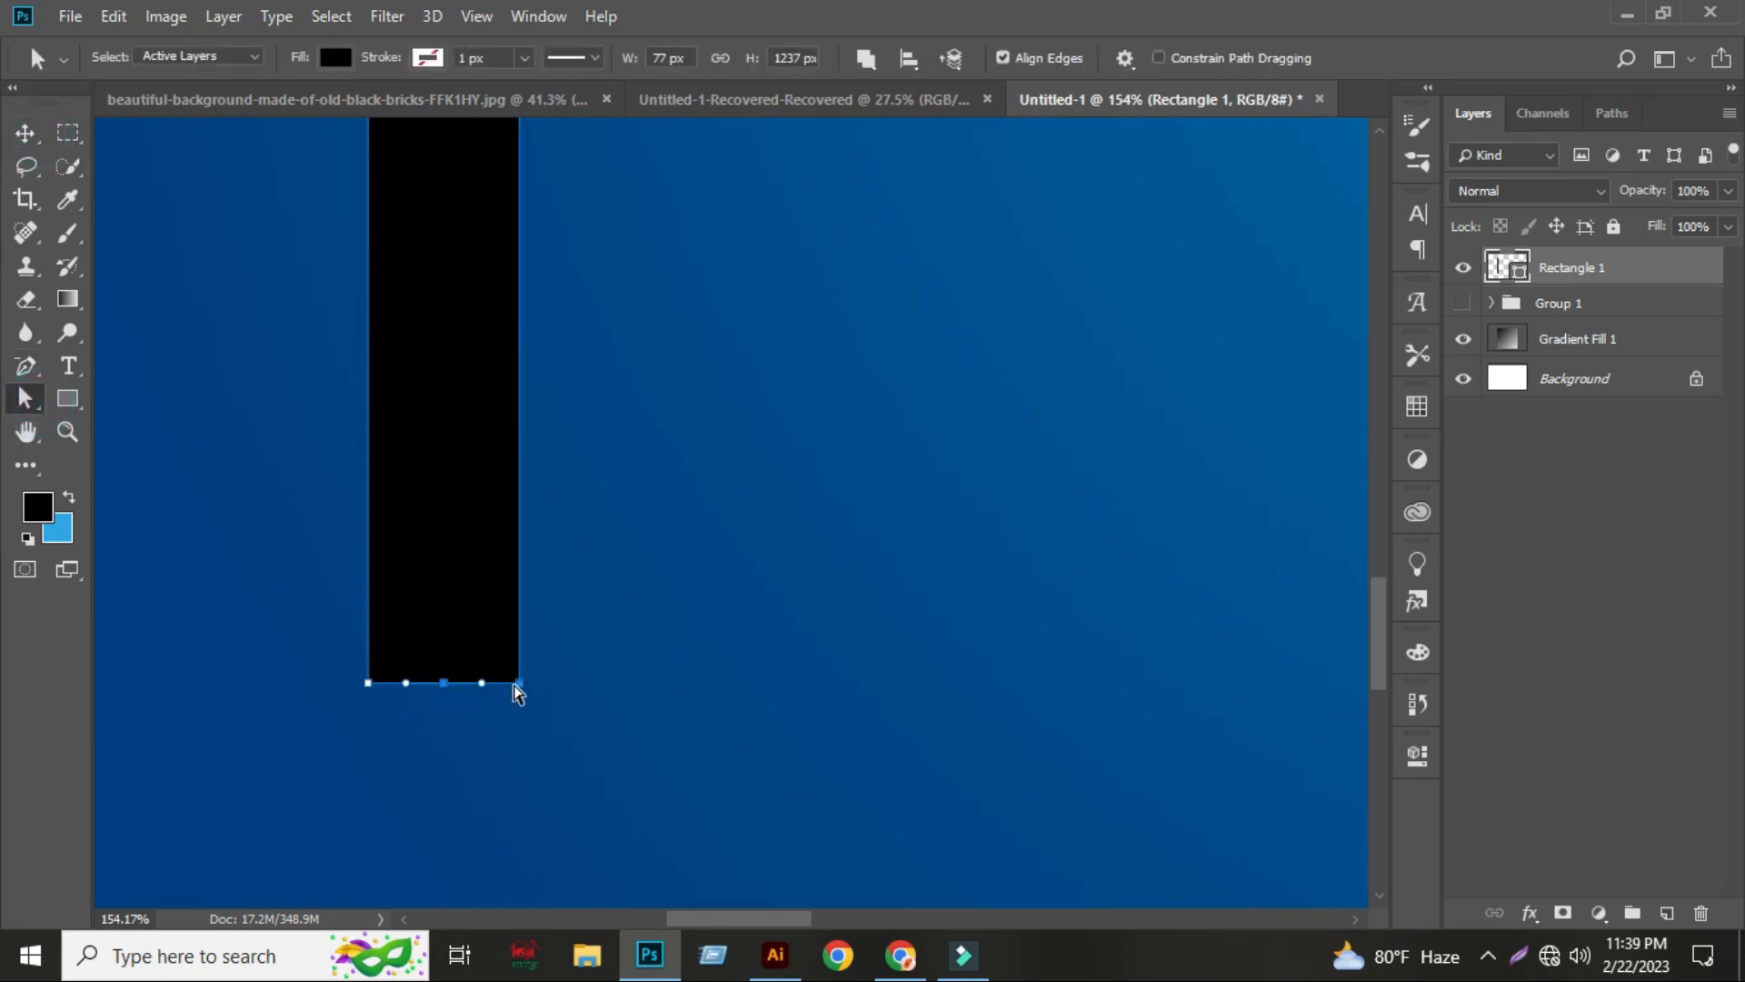
left_click_drag(516, 683, 446, 683)
scroll(518, 788, "down", 4)
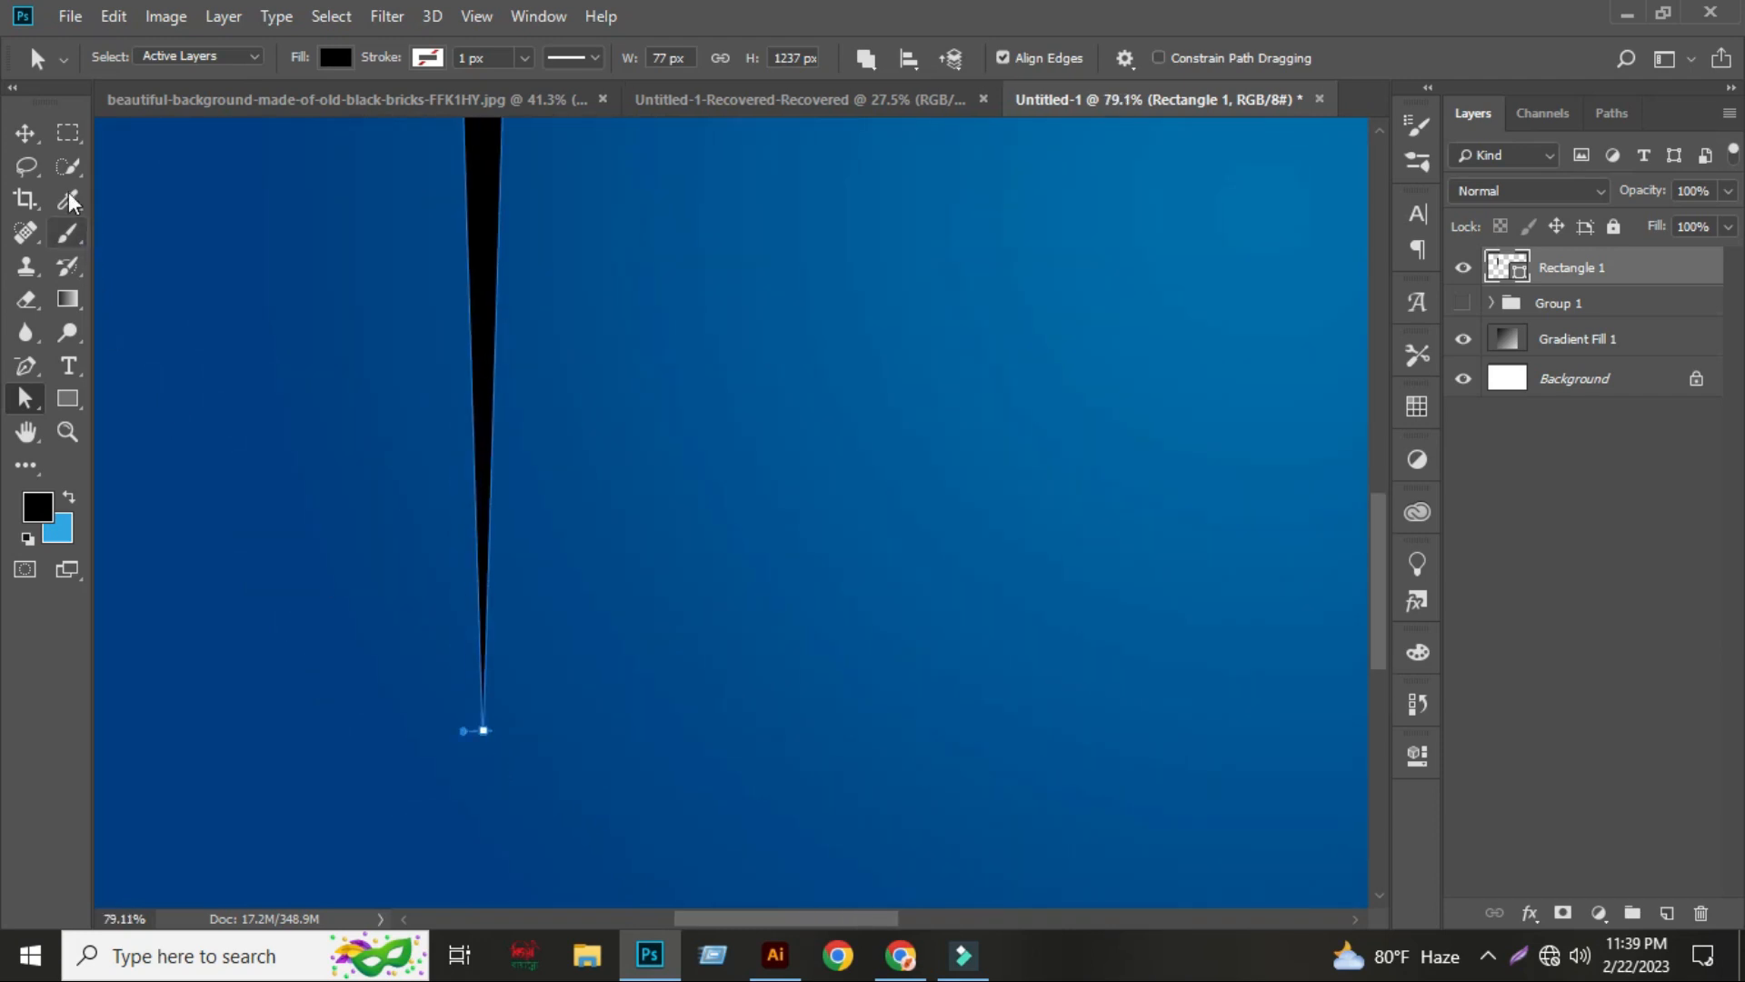
left_click(27, 137)
left_click(588, 440)
scroll(484, 755, "up", 3)
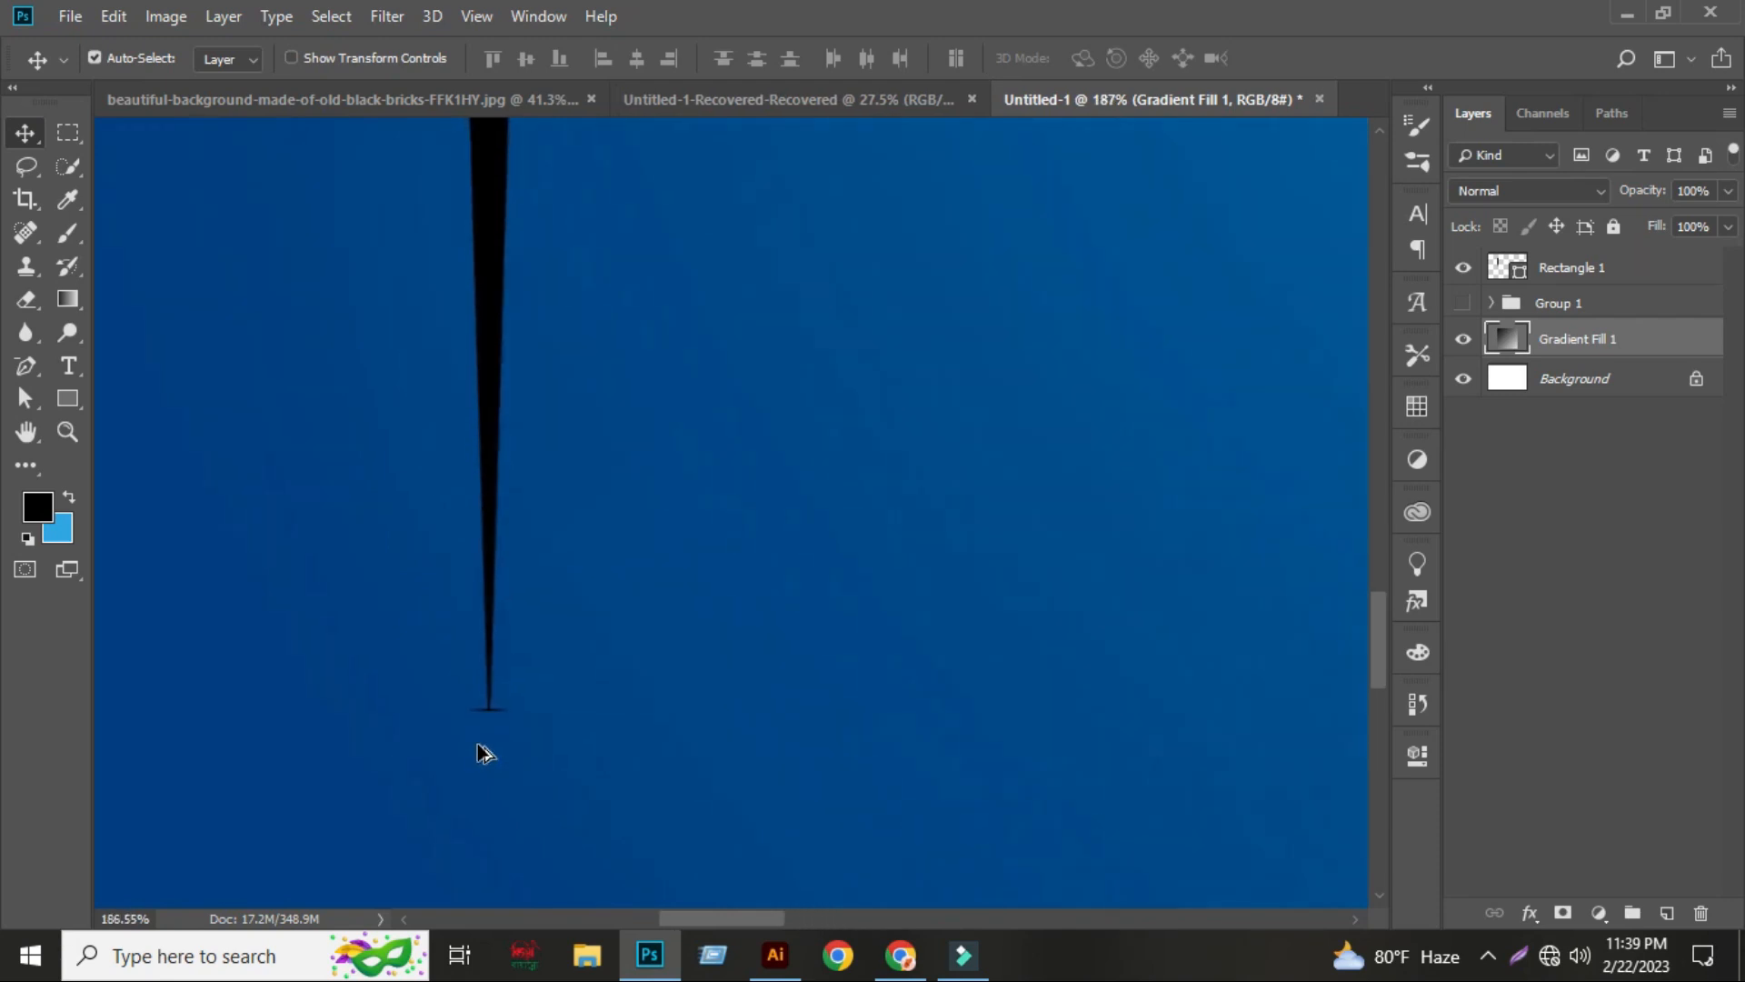
scroll(486, 771, "down", 6)
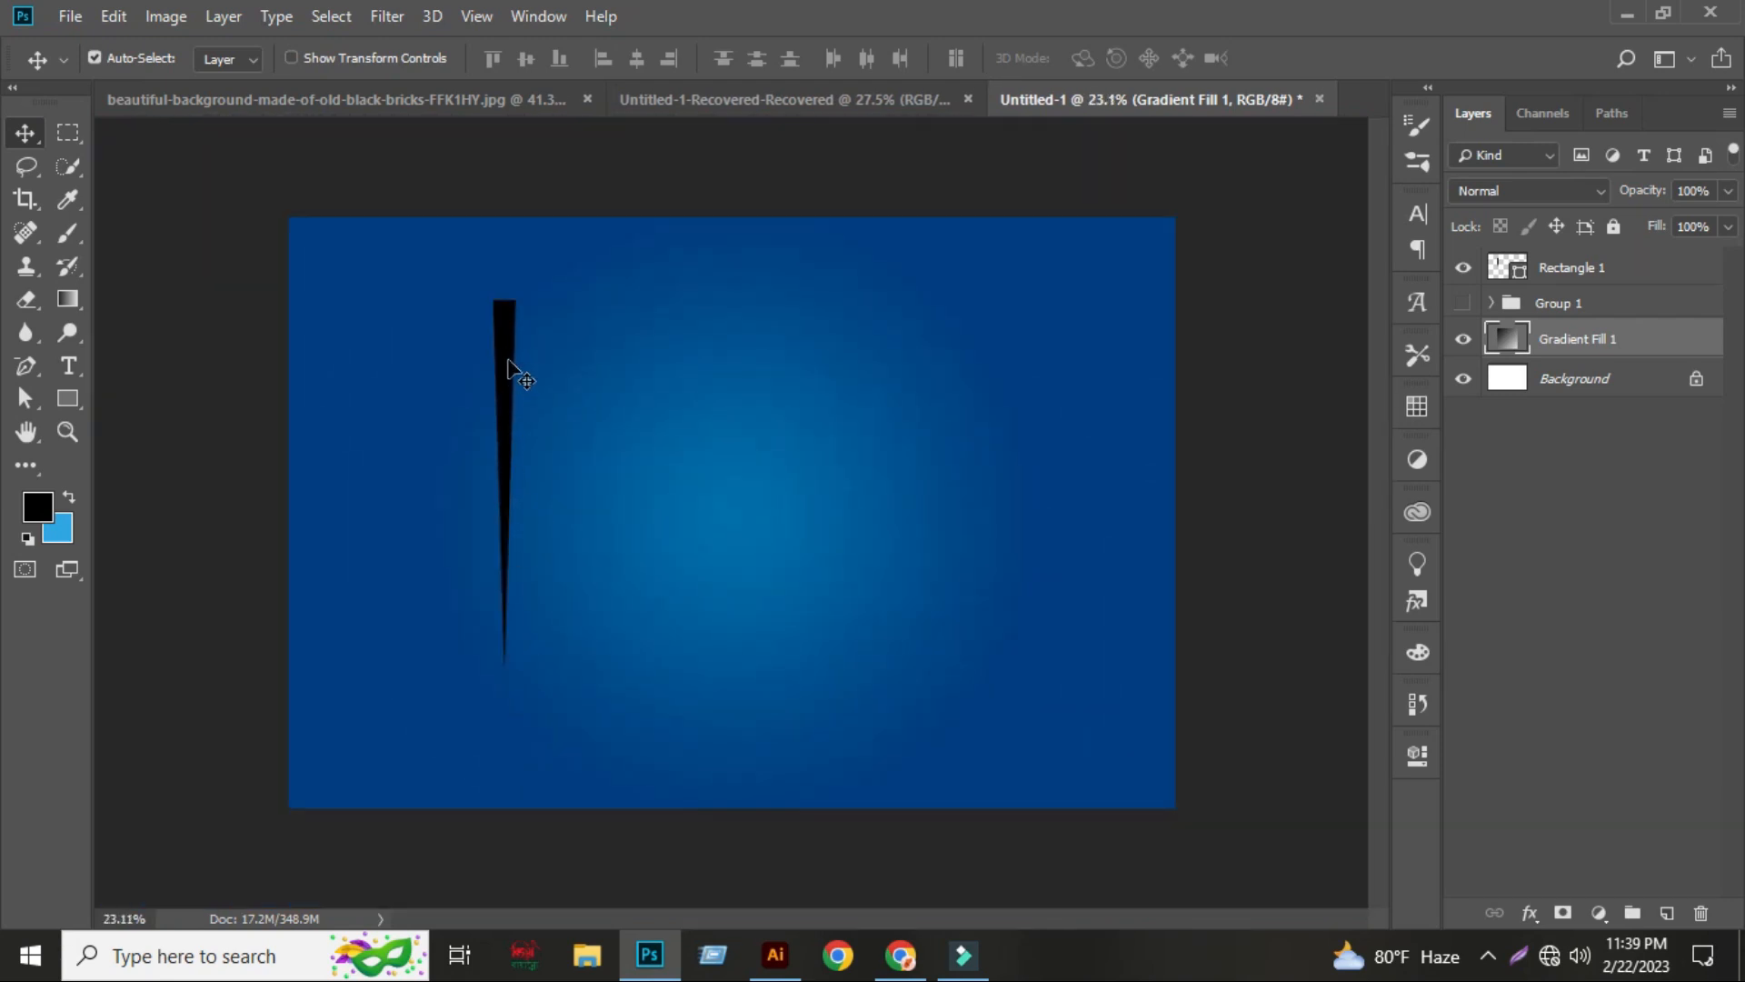
- Try to transform the tapered rectangle on the canvas
left_click(505, 356)
left_click_drag(505, 356, 513, 334)
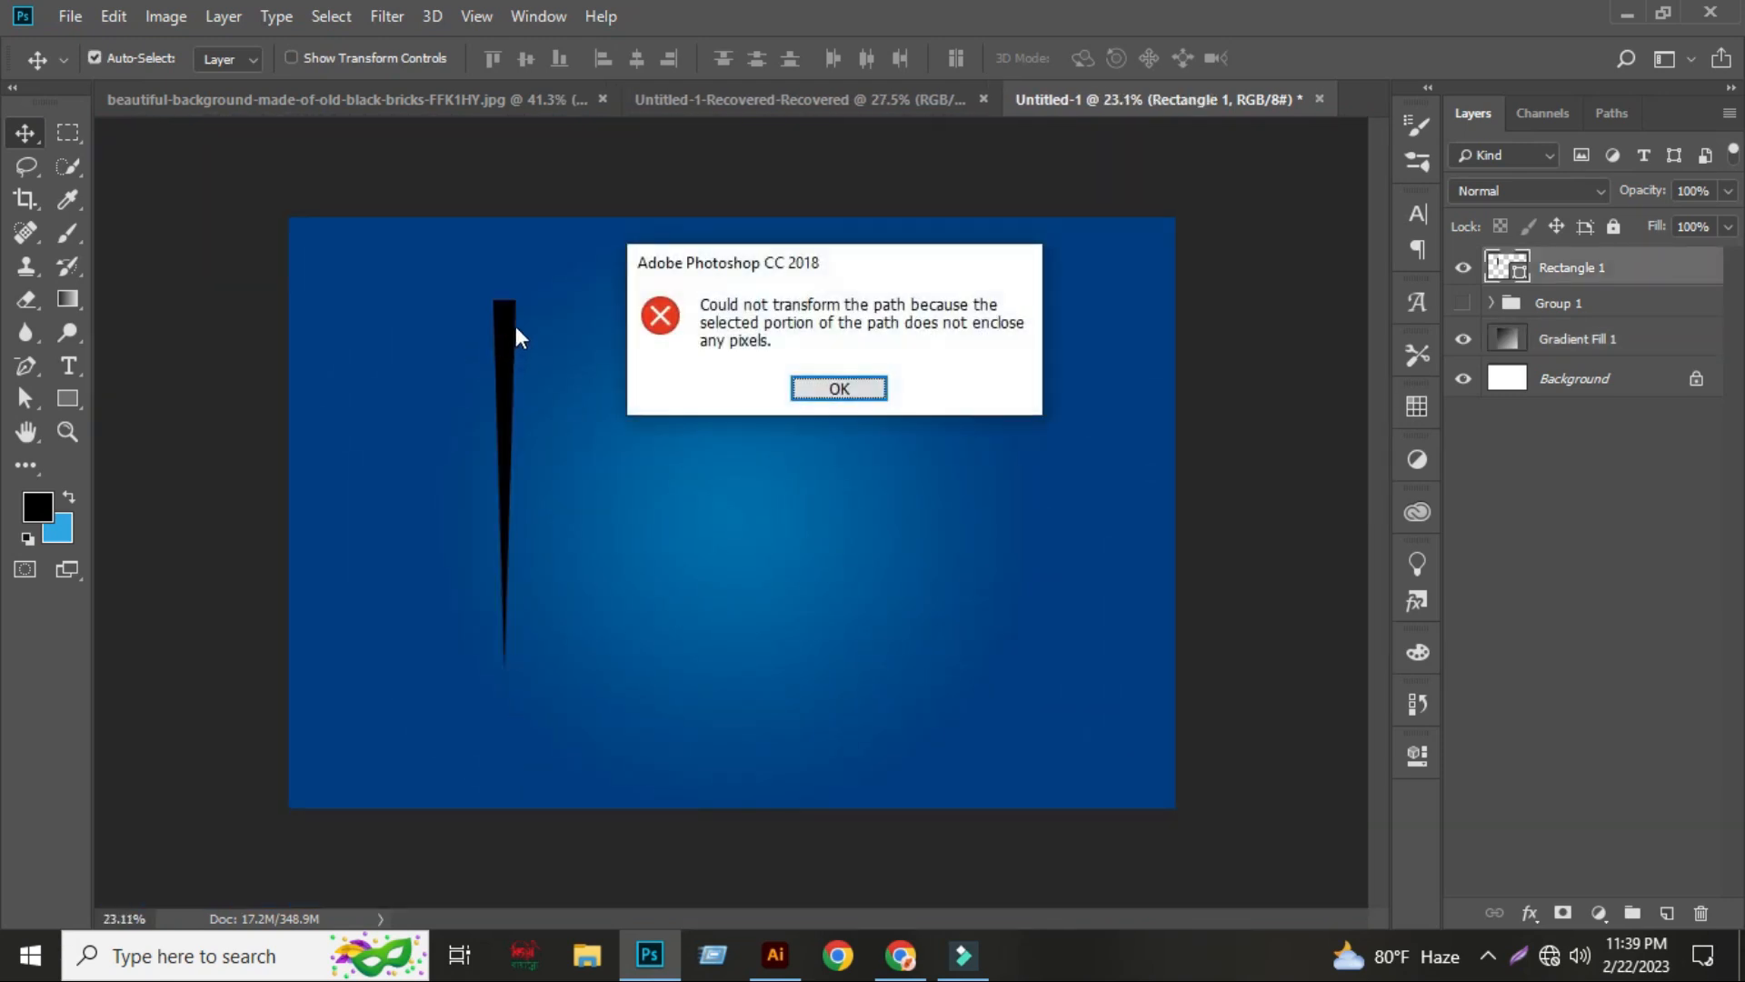
left_click(832, 391)
- Stretch the Rectangle 1 shape upward to about 115% height and move it to the upper middle of the canvas
left_click(1550, 266)
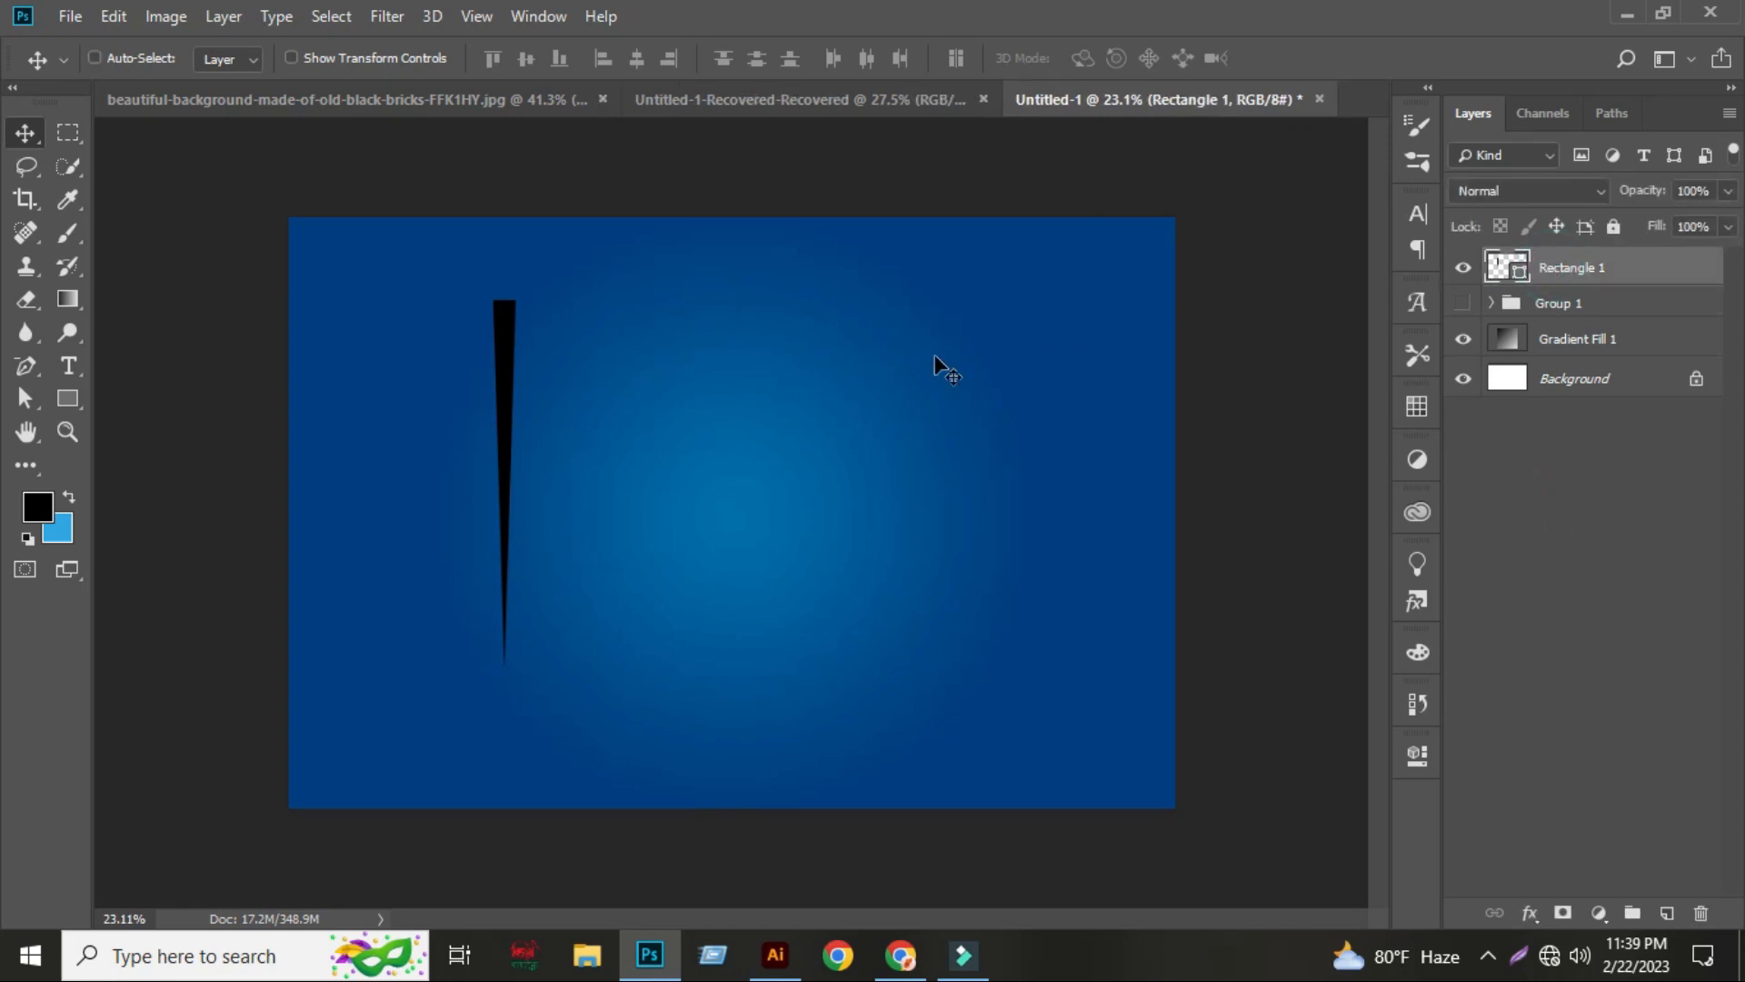
key("ctrl+t")
left_click_drag(507, 302, 507, 242)
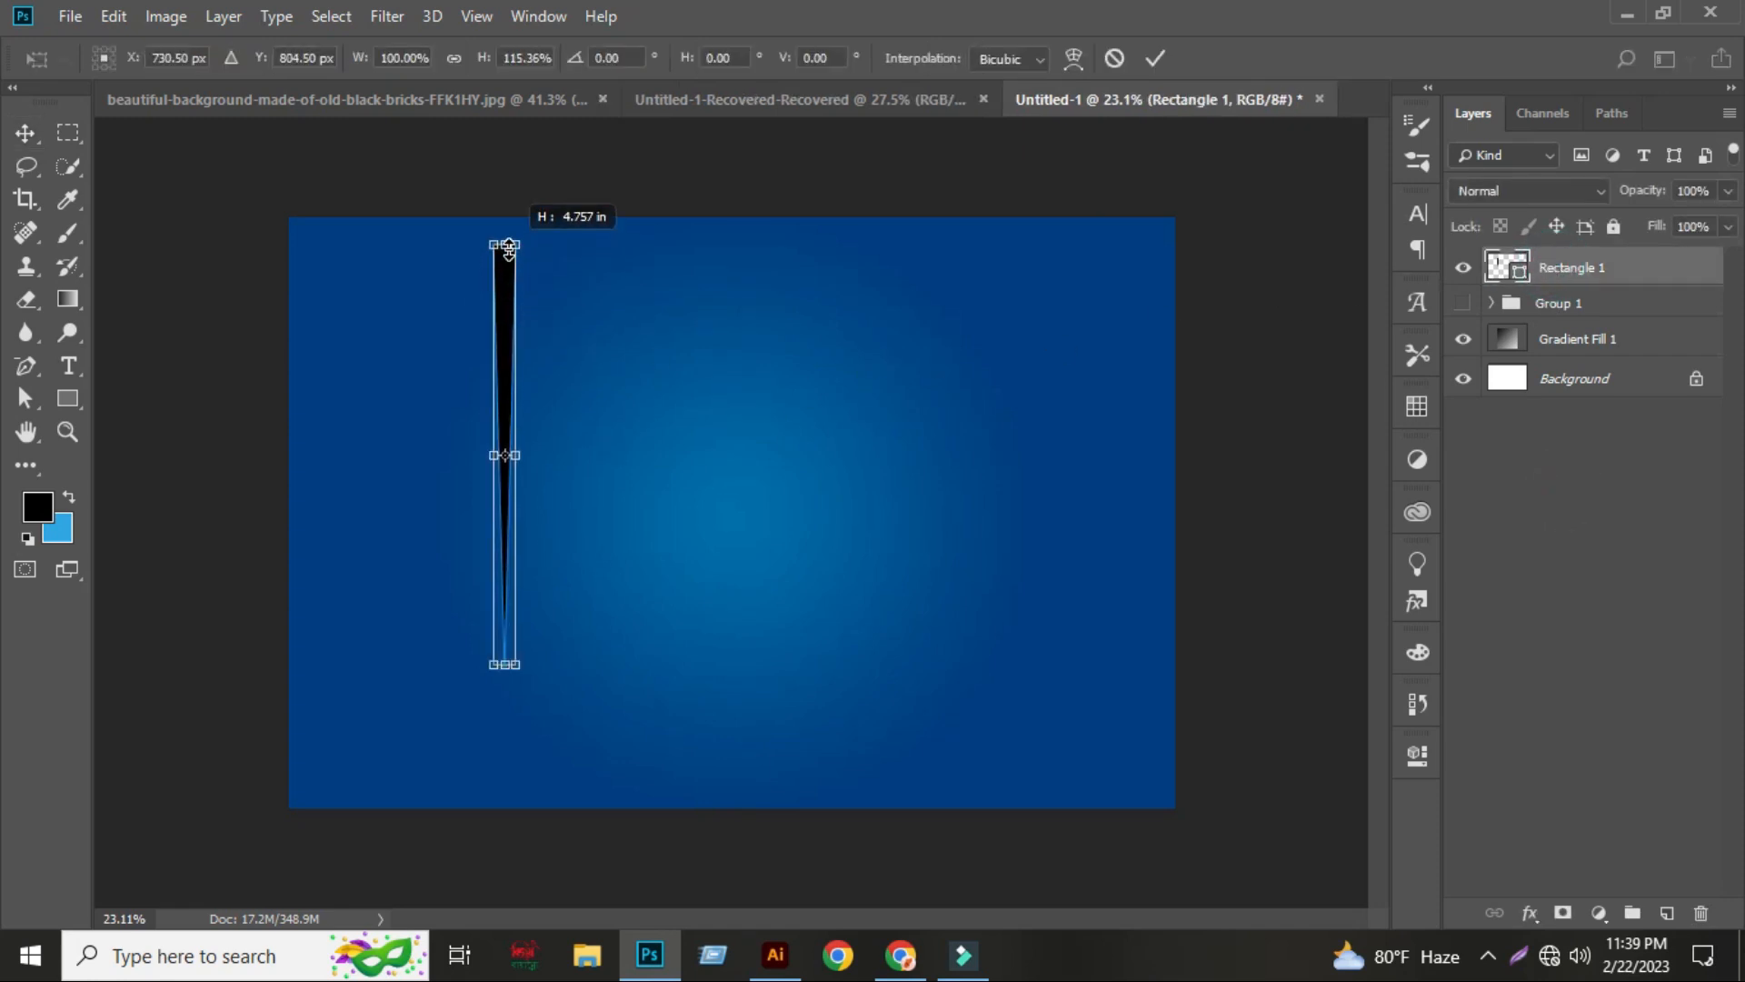
key("Return")
left_click_drag(503, 304, 707, 289)
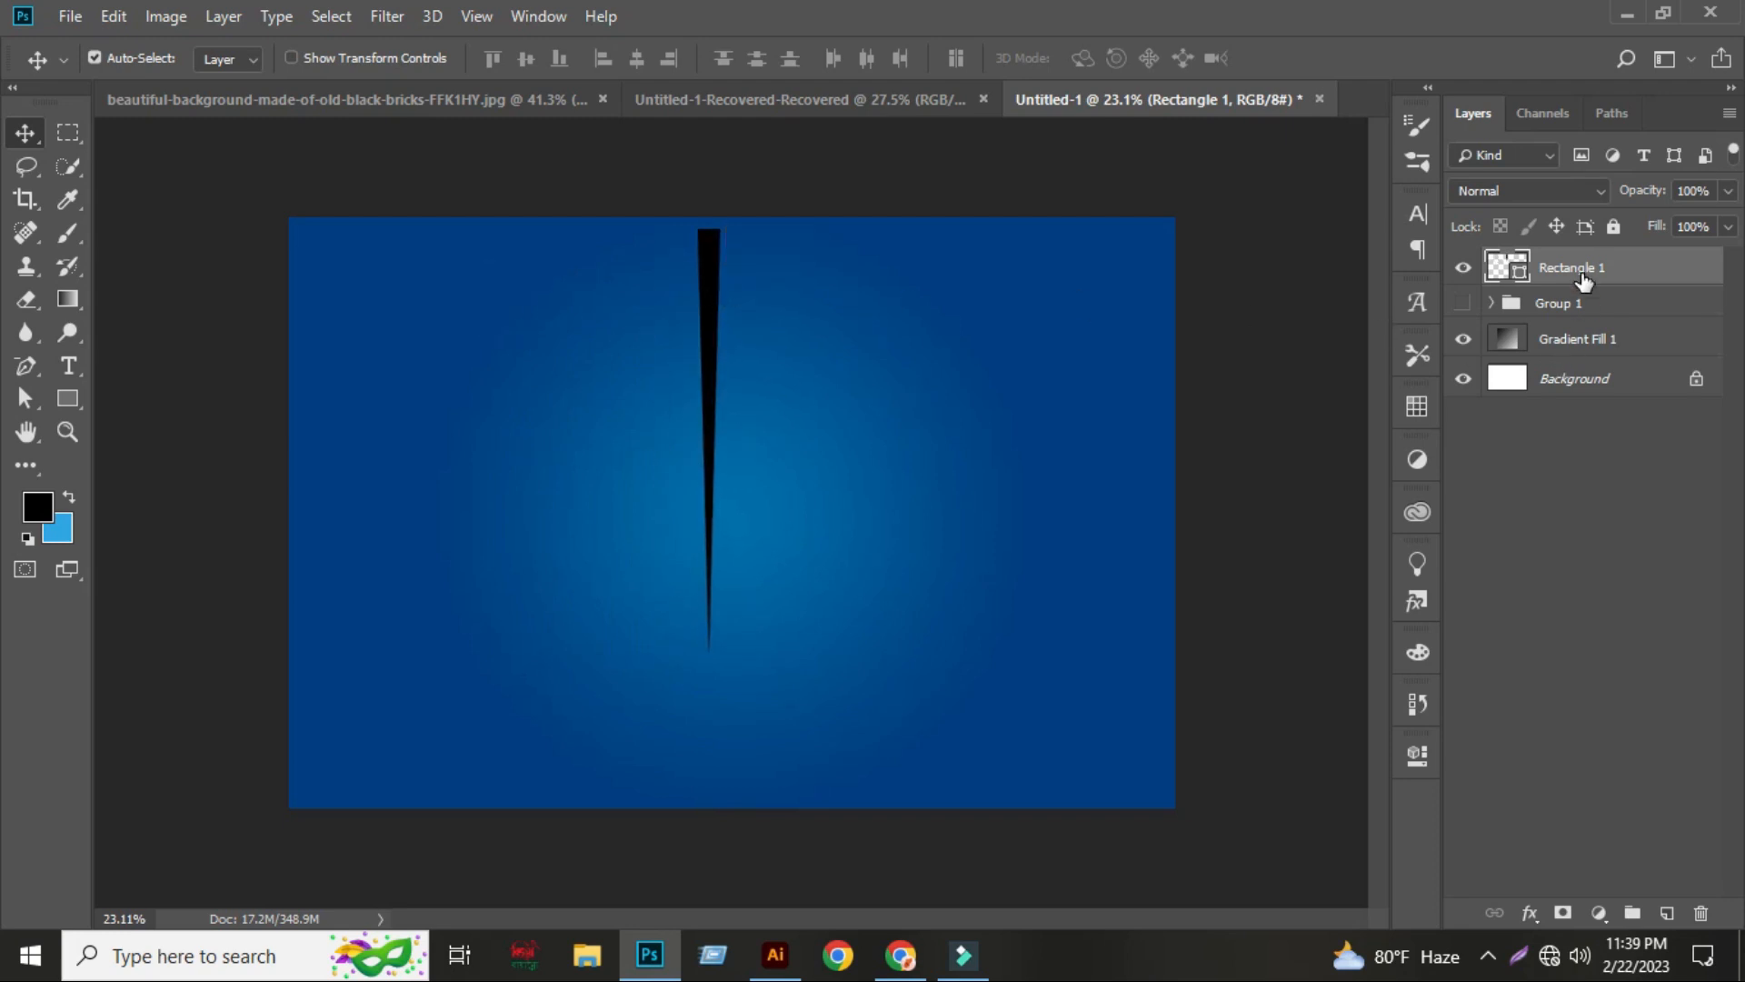
- Duplicate the Rectangle 1 layer and rotate the copy about 14.6° clockwise around the shape's pointed bottom tip
left_click_drag(1545, 268, 1669, 909)
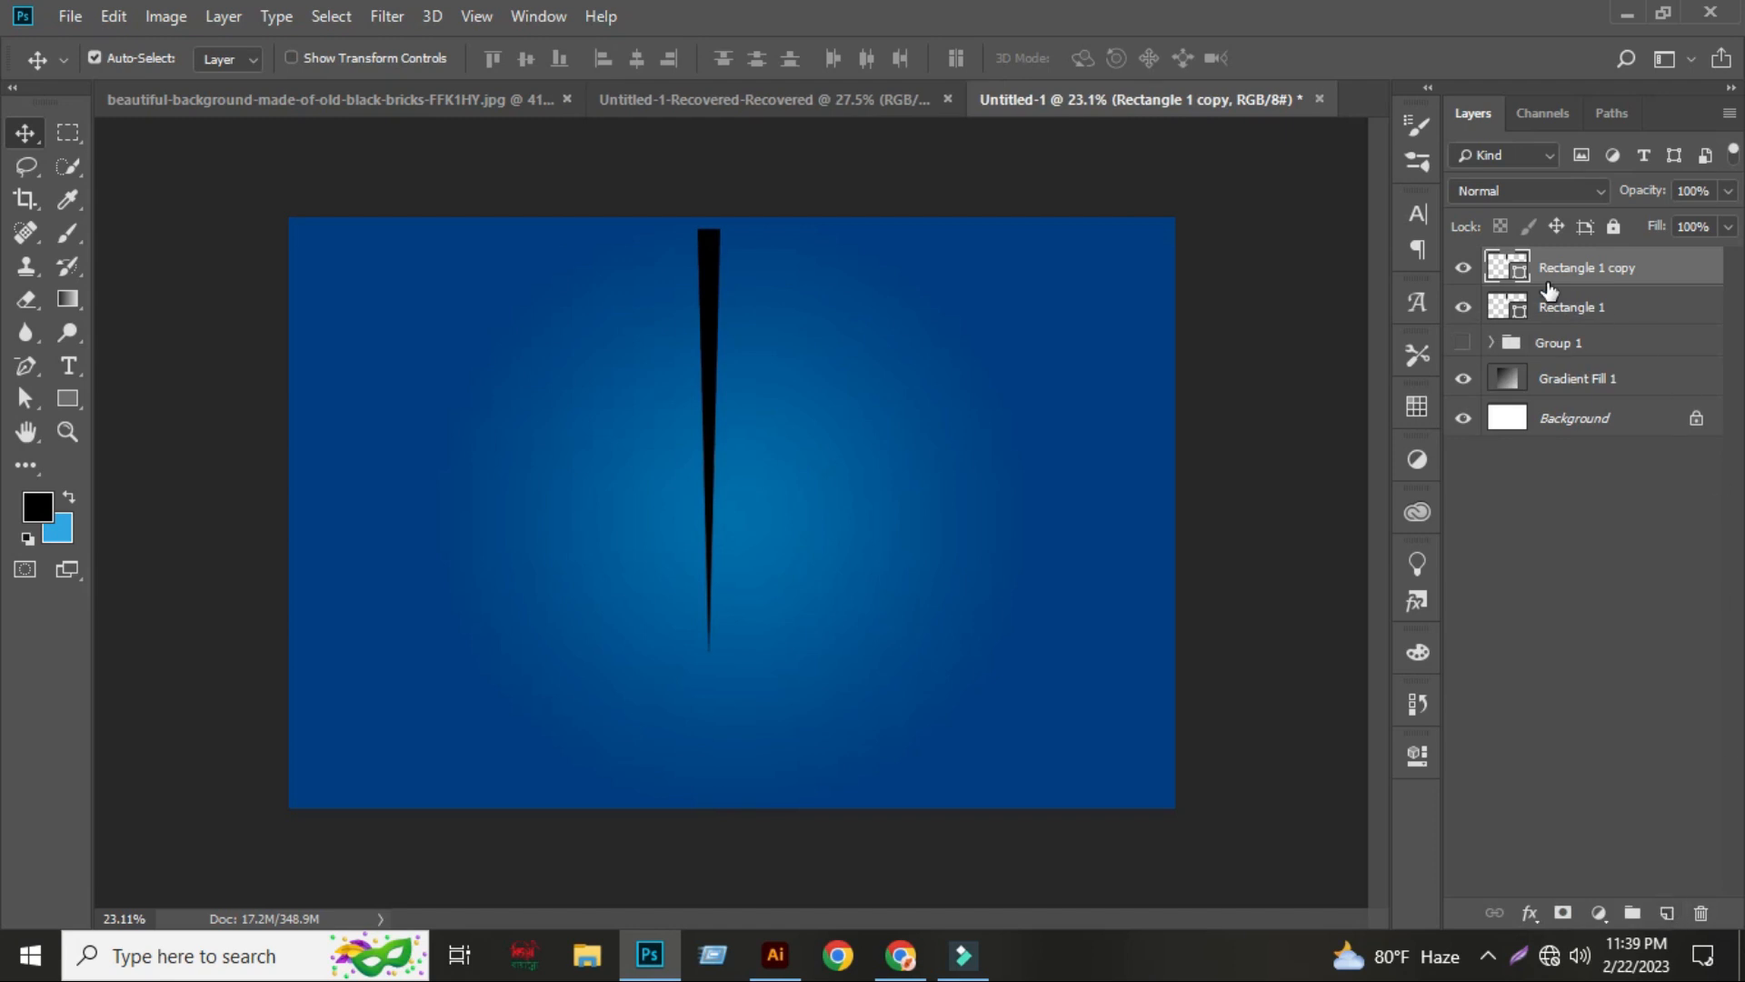
key("ctrl+t")
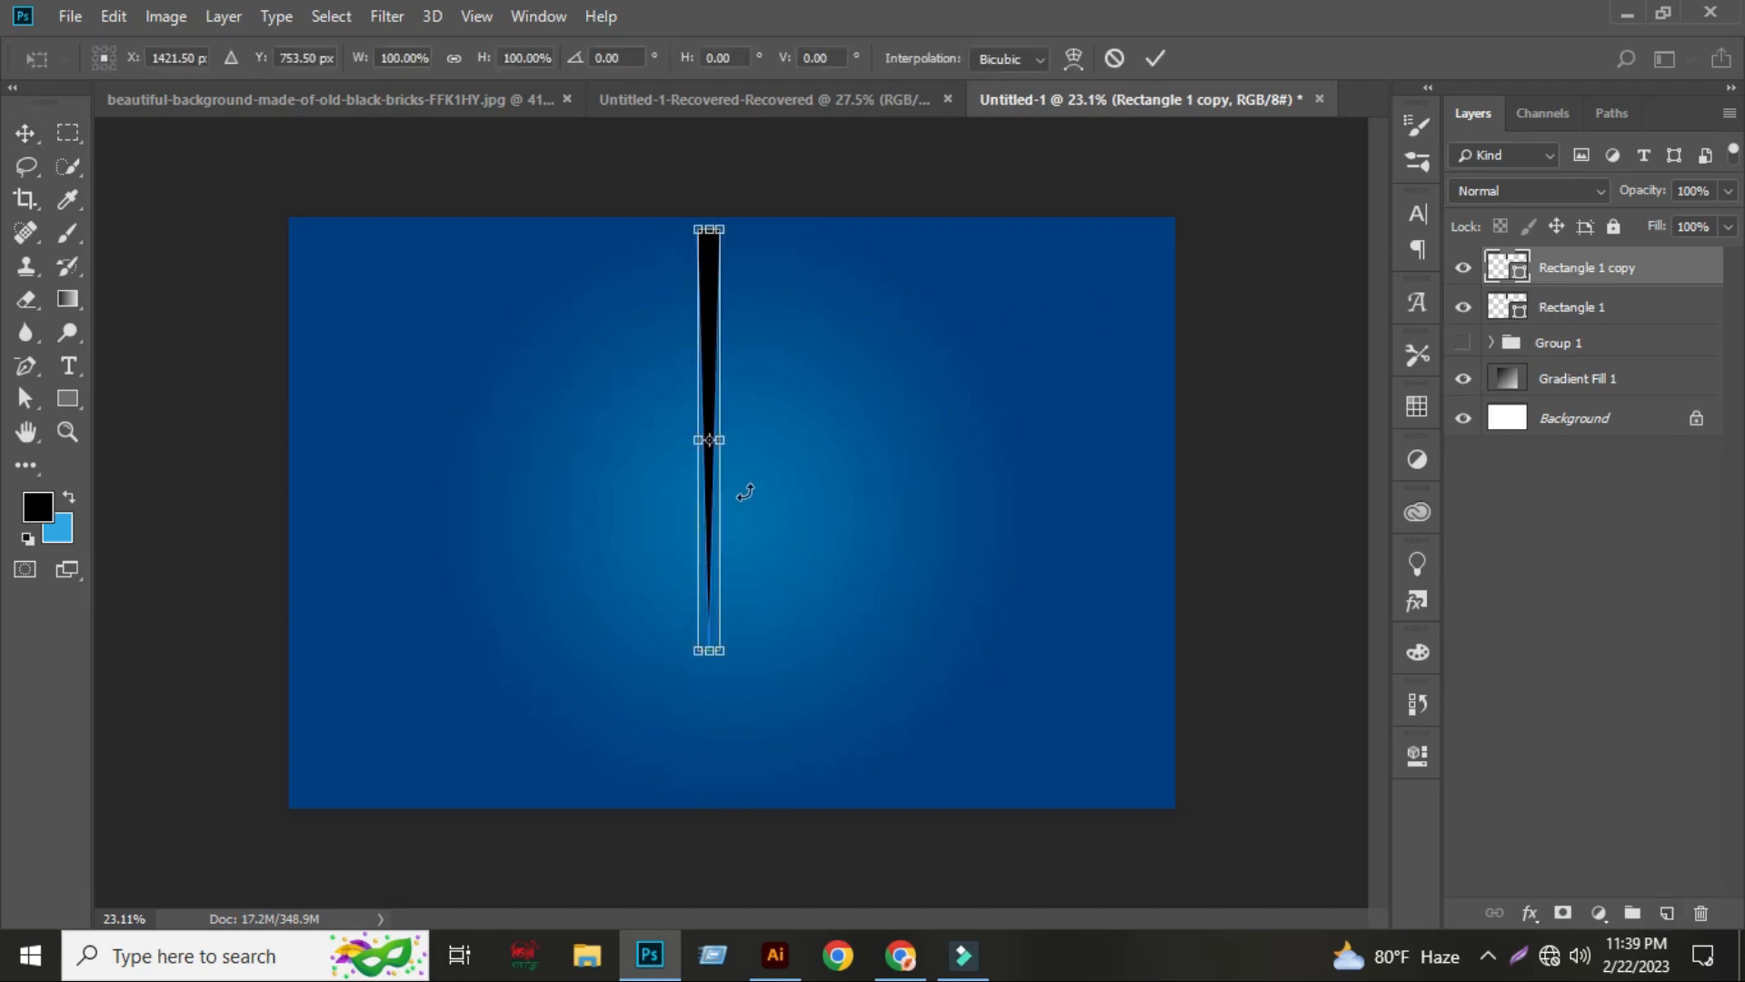
left_click_drag(710, 441, 709, 650)
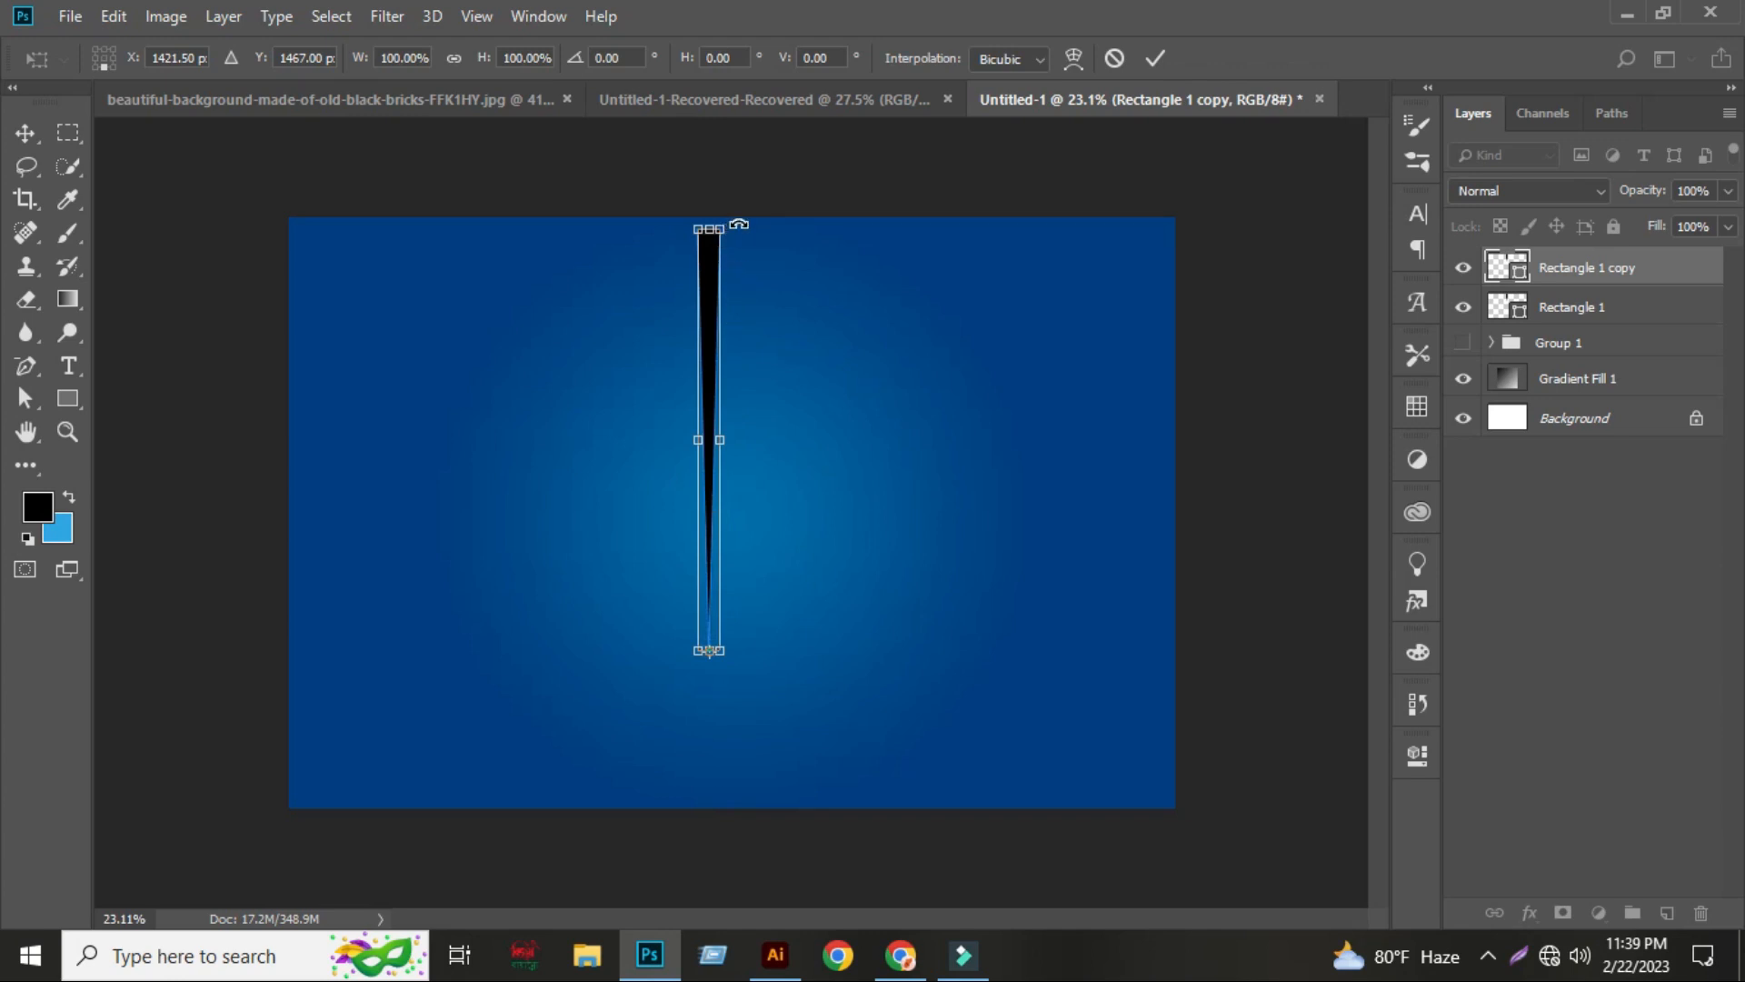
left_click_drag(739, 223, 824, 305)
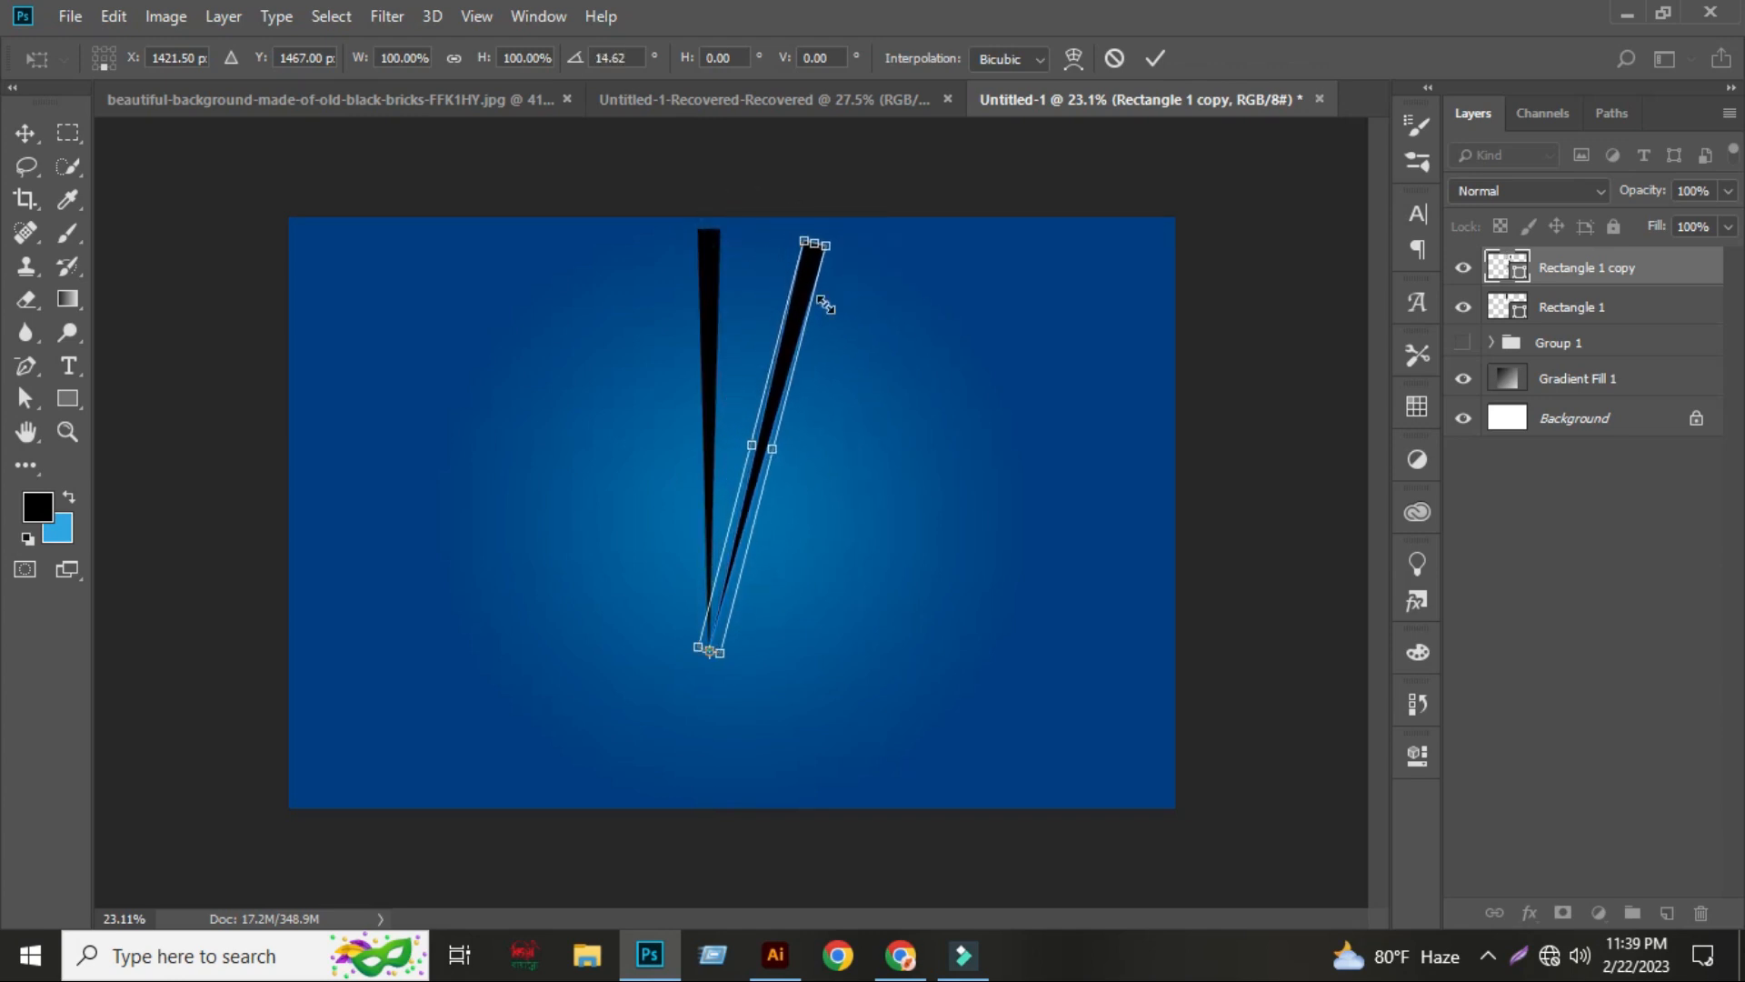
key("Return")
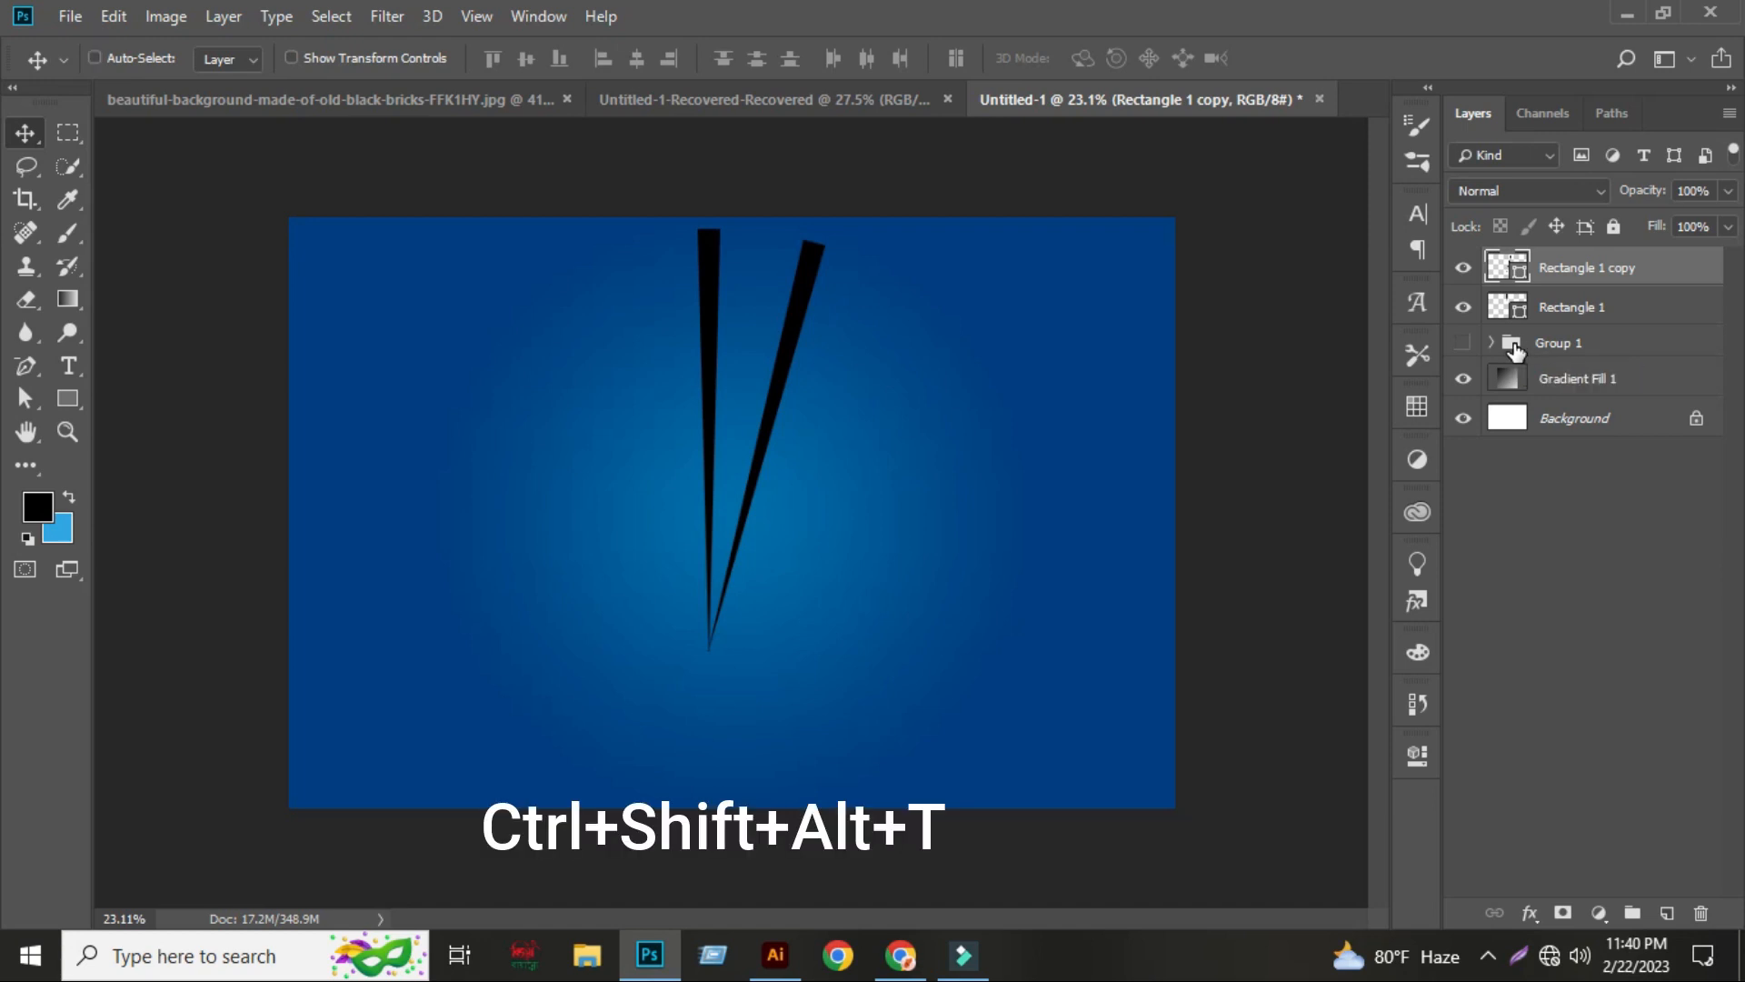
- Repeat the rotate-and-copy transform of the tapered ray around its tip until the rays complete a full circle
key("ctrl+shift+alt+t")
key("ctrl+shift+alt+t")
key("ctrl+shift+alt+t")
key("ctrl+shift+alt+t")
key("ctrl+shift+alt+t")
key("ctrl+shift+alt+t")
key("ctrl+shift+alt+t")
key("ctrl+shift+alt+t")
key("ctrl+shift+alt+t")
key("ctrl+shift+alt+t")
key("ctrl+shift+alt+t")
key("ctrl+shift+alt+t")
key("ctrl+shift+alt+t")
key("ctrl+shift+alt+t")
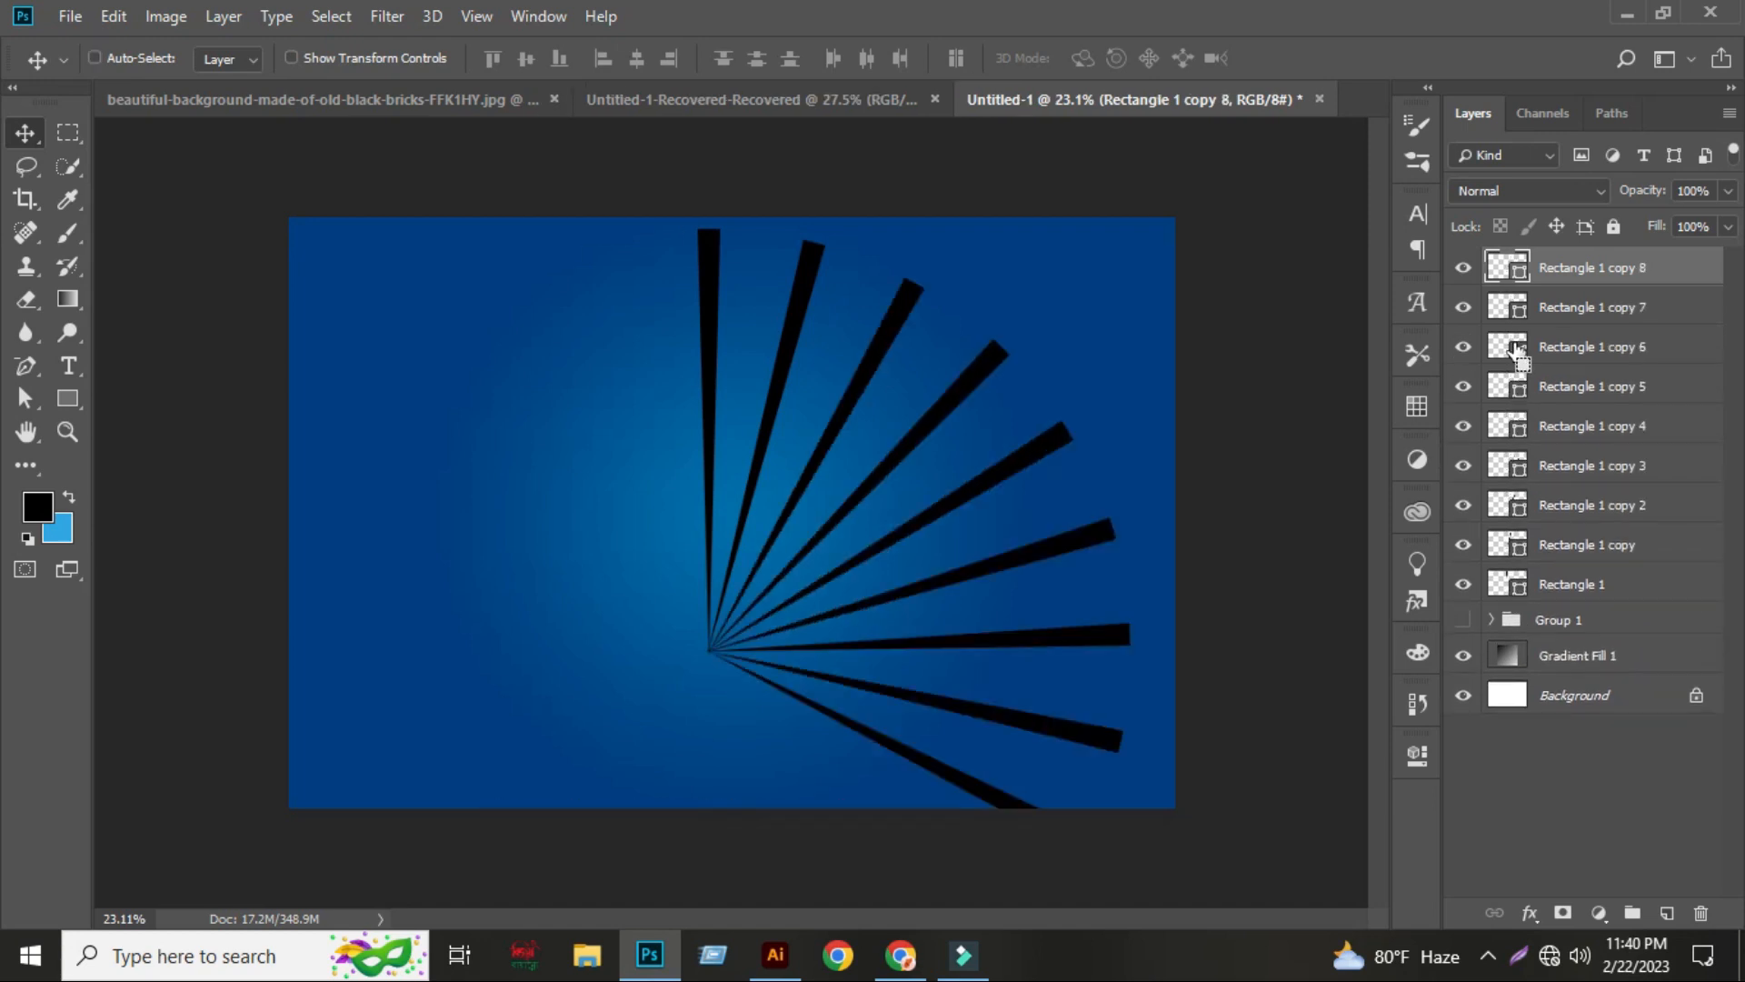
key("ctrl+shift+alt+t")
key("ctrl+shift+alt+t")
key("ctrl+shift+alt+t")
key("ctrl+shift+alt+t")
key("ctrl+shift+alt+t")
key("ctrl+shift+alt+t")
key("ctrl+shift+alt+t")
key("ctrl+shift+alt+t")
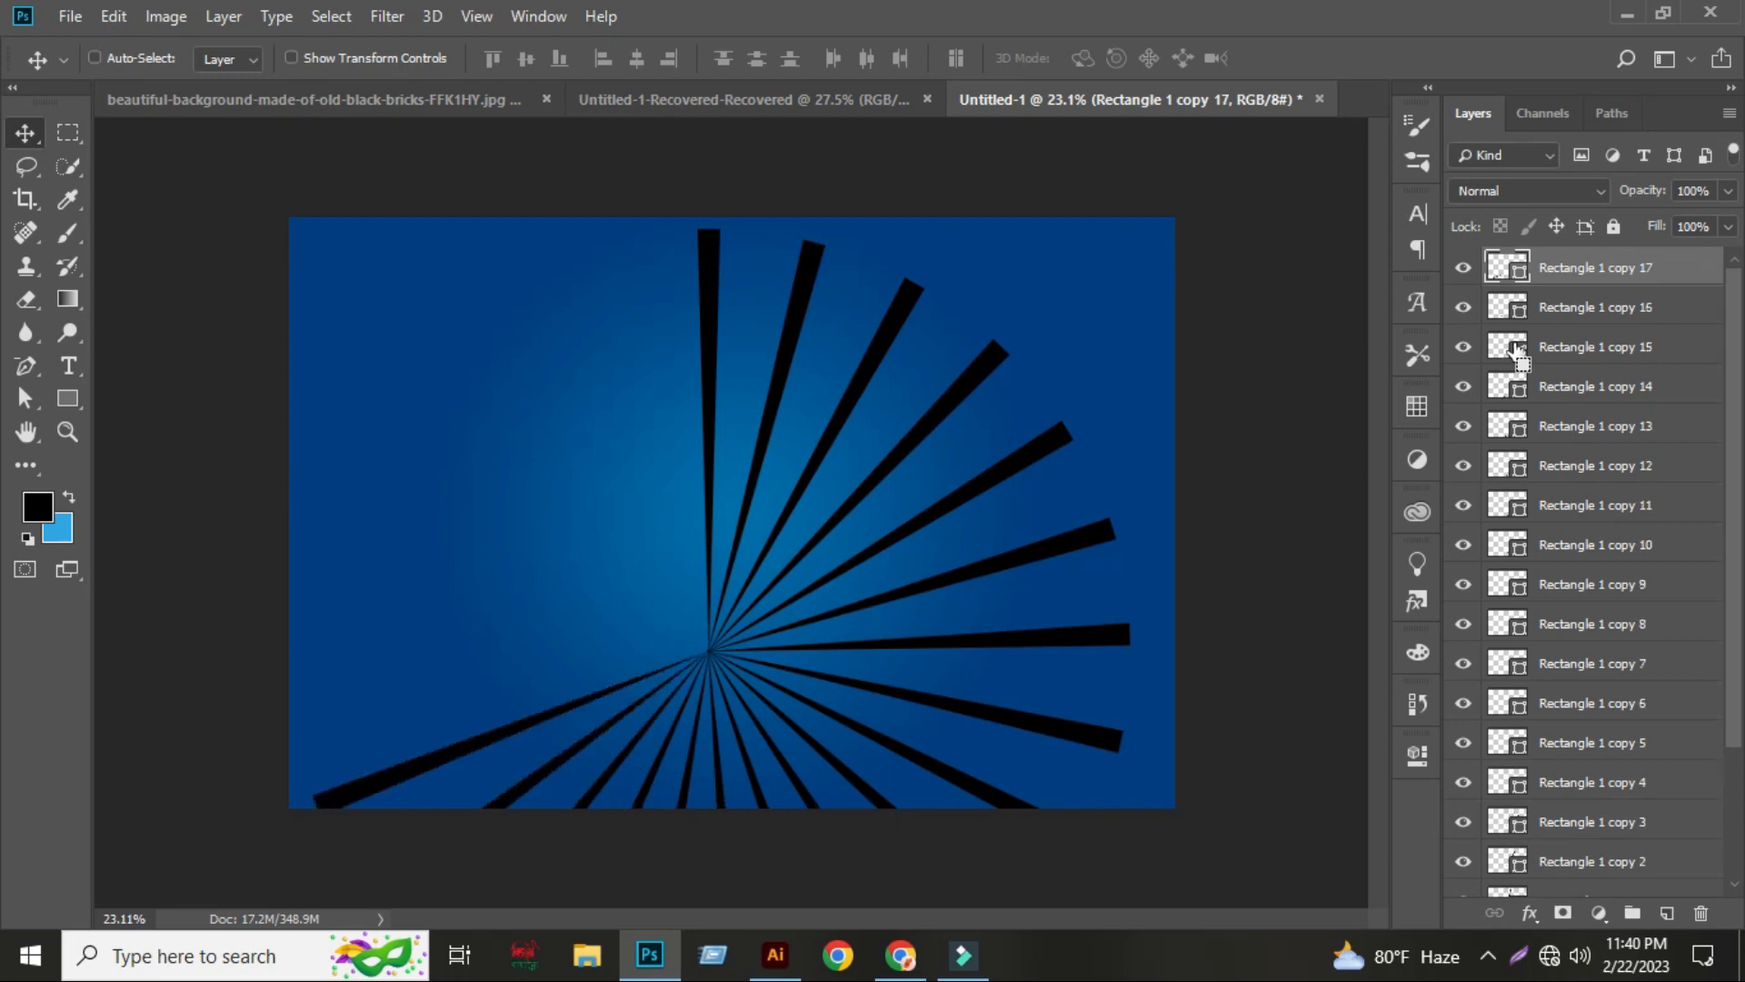
key("ctrl+shift+alt+t")
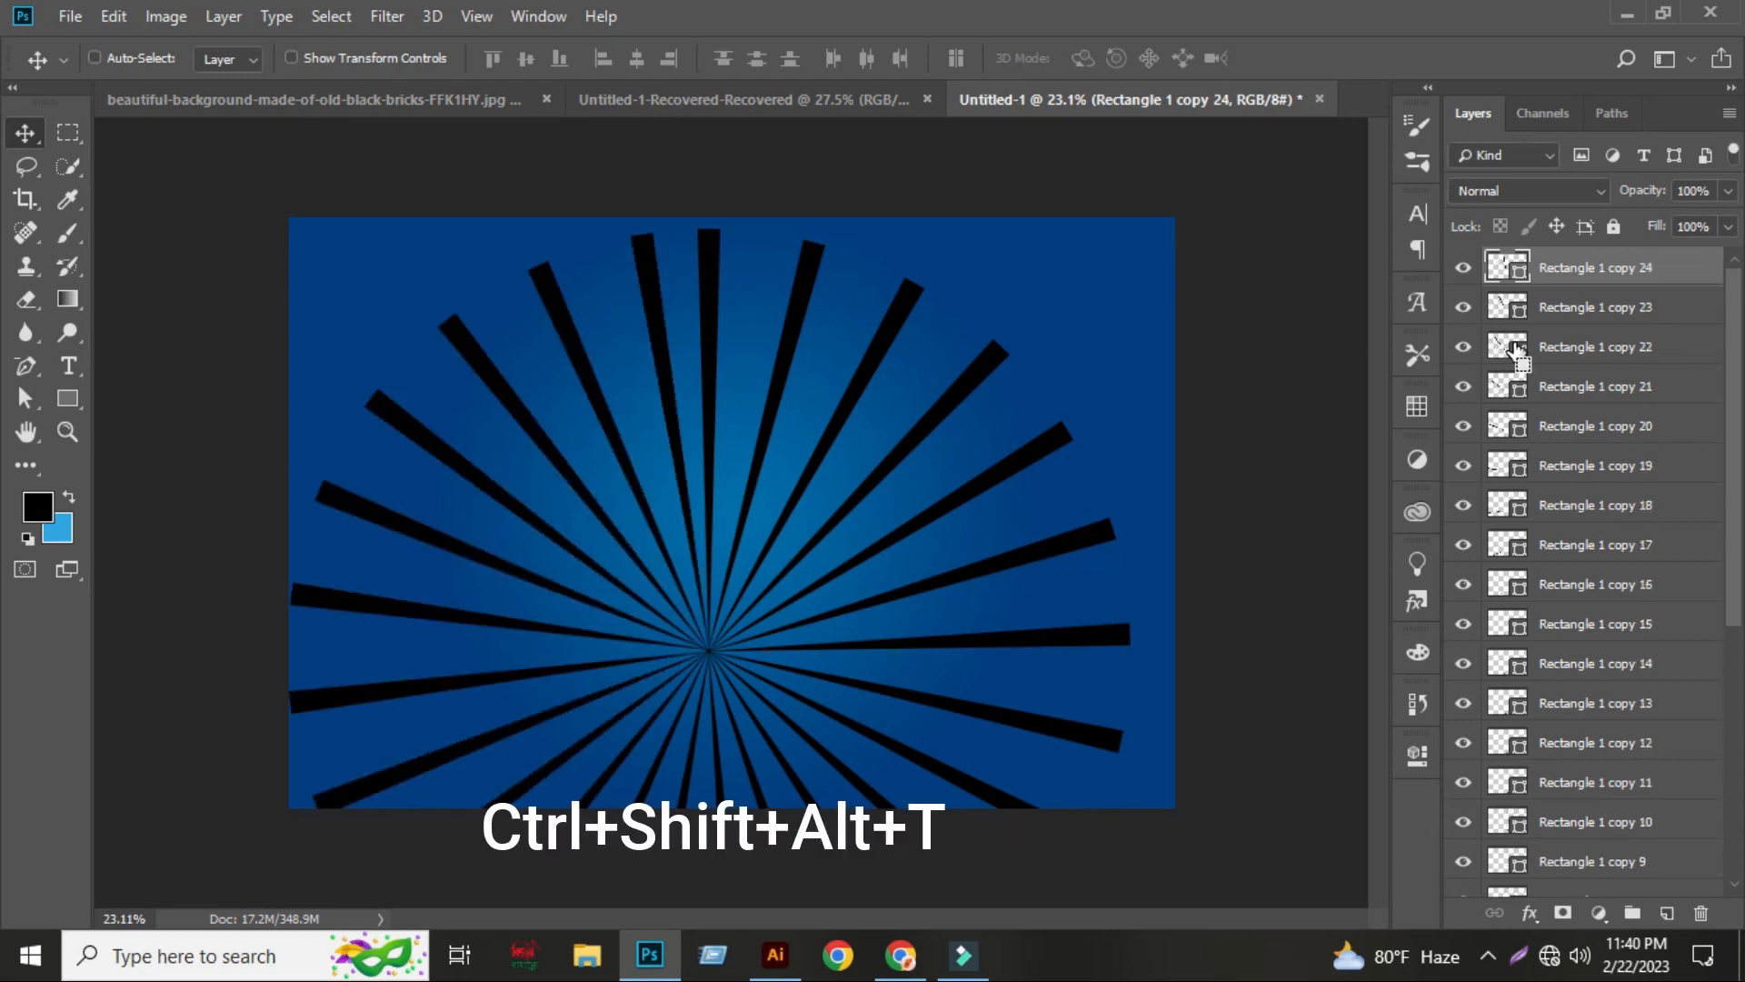
- Select all layers from Rectangle 1 copy 24 down to Rectangle 1 and merge their shapes into one layer
scroll(1500, 455, "down", 6)
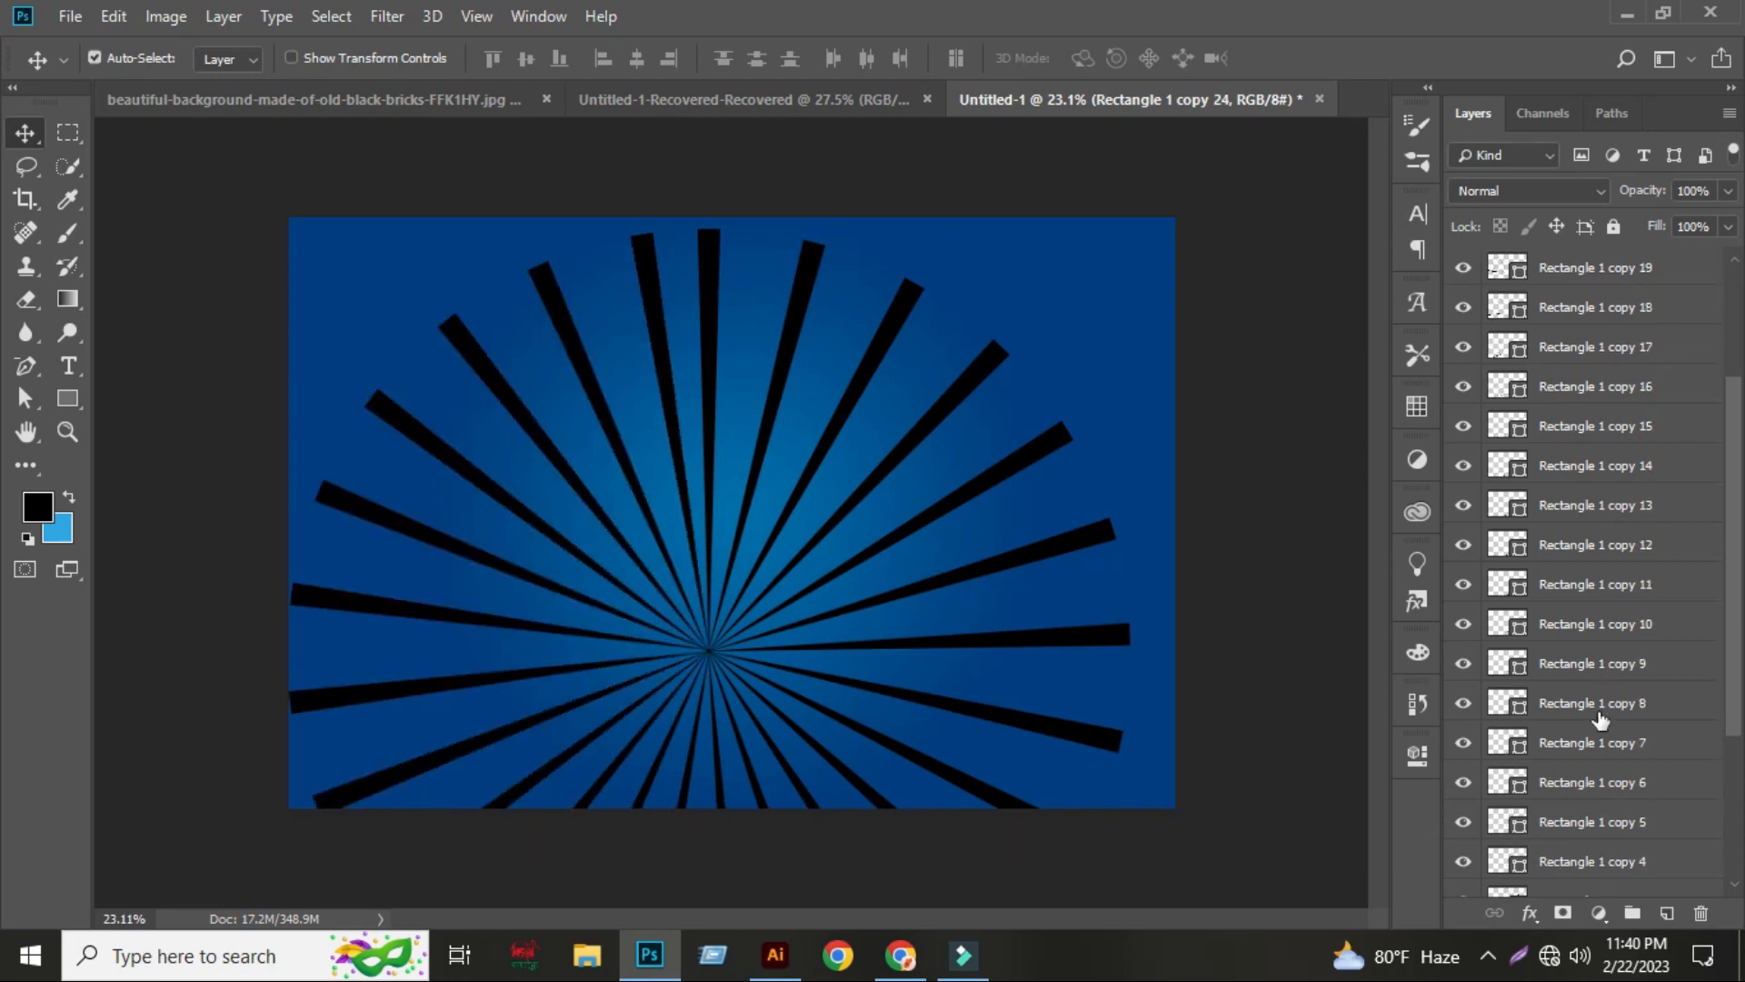
left_click(1577, 768, "shift")
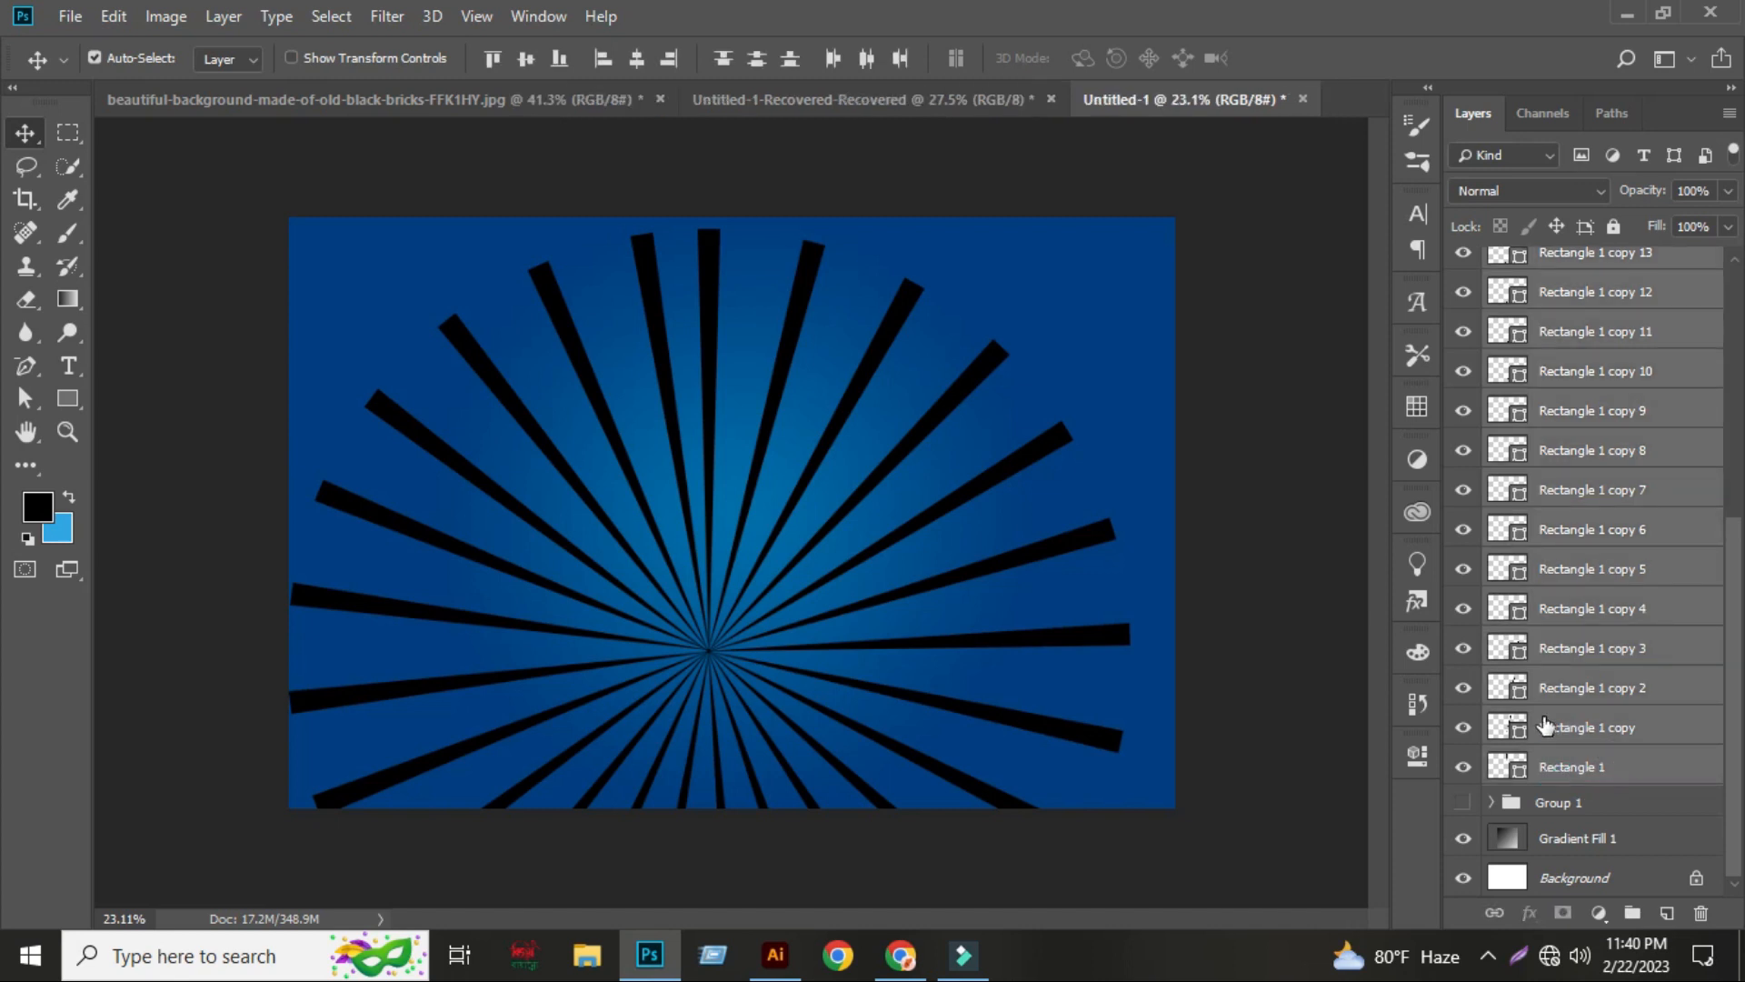
right_click(1605, 542)
left_click(1342, 725)
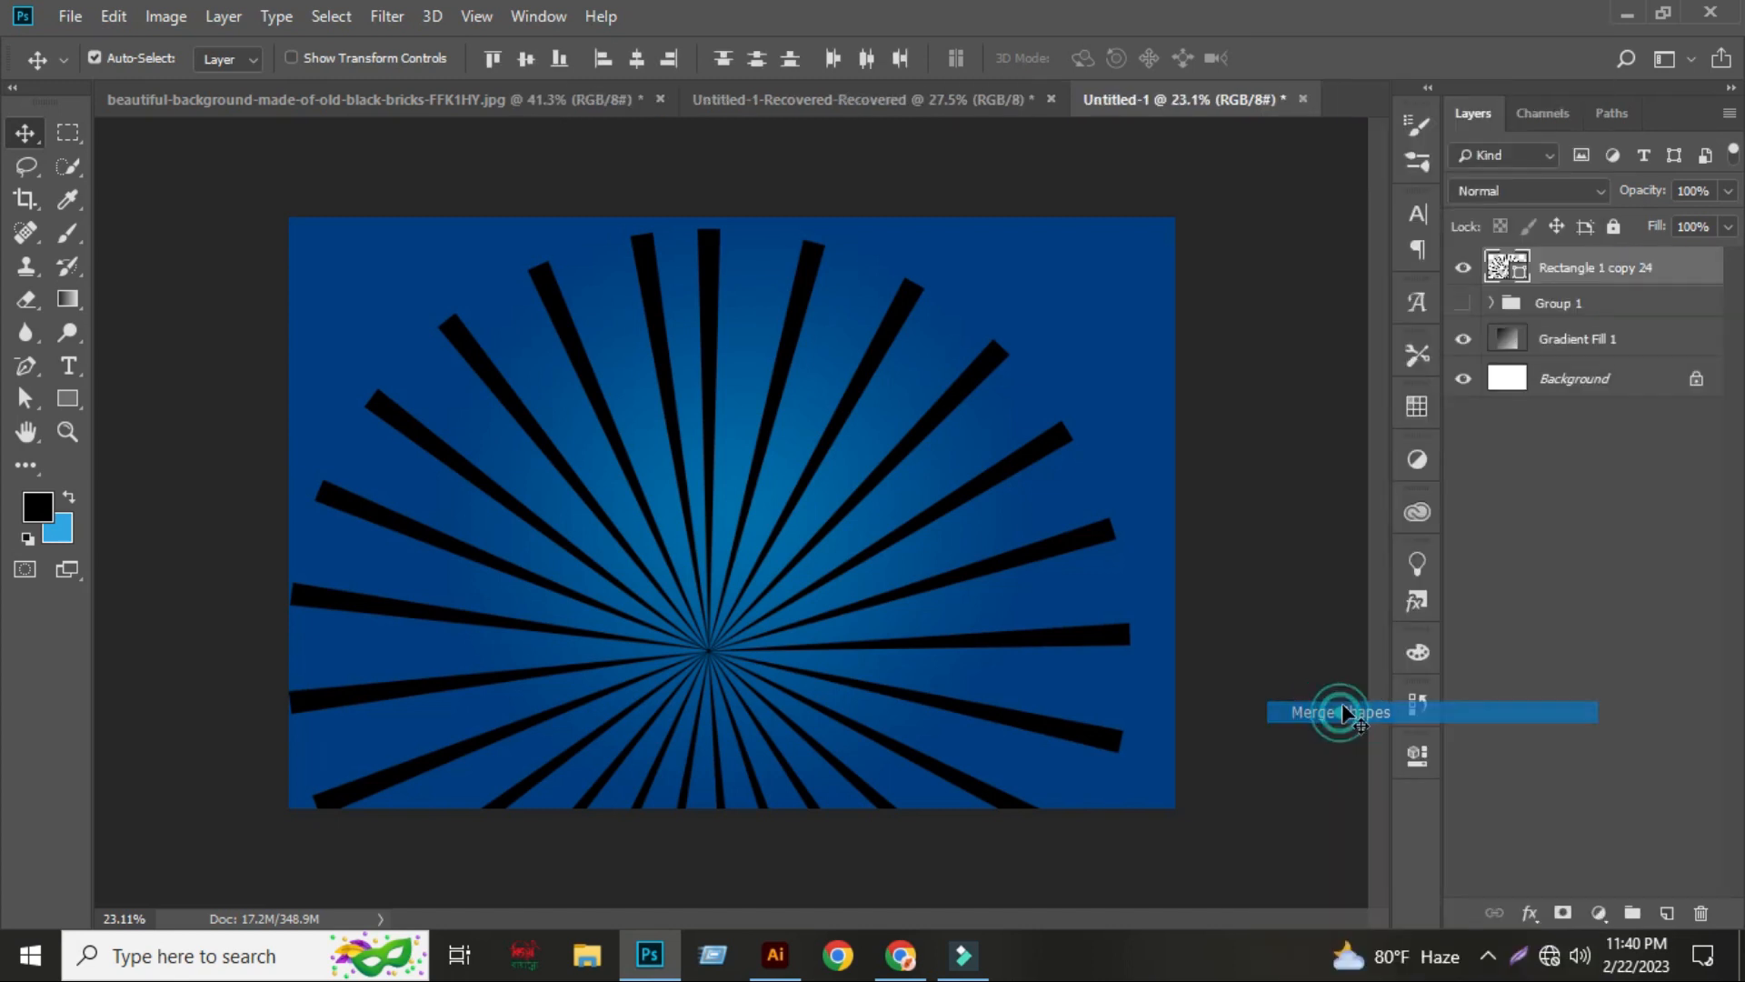
- Align the merged ray shape to the vertical and horizontal centres of the Background layer
left_click(1582, 385, "ctrl")
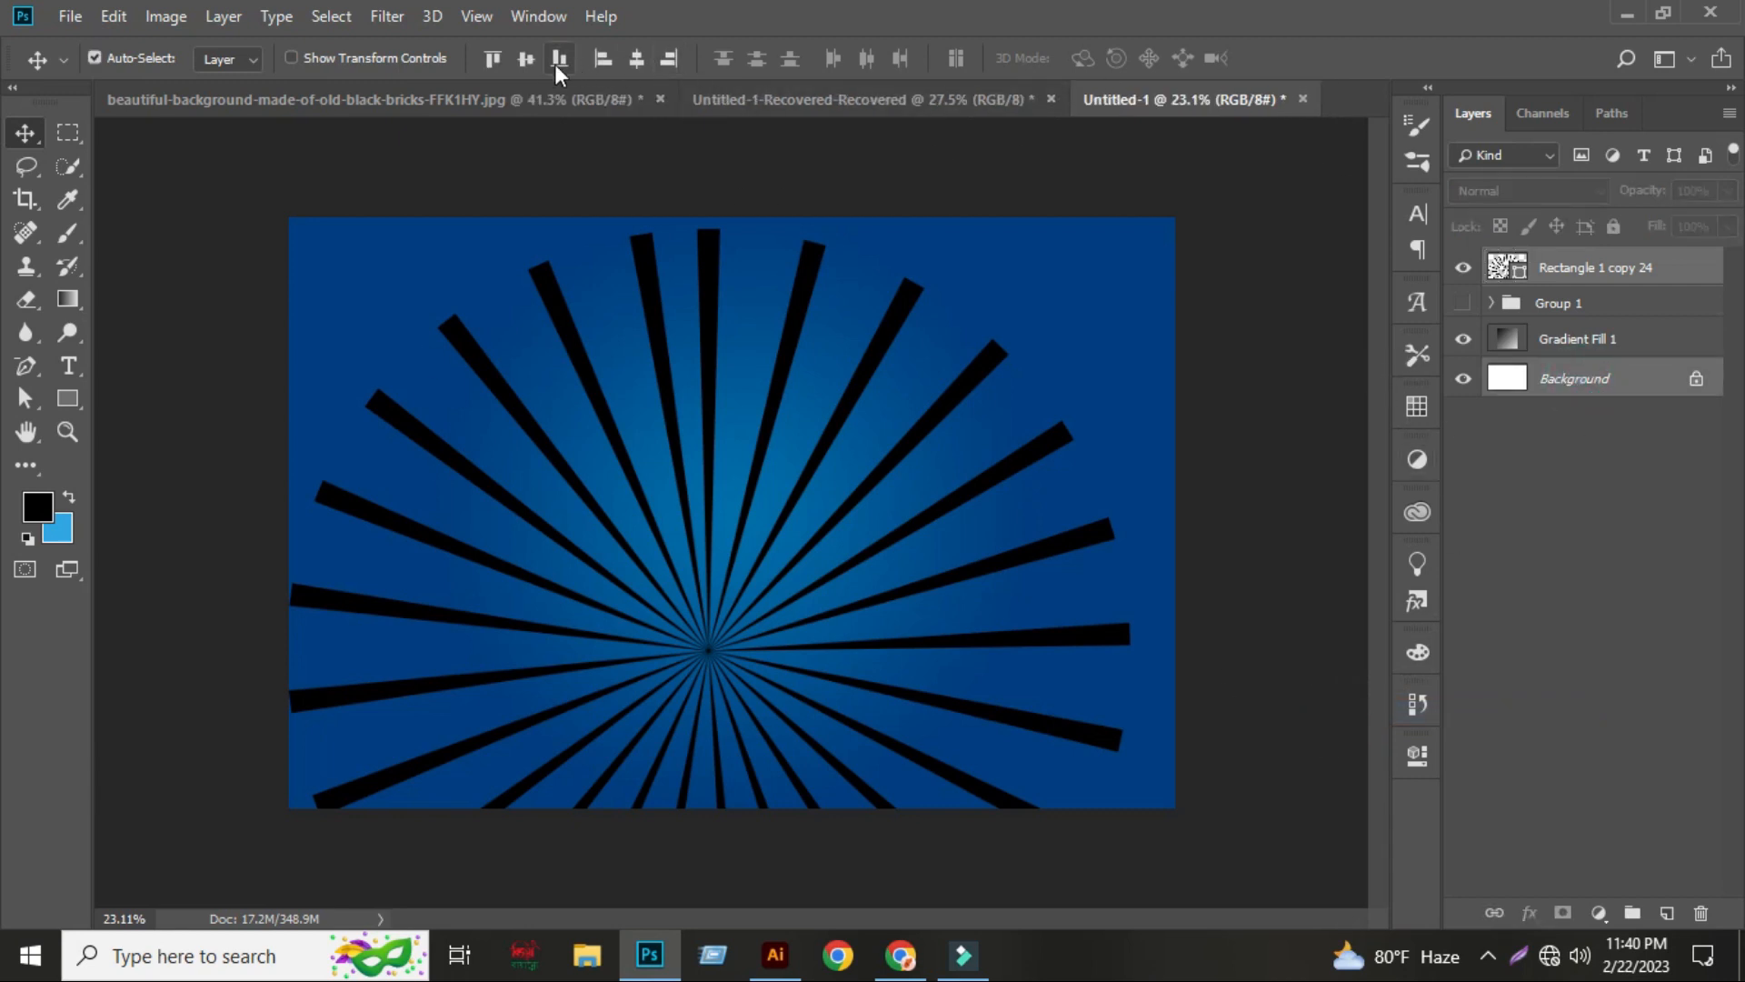
left_click(526, 58)
left_click(638, 58)
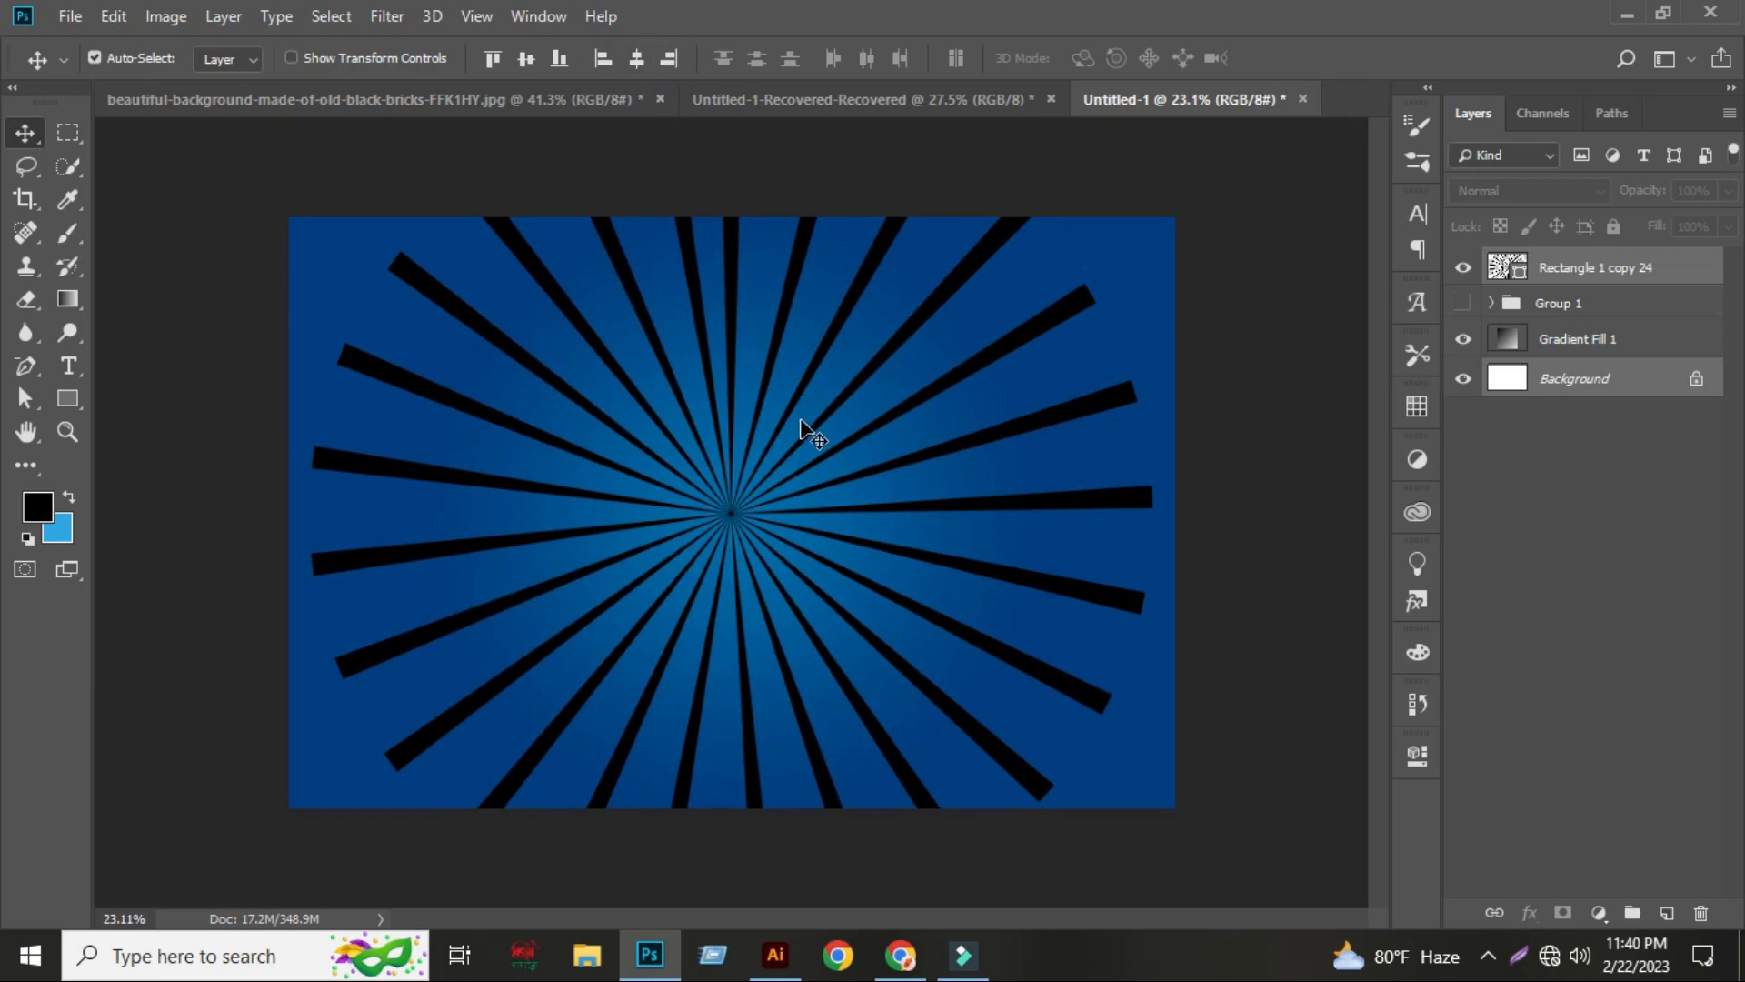
- Select only the merged ray layer and scale it up from its centre until the rays reach past all canvas edges
key("ctrl+t")
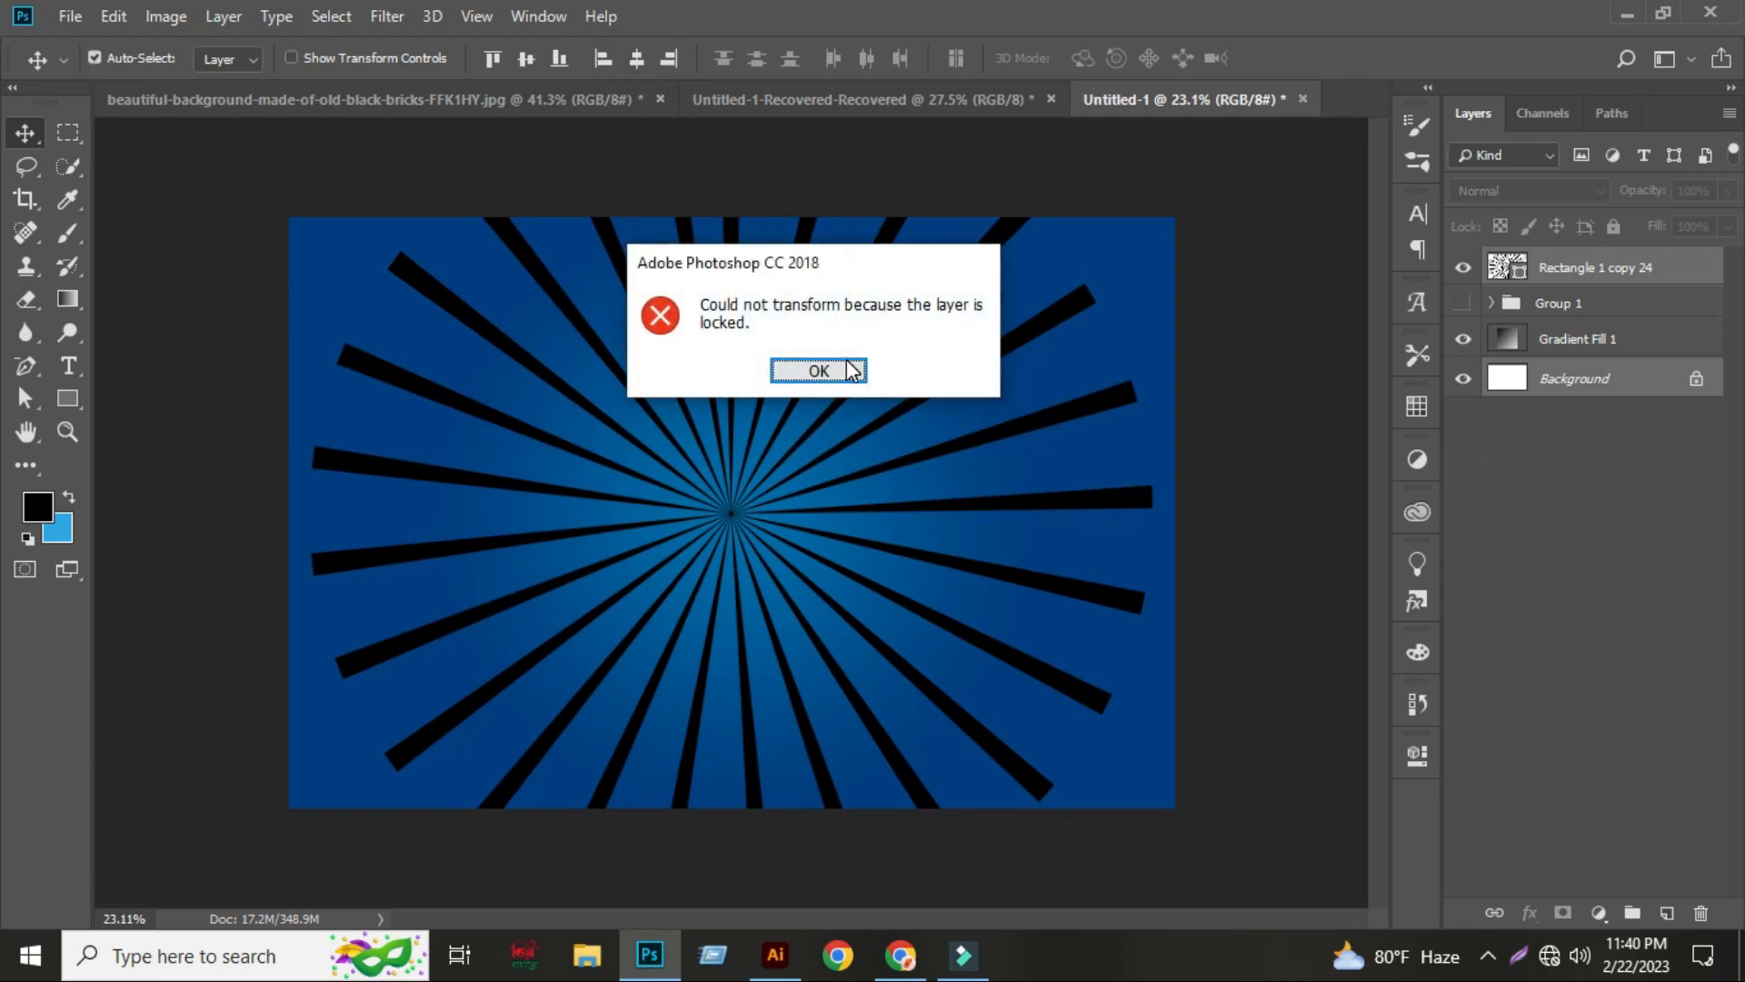
key("Return")
left_click(1582, 270)
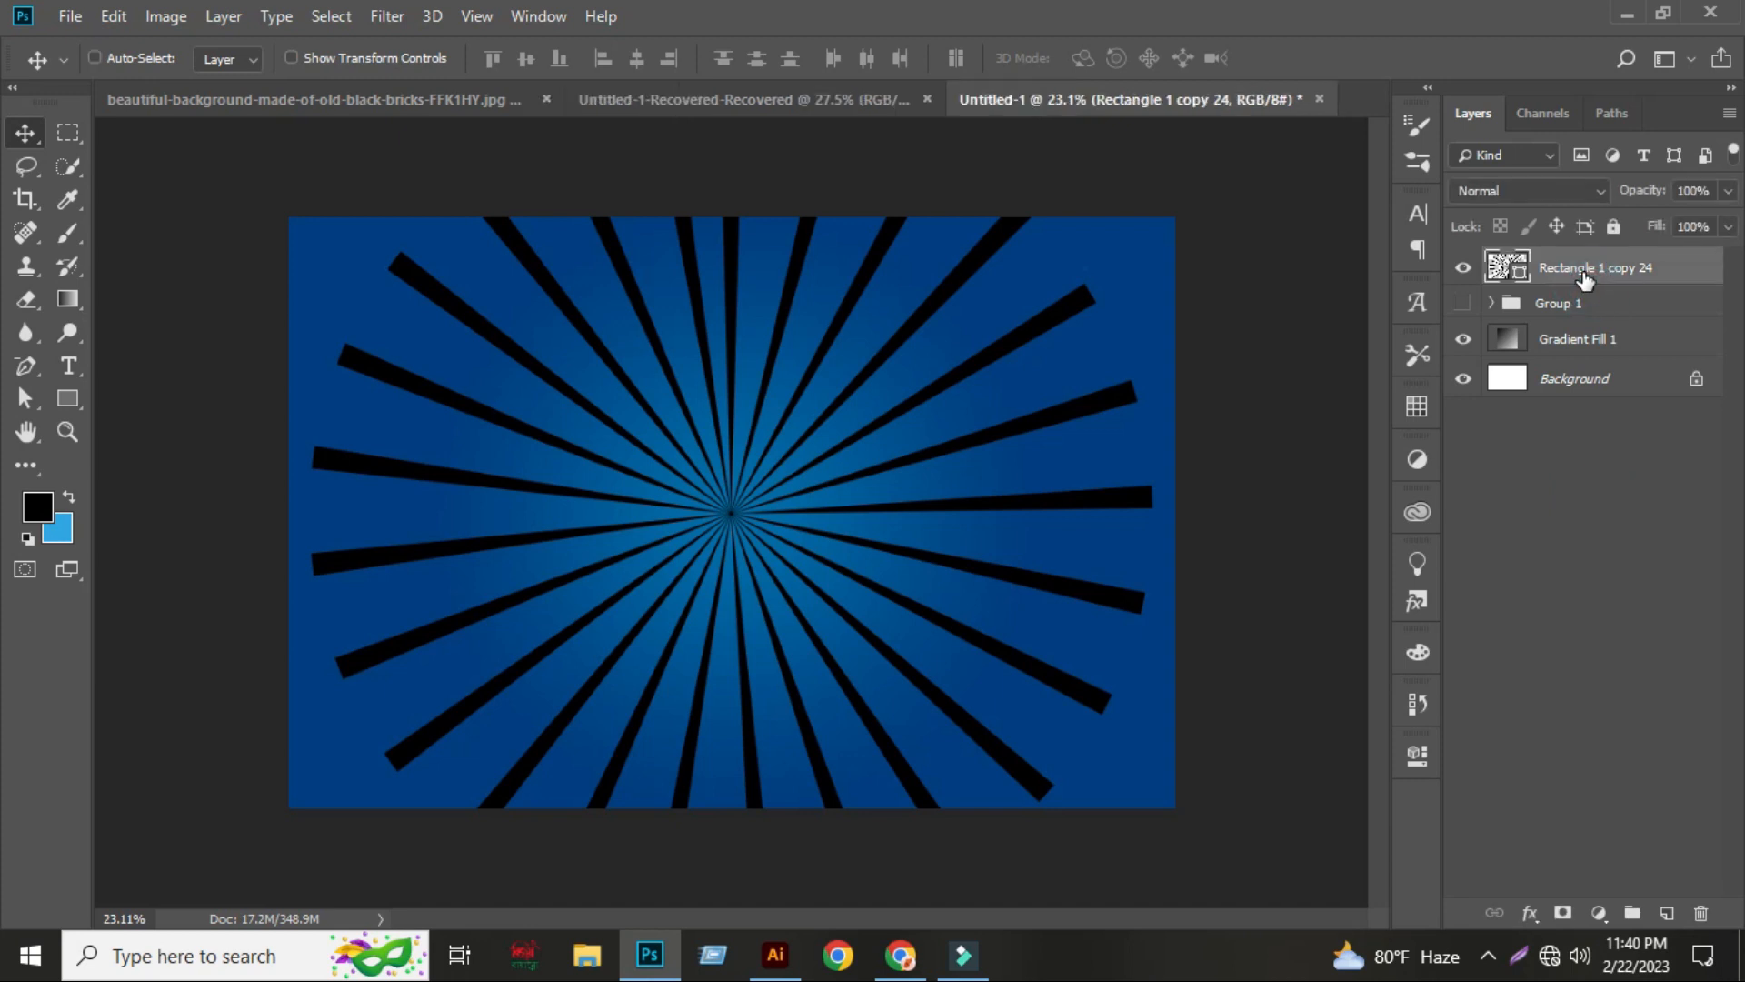
key("ctrl+t")
key("ctrl+0")
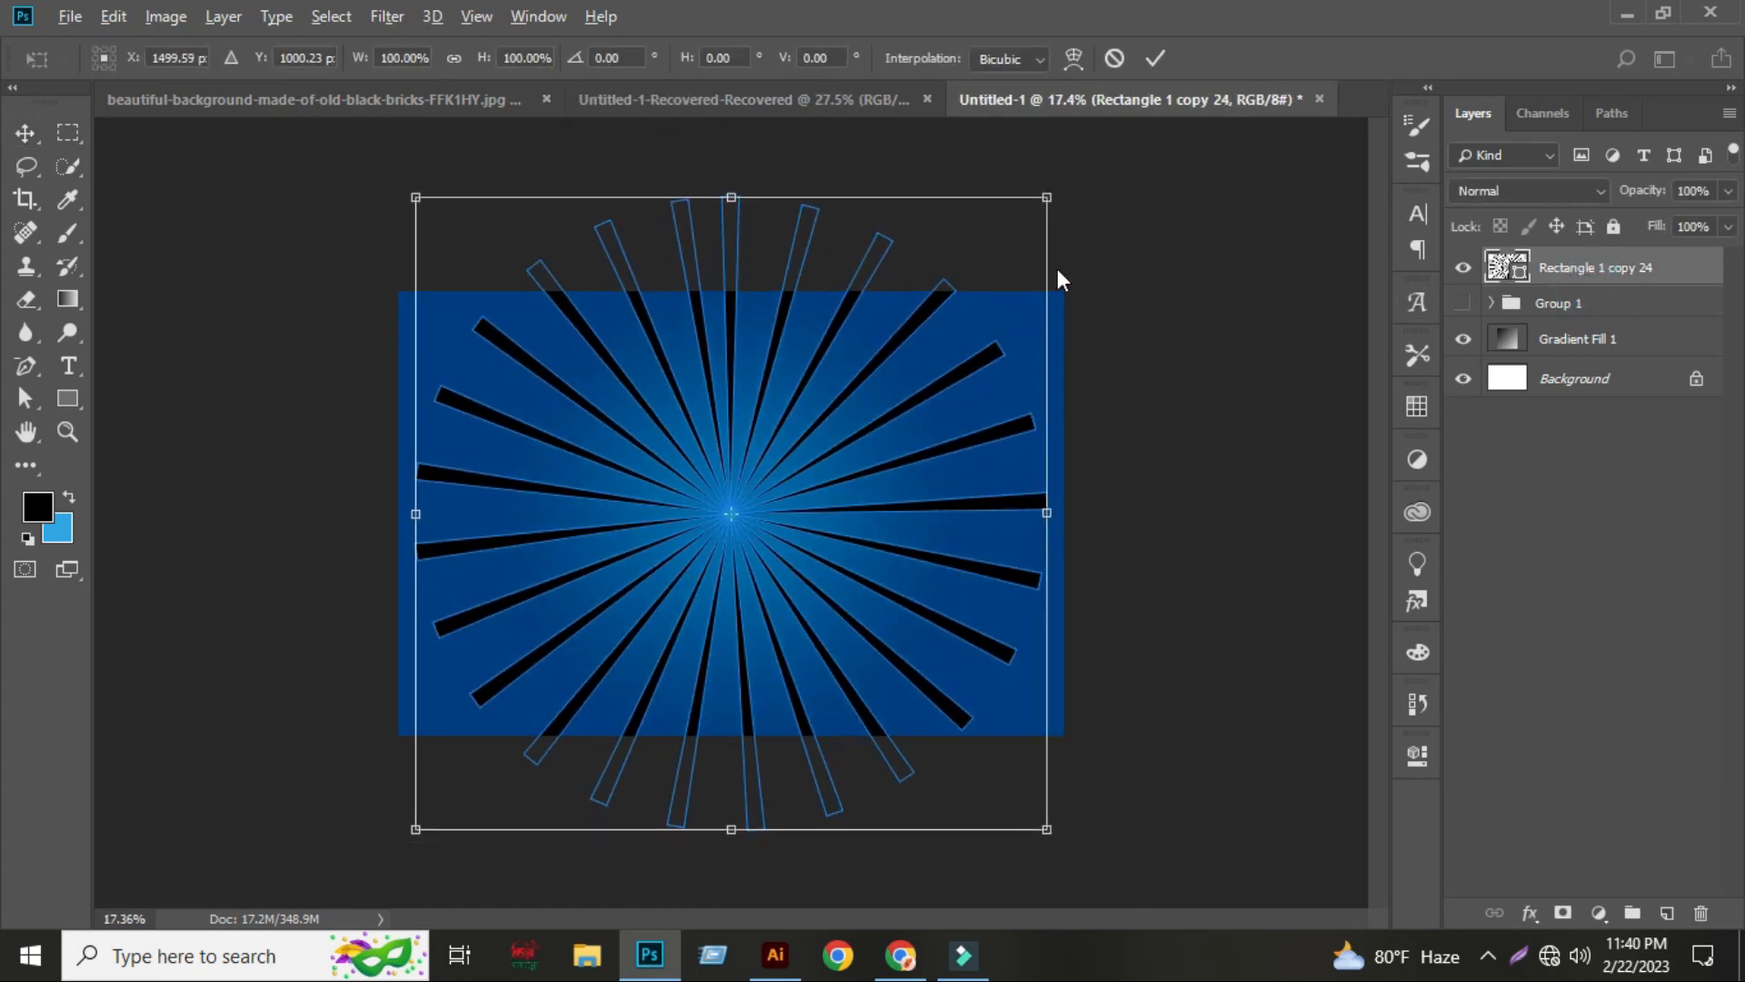
left_click_drag(1046, 197, 1172, 176)
key("Return")
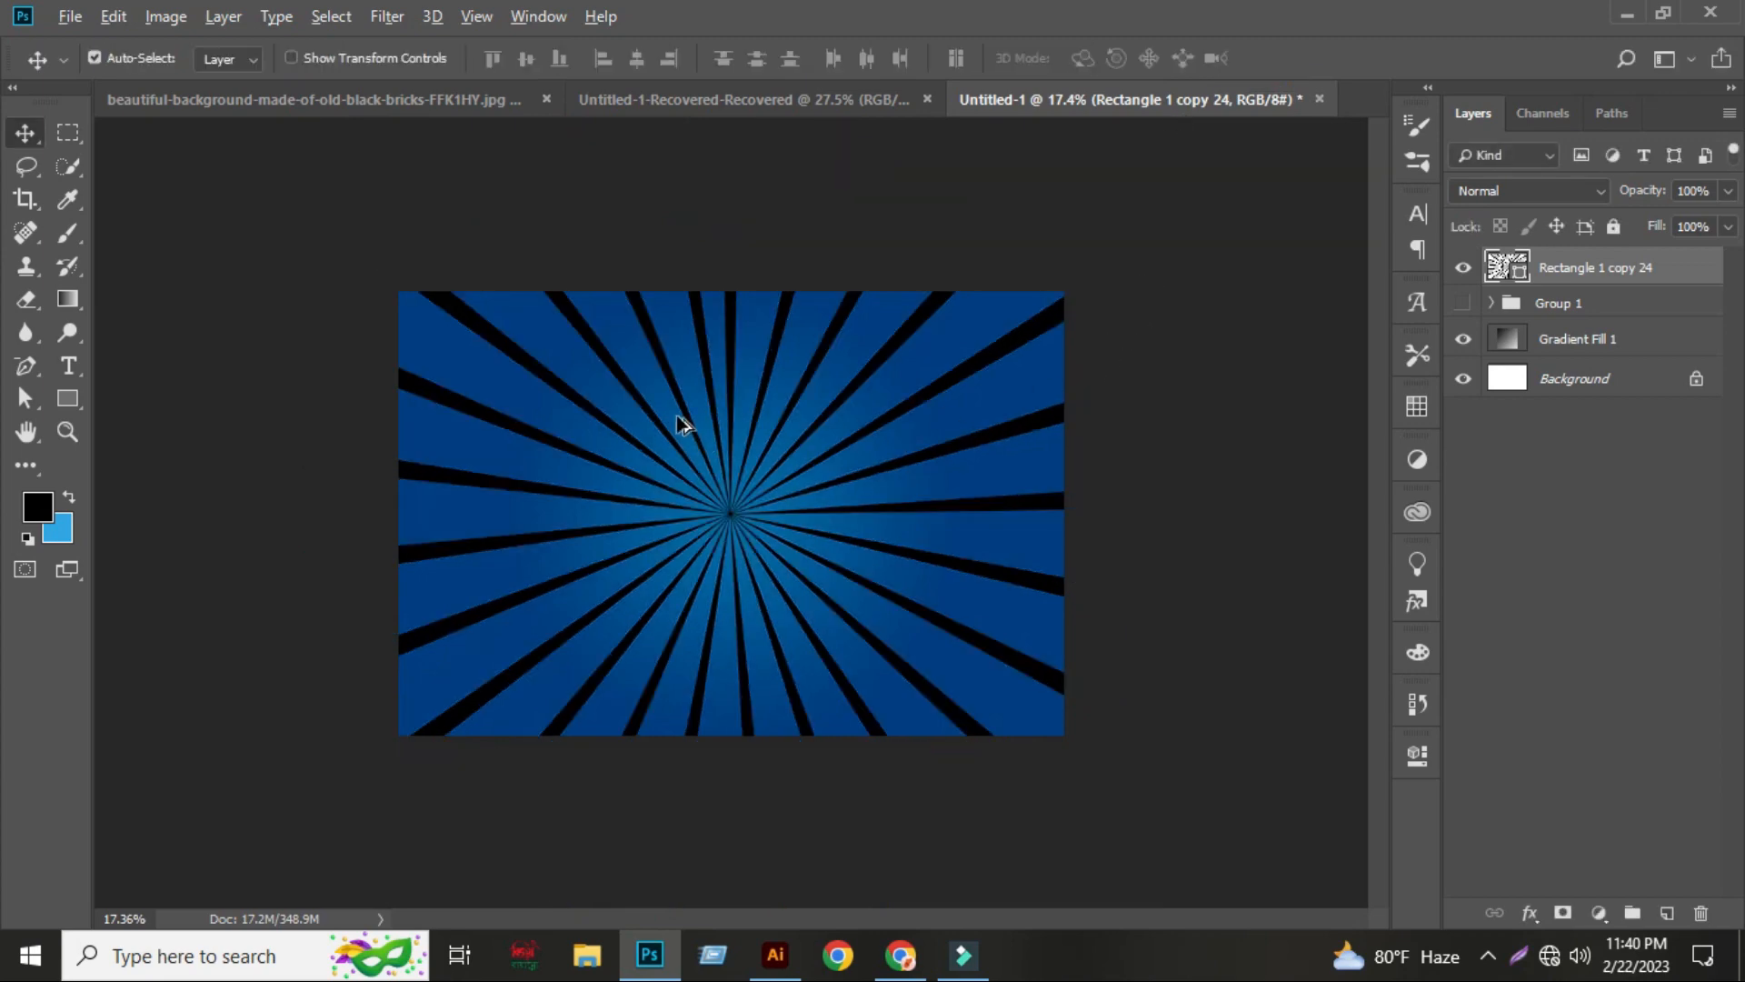
key("ctrl+0")
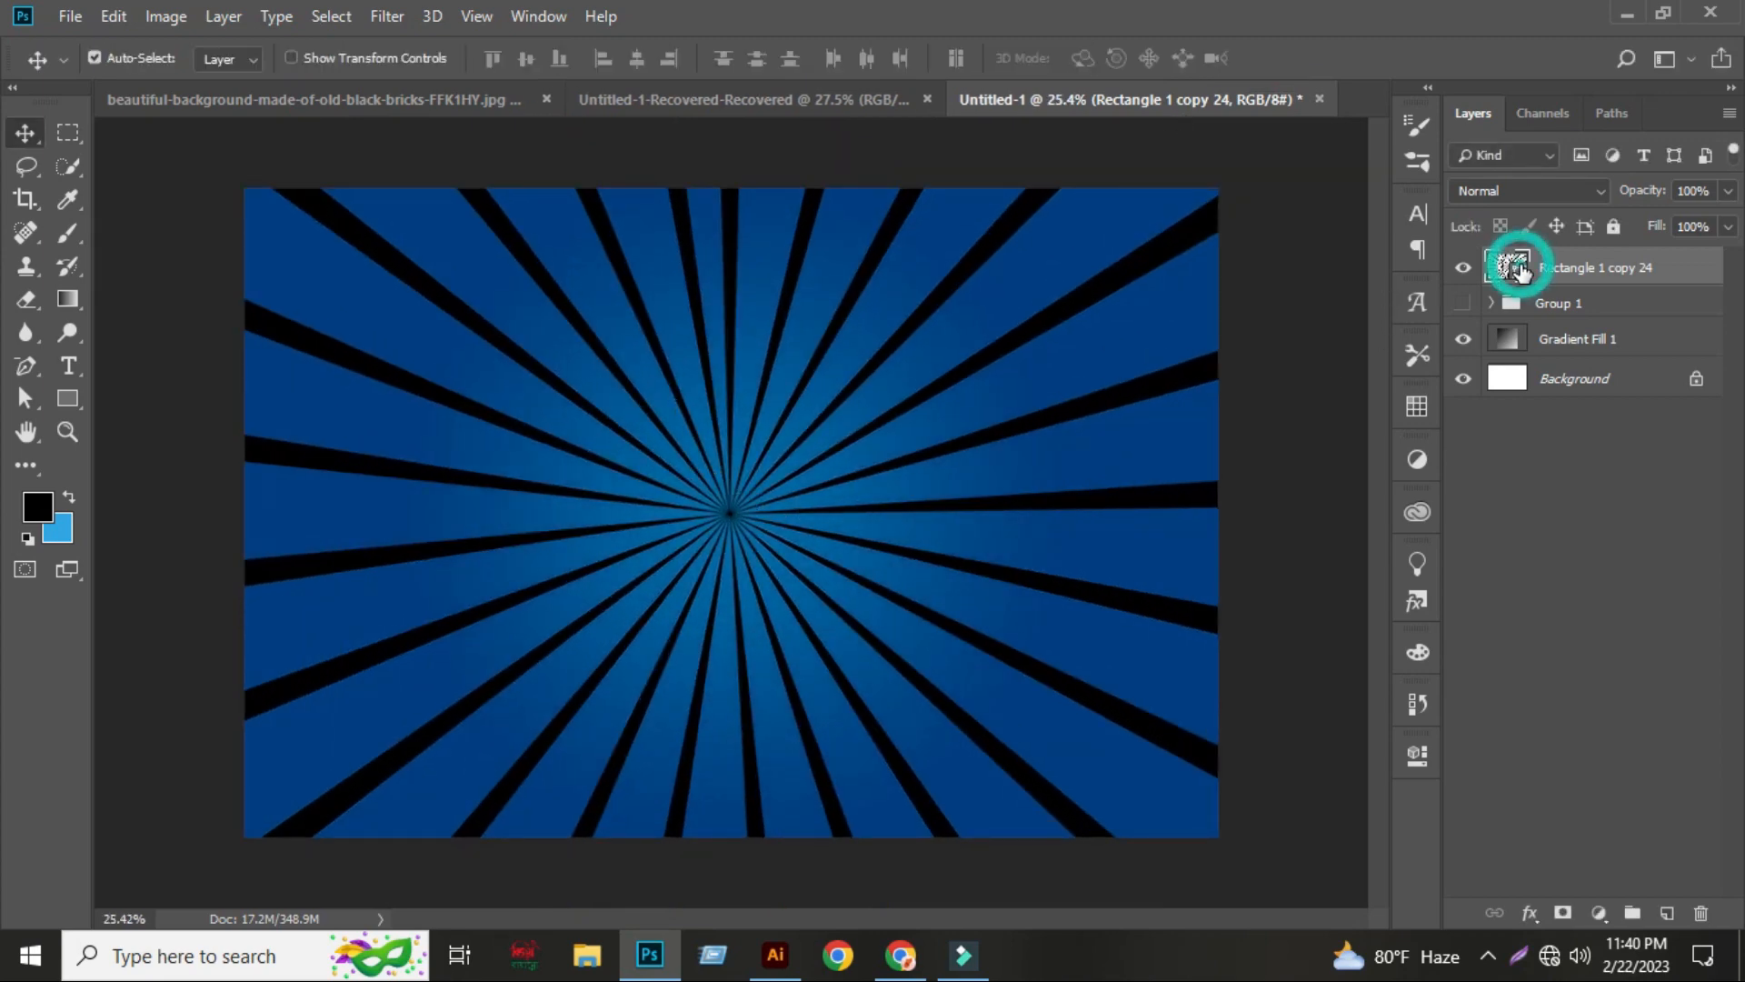
- Change the fill colour of the merged ray shape to blue #025d9c
double_click(1507, 266)
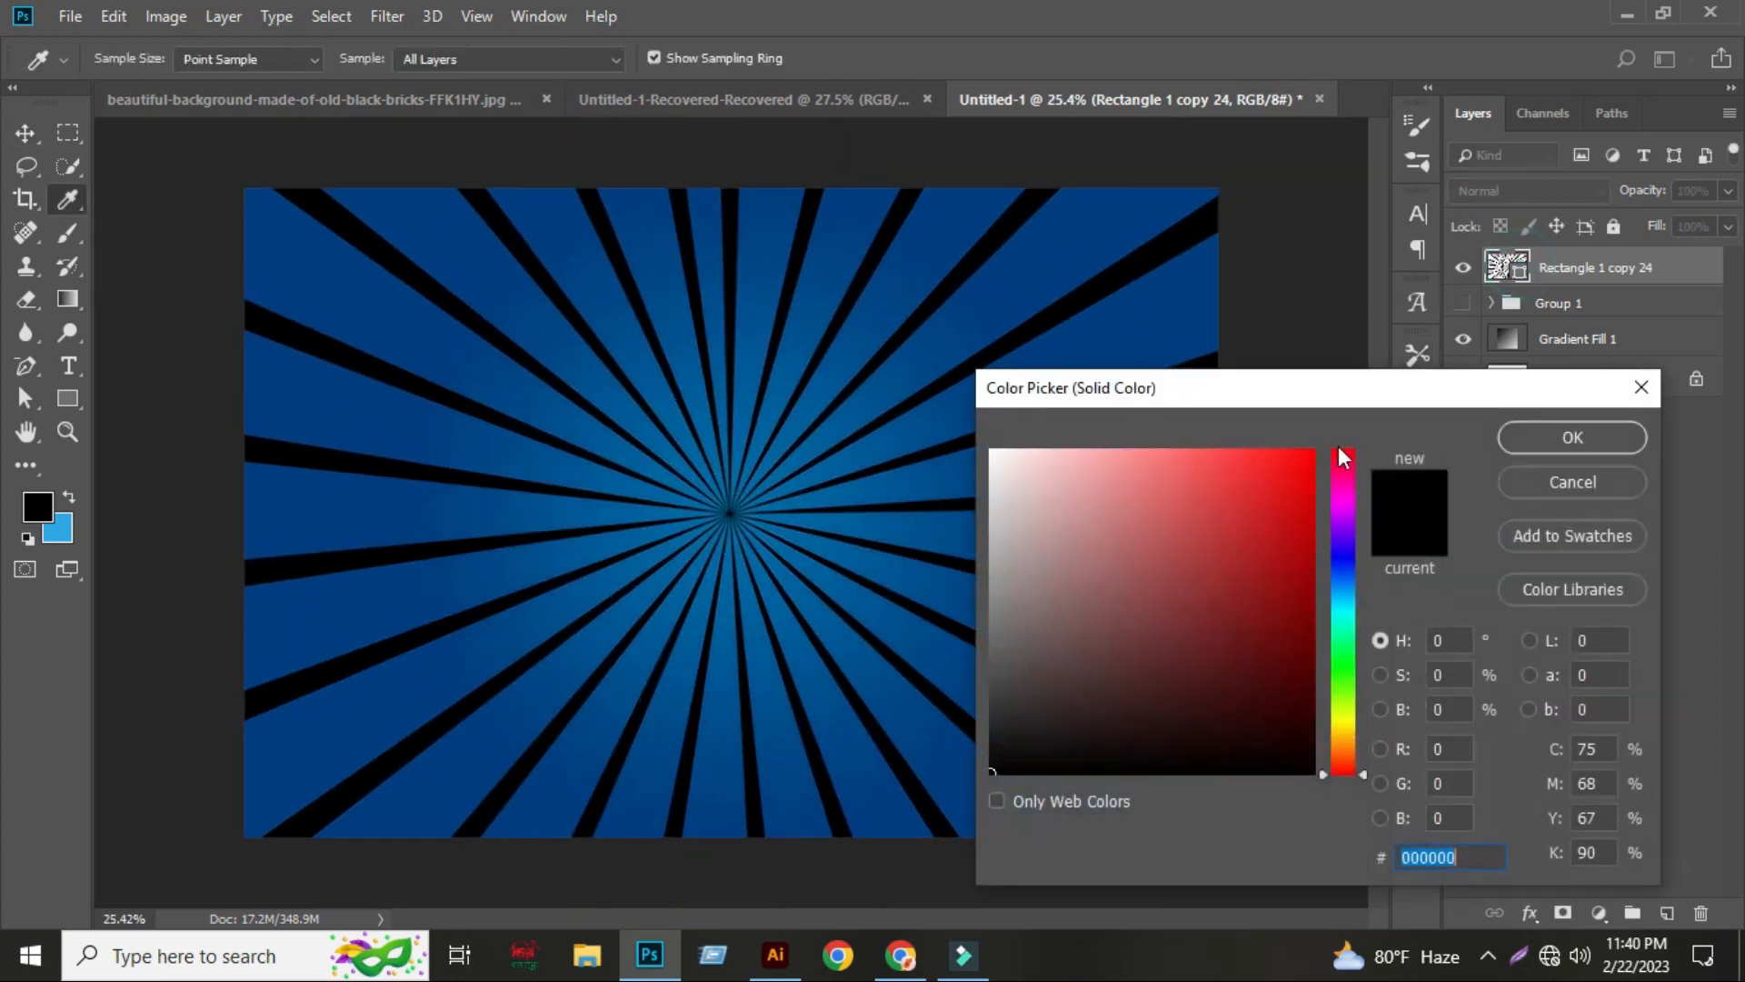
left_click(1345, 608)
left_click(1310, 574)
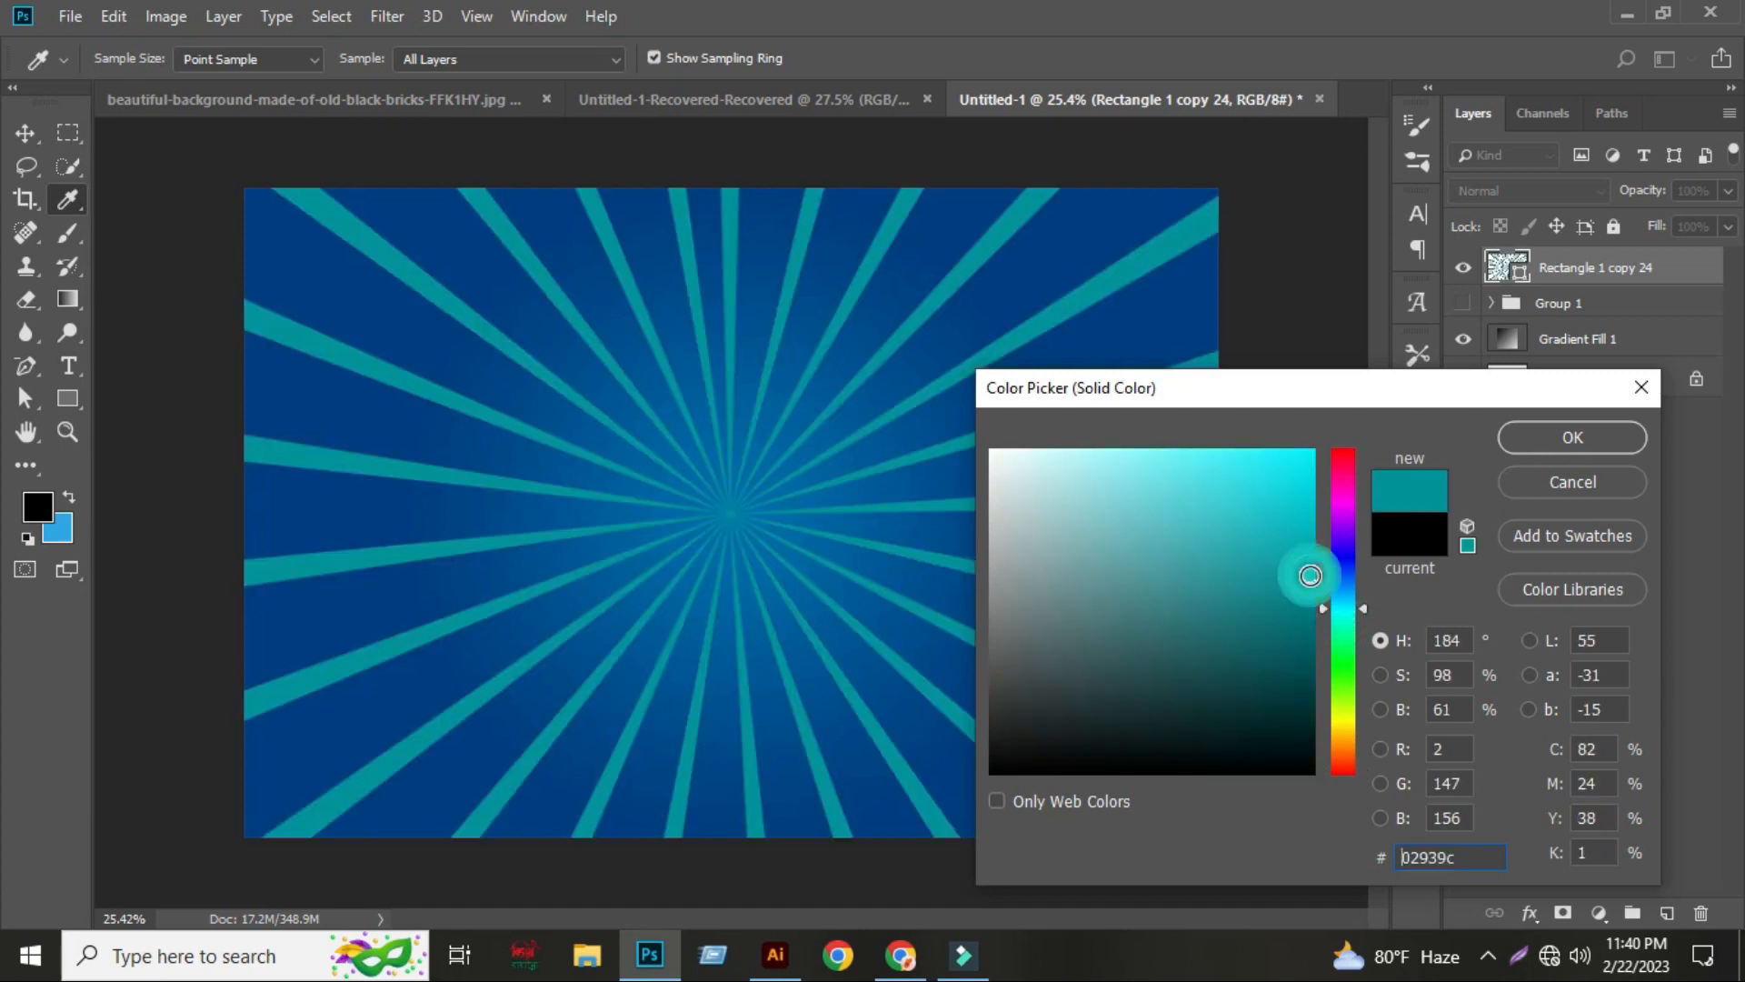
left_click_drag(1353, 603, 1354, 589)
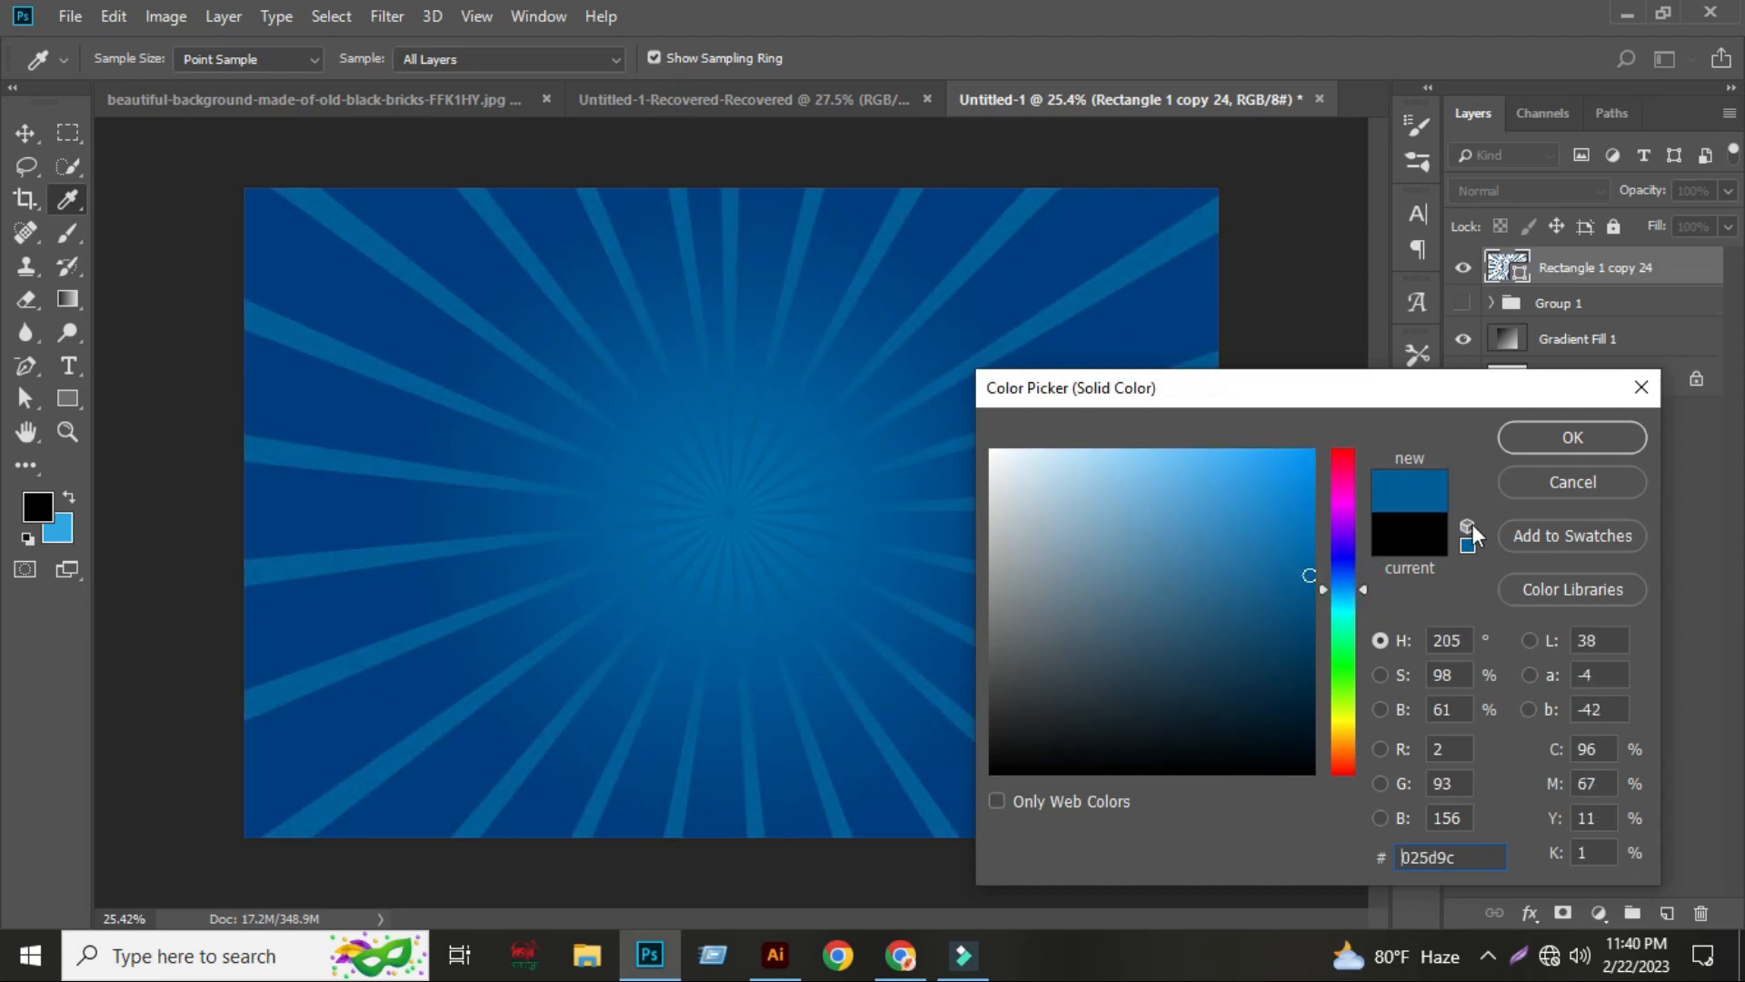
left_click(1597, 440)
- Move the ray layer below Group 1 and make Group 1 visible
left_click_drag(1520, 266, 1527, 311)
left_click(1463, 265)
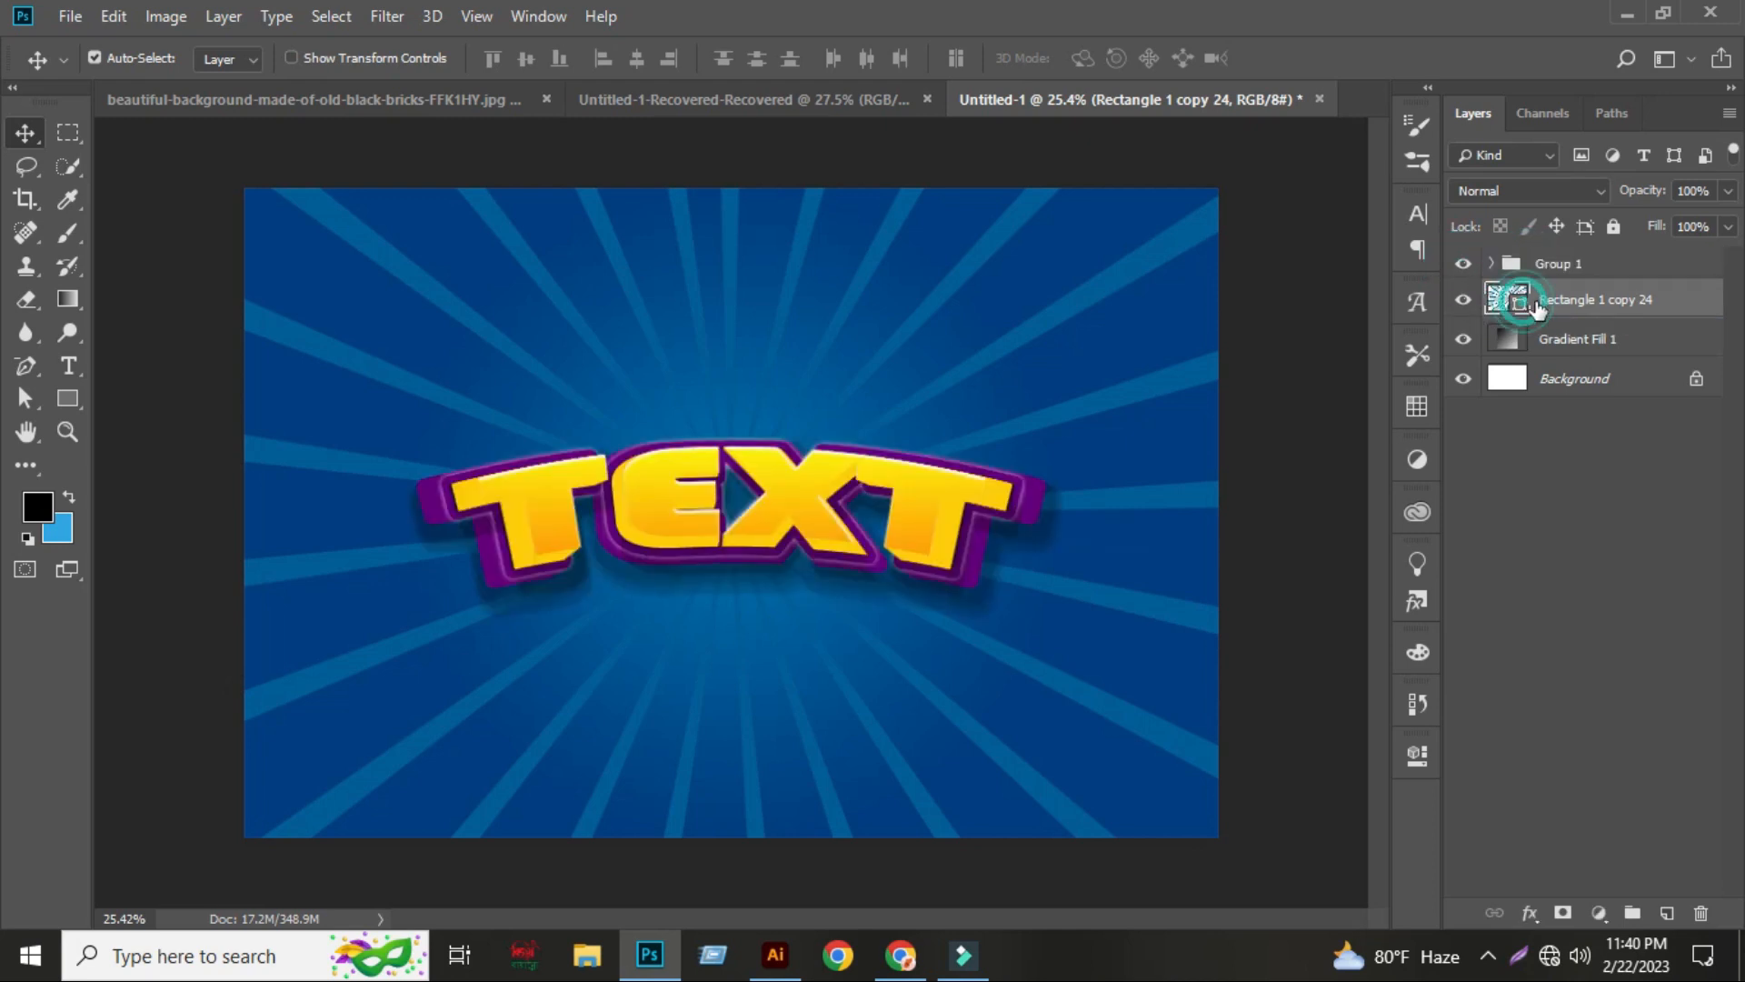
- Lower the ray layer's opacity to 36% and deselect the layer
left_click(1727, 191)
left_click(1645, 218)
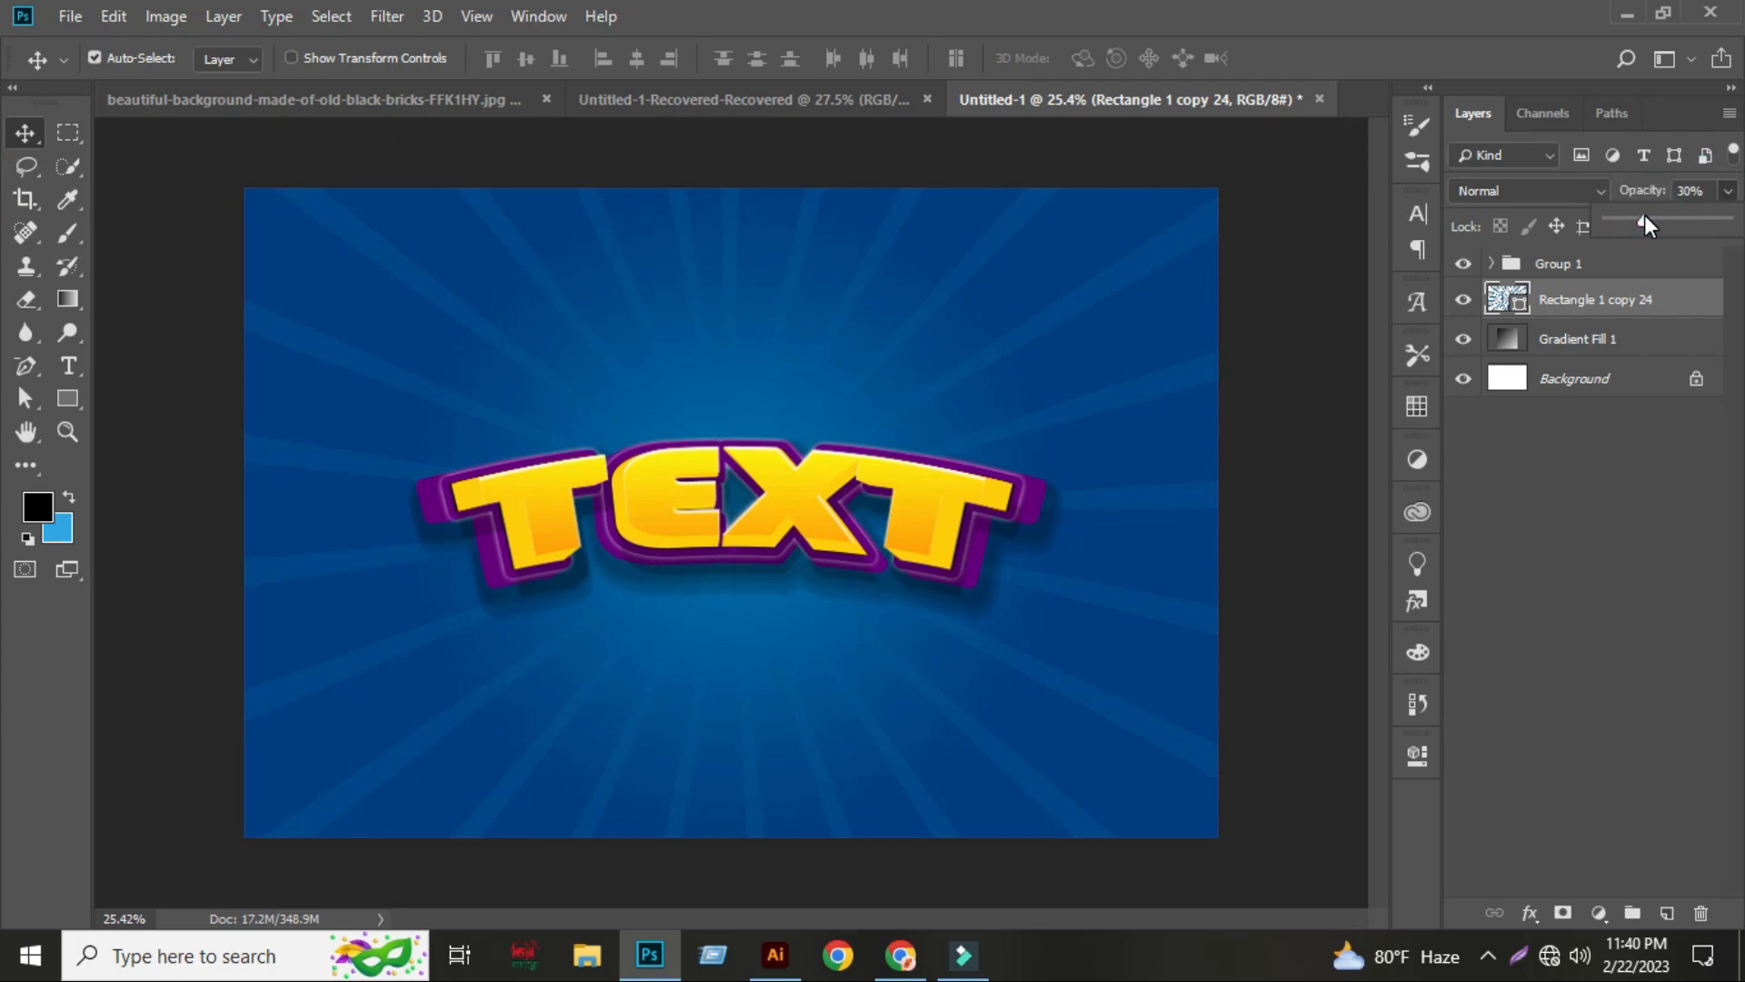
left_click_drag(1644, 215, 1646, 215)
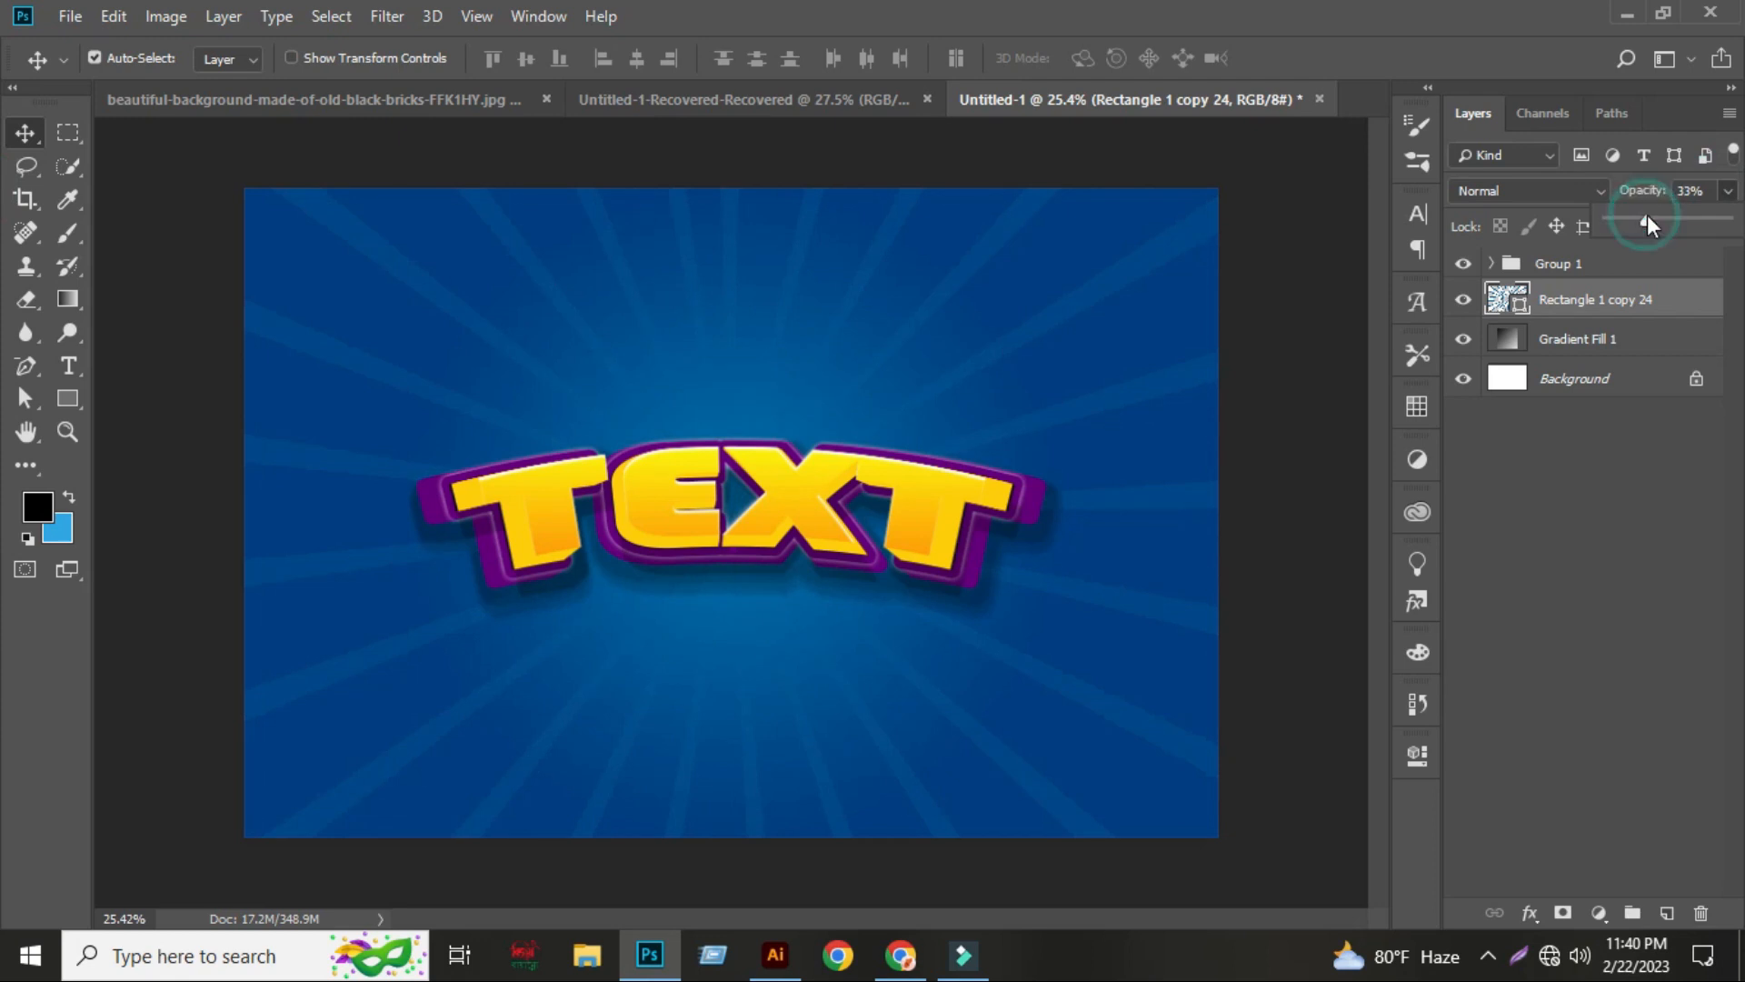
left_click(1703, 188)
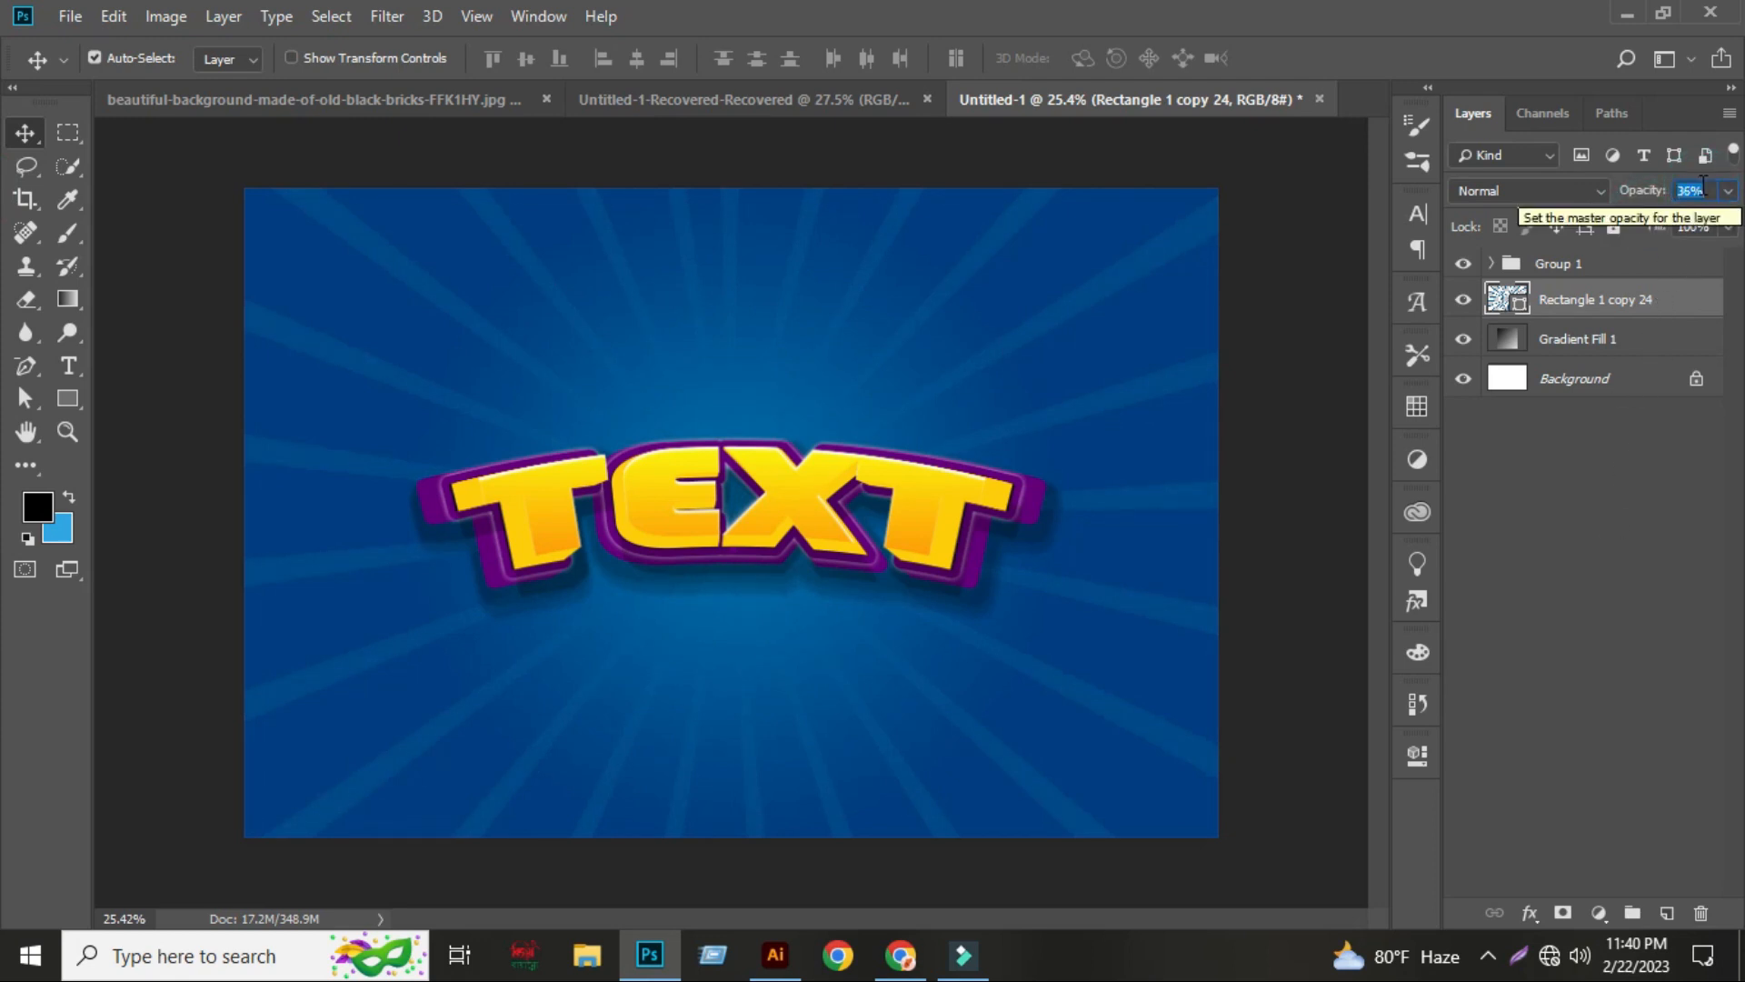
left_click(1562, 593)
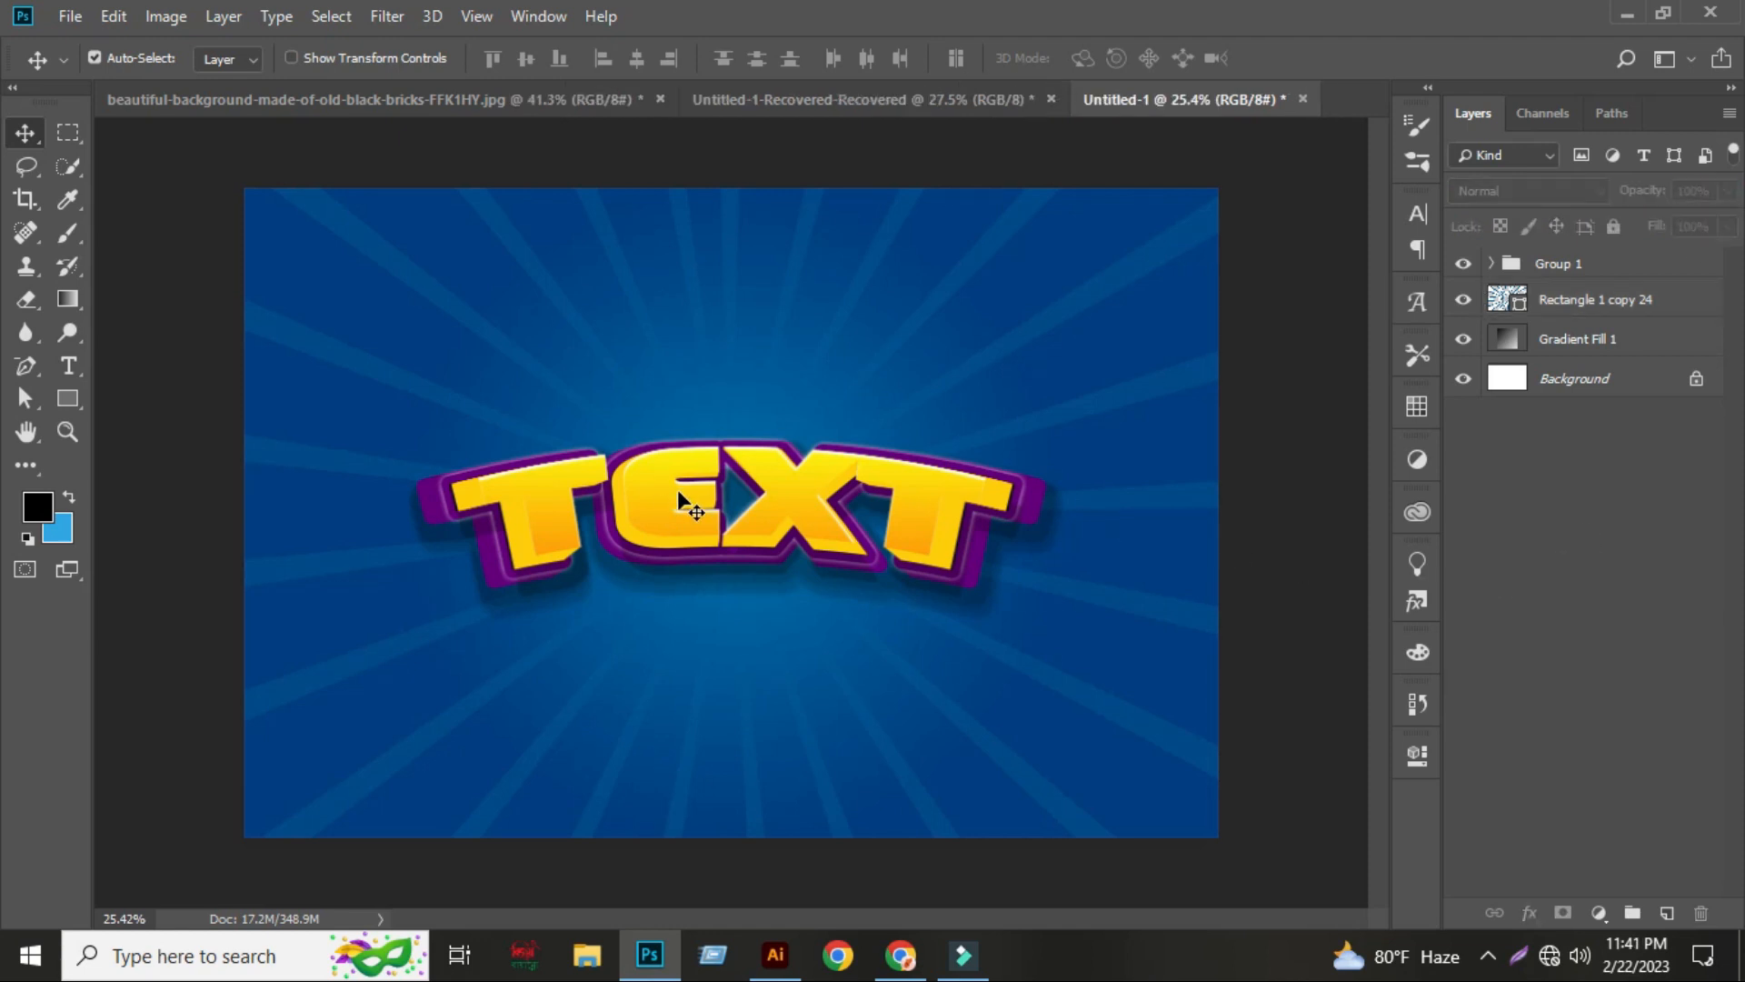
key("z")
left_click_drag(675, 433, 734, 447)
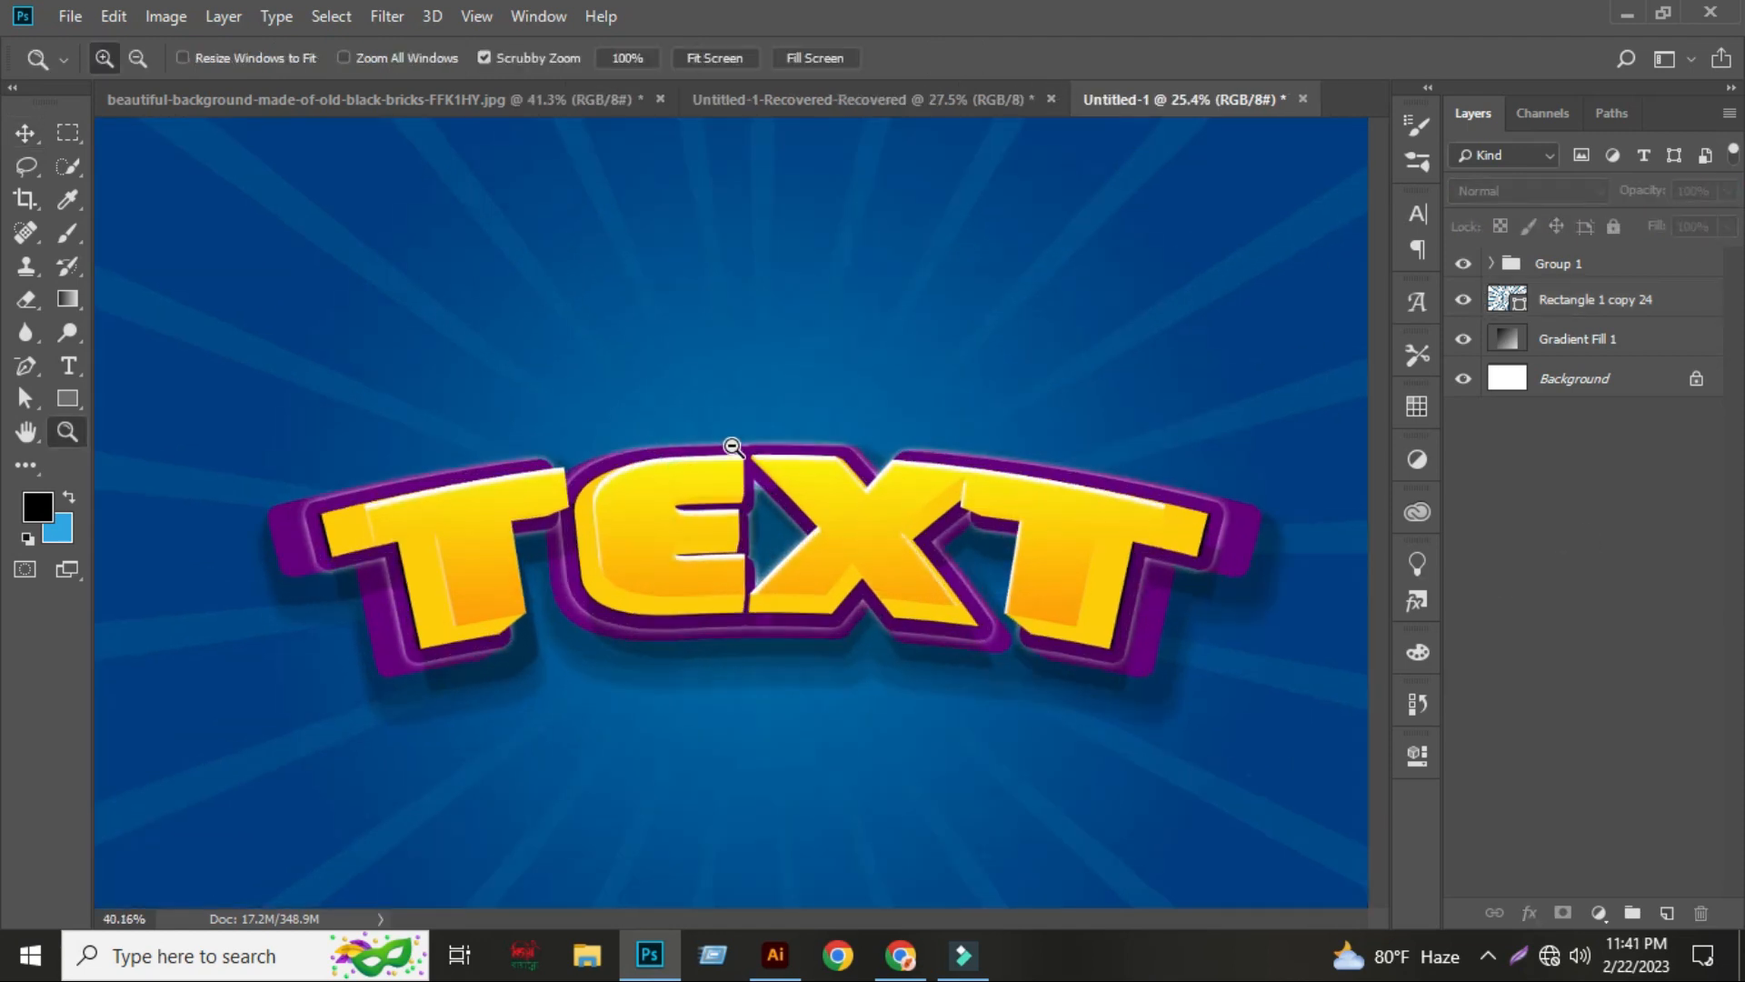
left_click_drag(984, 612, 960, 559)
left_click(26, 133)
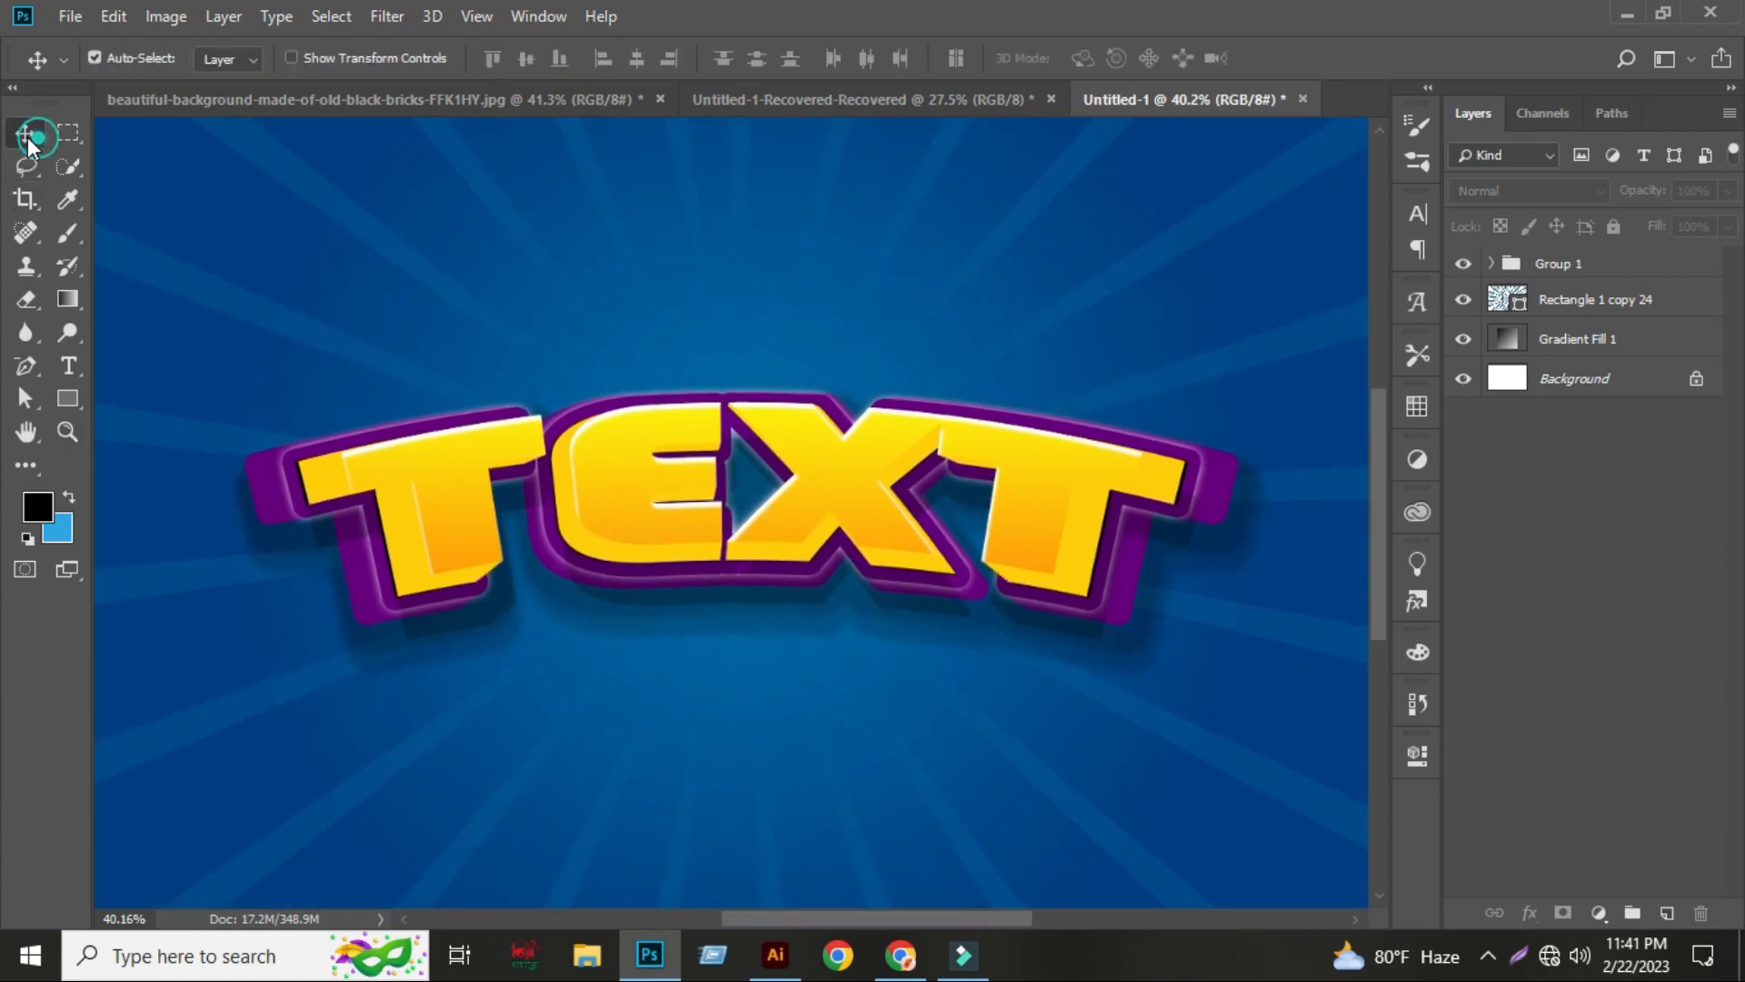